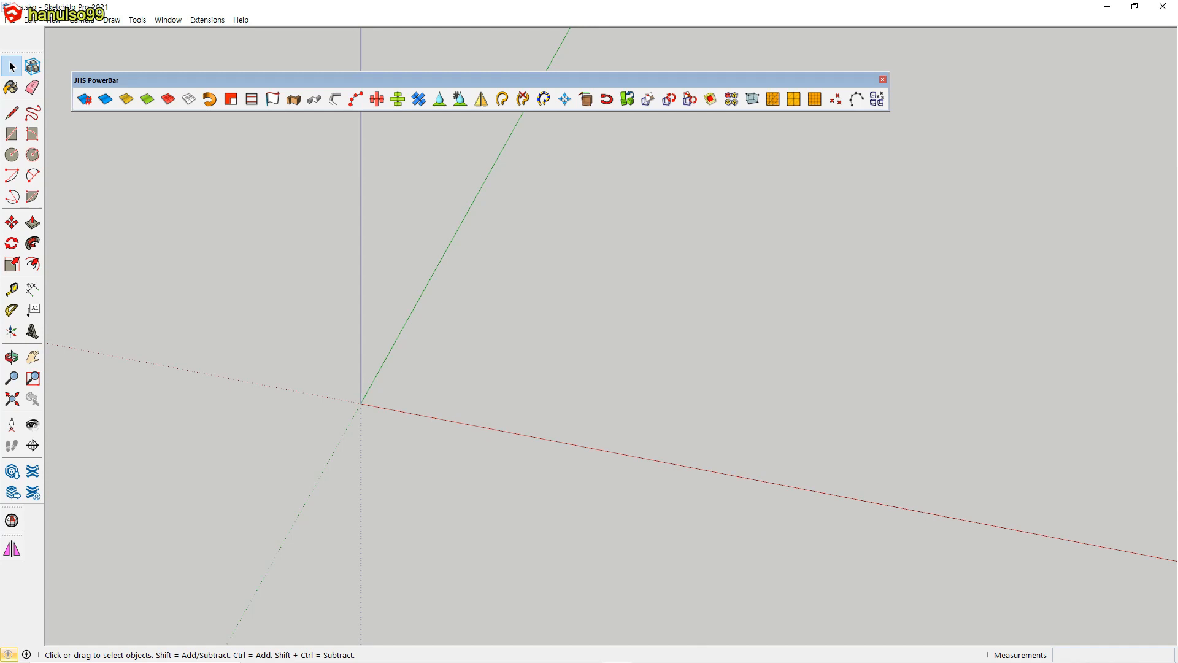
Open the SketchUcation ExtensionStore and enlarge its window
click(203, 20)
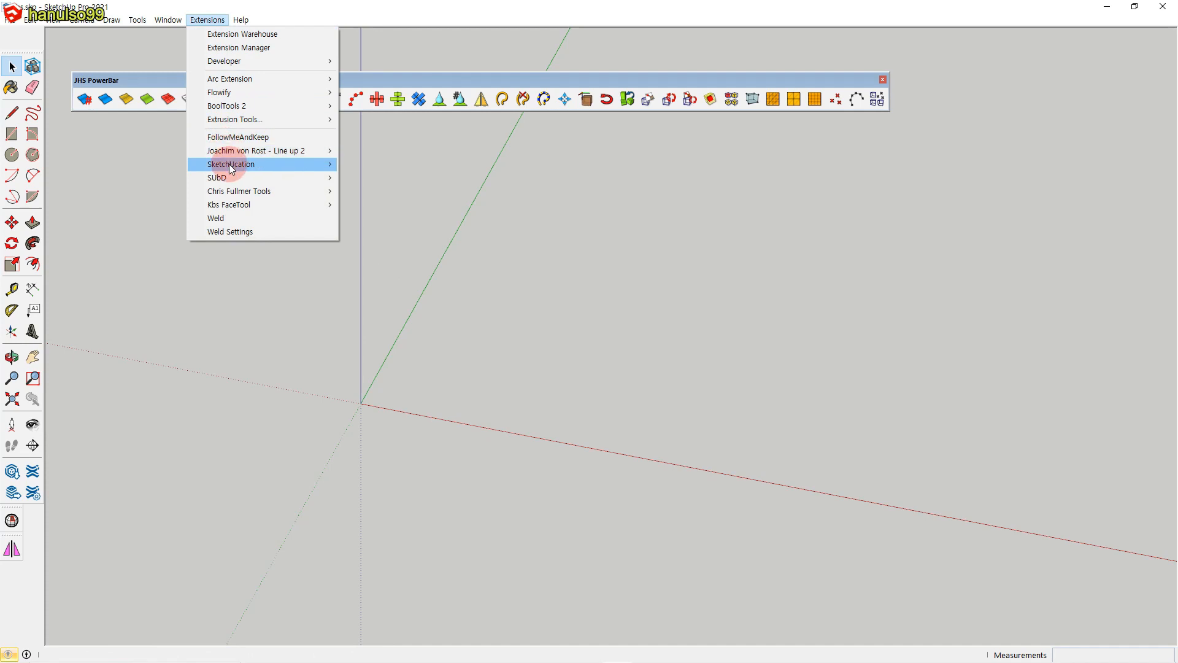
mouse_move(231, 164)
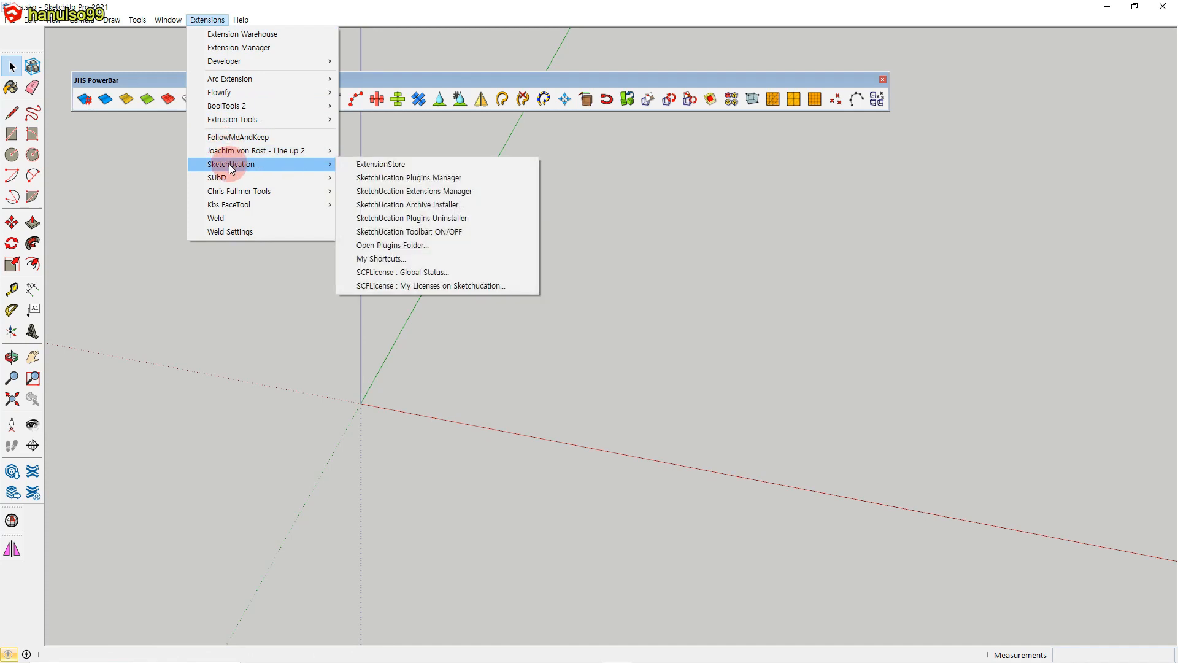
click(393, 165)
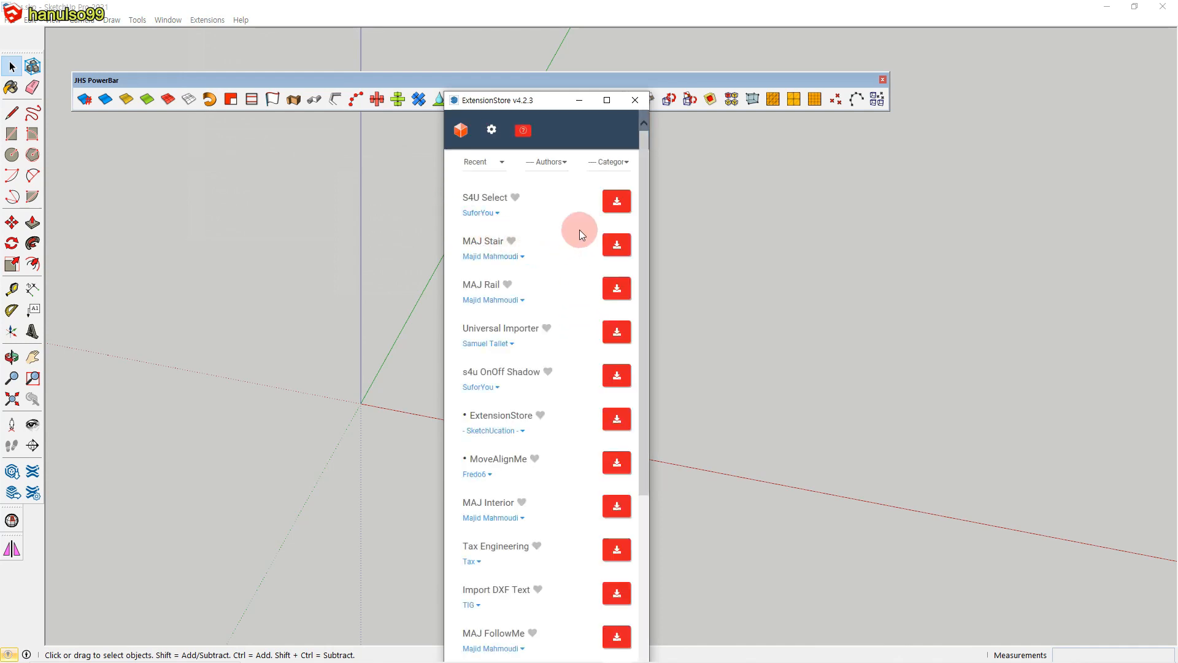
click(607, 100)
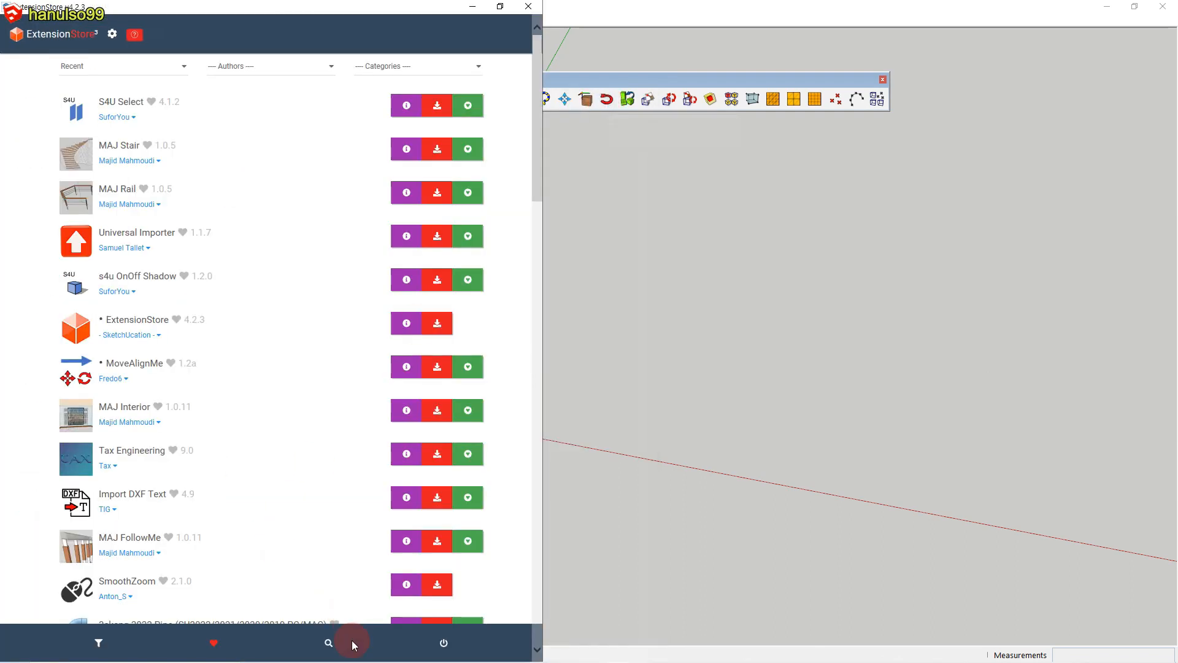
Search the ExtensionStore for "jhs", examine the JHS PowerBar versions offered, and leave the store
click(330, 643)
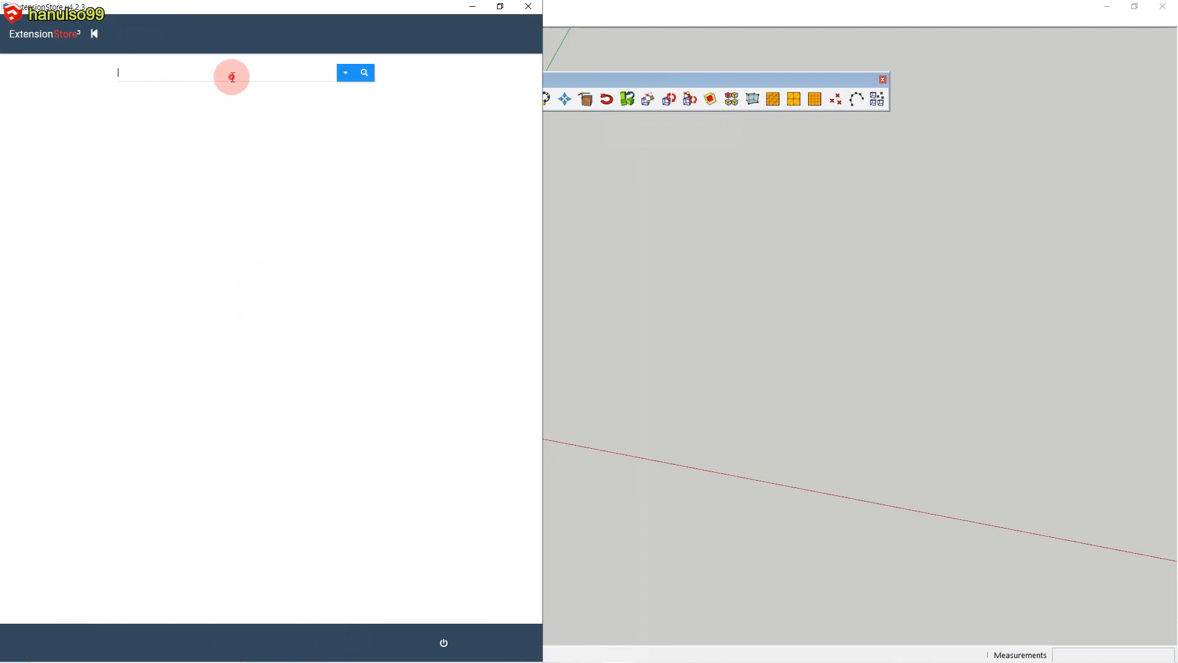
click(232, 73)
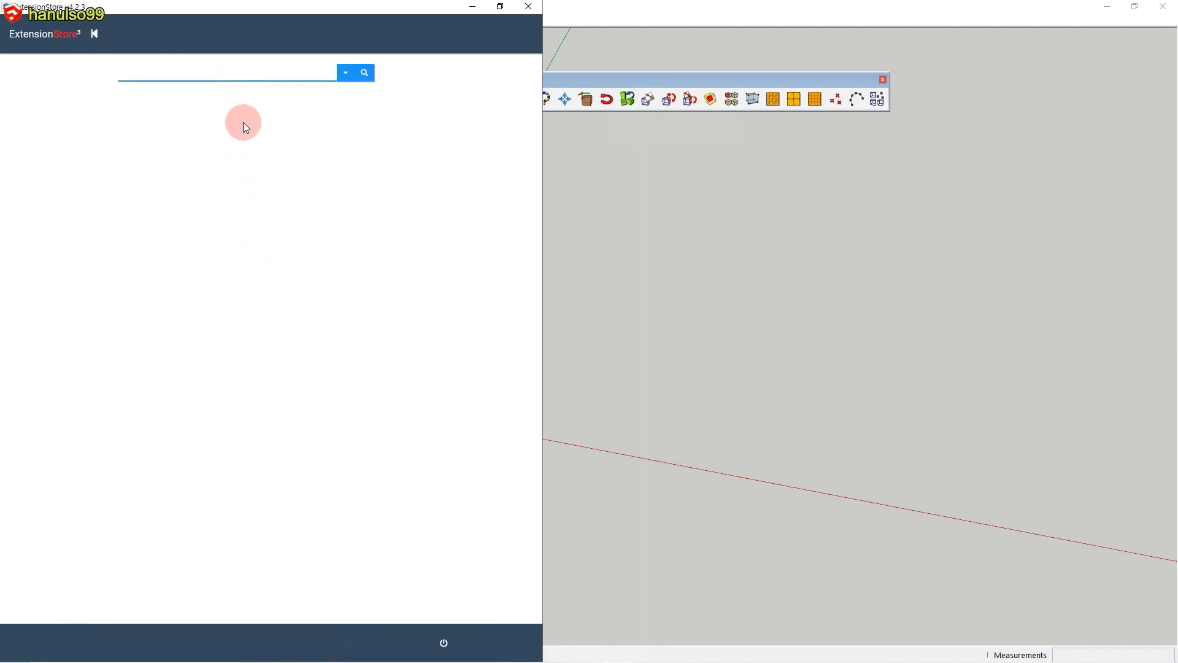
text(jhs)
key(Return)
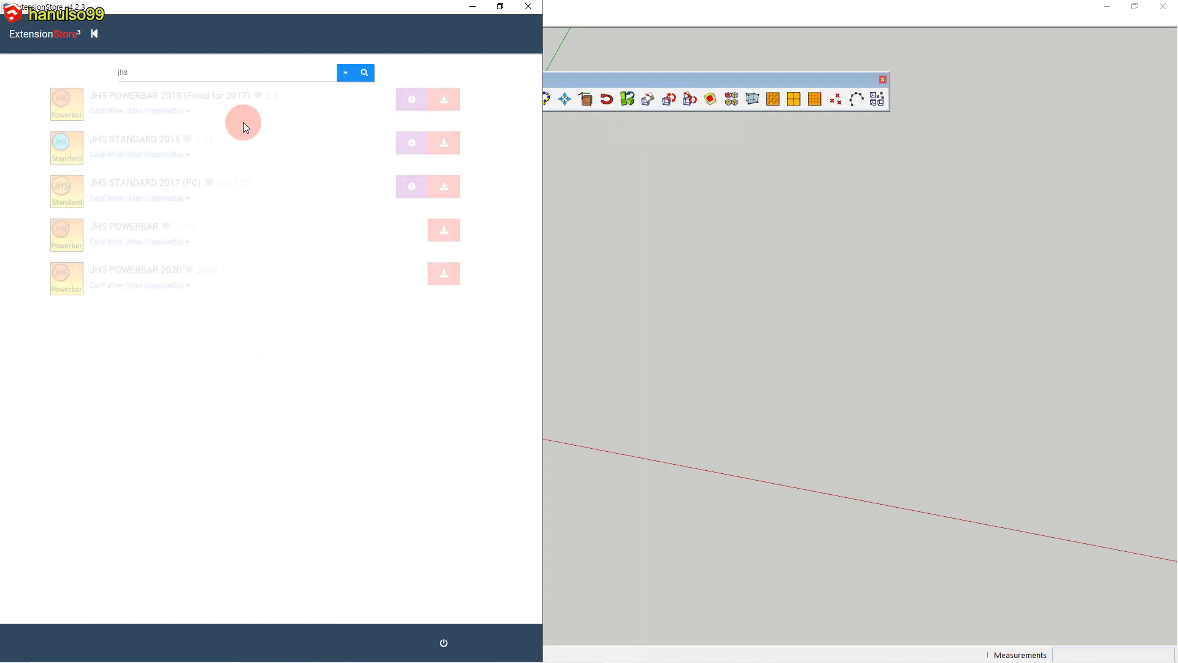
click(217, 328)
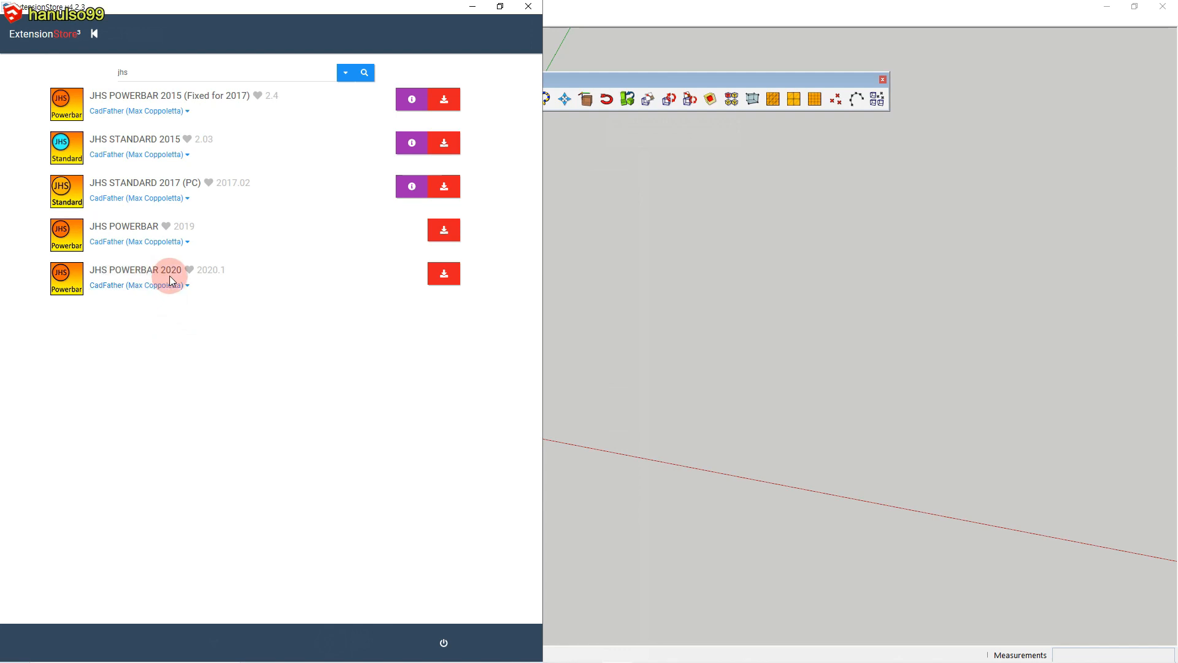
mouse_move(160, 274)
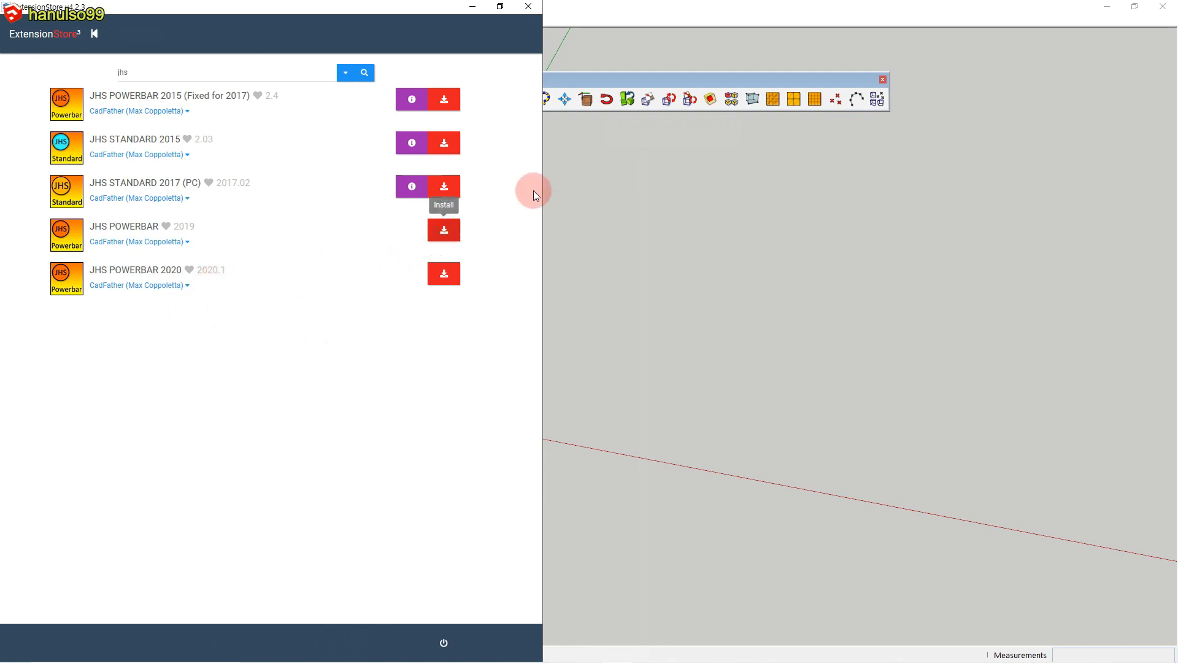
click(616, 78)
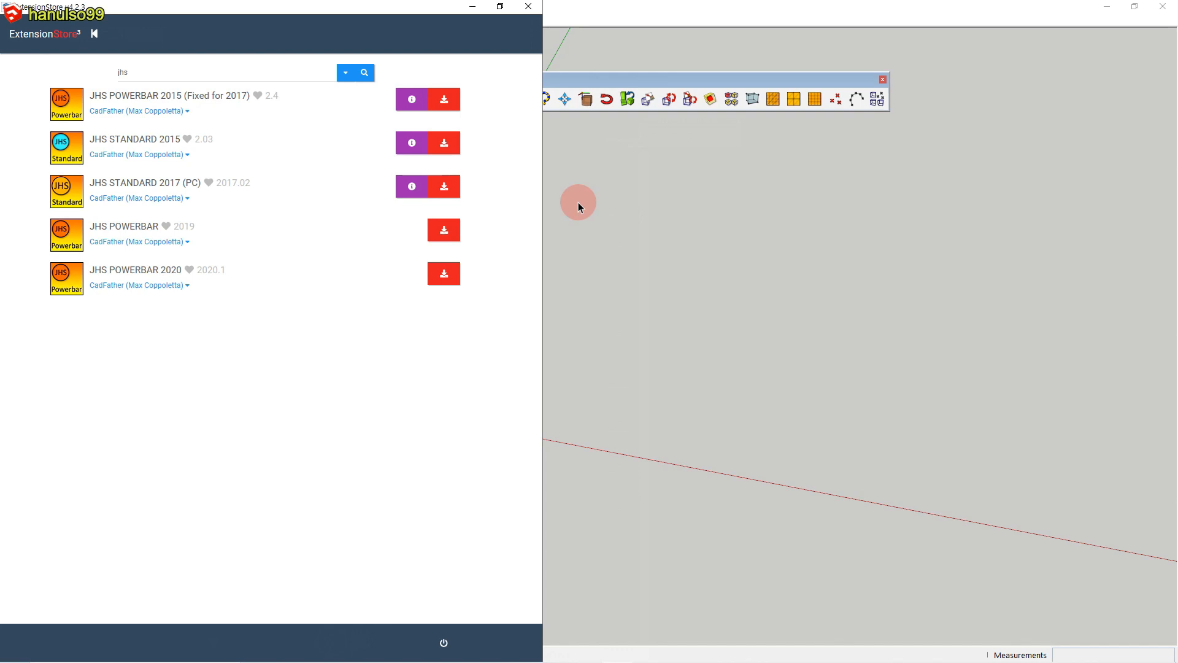
click(578, 201)
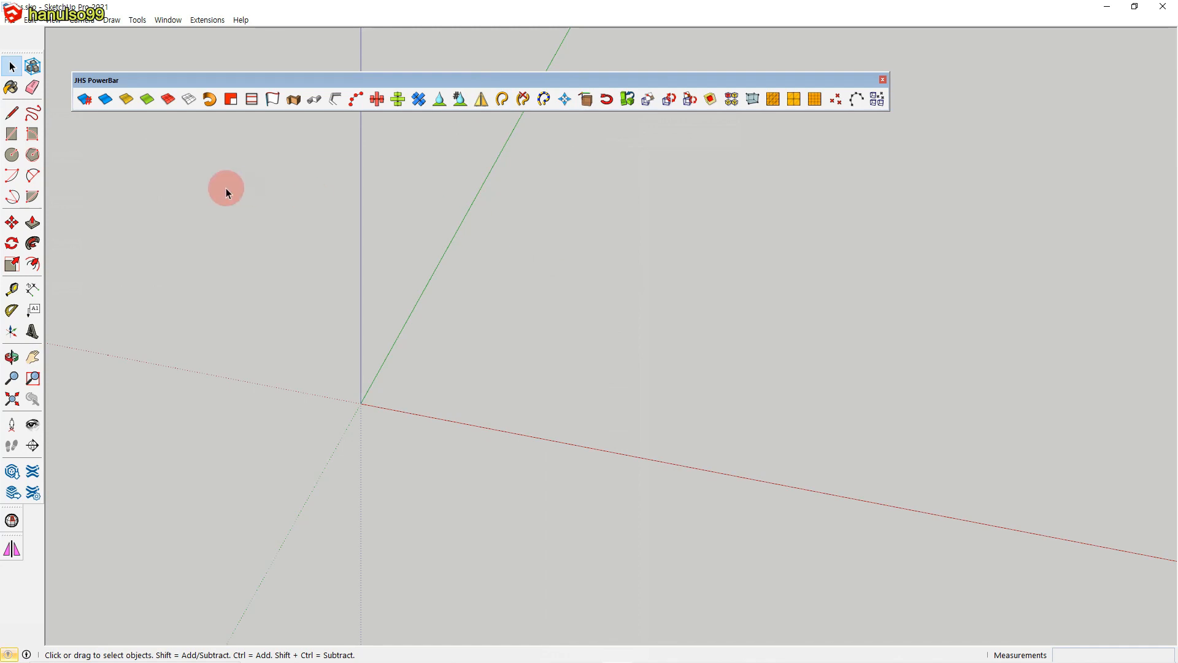
Check in the list of available toolbars whether JHS PowerBar is enabled
click(53, 20)
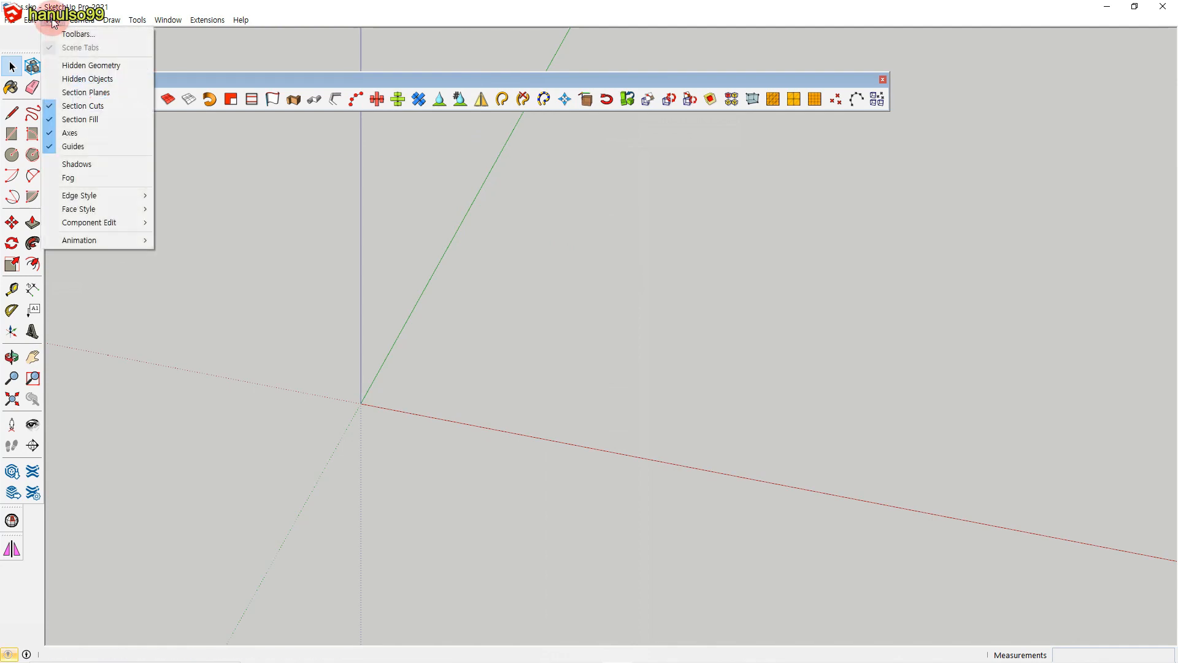
click(79, 38)
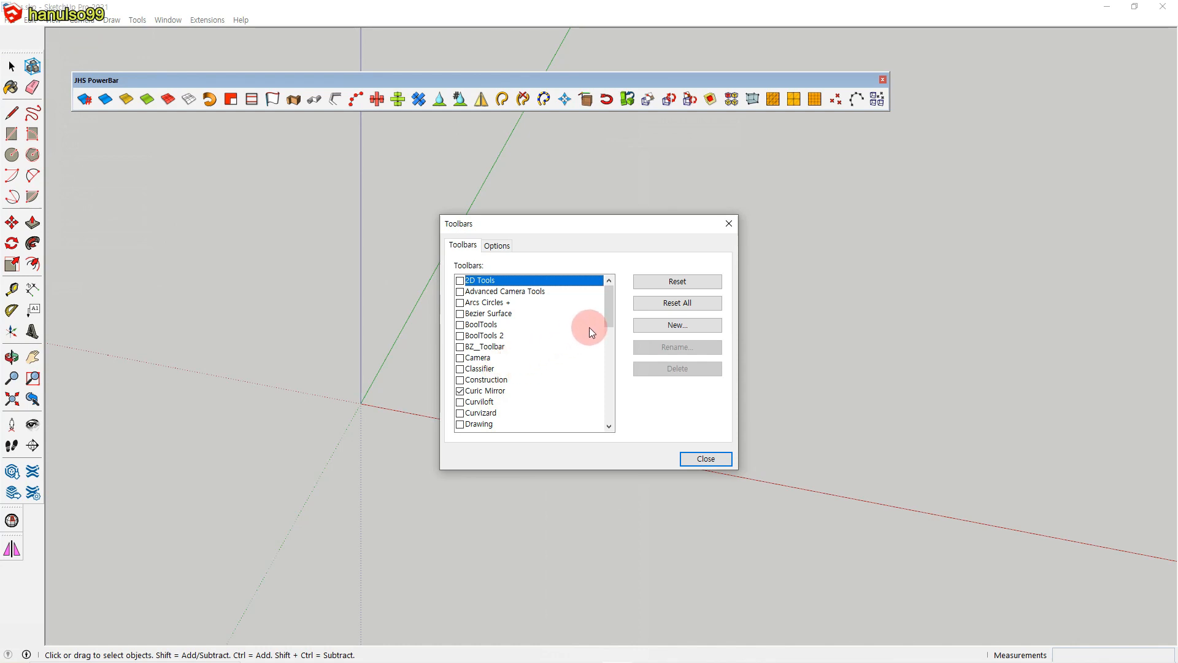
drag(610, 319, 605, 350)
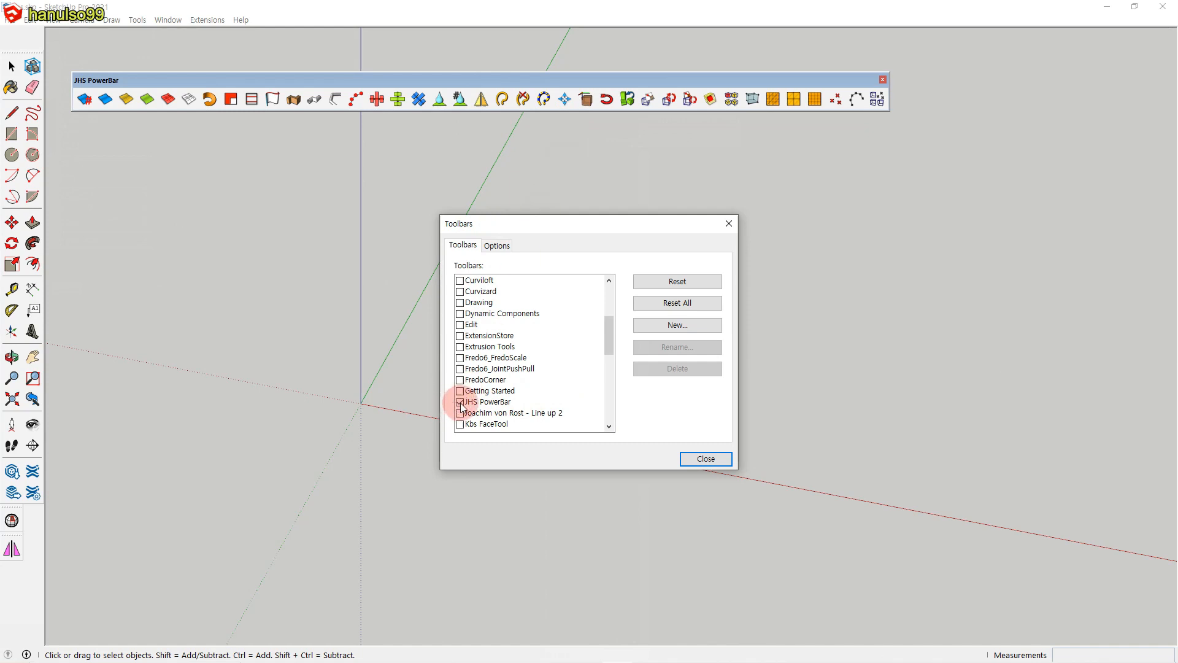
click(729, 223)
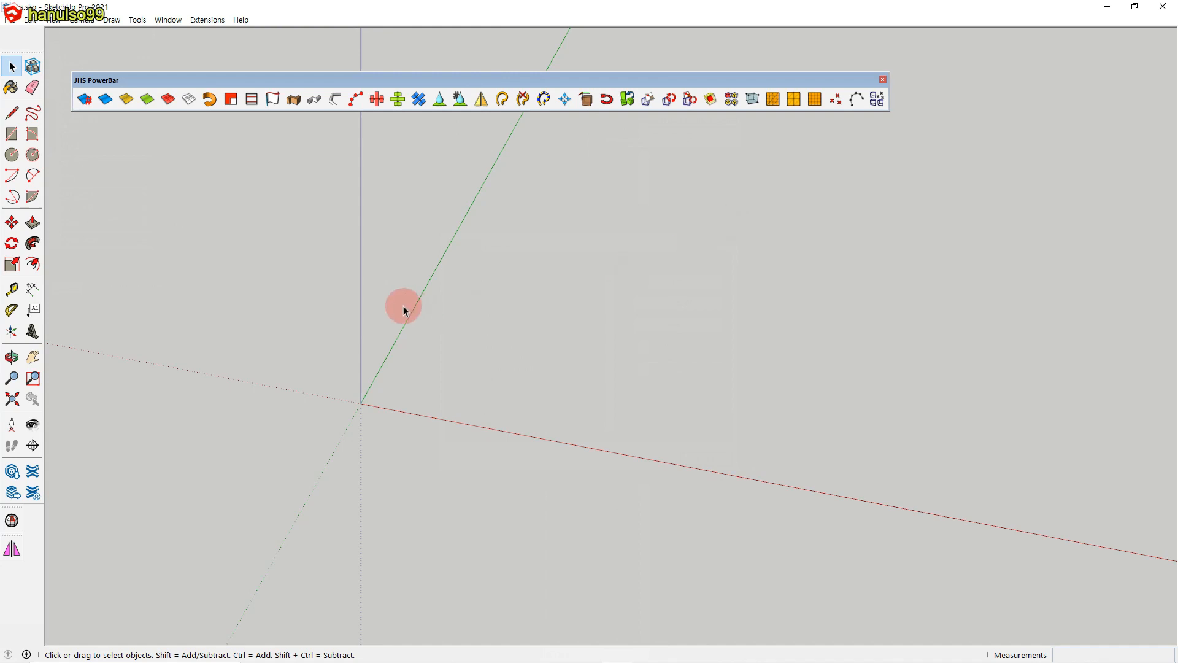
right_click(29, 529)
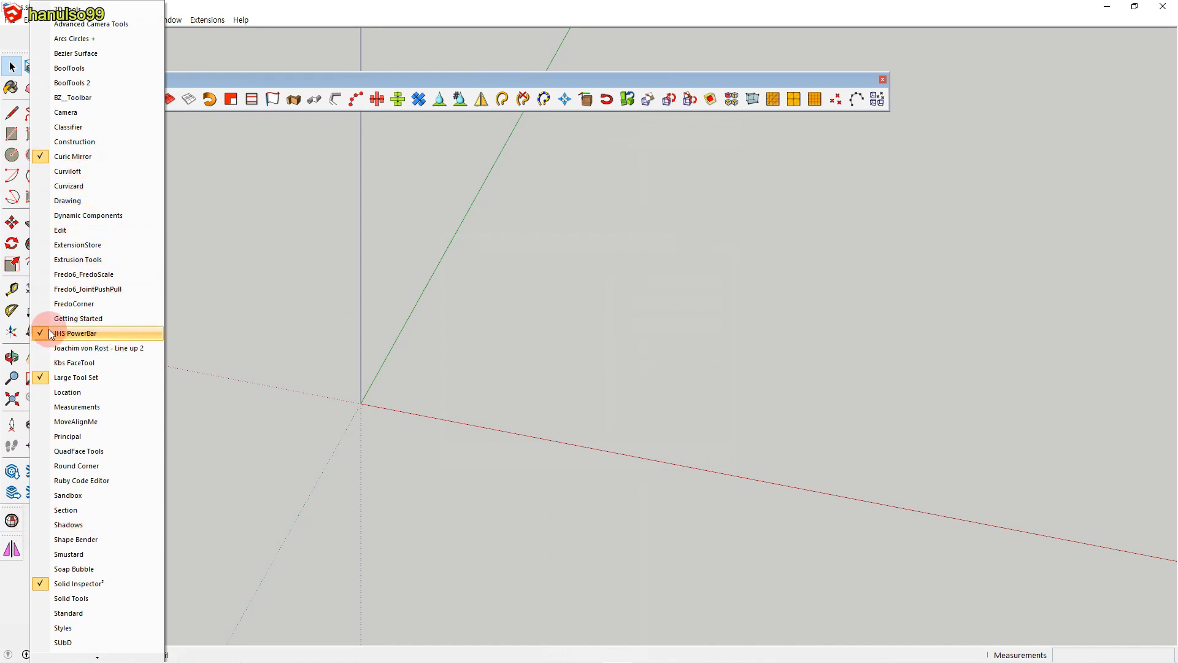
click(248, 332)
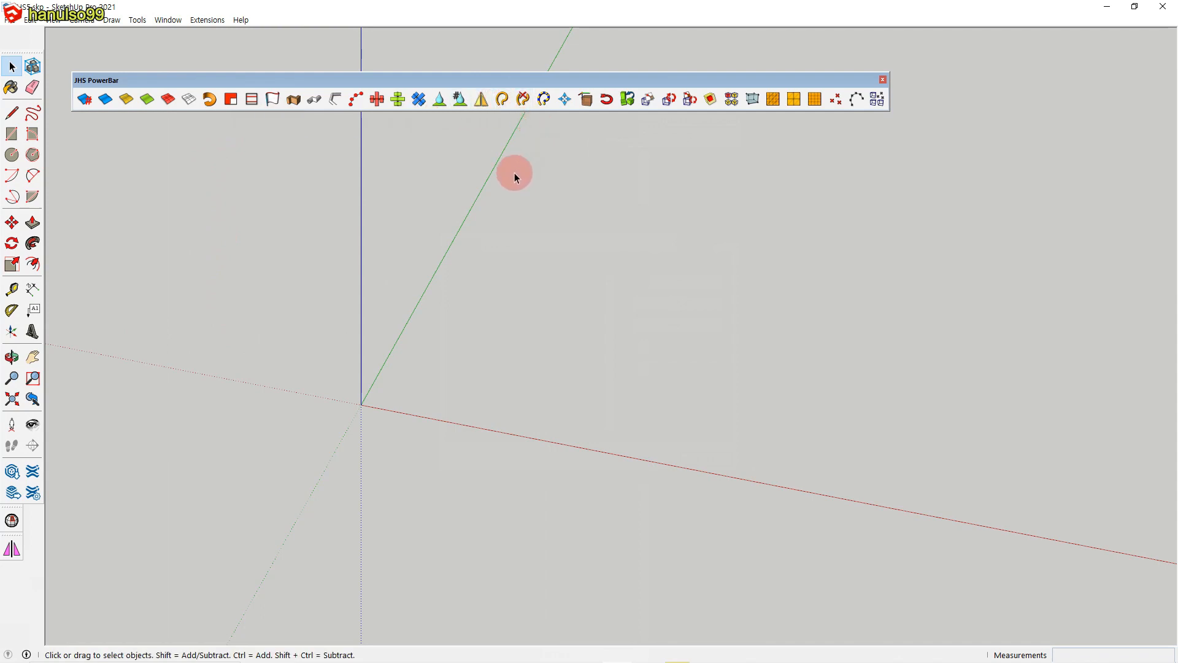
Open the CADFATHER PACK PowerBar icon settings, examine which toolbar icons are enabled, and close them without saving
click(241, 22)
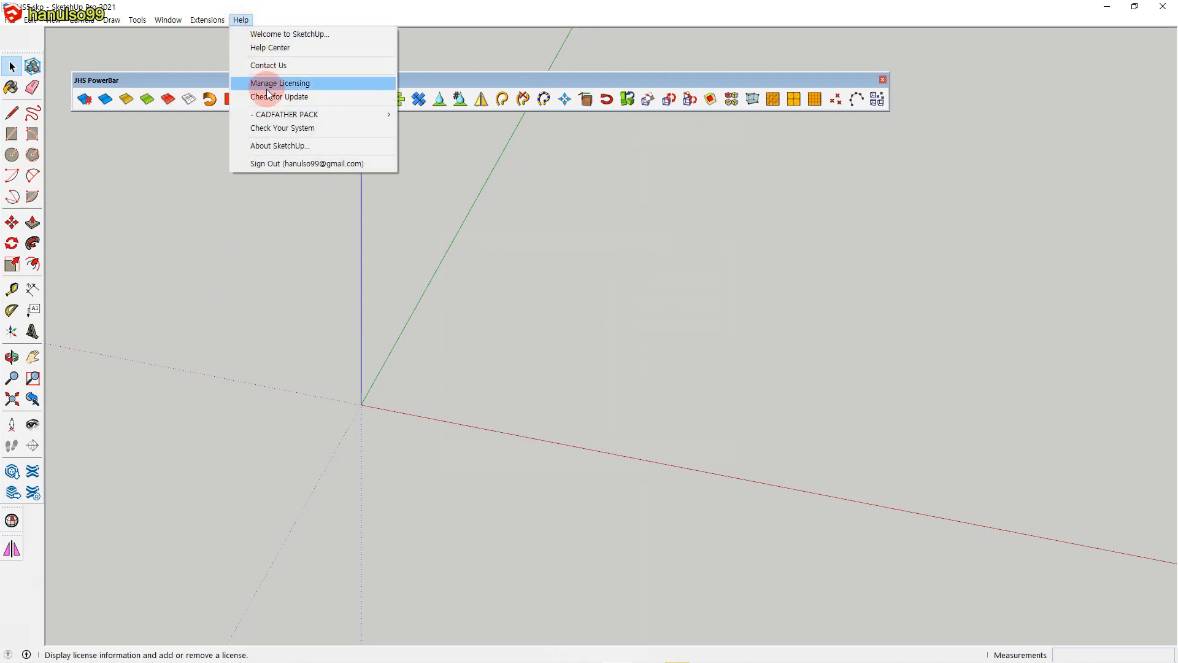
mouse_move(307, 116)
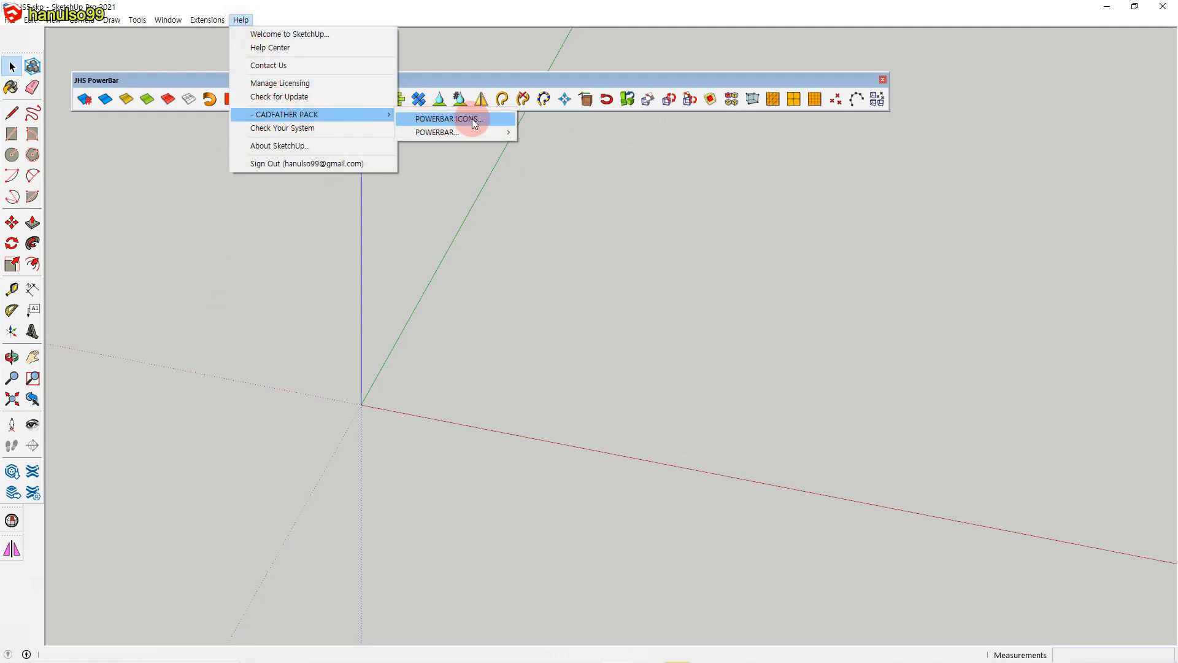
mouse_move(465, 132)
click(467, 119)
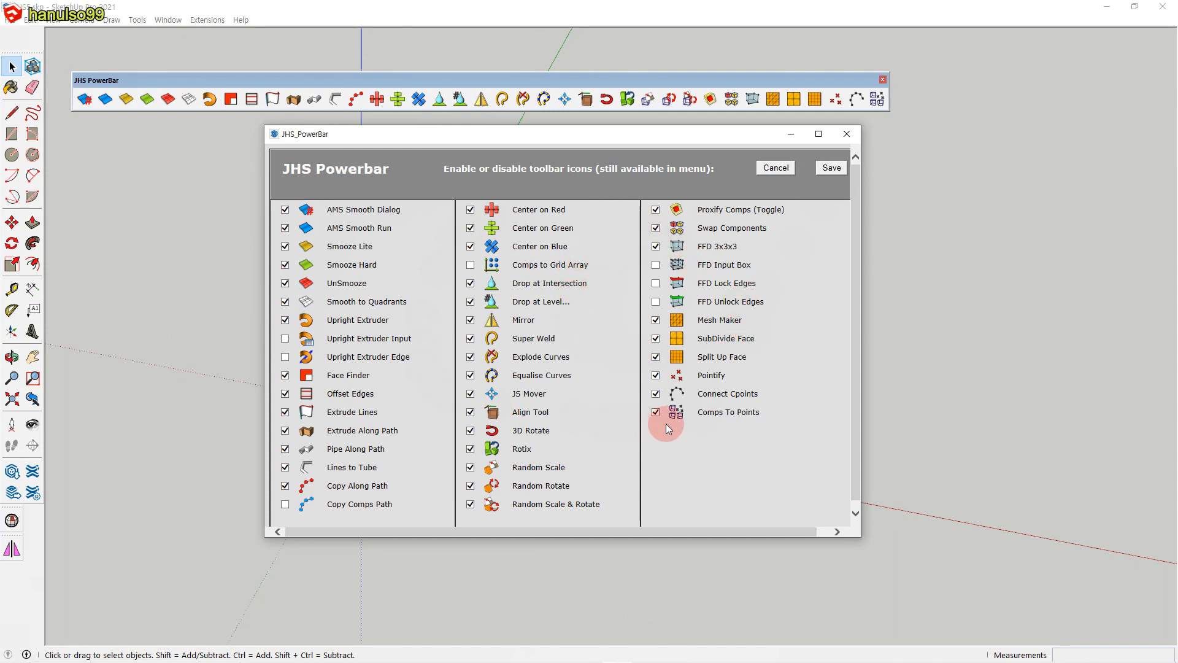
click(662, 301)
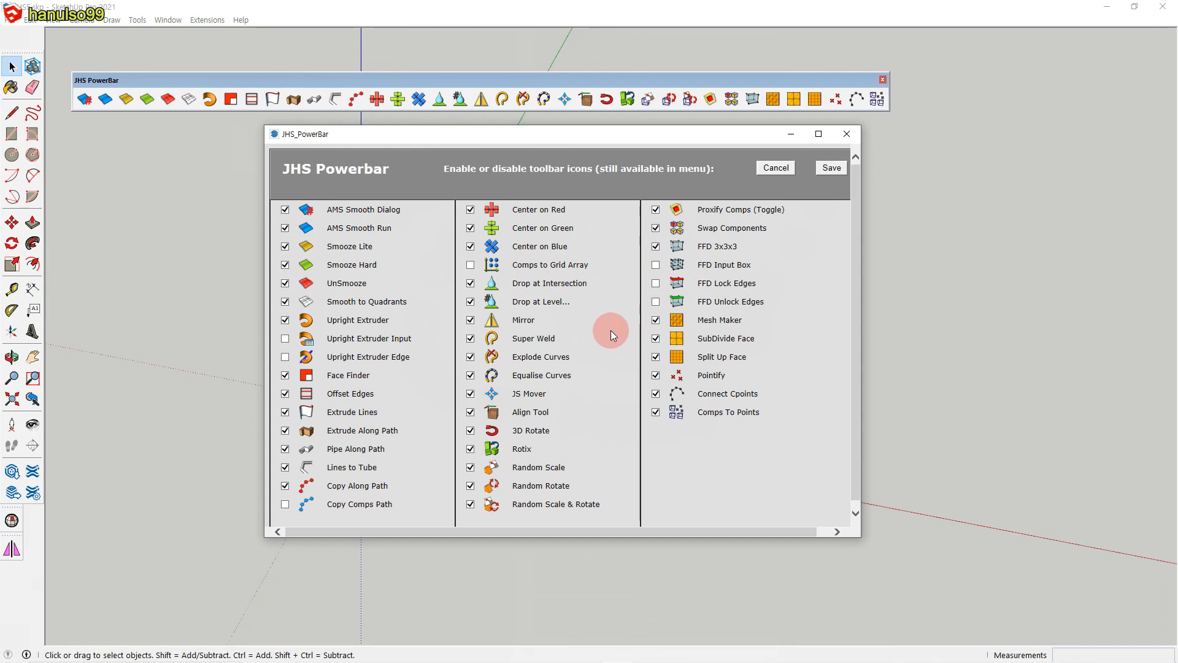
click(847, 136)
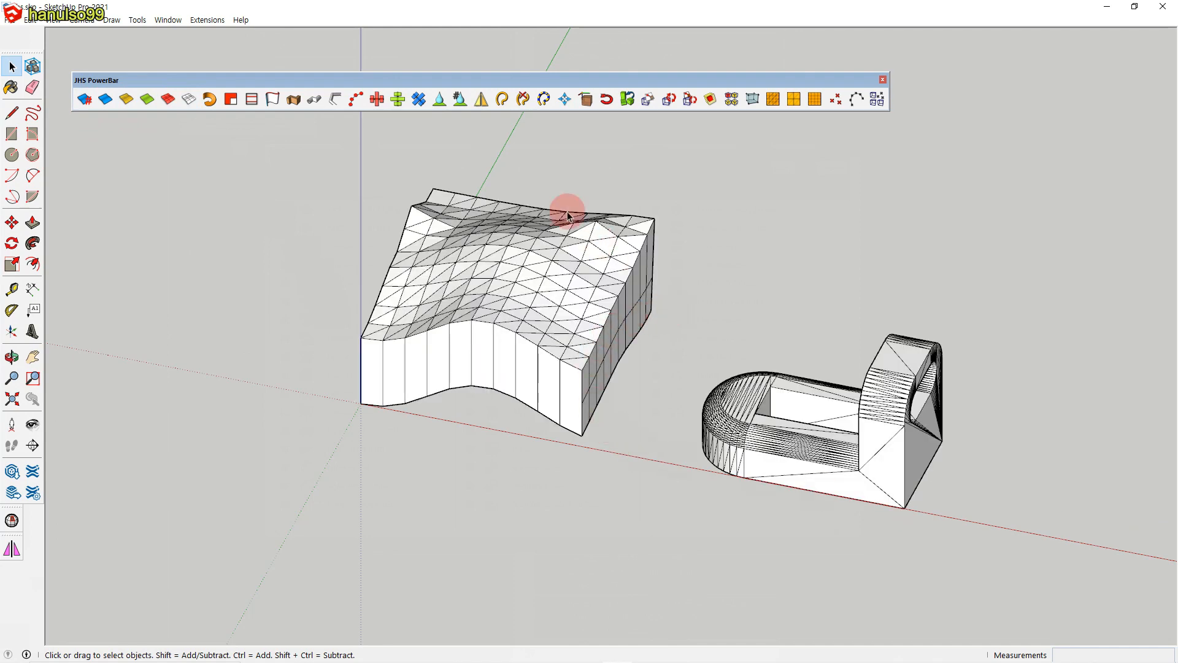
Dock the floating JHS PowerBar toolbar, trying both its floating and docked states
double_click(447, 79)
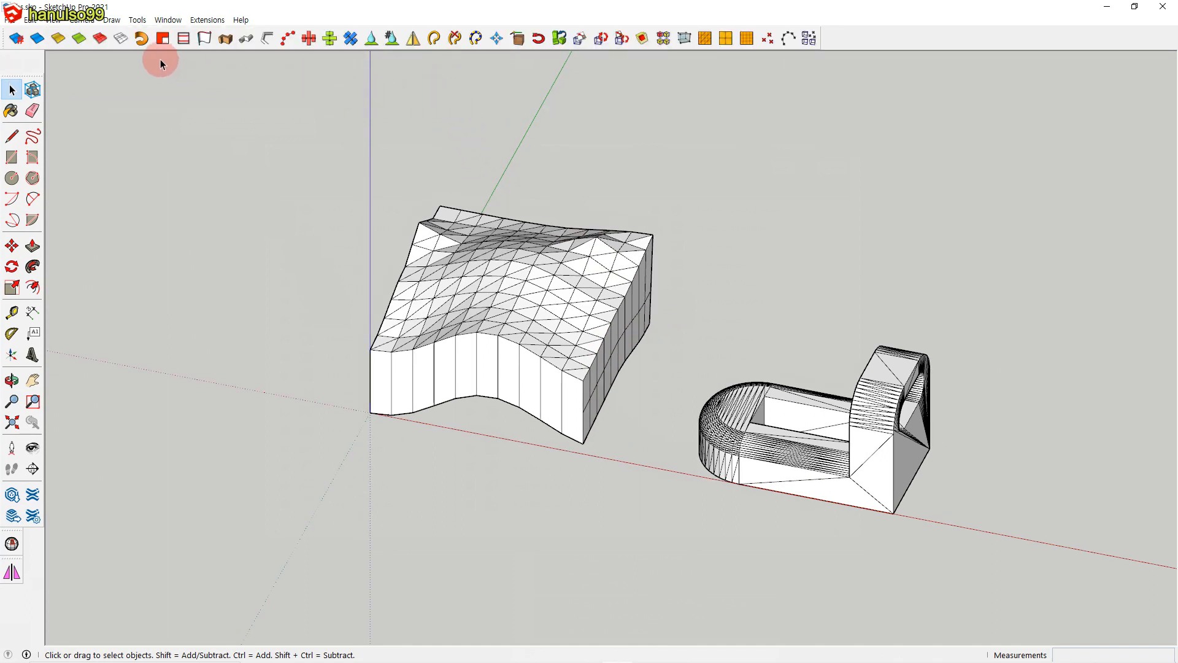
double_click(4, 43)
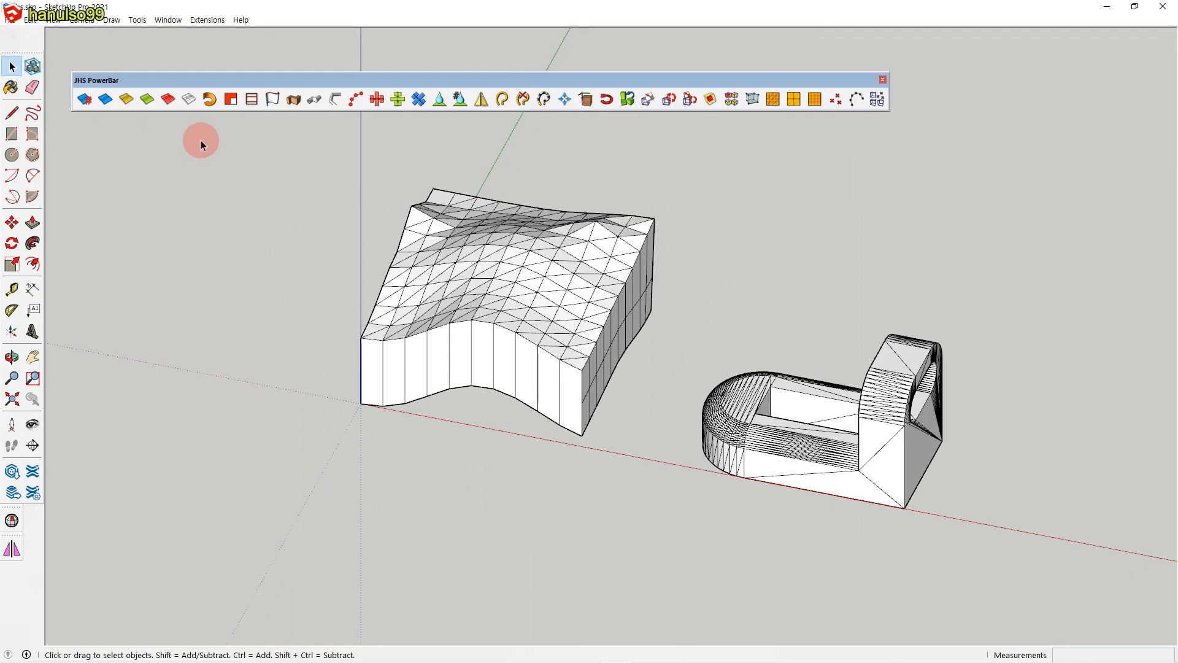
double_click(322, 80)
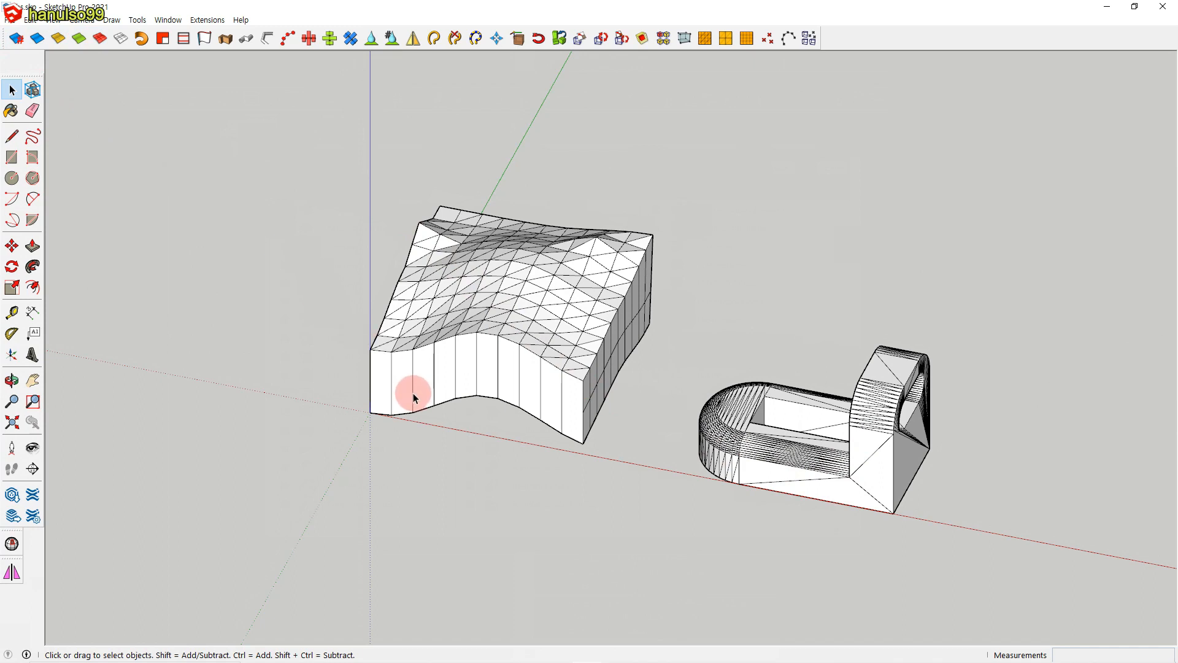
Show the Default Tray through the wavy terrain group's Entity Info and check that Soften Edges is enabled in it
click(505, 337)
right_click(505, 338)
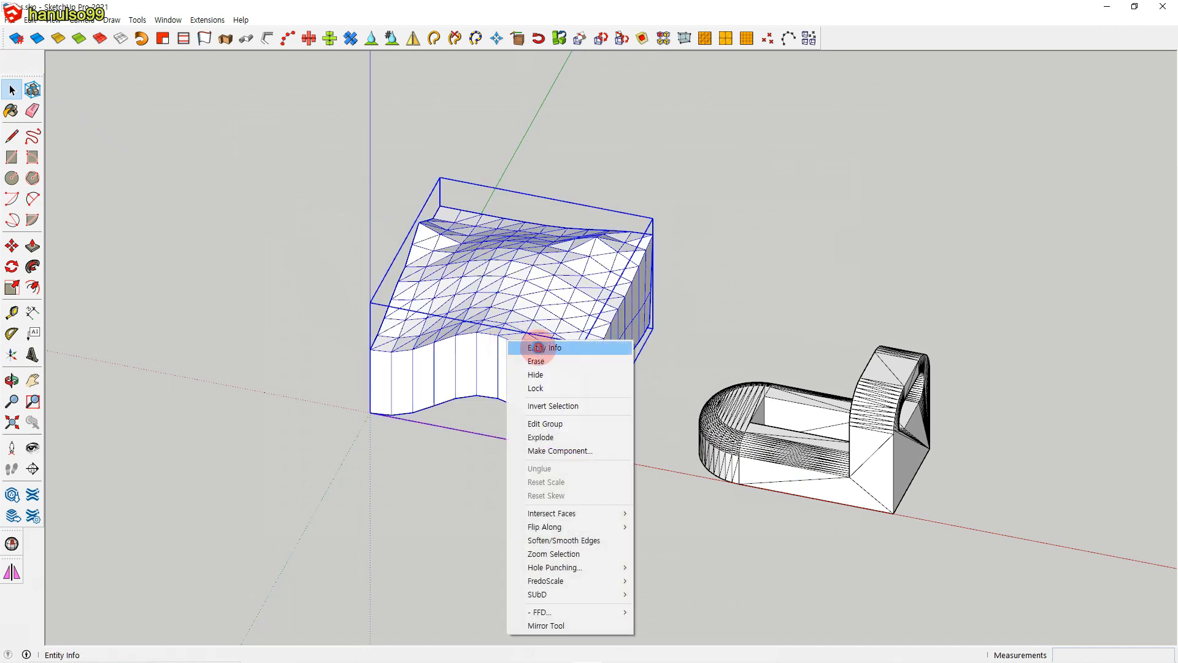
click(540, 348)
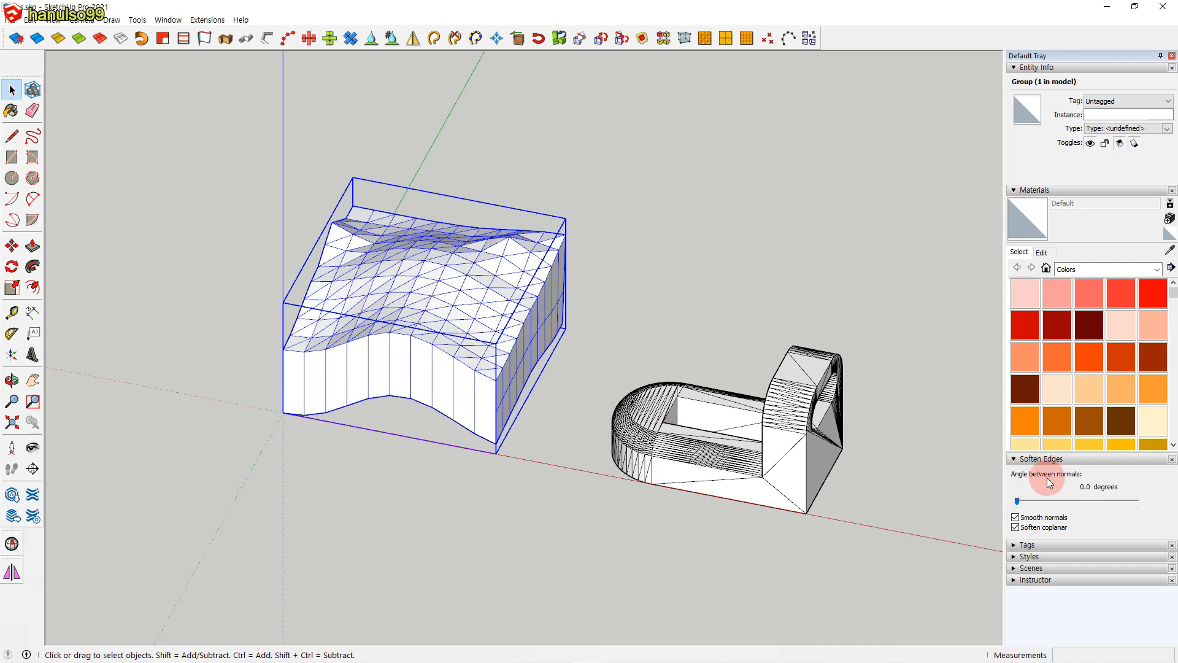
click(167, 20)
mouse_move(176, 35)
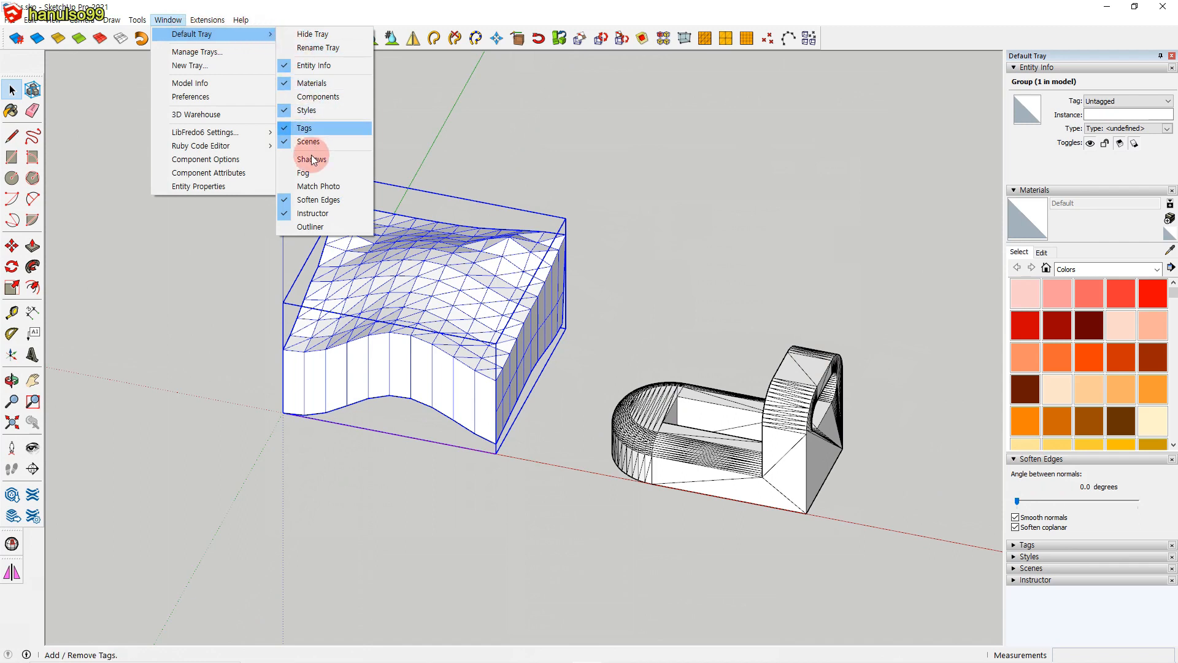
click(296, 200)
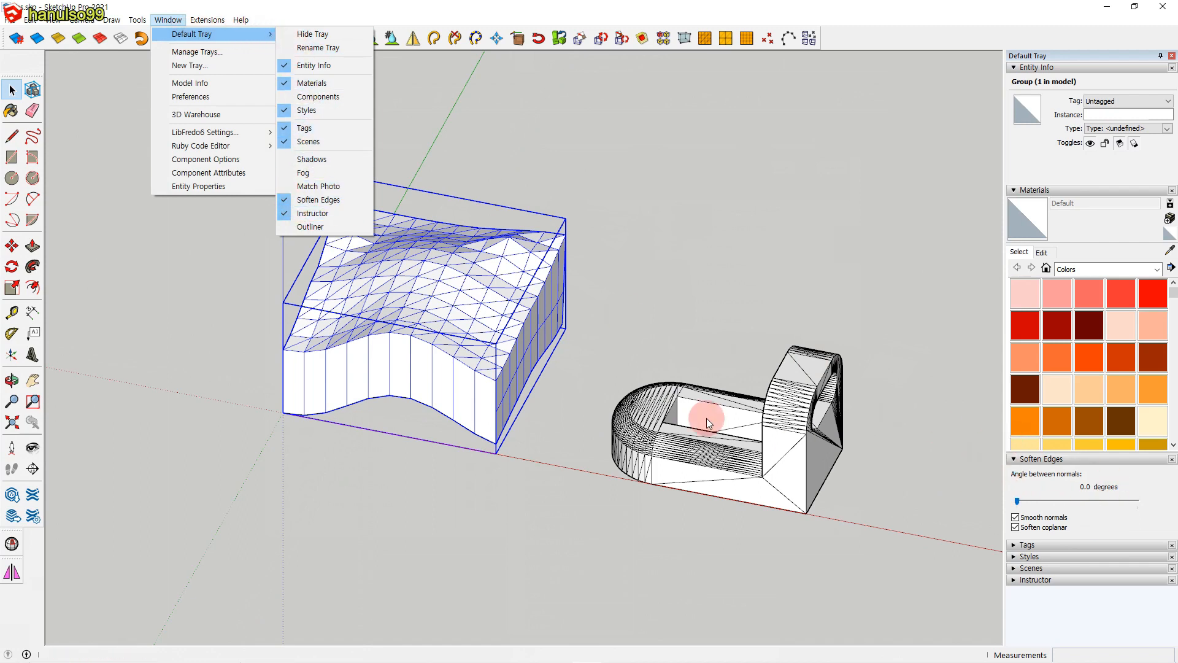
click(722, 281)
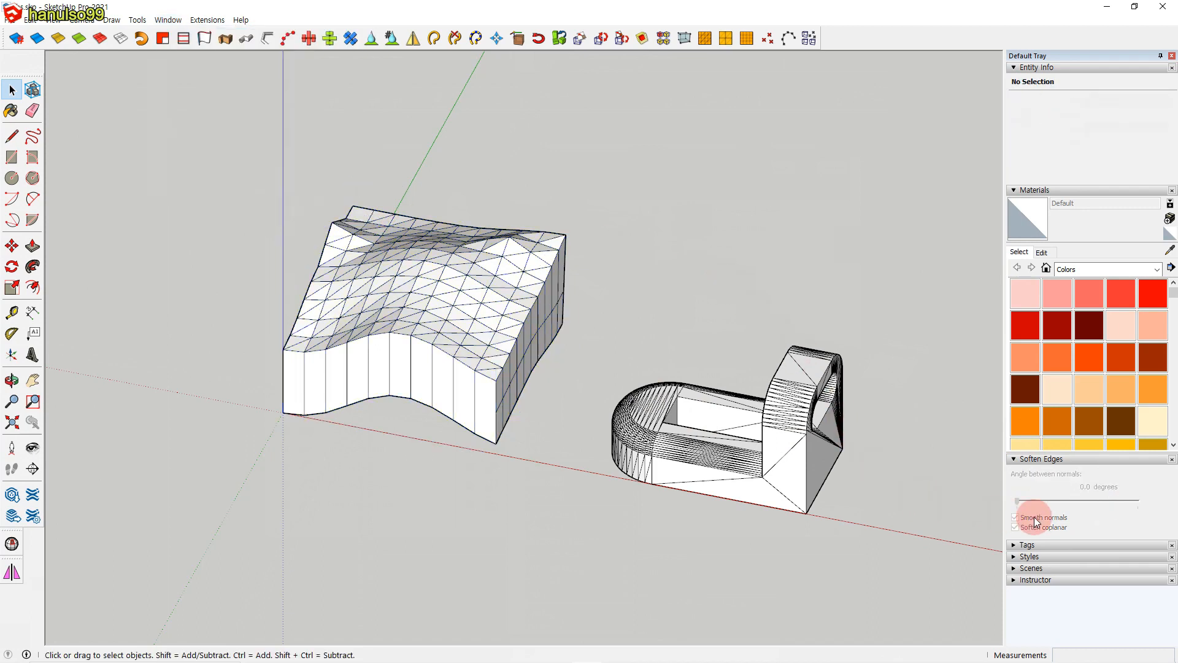
Select the wavy terrain group, inspect its mesh edges, and set its Soften Edges angle between normals to 0.0 degrees
click(460, 361)
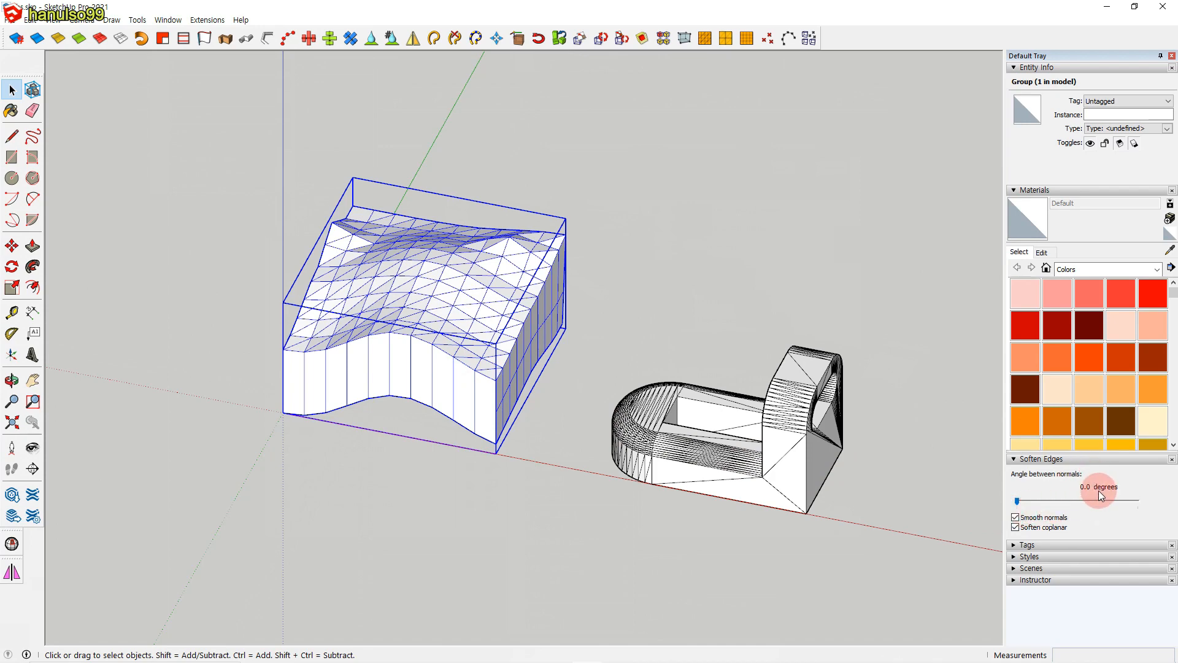
scroll(405, 289, up, 8)
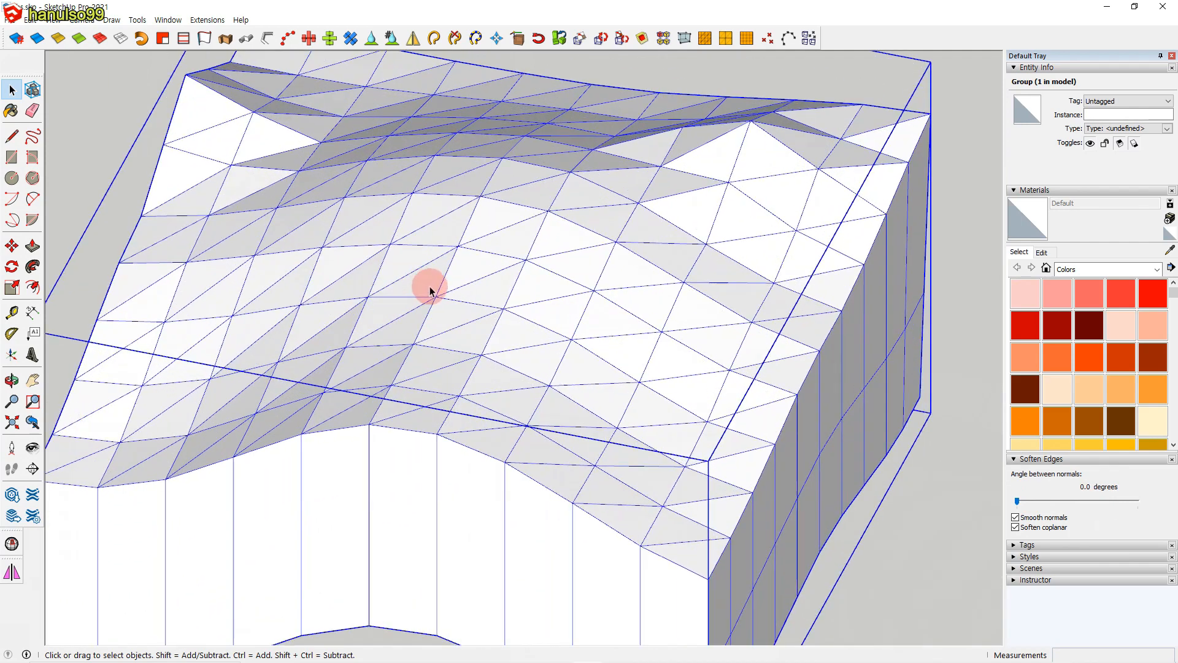
scroll(429, 289, up, 3)
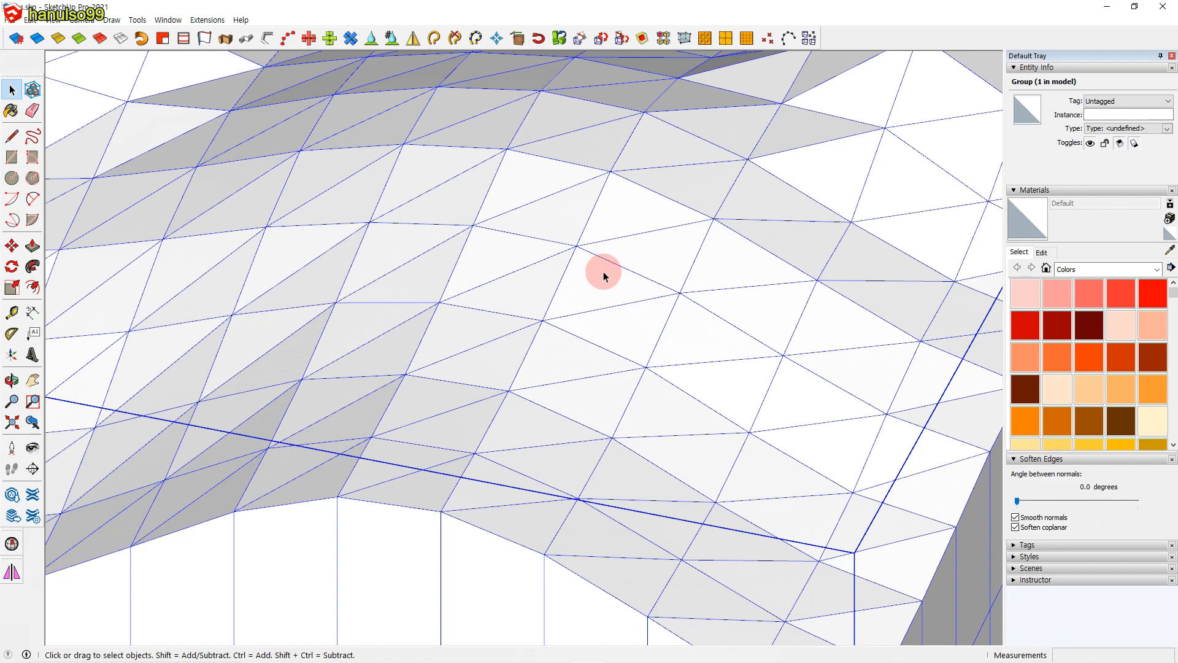
scroll(603, 276, down, 10)
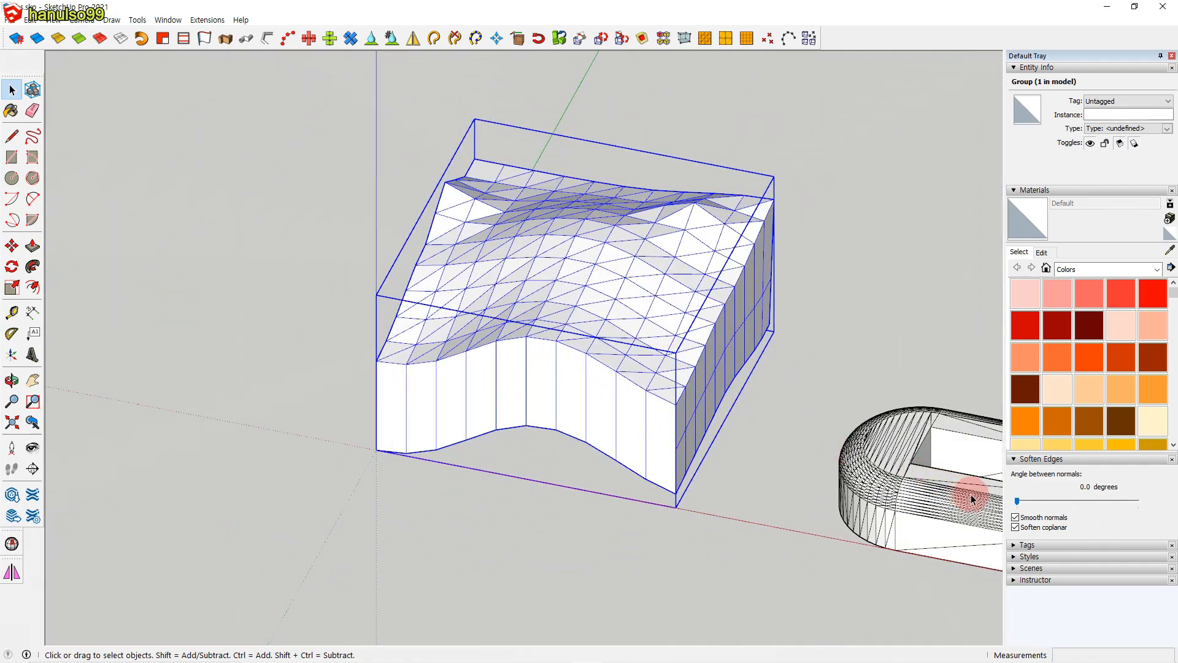
mouse_move(1017, 501)
mouse_down()
mouse_move(1041, 502)
mouse_move(1014, 502)
mouse_up()
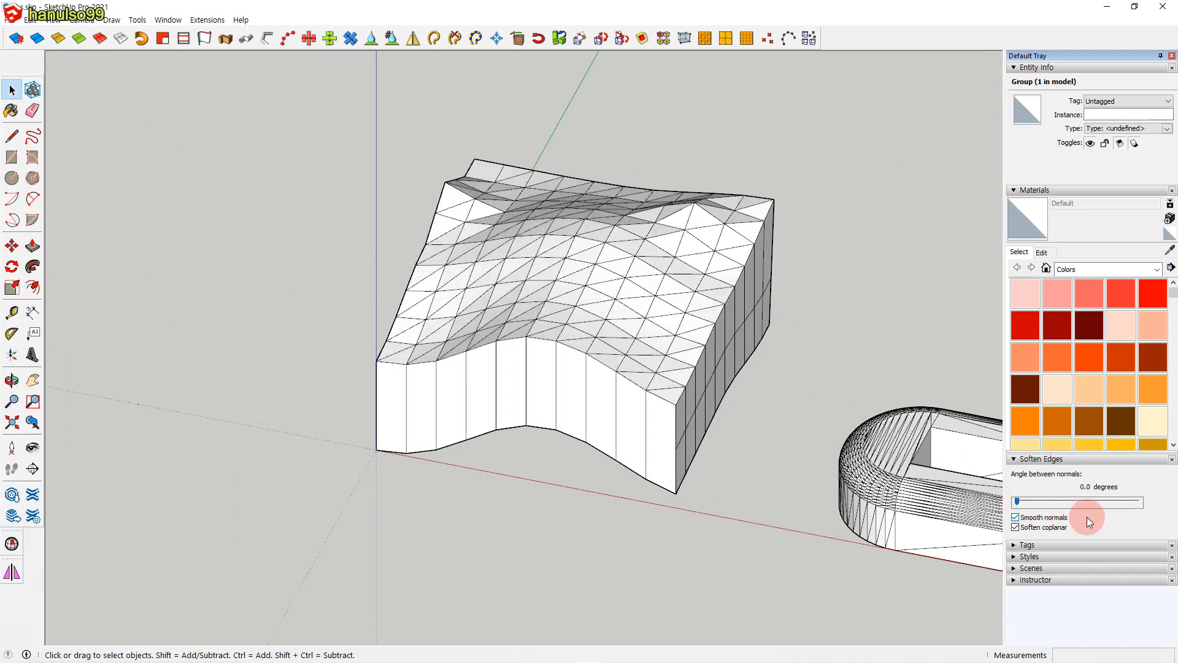
Set the terrain group's softening angle to 32.9 degrees with Smooth normals off, and turn Smooth normals back on
click(1020, 517)
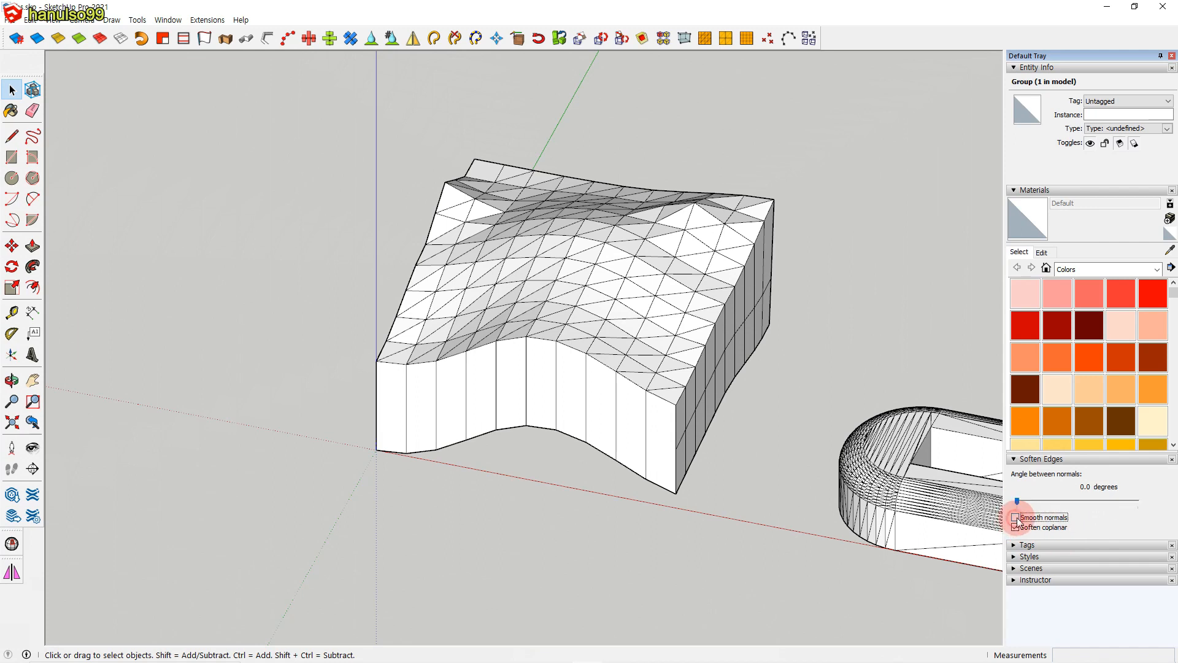
drag(1018, 502, 1039, 499)
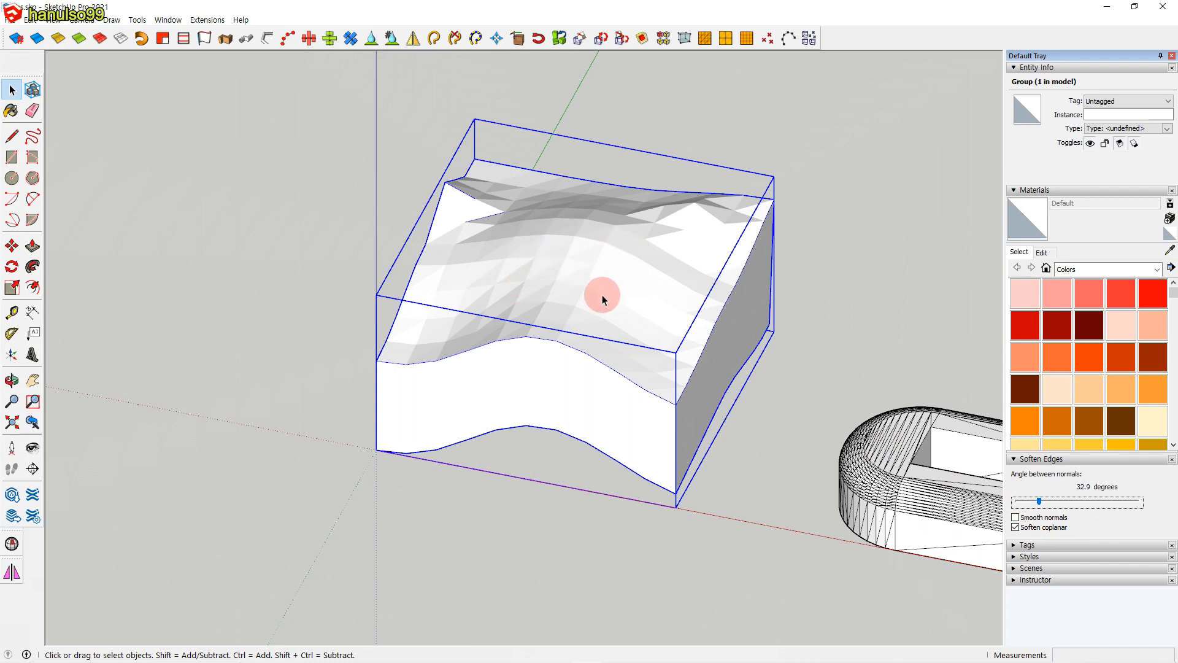
click(1016, 517)
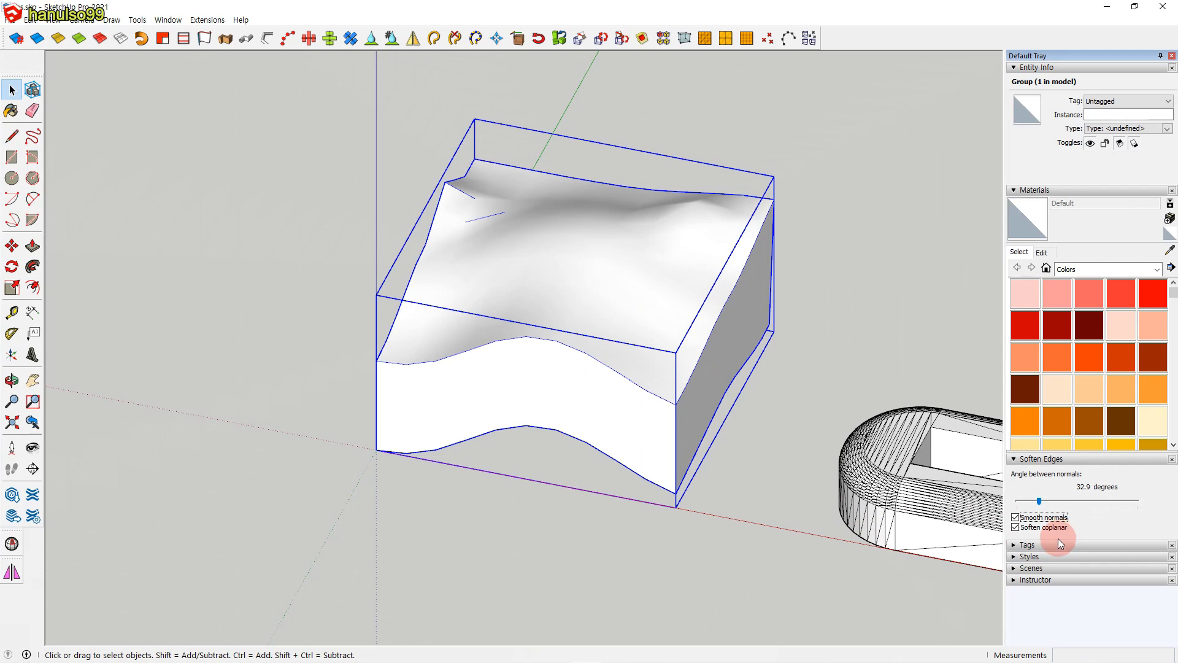
Turn Soften coplanar off and on again for the terrain group, and reset its softening angle to 0.0 degrees
click(1015, 527)
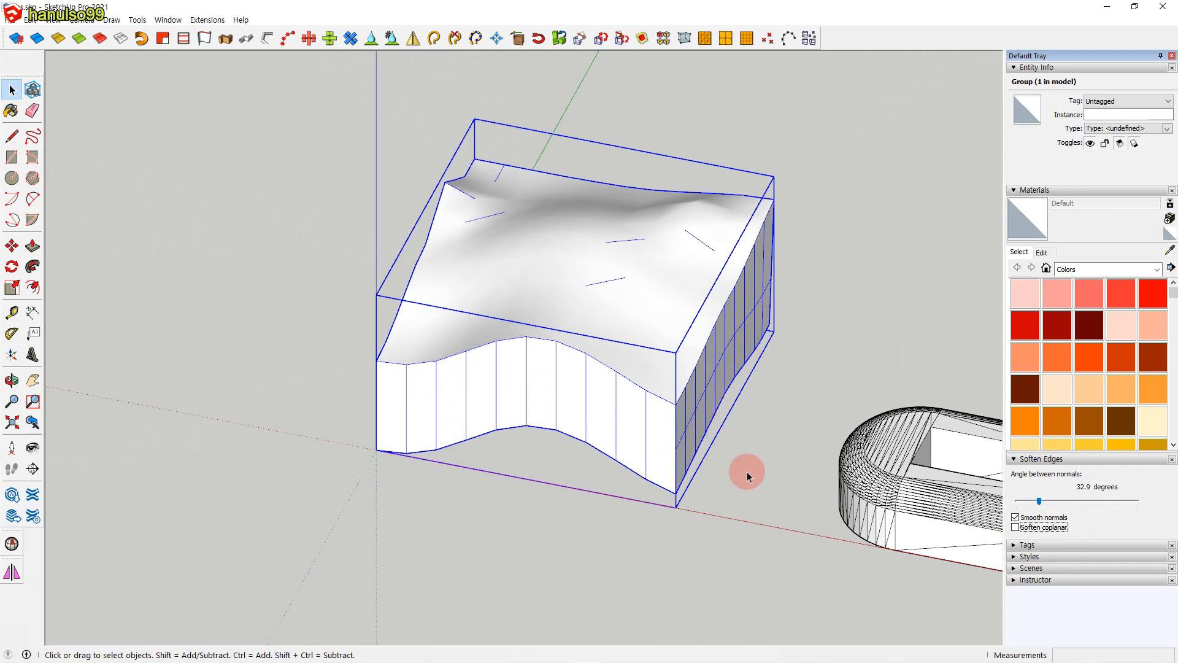
key(F2)
middle_drag(625, 405, 876, 518)
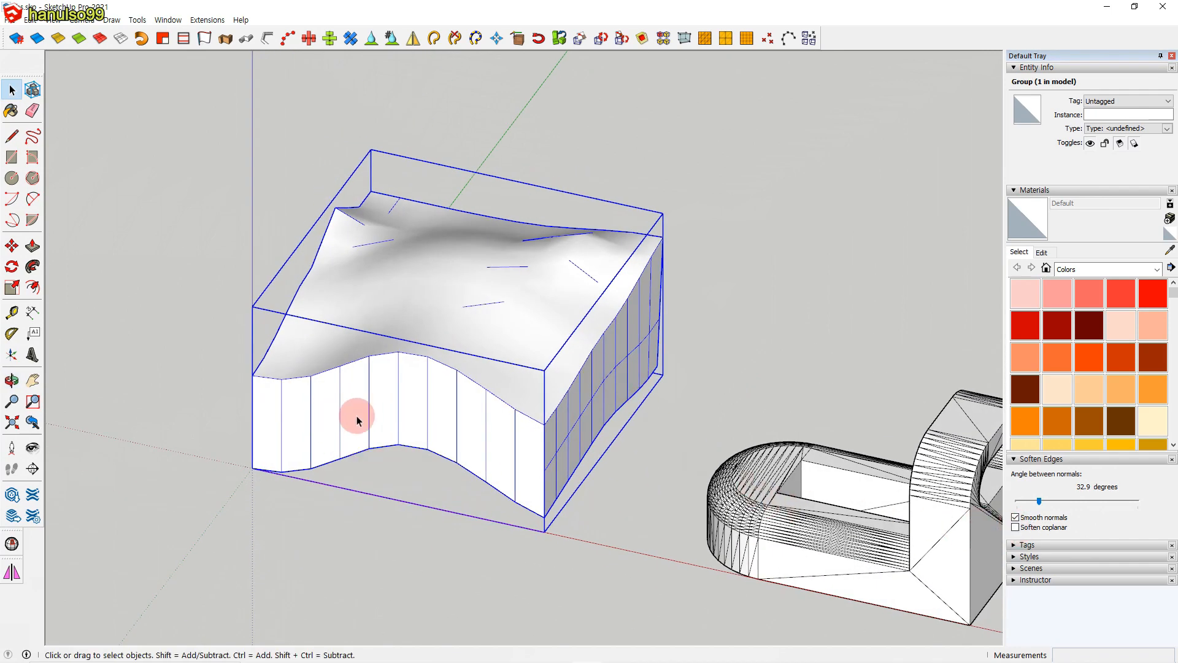
click(1015, 527)
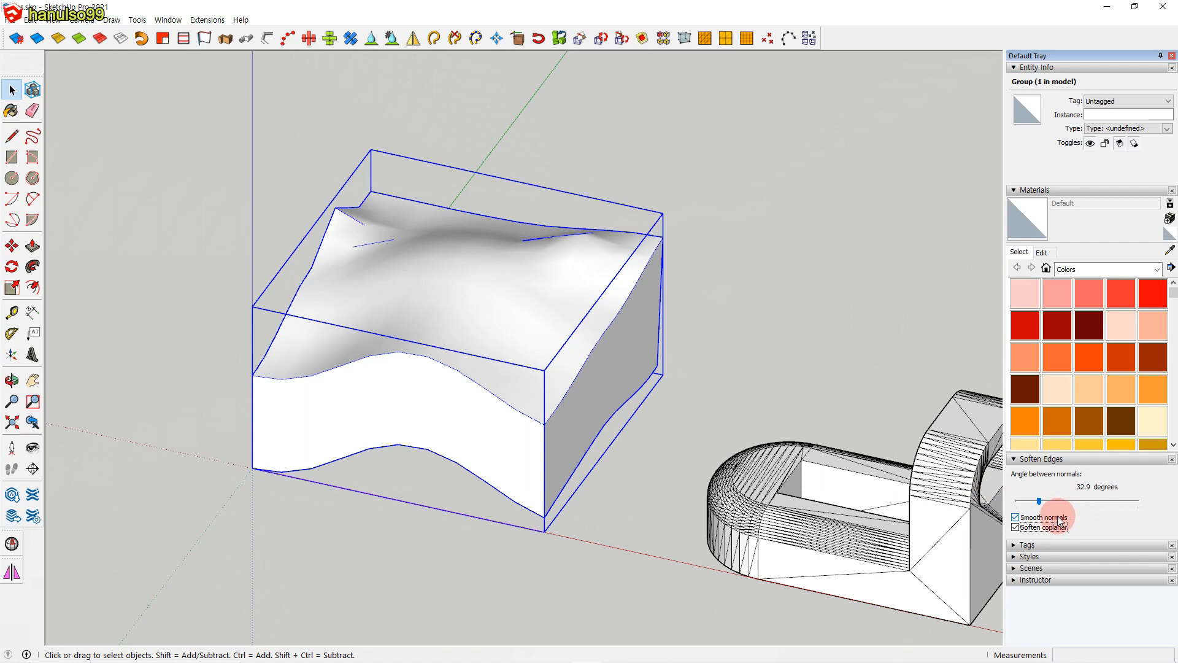
drag(1042, 504, 1014, 502)
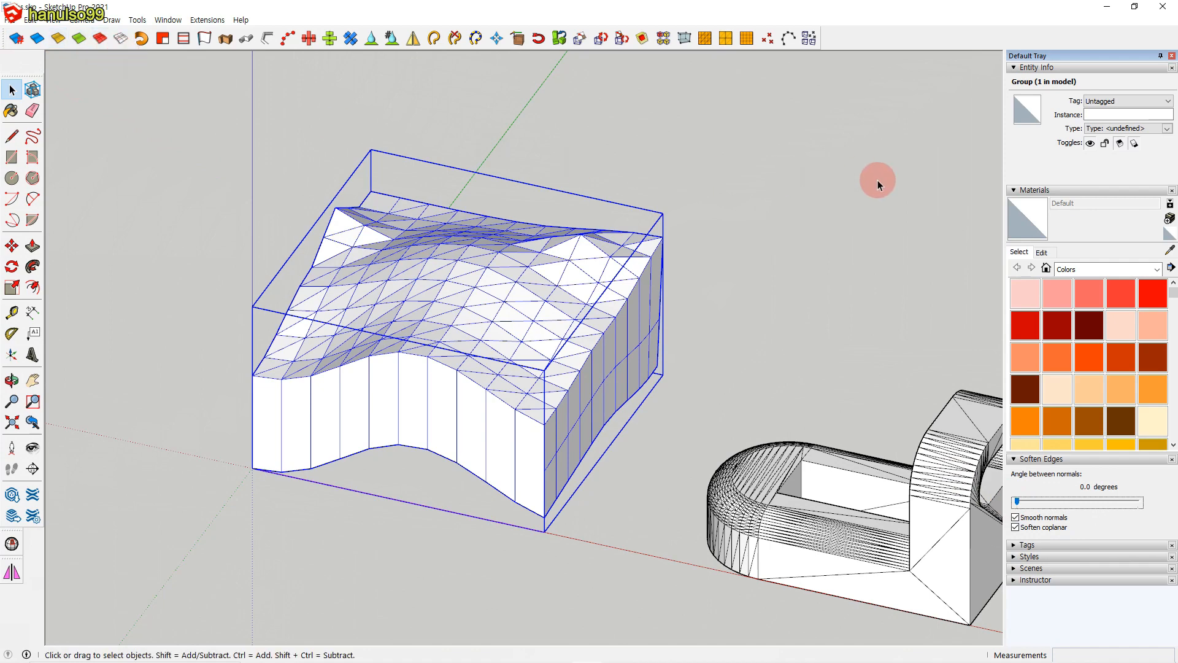
Replace the Default Tray with the JHS PowerBar's AMS Soften Edges dialog and try toggling its Smooth Normals and Soften Coplanar options
click(1171, 56)
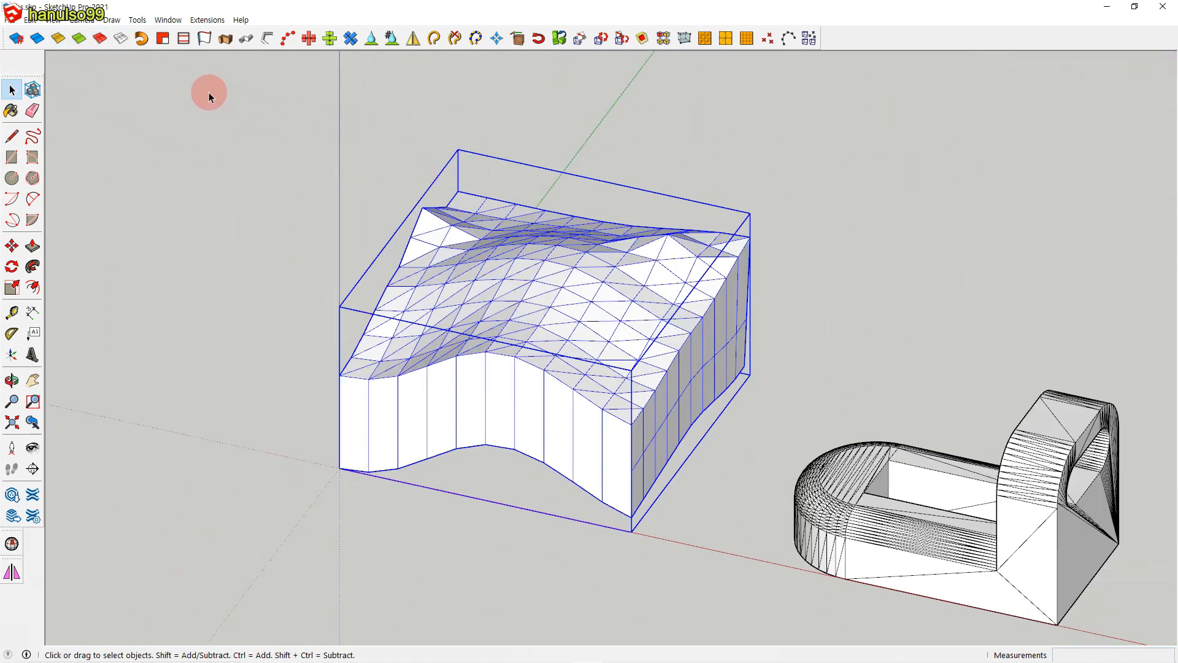
click(16, 39)
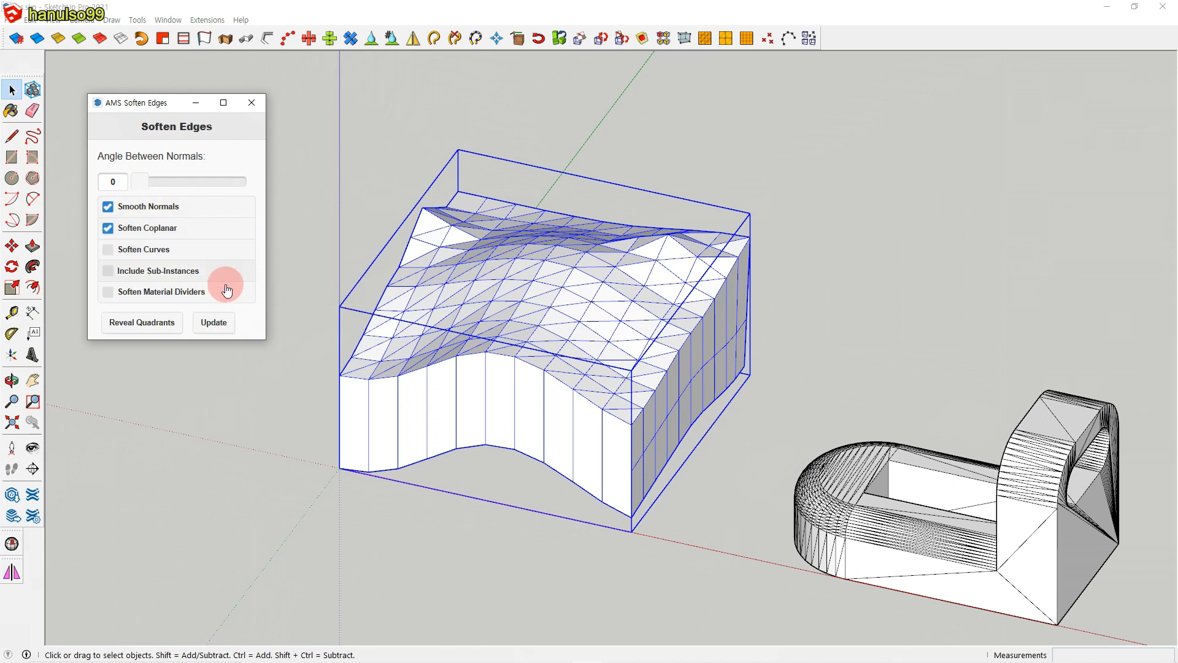
mouse_move(150, 188)
mouse_down()
mouse_move(188, 189)
mouse_move(131, 189)
mouse_move(113, 213)
mouse_move(137, 191)
mouse_move(219, 184)
mouse_move(126, 190)
mouse_move(145, 179)
mouse_move(204, 190)
mouse_move(142, 183)
mouse_up()
click(109, 207)
click(108, 228)
click(106, 206)
click(107, 227)
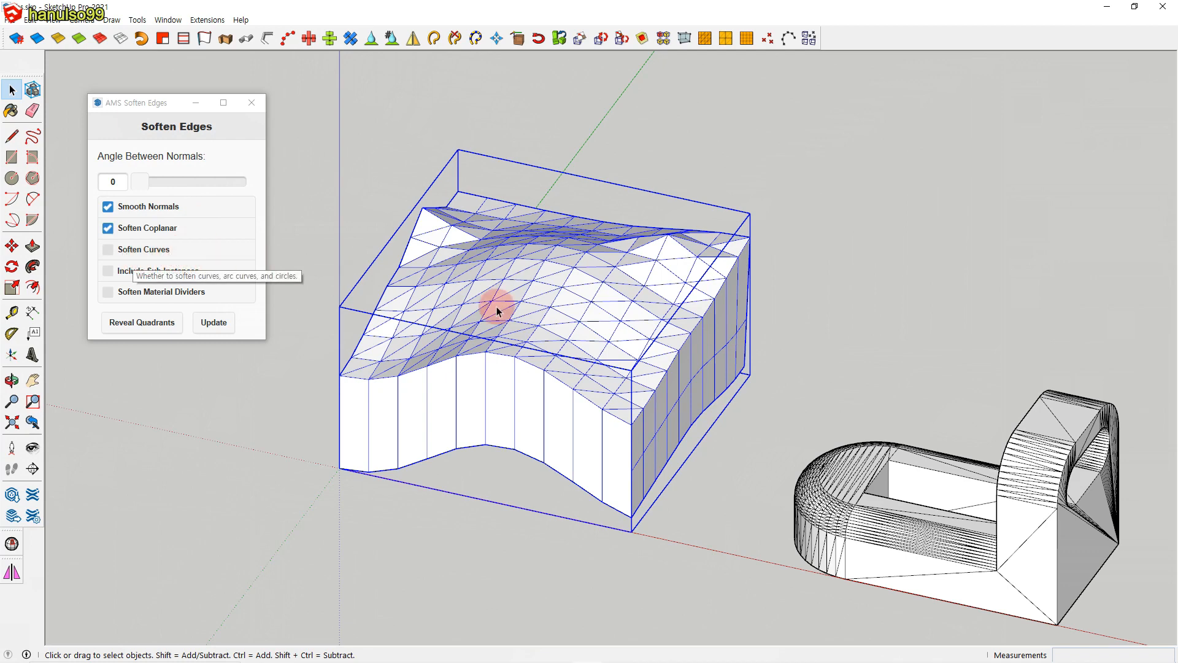
Select the flat rectangle with the S-curve, soften it at 29 degrees with Soften Curves enabled, and return the angle to 0
scroll(524, 334, down, 3)
shift+middle_drag(731, 391, 475, 365)
shift+middle_drag(651, 382, 494, 324)
scroll(666, 359, up, 2)
triple_click(624, 359)
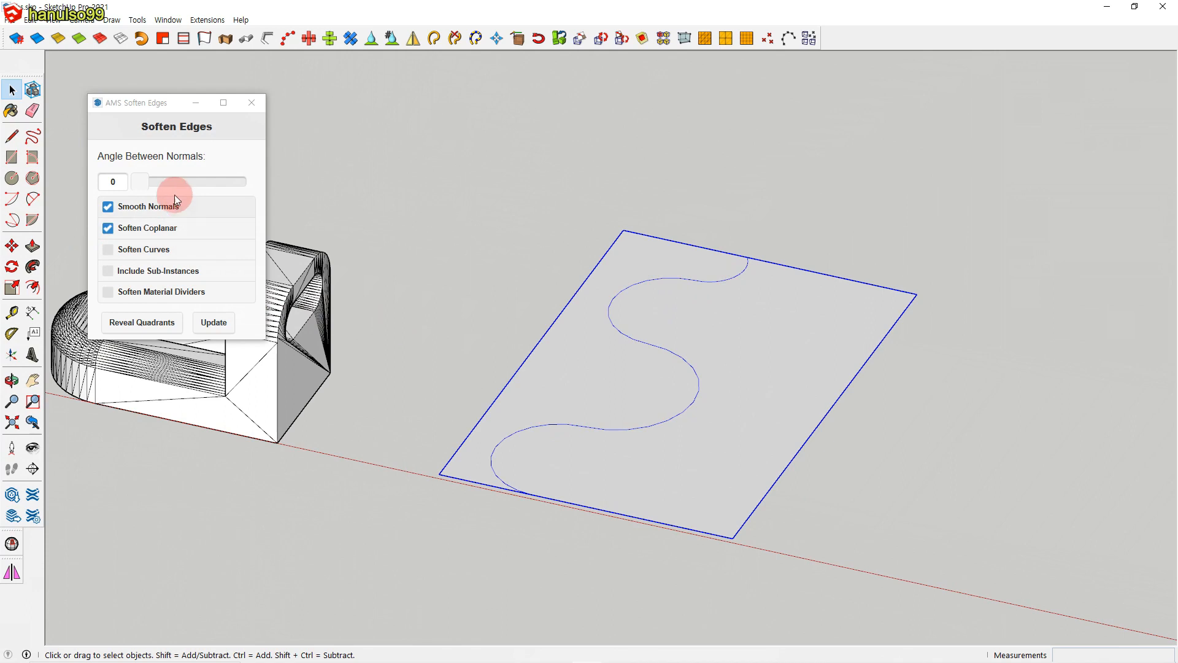
mouse_move(147, 183)
mouse_down()
mouse_move(222, 193)
mouse_move(139, 182)
mouse_move(158, 182)
mouse_up()
click(108, 250)
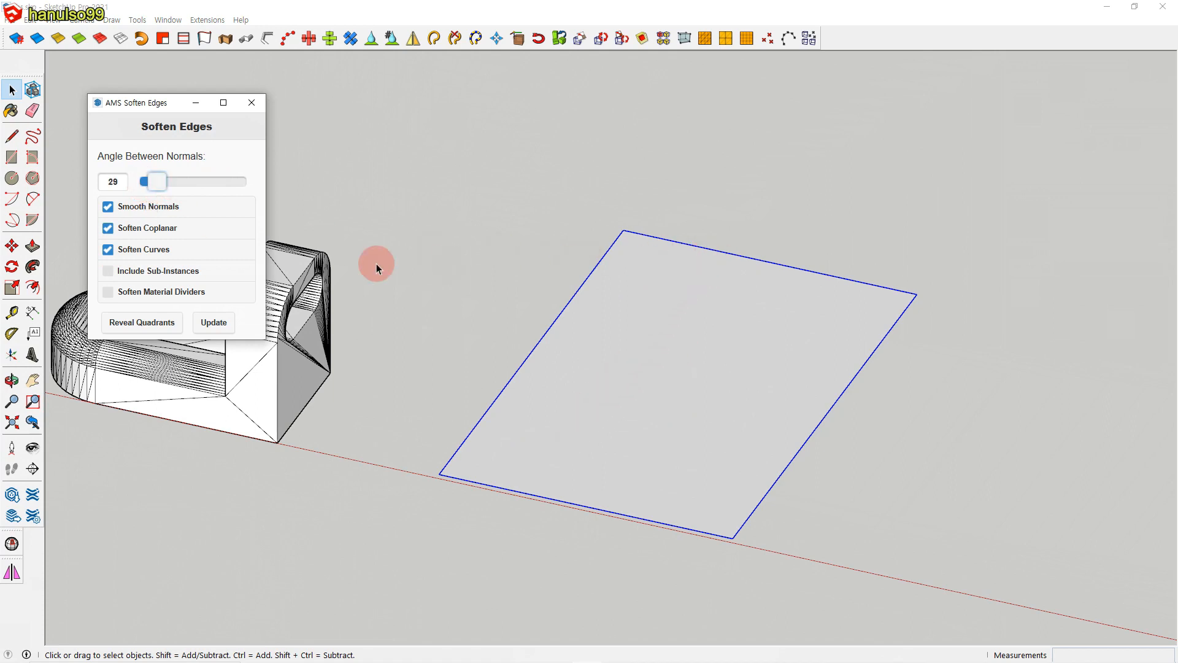
drag(162, 190, 139, 184)
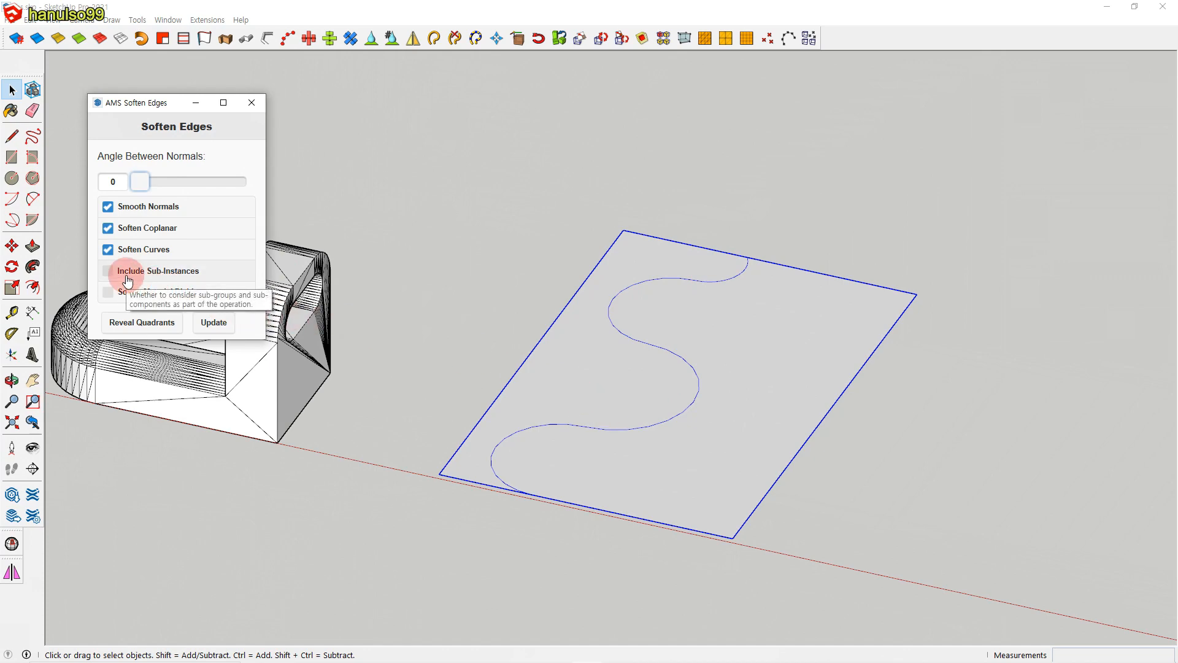
Select the wavy terrain and the bracket model together and combine them into one group
scroll(411, 324, down, 3)
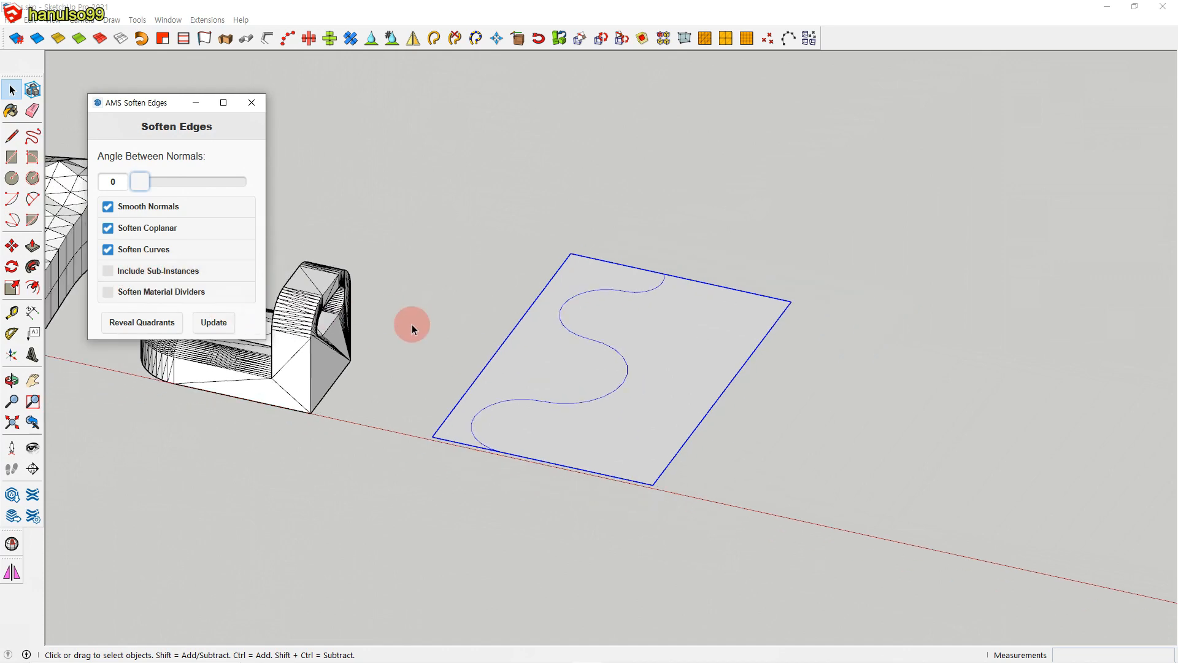
shift+middle_drag(410, 358, 666, 399)
scroll(626, 368, down, 3)
scroll(705, 396, up, 1)
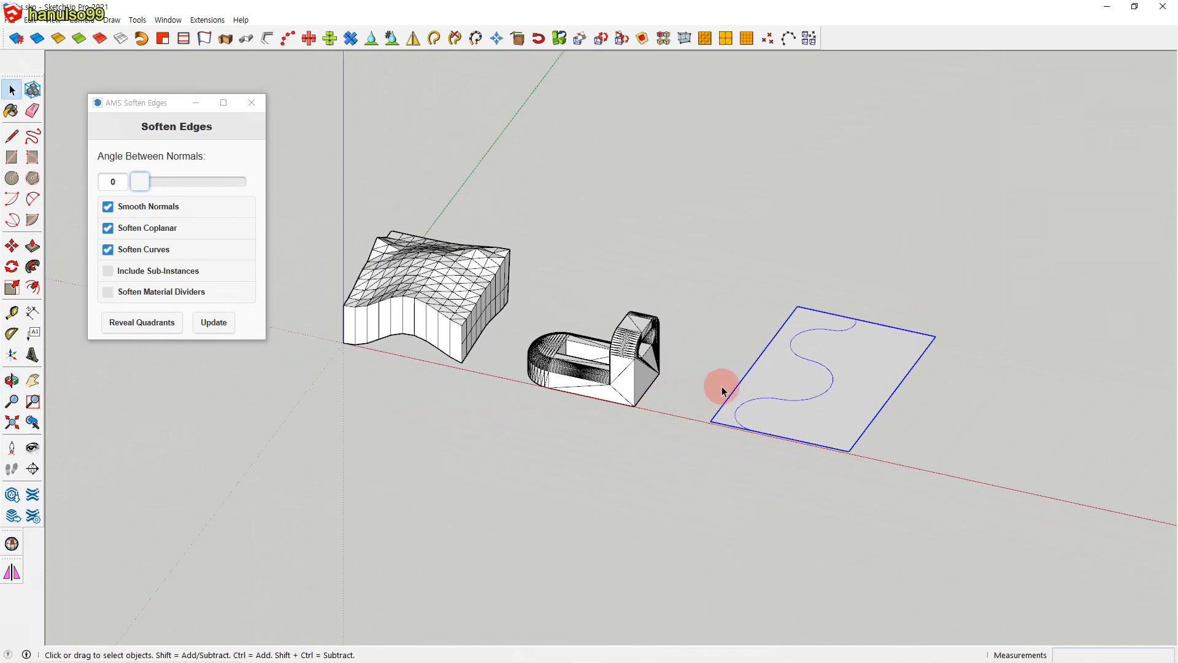
drag(318, 192, 518, 384)
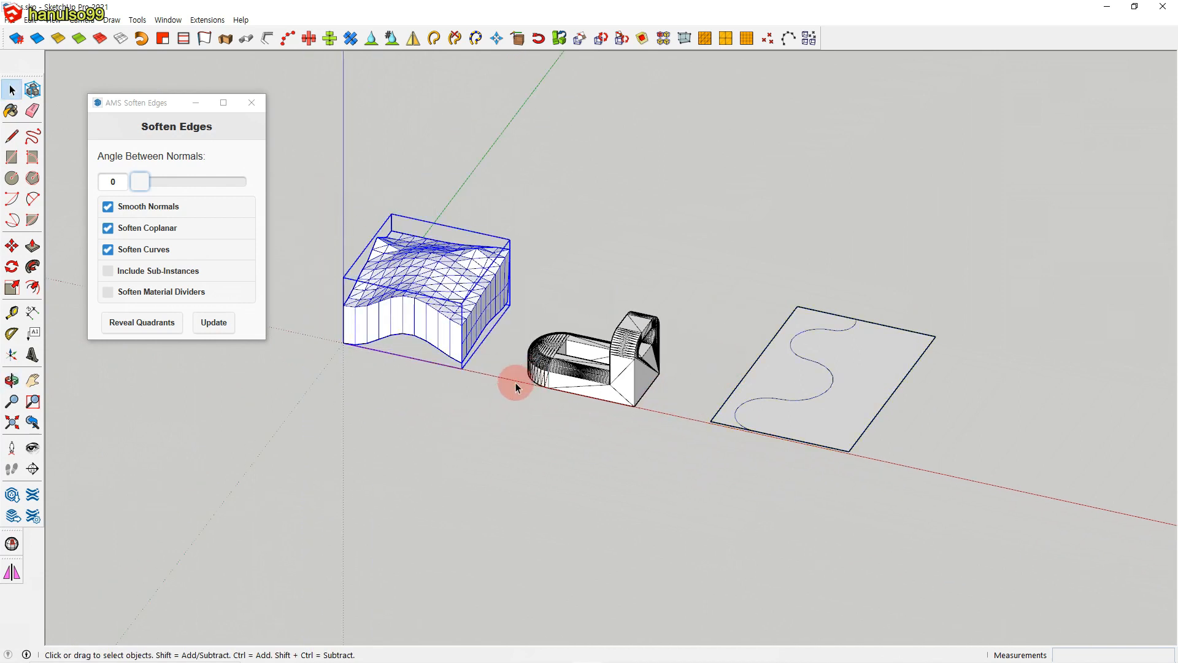
click(565, 381)
click(492, 418)
drag(310, 177, 672, 458)
key(ctrl+g)
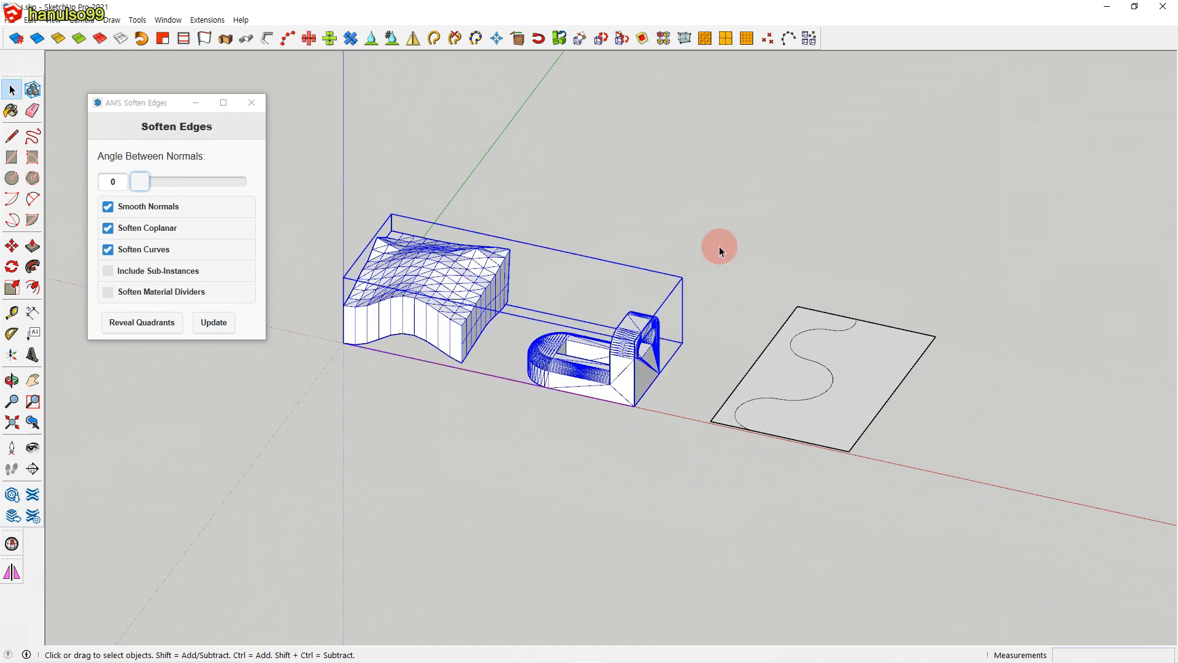
Inspect the terrain and bracket sub-groups inside the combined group, and select the outer group again
double_click(474, 288)
click(475, 289)
click(564, 348)
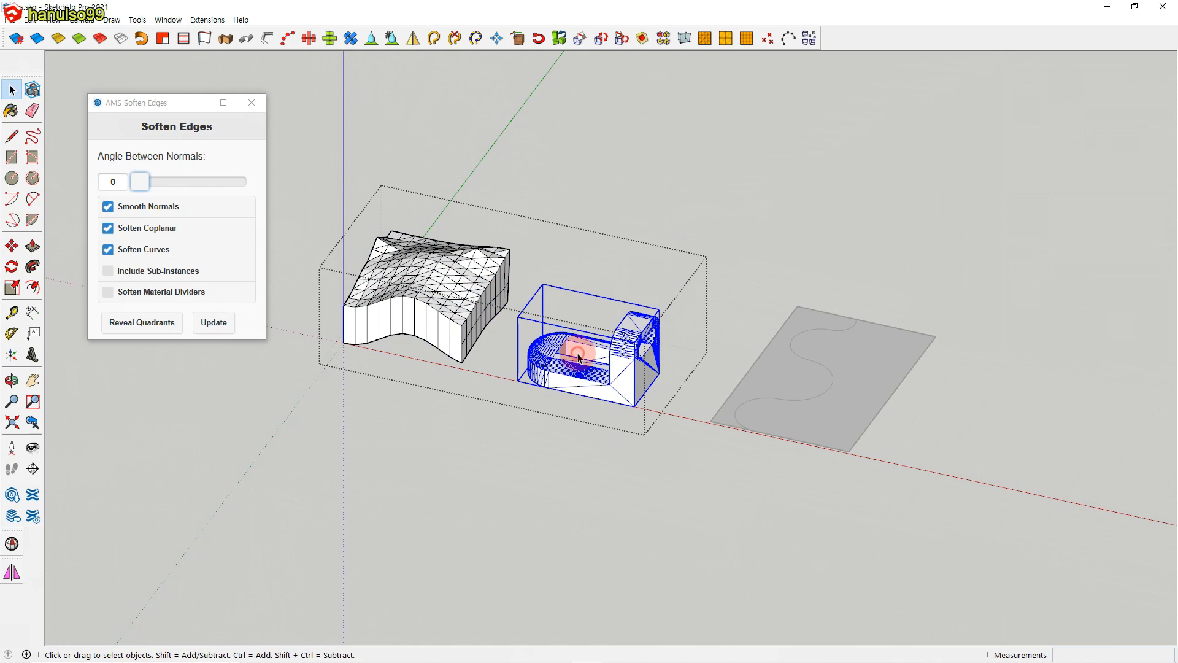
click(739, 264)
click(462, 317)
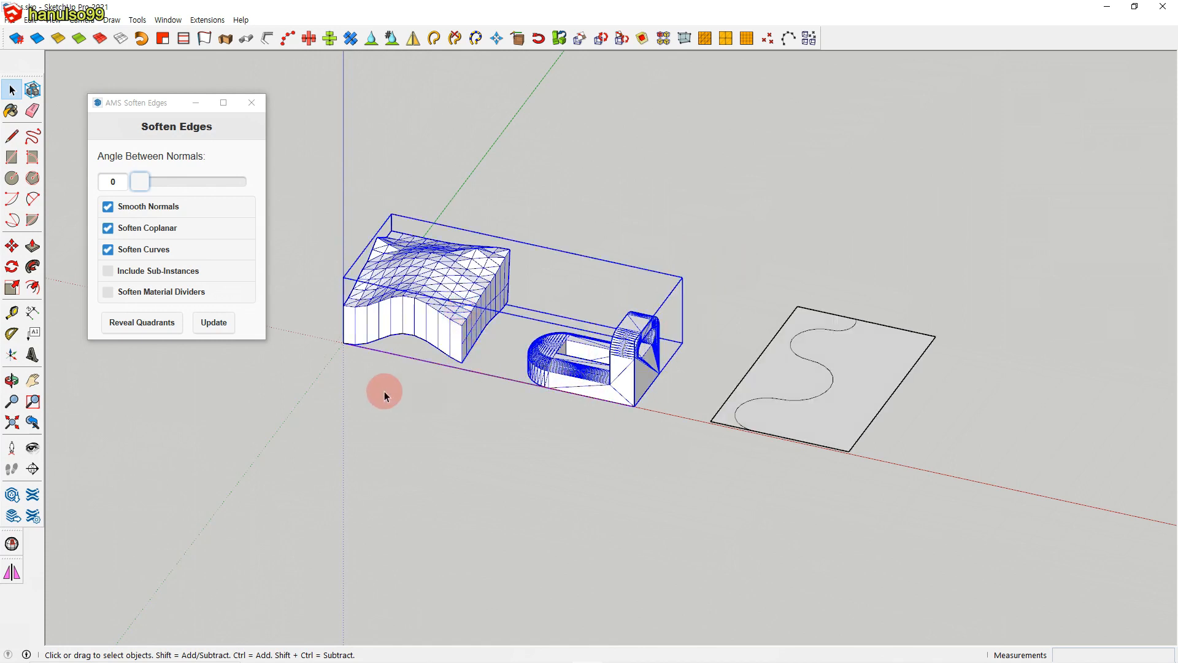
Try softening the combined group without sub-groups, enable Include Sub-Instances, try the angle again and return it to 0
mouse_move(141, 182)
mouse_down()
mouse_move(562, 350)
mouse_move(237, 179)
mouse_move(137, 184)
mouse_up()
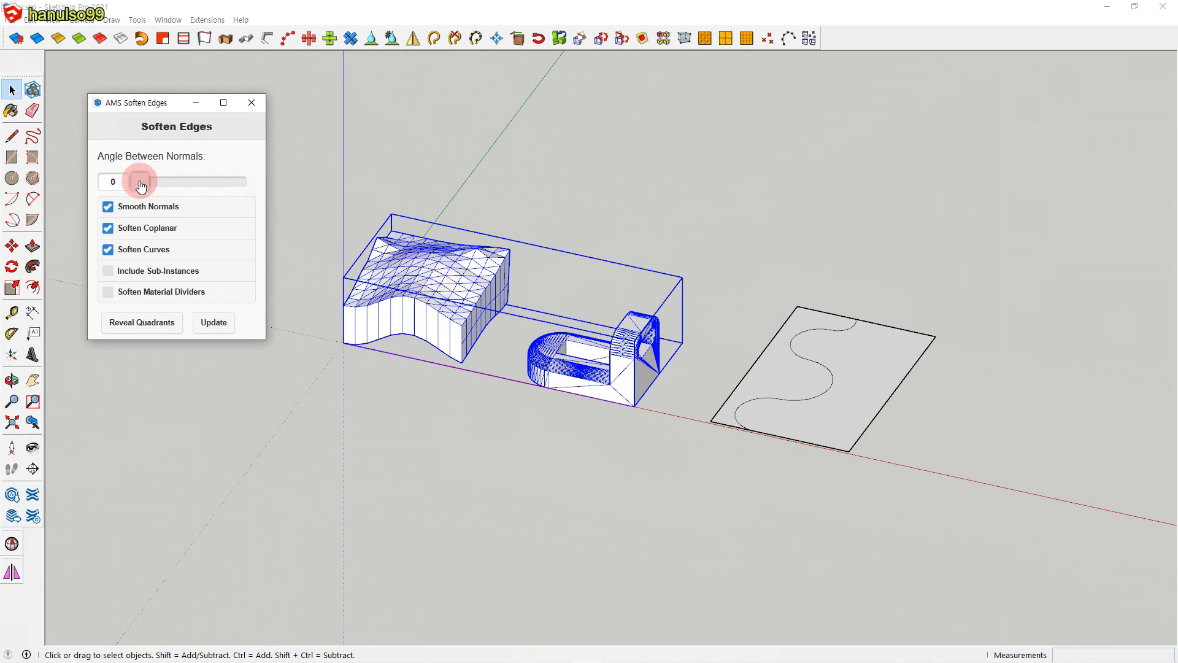
click(109, 272)
mouse_move(140, 182)
mouse_down()
mouse_move(169, 194)
mouse_move(184, 194)
mouse_move(157, 184)
mouse_move(205, 184)
mouse_move(135, 191)
mouse_up()
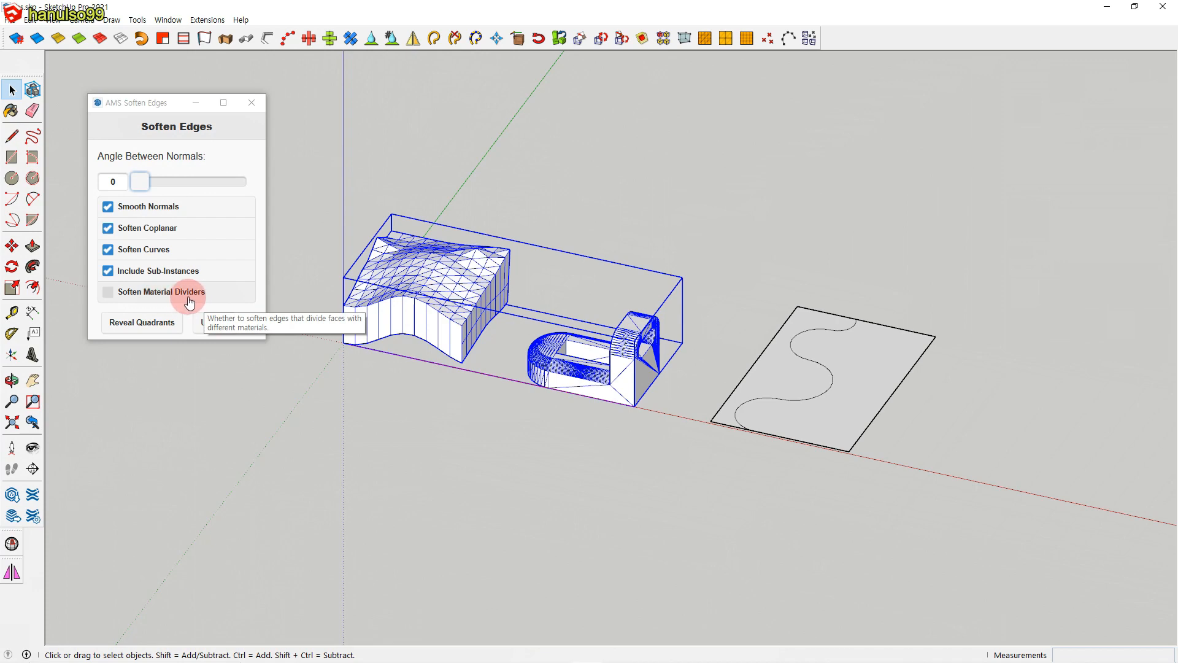
Soften the combined group at 128 degrees with Soften Material Dividers off, check the coloured faces, and reset the angle to 0
scroll(454, 266, up, 5)
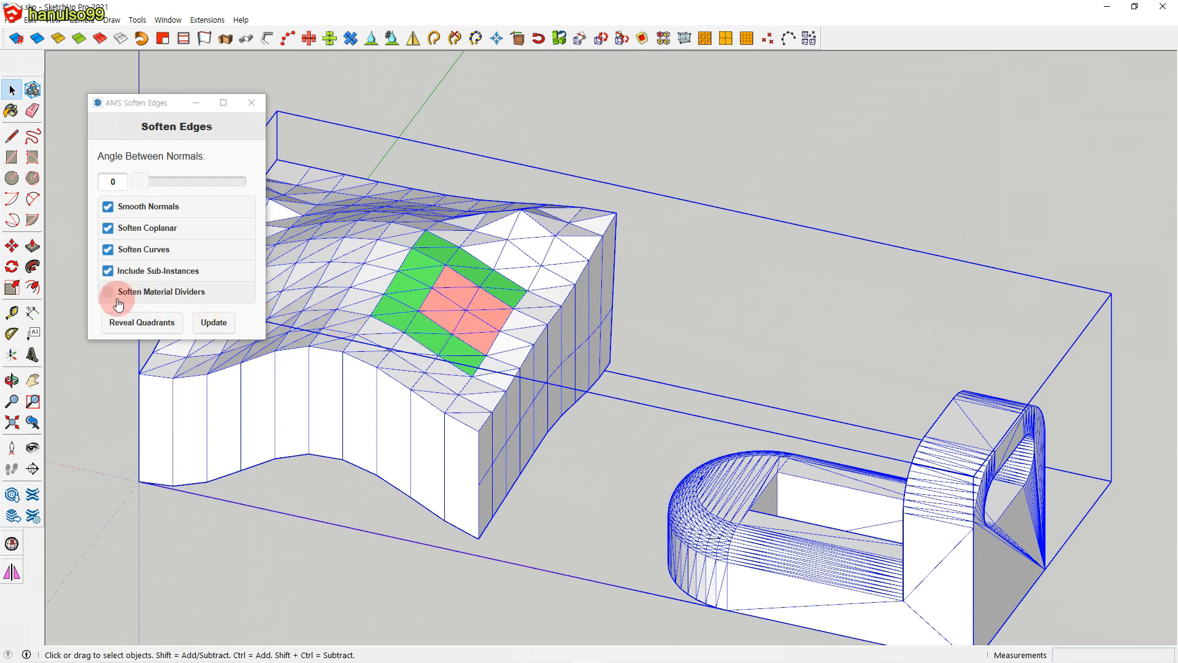
click(144, 184)
drag(143, 184, 216, 181)
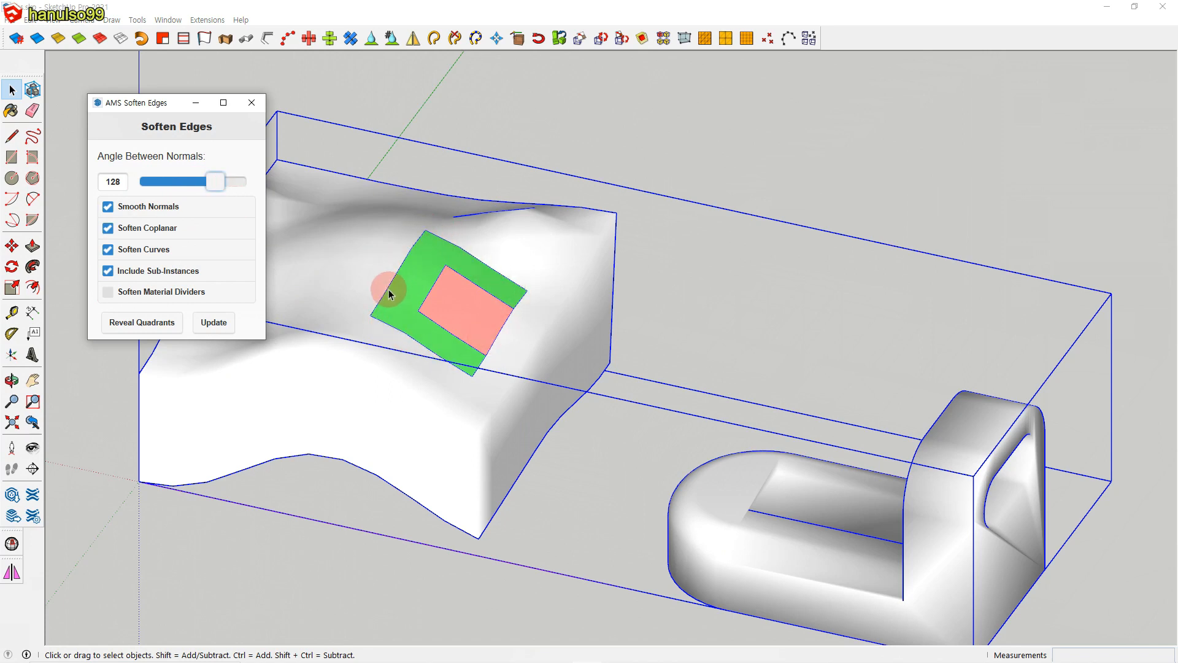
drag(217, 180, 113, 180)
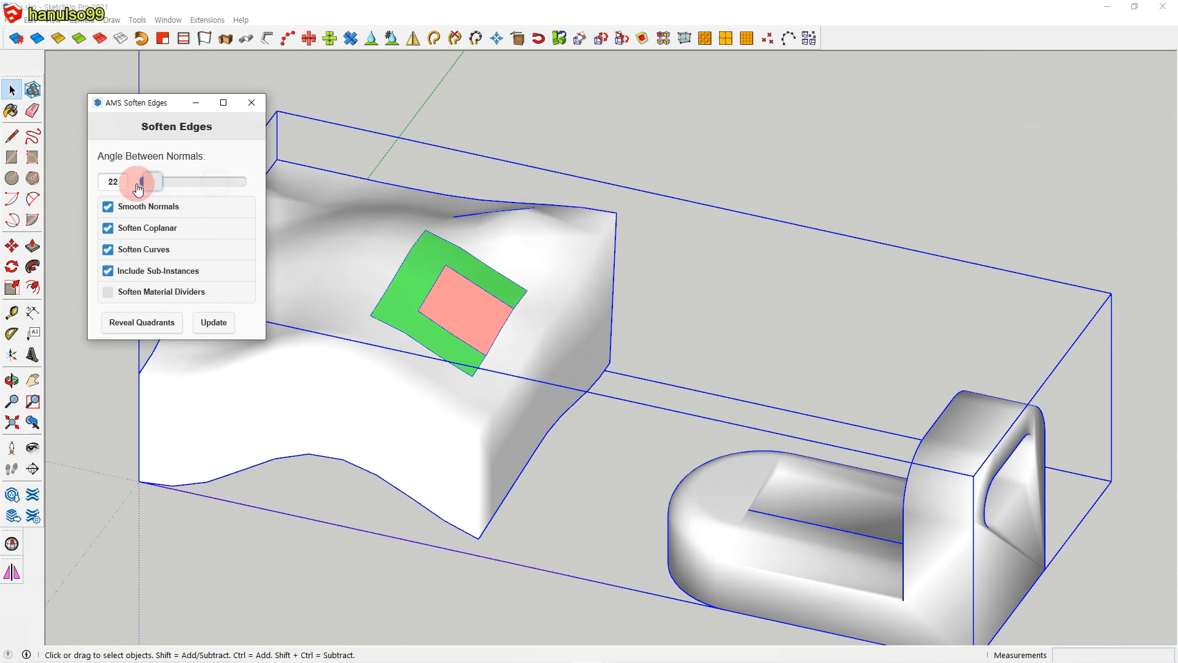
Enable Soften Material Dividers, soften the combined group at 108 degrees, and return the angle to 0
click(108, 292)
drag(147, 182, 204, 182)
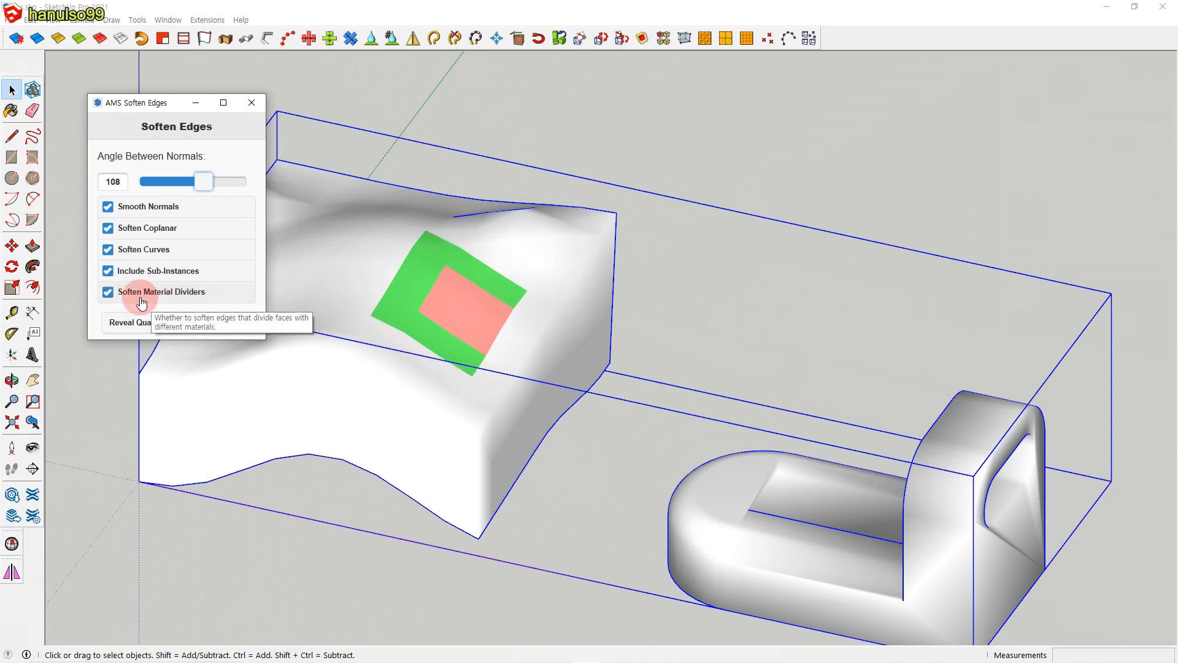
drag(200, 186, 137, 189)
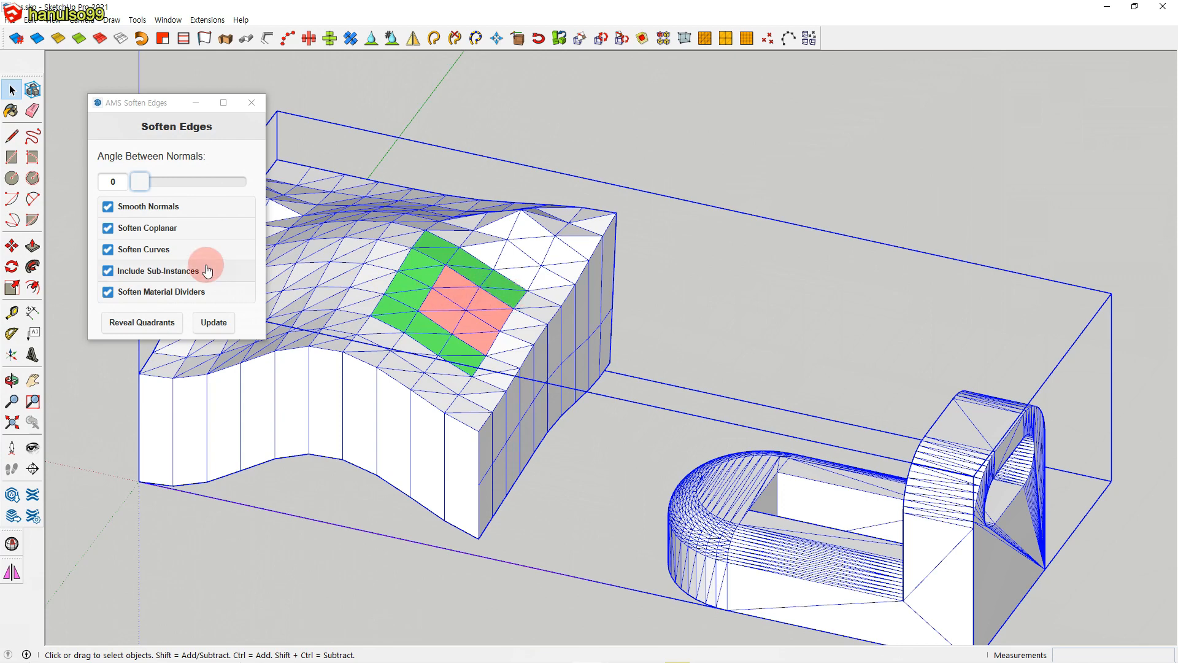
click(145, 193)
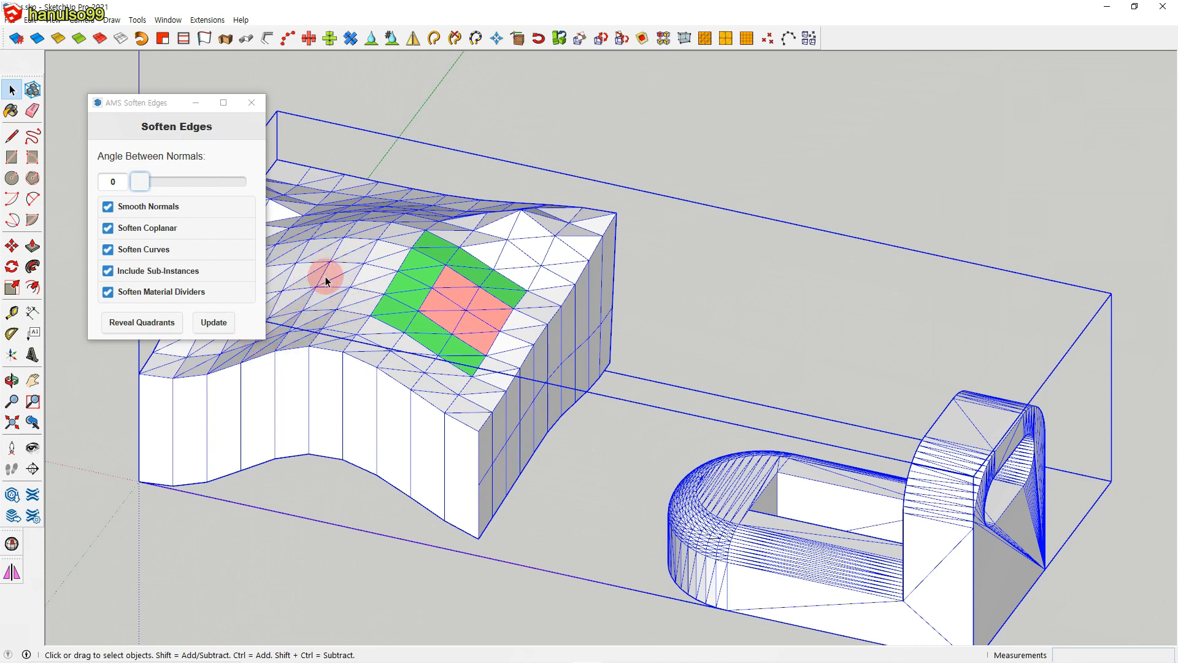
Apply Reveal Quadrants to the combined group and turn Hidden Geometry on and off to examine the hidden diagonals
click(170, 327)
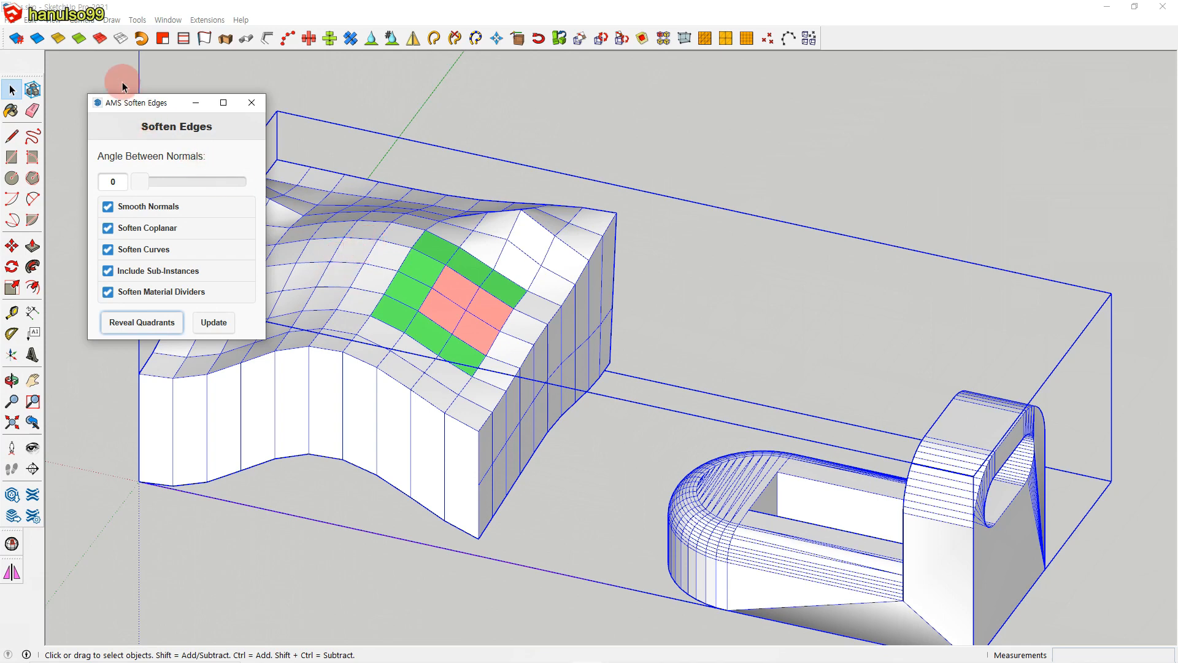
click(54, 20)
click(85, 65)
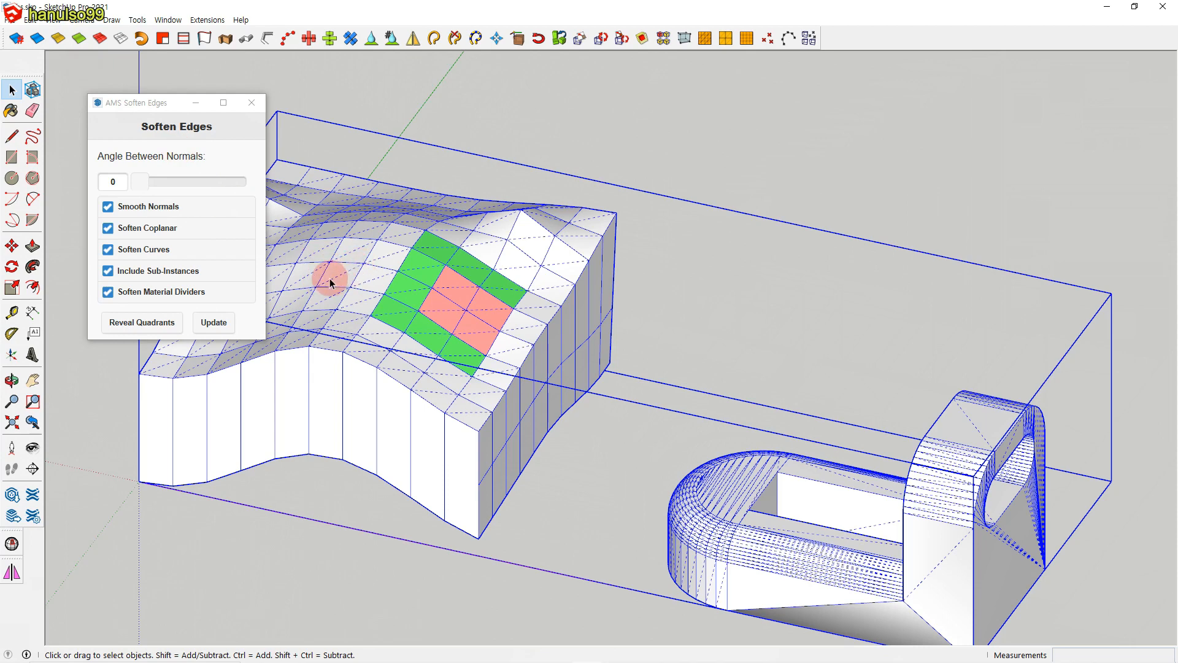
click(54, 19)
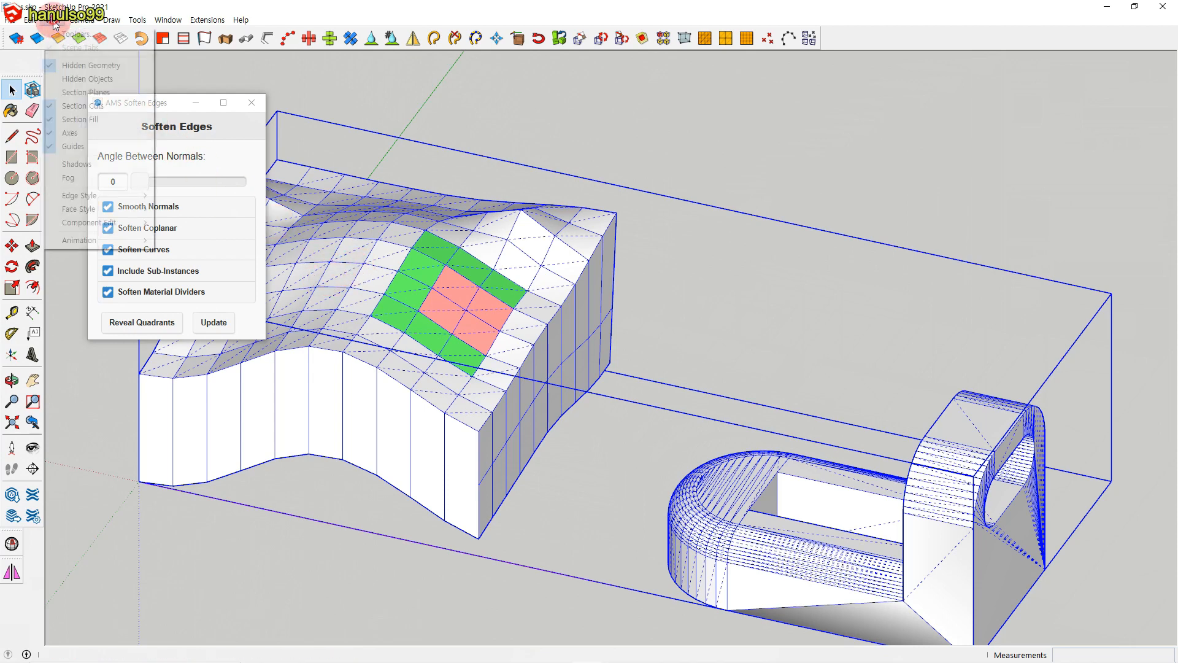
click(71, 65)
Update the group's softening at 0 degrees, apply Reveal Quadrants again, and update once more to restore the triangulated mesh
click(215, 323)
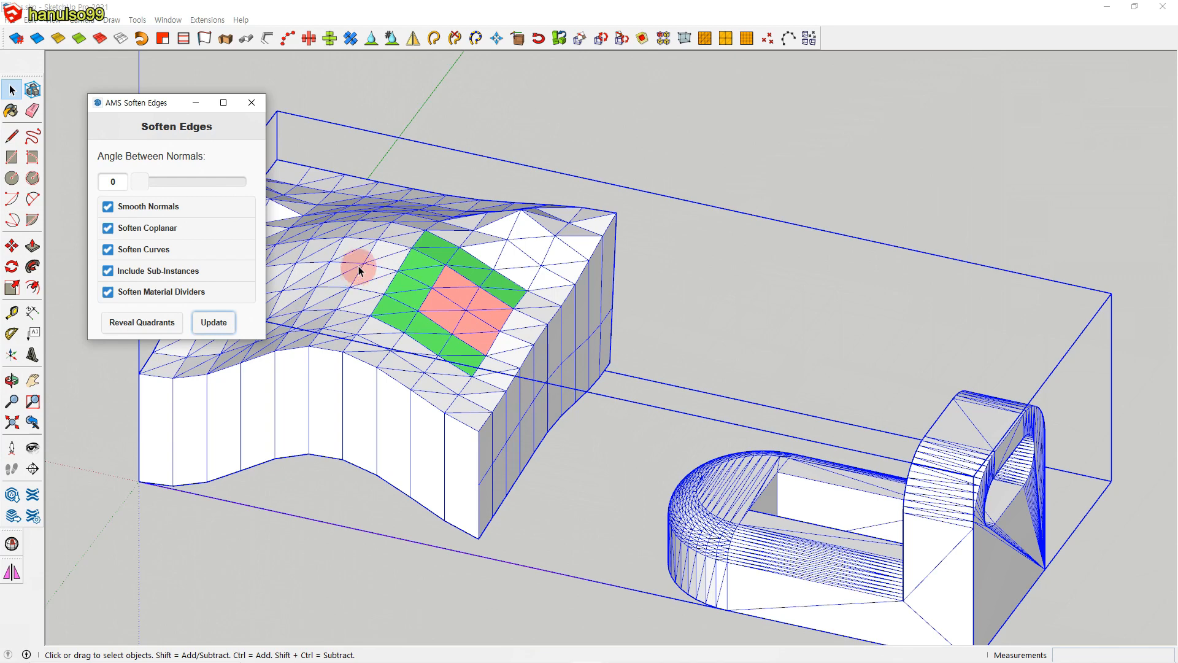
click(168, 329)
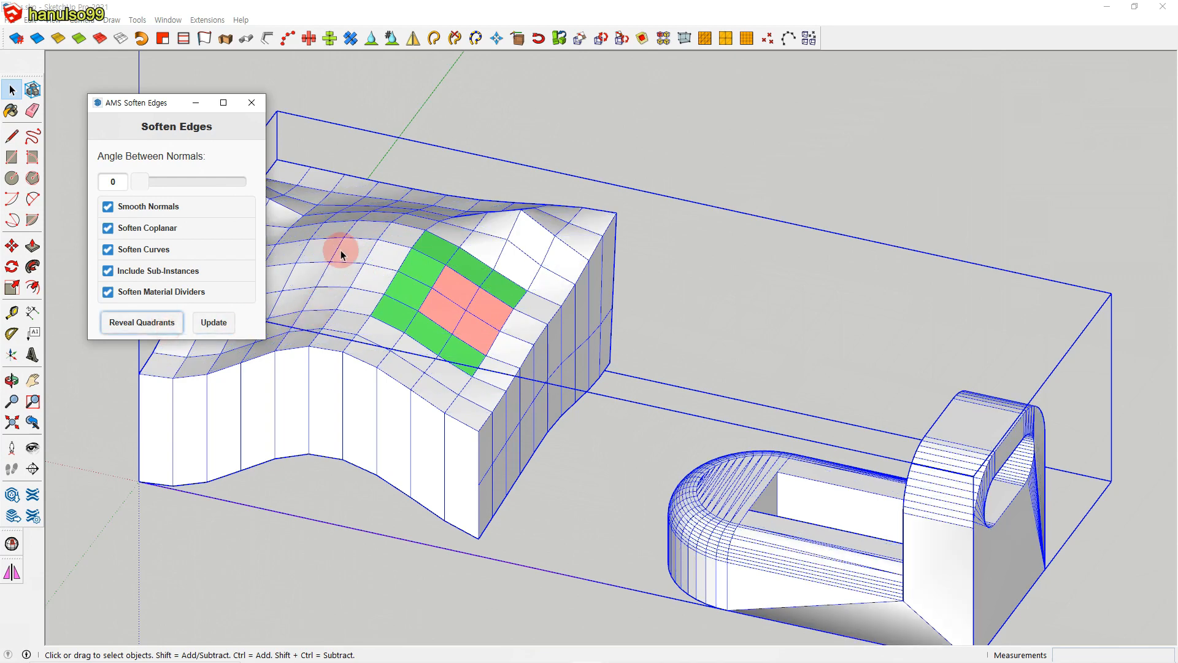
click(223, 327)
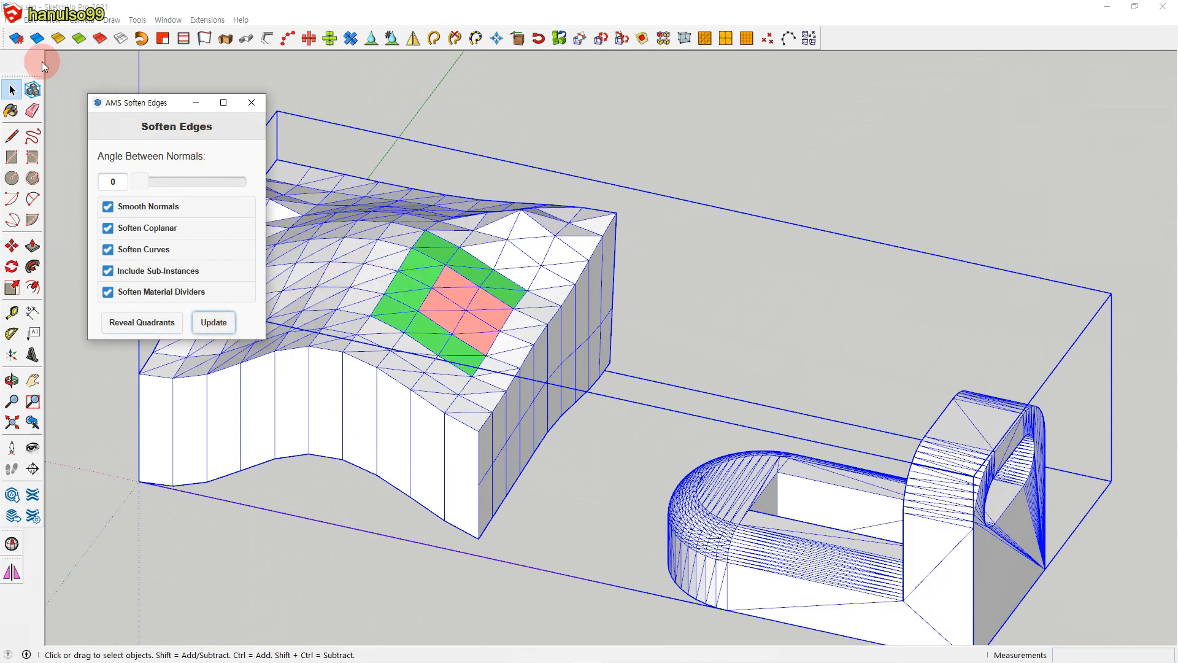
Soften the combined group's edges at an angle of 50 degrees and close the Soften Edges dialog
click(142, 184)
drag(143, 188, 171, 190)
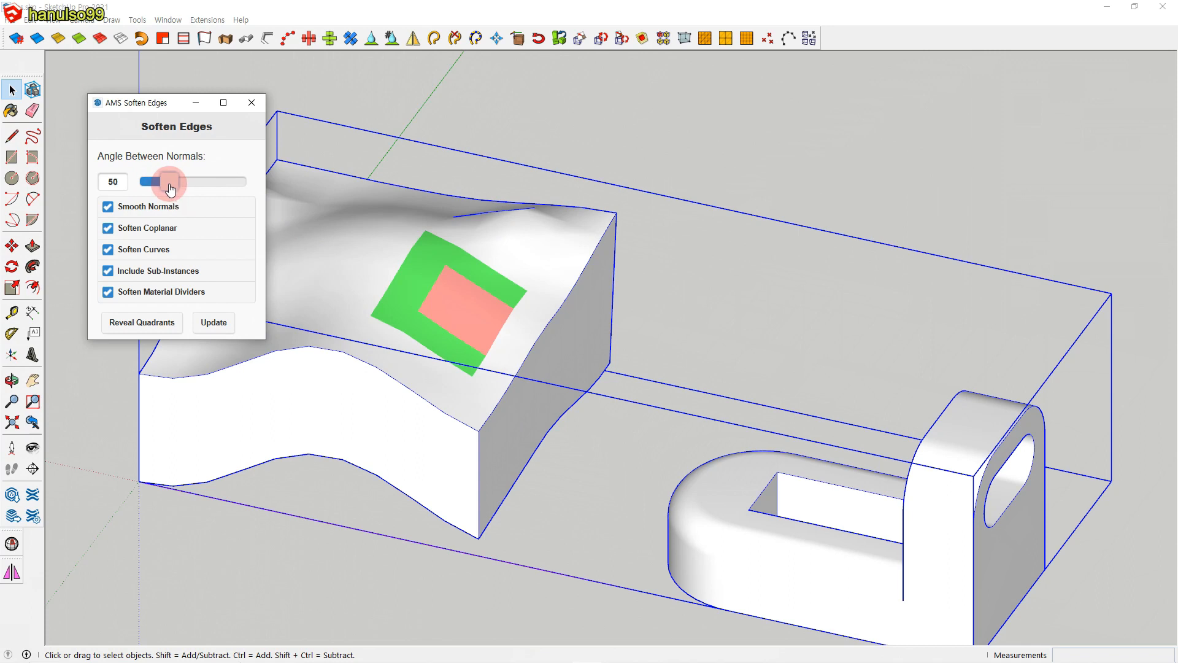
click(251, 106)
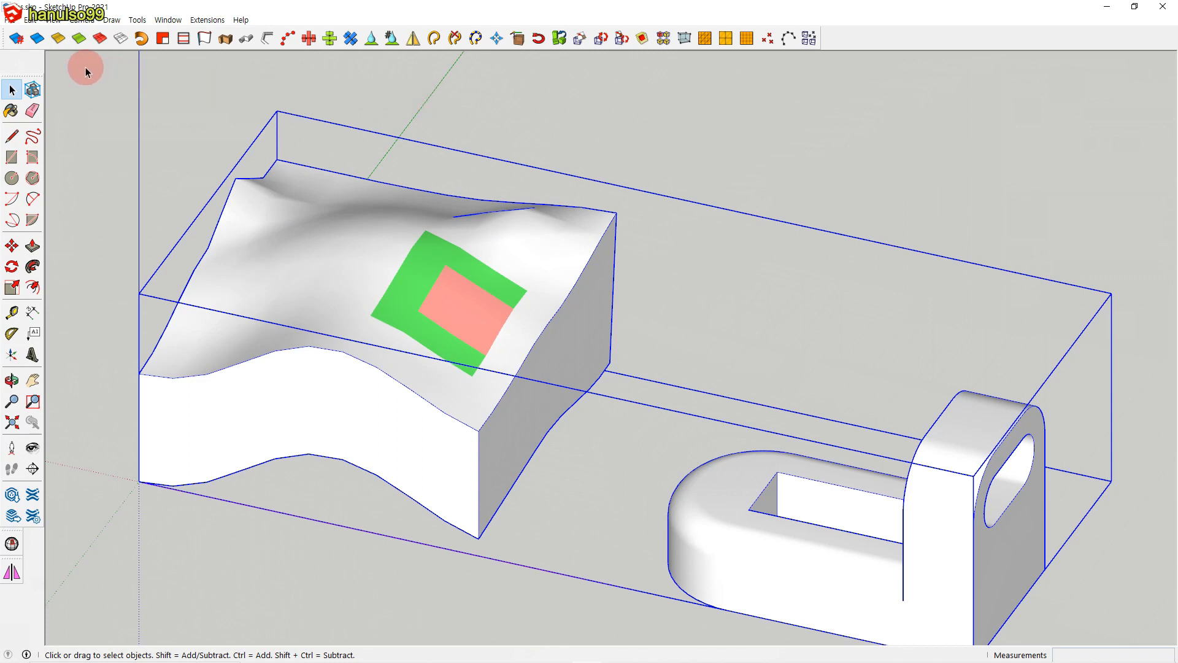
Review the AMS Soften Edges settings, then explode the combined group holding the curved block and the slotted bracket
click(17, 39)
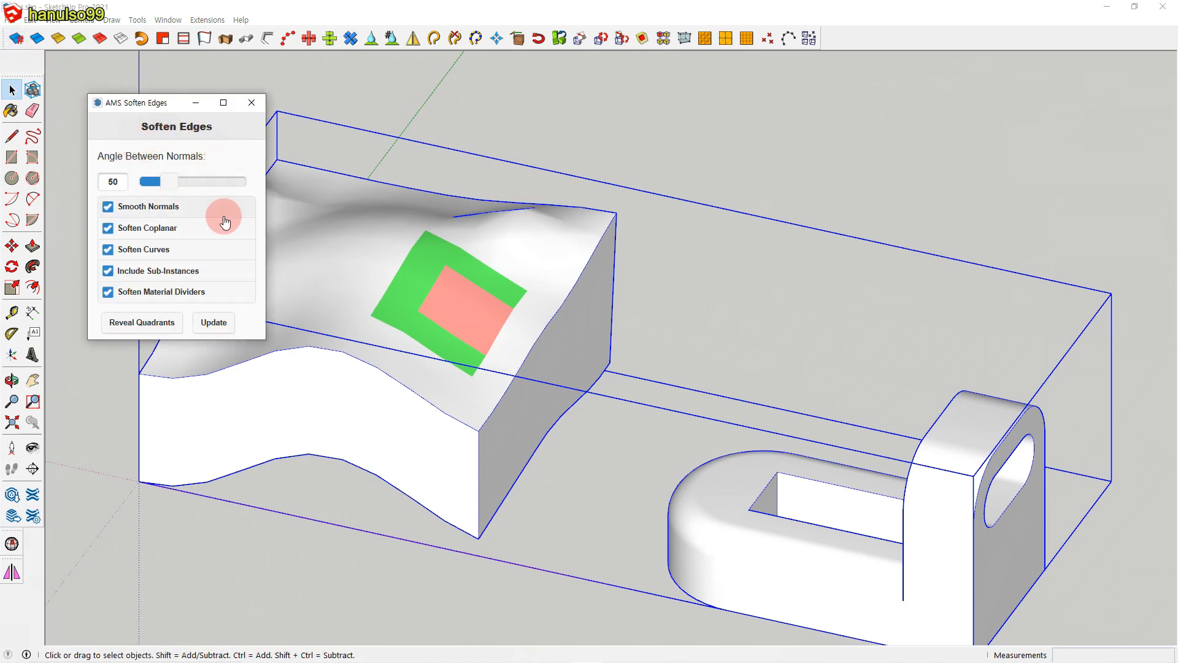
click(252, 102)
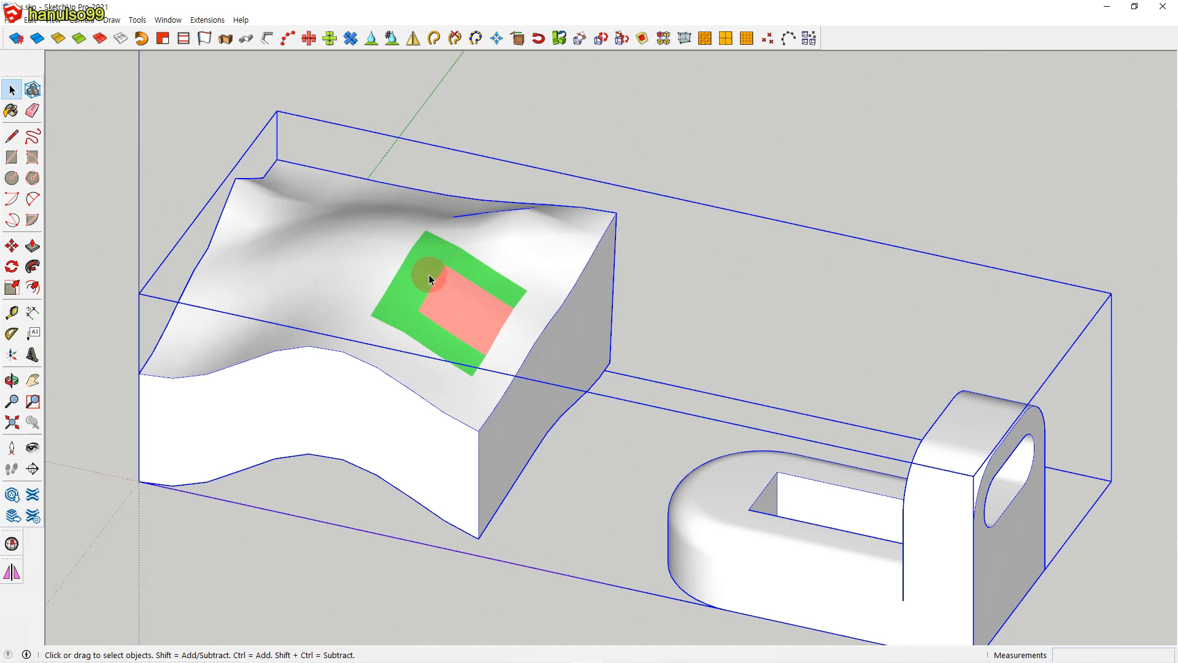
key(x)
scroll(427, 279, down, 5)
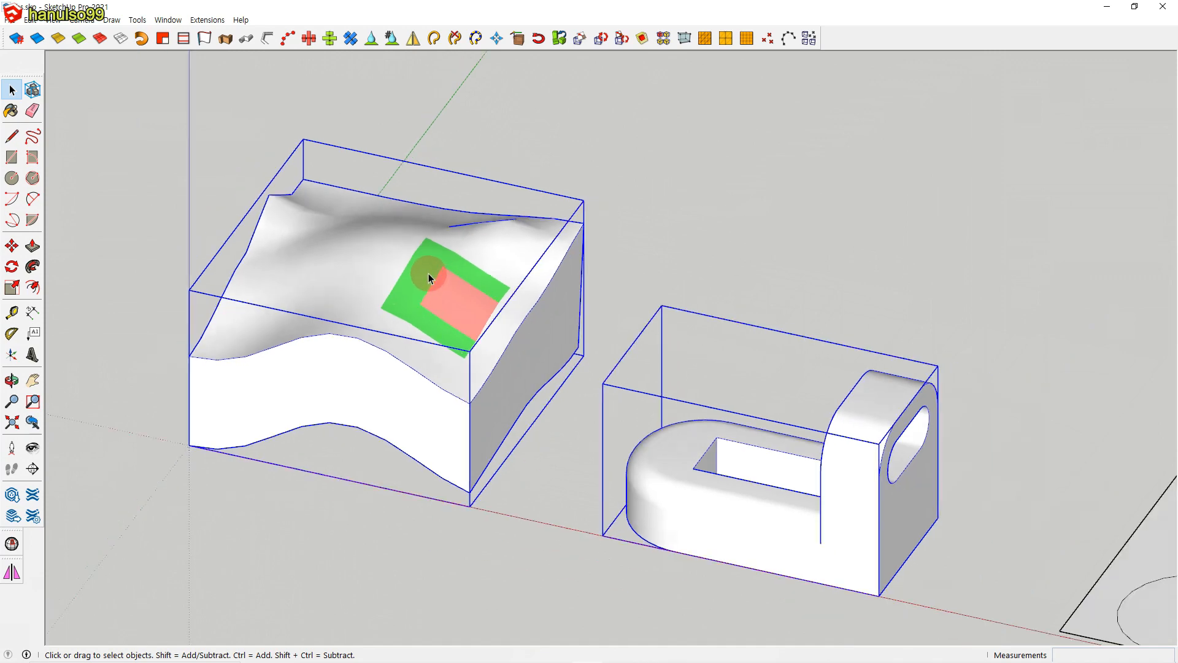
Set the built-in Soften Edges angle to 0.9 degrees for the block and bracket groups, then close the tray
right_click(429, 276)
click(535, 284)
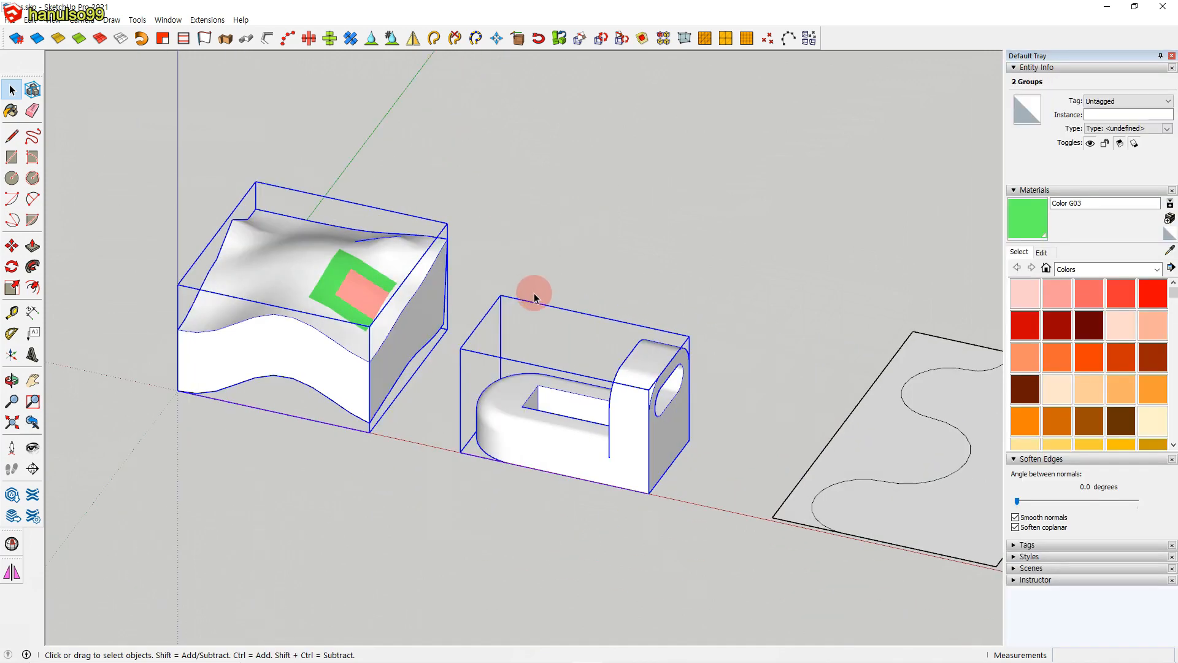
drag(1013, 499, 1017, 499)
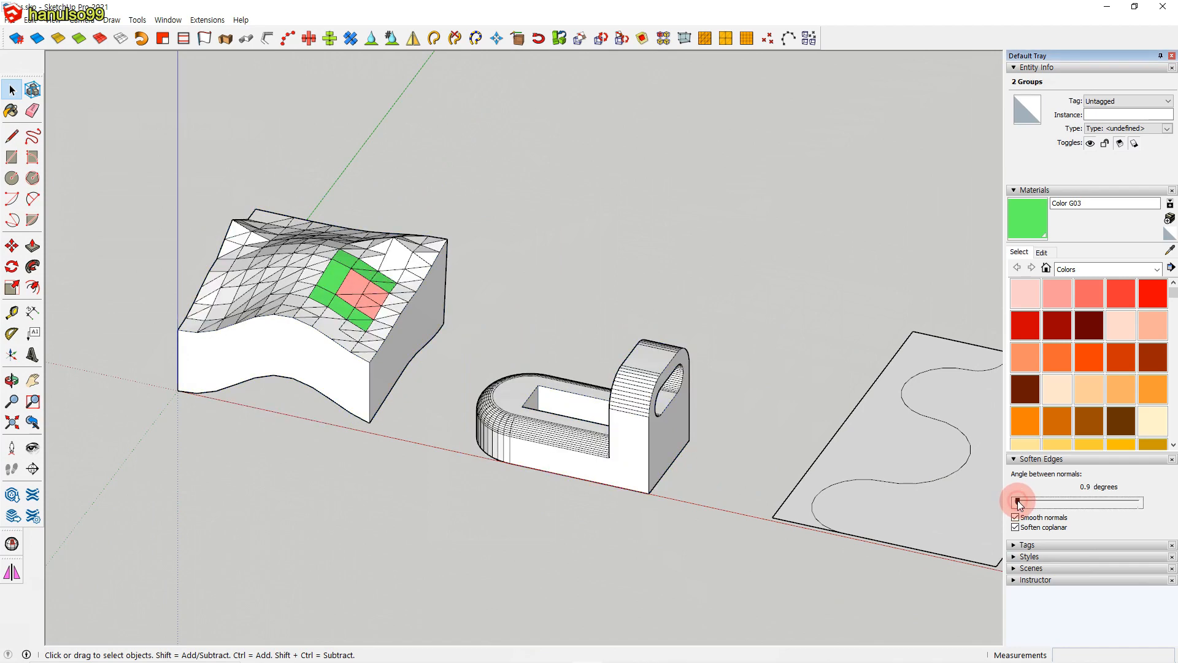
click(613, 242)
scroll(607, 246, down, 3)
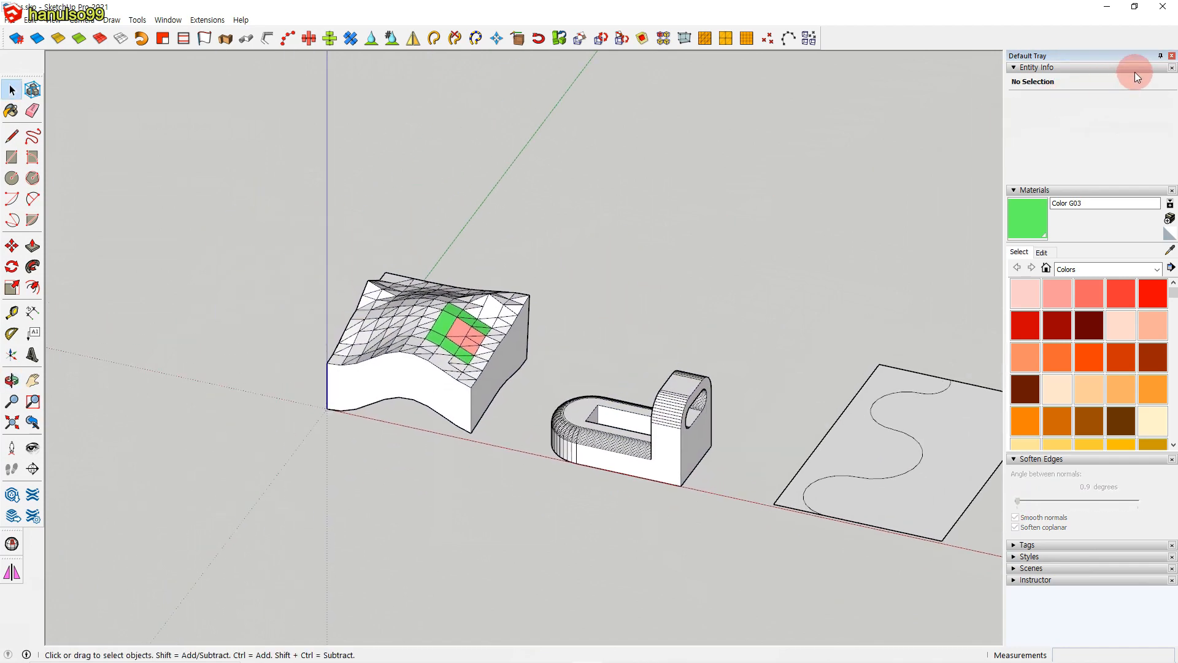
click(1171, 55)
Smooth the curved block and the slotted bracket one after the other with the one-step AMS smoothing command
click(534, 319)
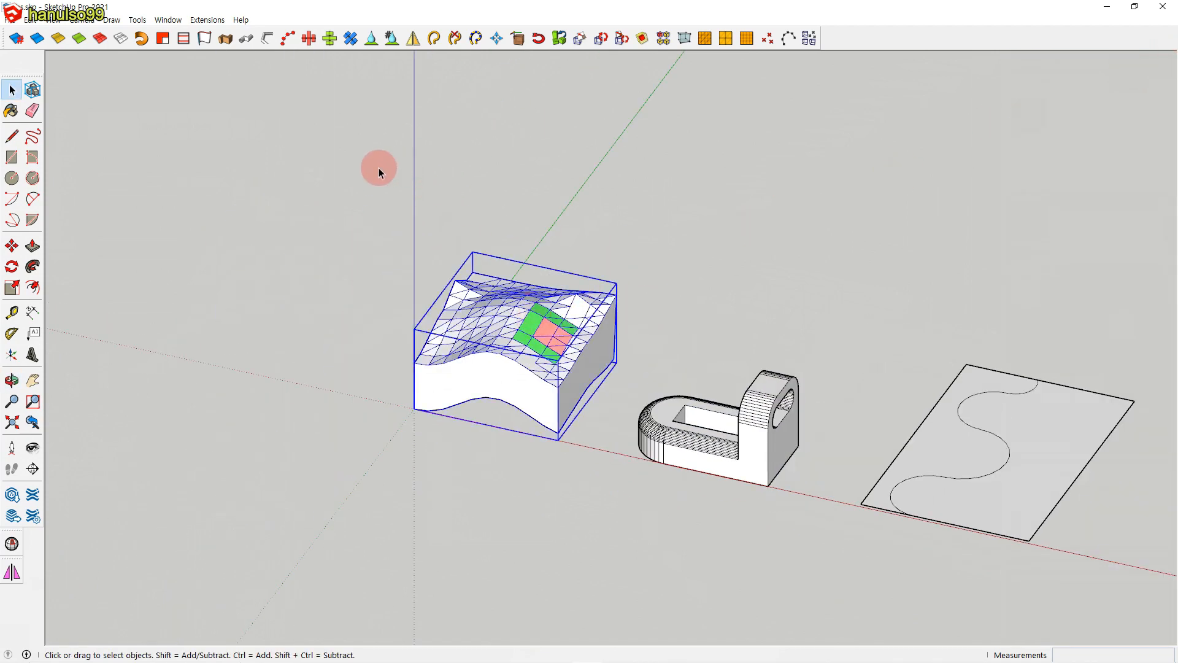
click(37, 39)
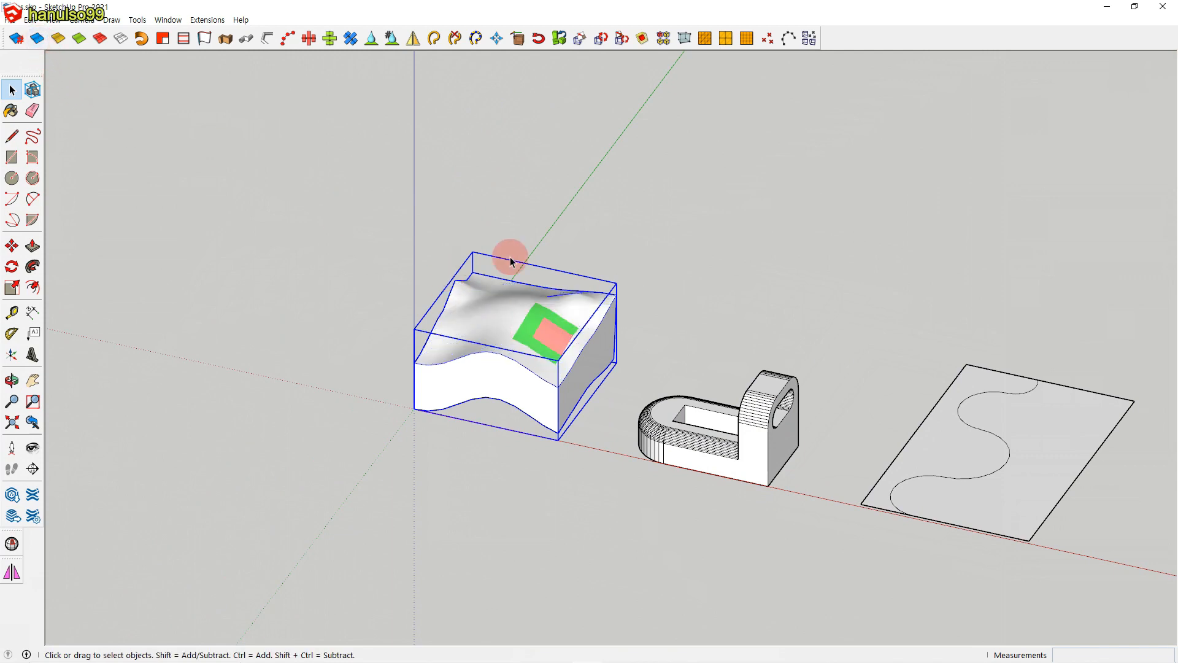
click(697, 432)
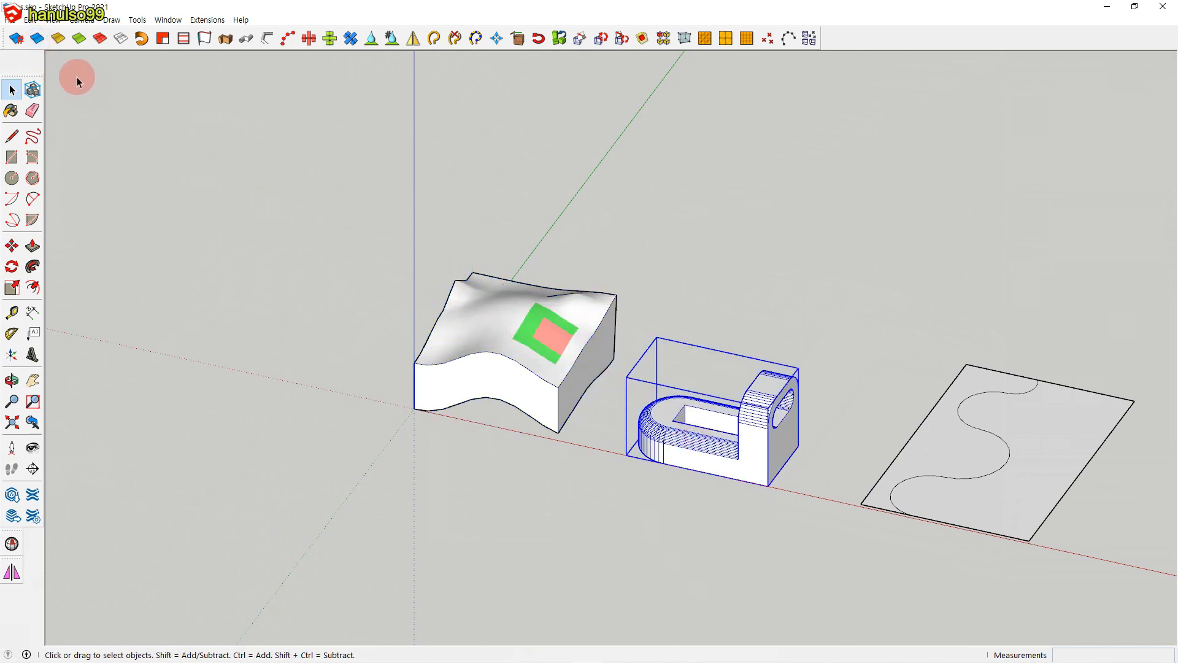
click(36, 39)
Apply the light edge smoothing to the curve on the flat rectangular face and review the Soften Edges settings
click(941, 421)
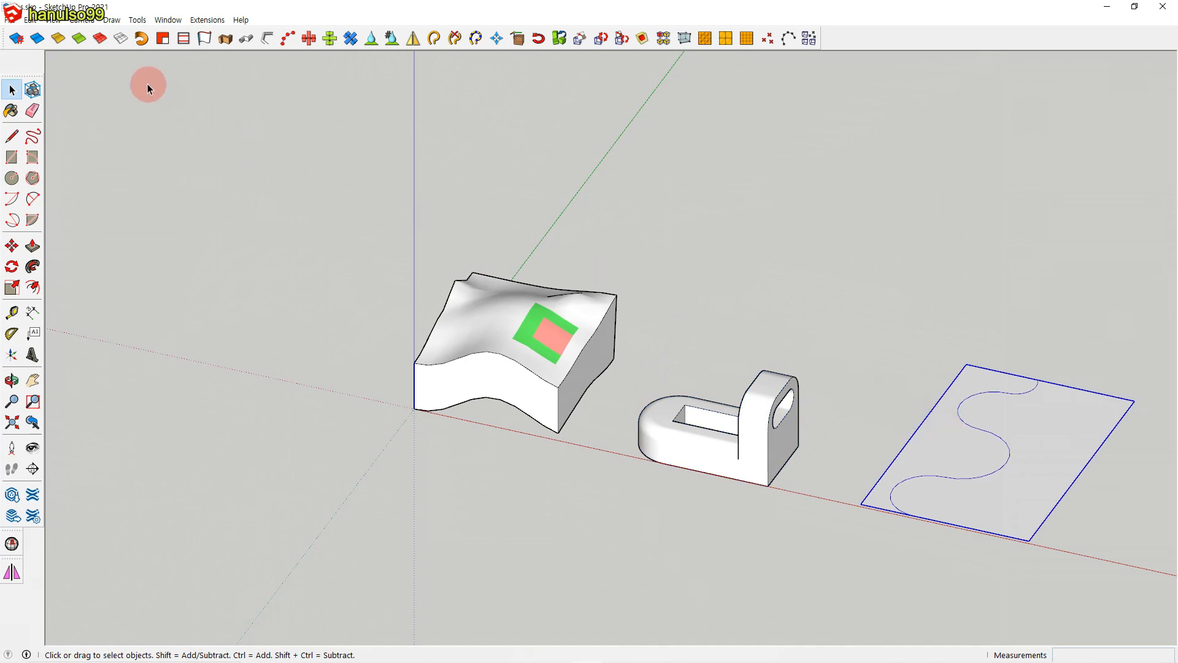
click(57, 40)
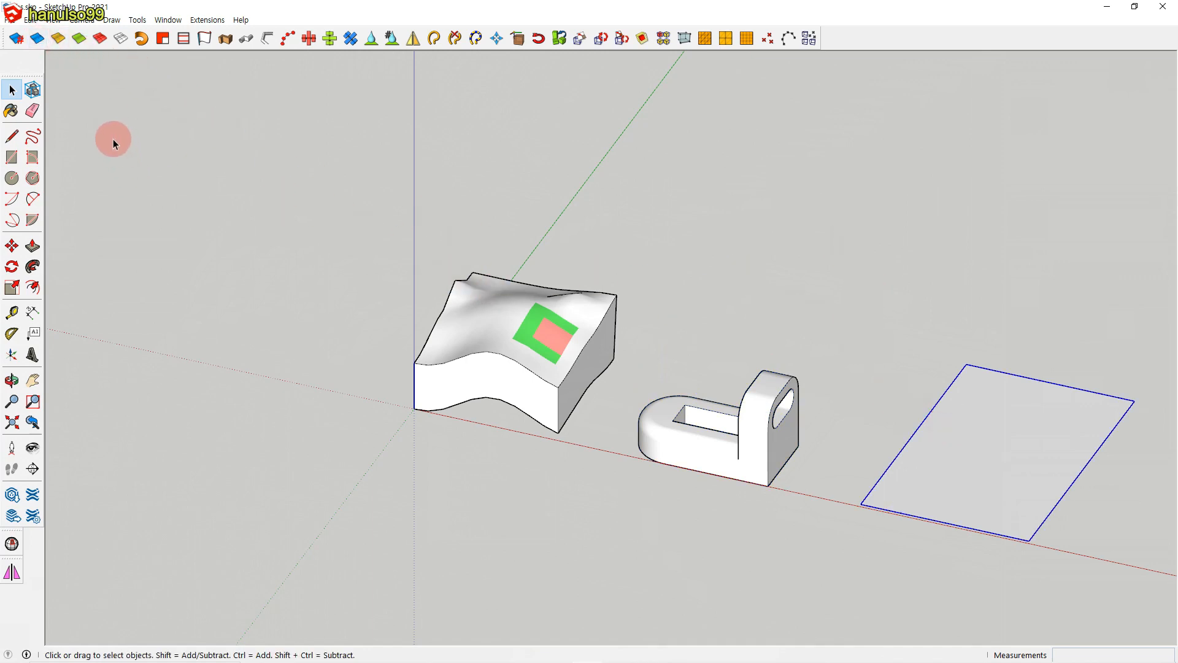
click(16, 38)
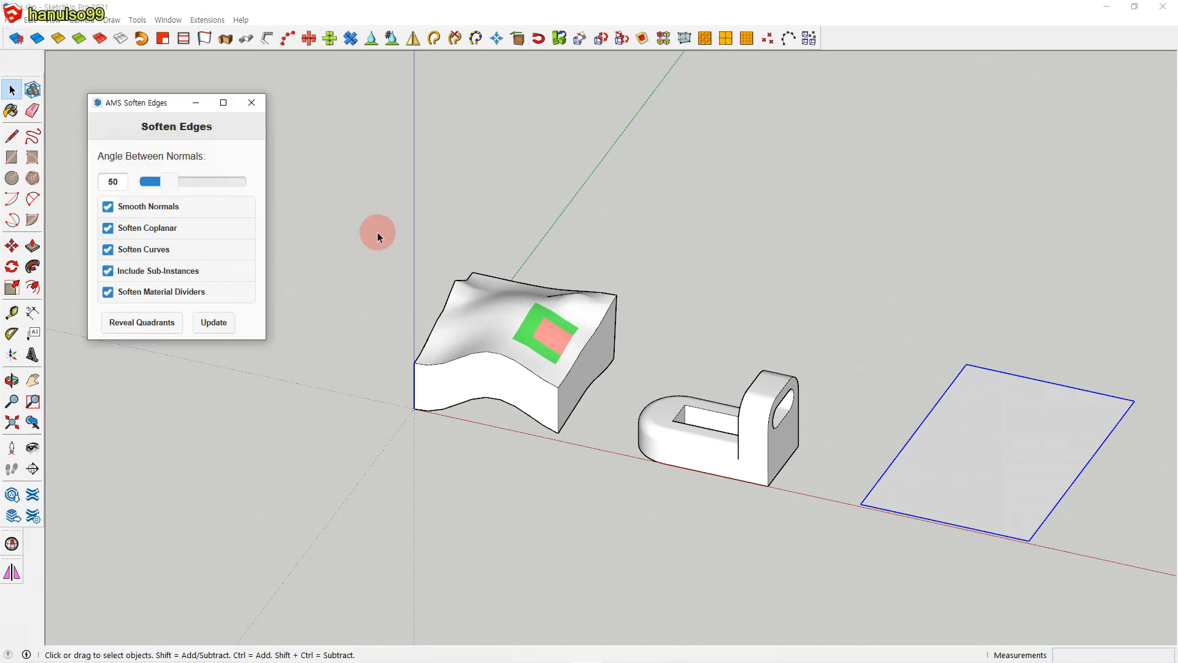
click(251, 102)
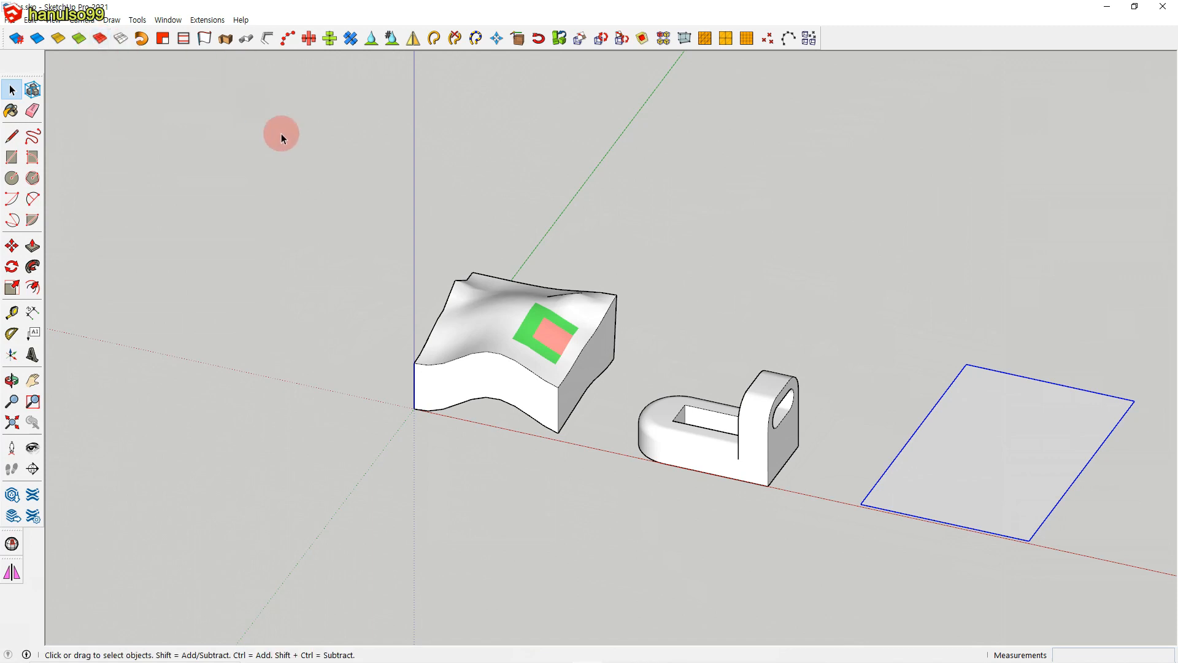
Unsmooth all edges of the curved block, the slotted bracket and the flat rectangular face together
drag(348, 178, 1175, 642)
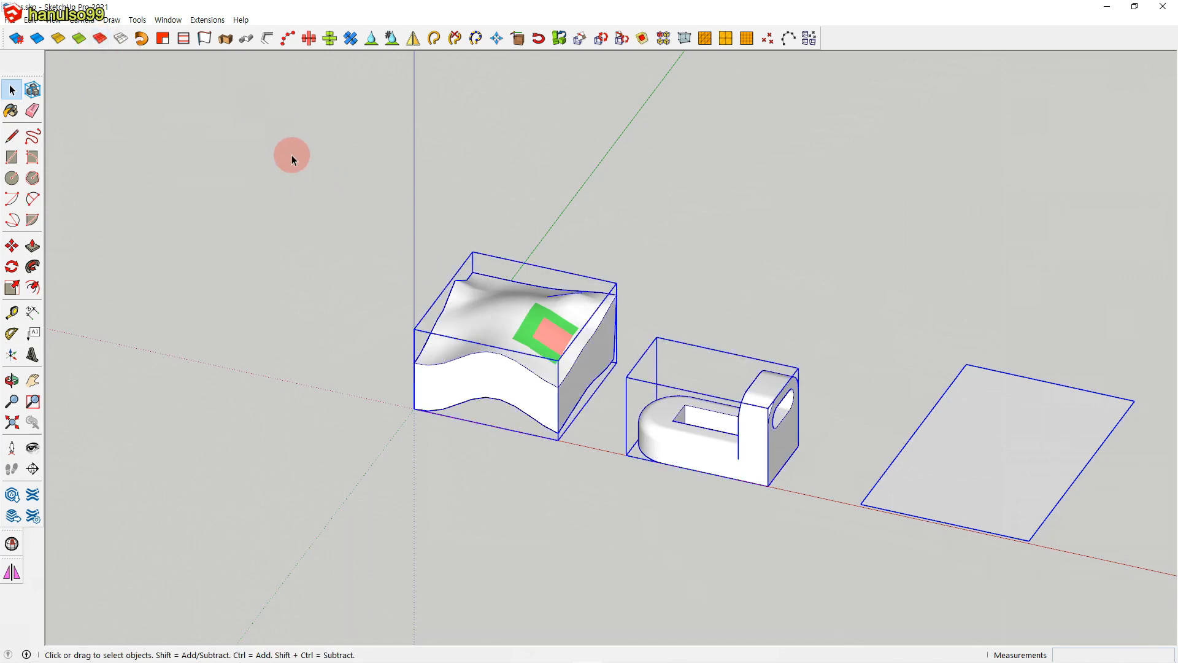
click(100, 38)
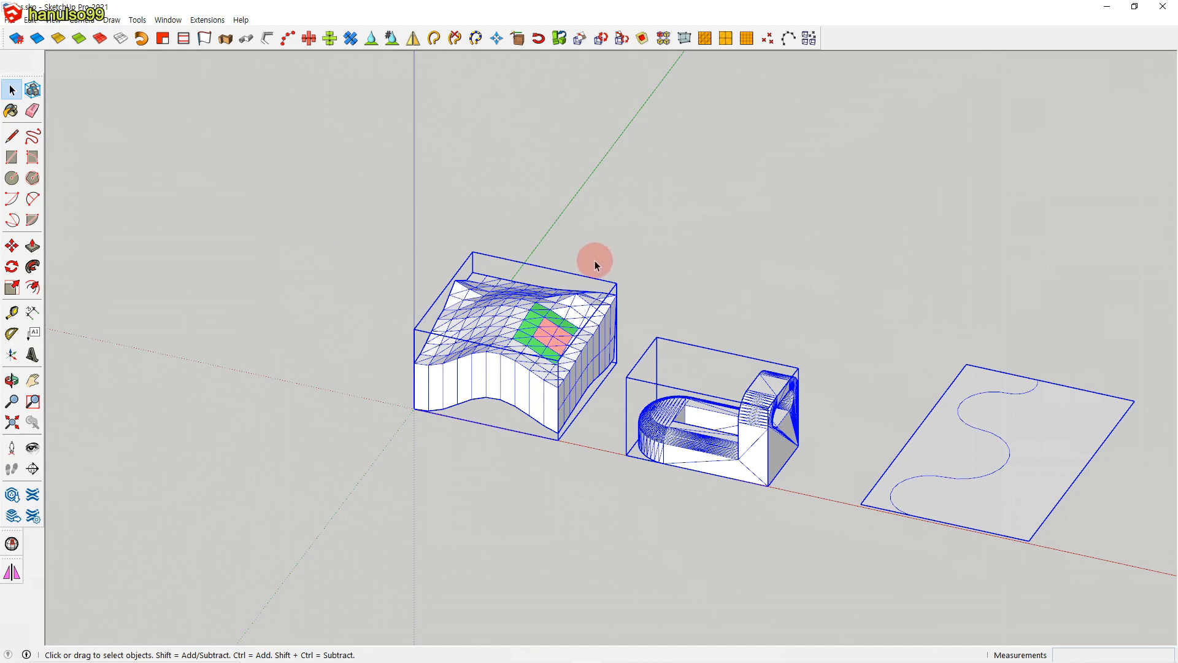
click(79, 39)
Try the light and the heavier edge smoothing on the curved block, then unsmooth its edges
click(522, 327)
click(111, 141)
click(59, 39)
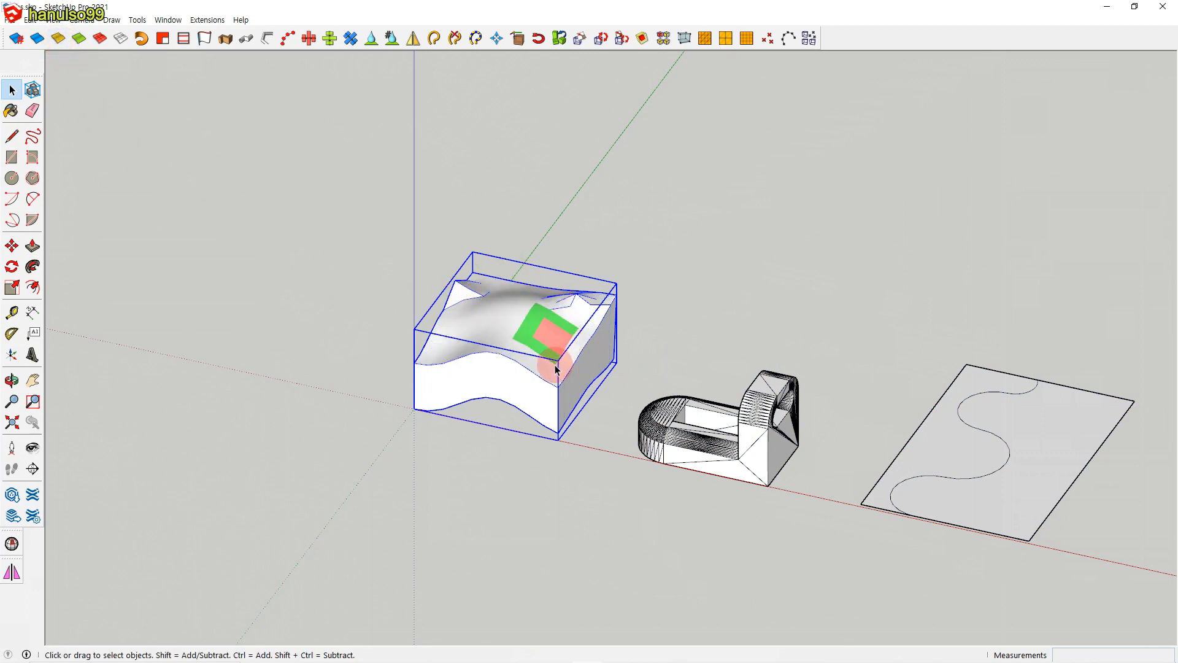
click(78, 38)
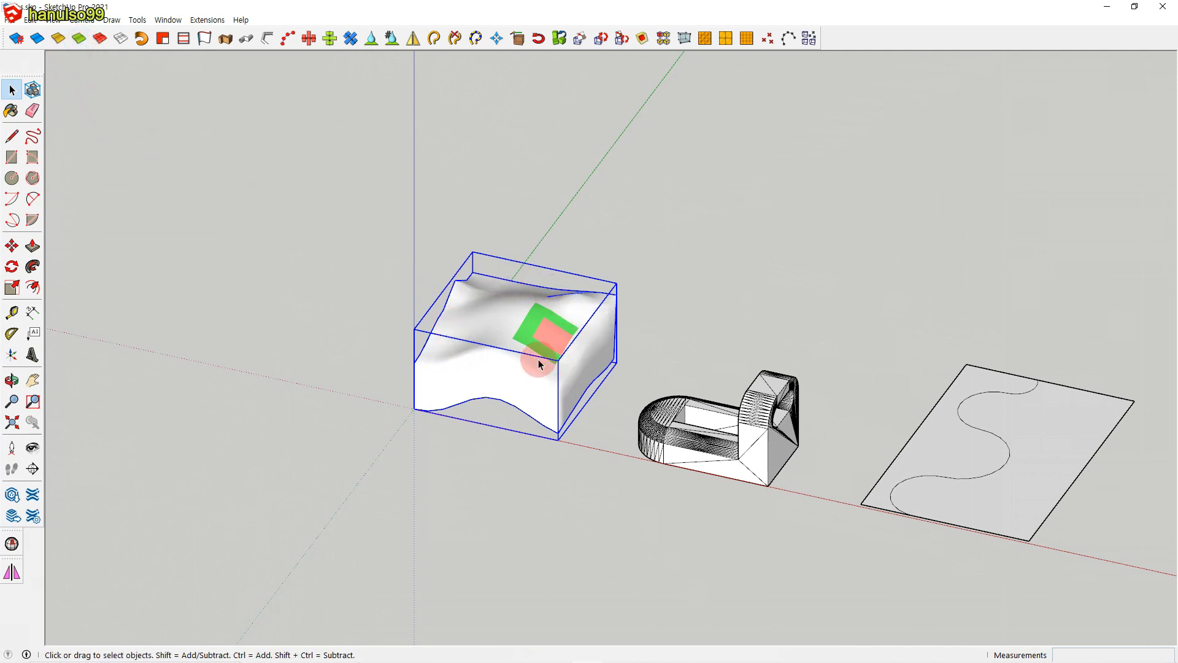
click(99, 38)
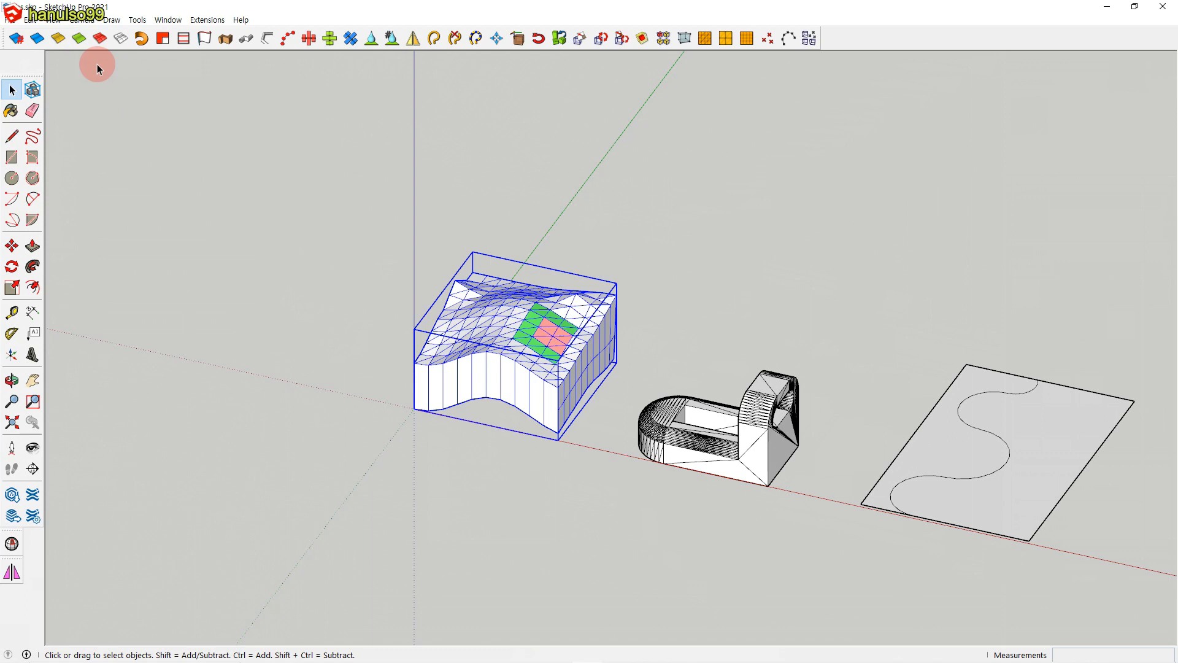
Reveal the quadrants of the curved block's mesh with the one-step command and compare them with the unsmoothed triangles
click(122, 41)
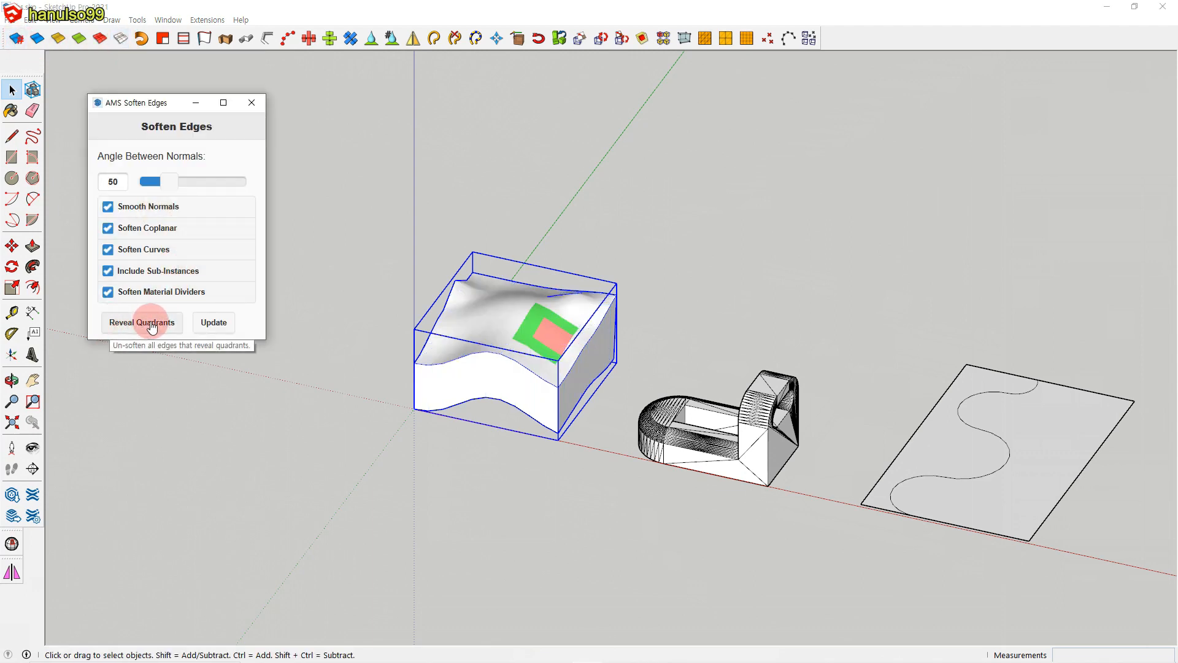
click(252, 103)
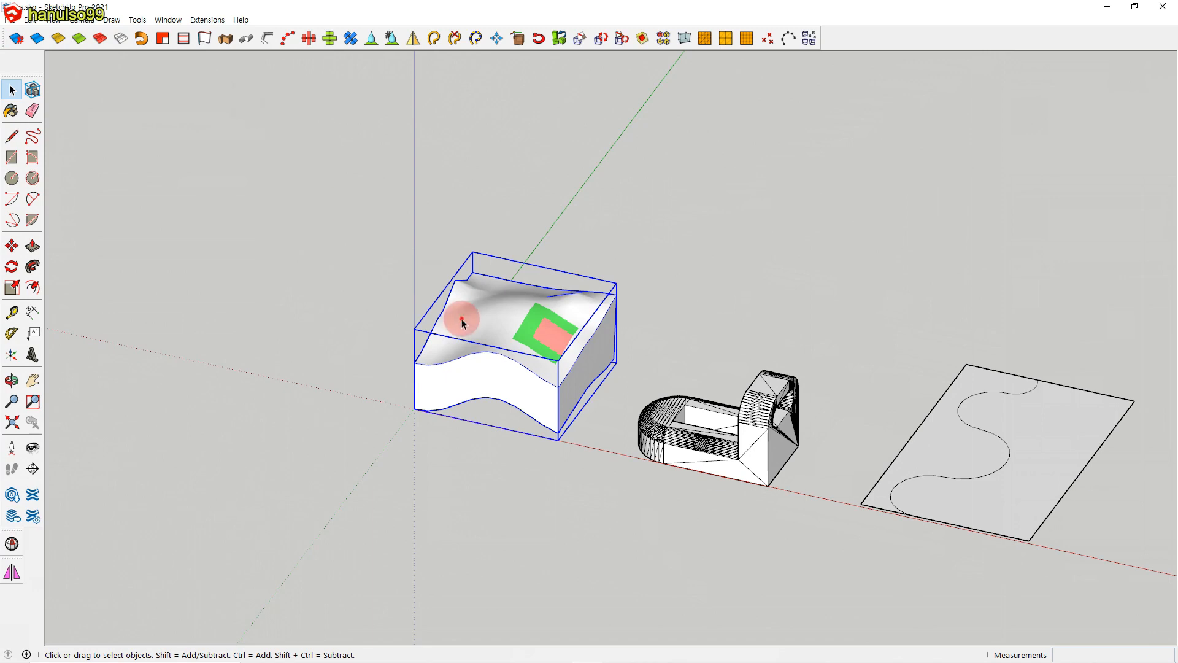
click(123, 39)
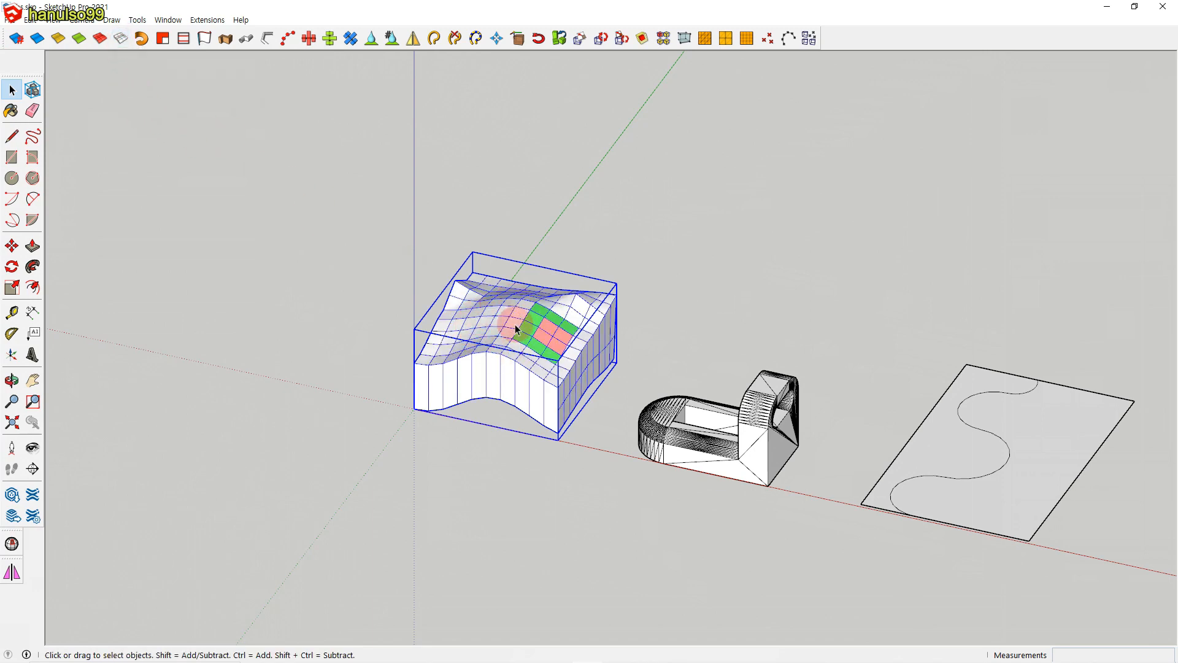
click(101, 38)
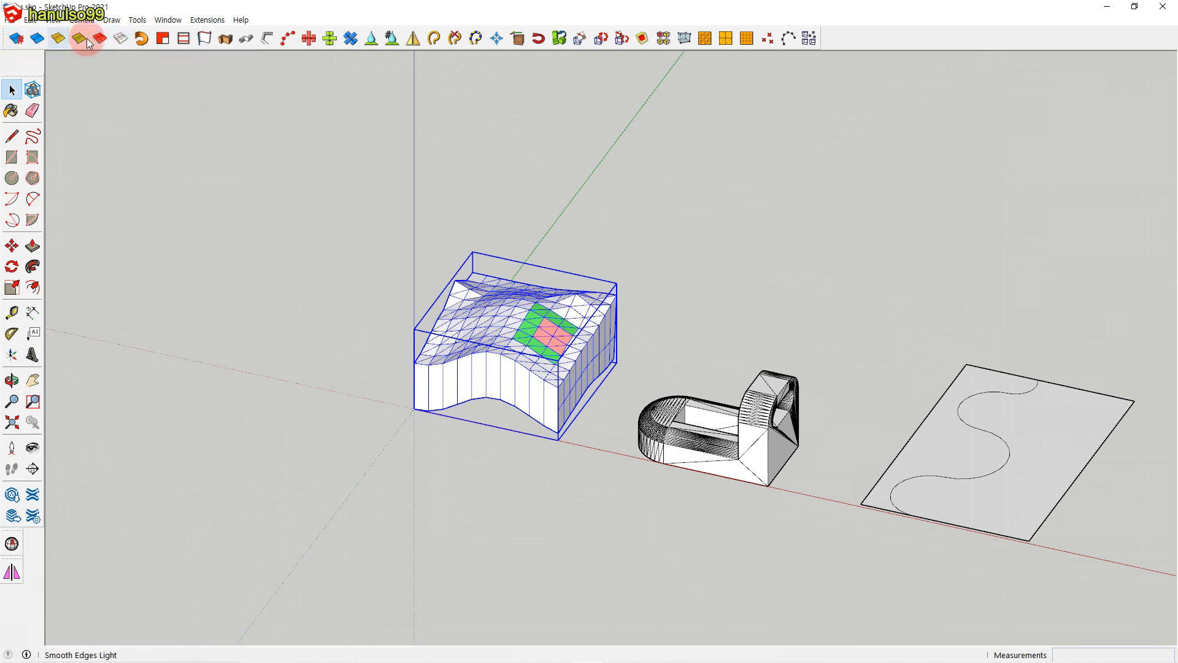
click(116, 40)
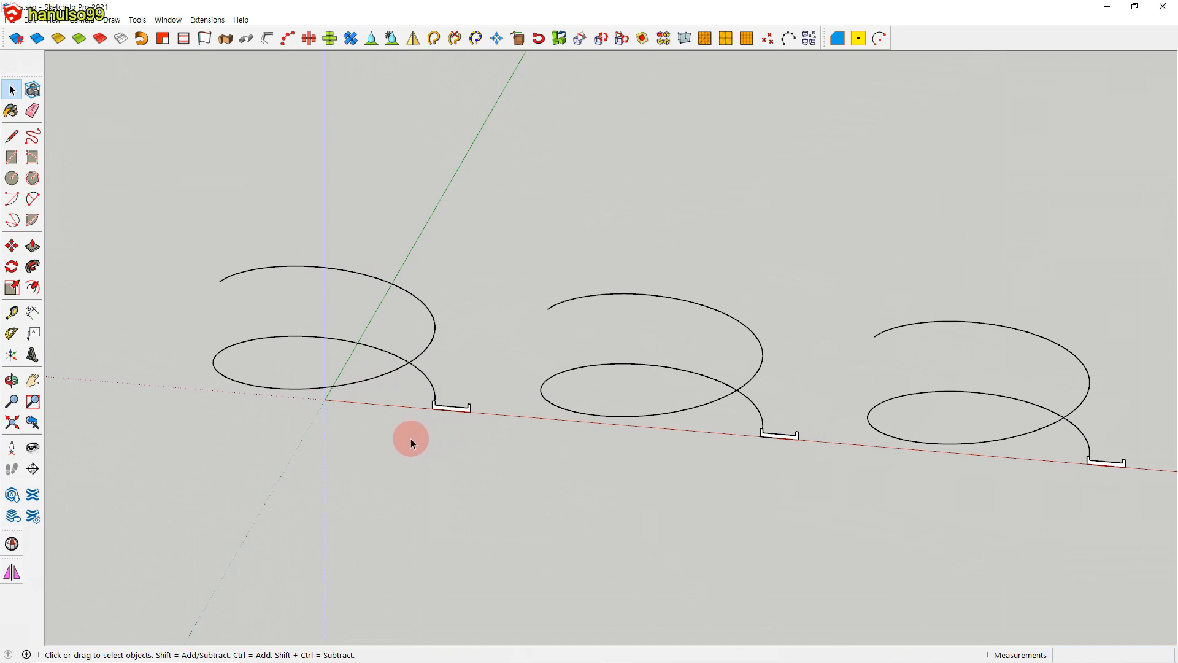
Sweep the channel profile along the first spiral with the standard Follow Me tool and inspect the profile's tilt
click(410, 360)
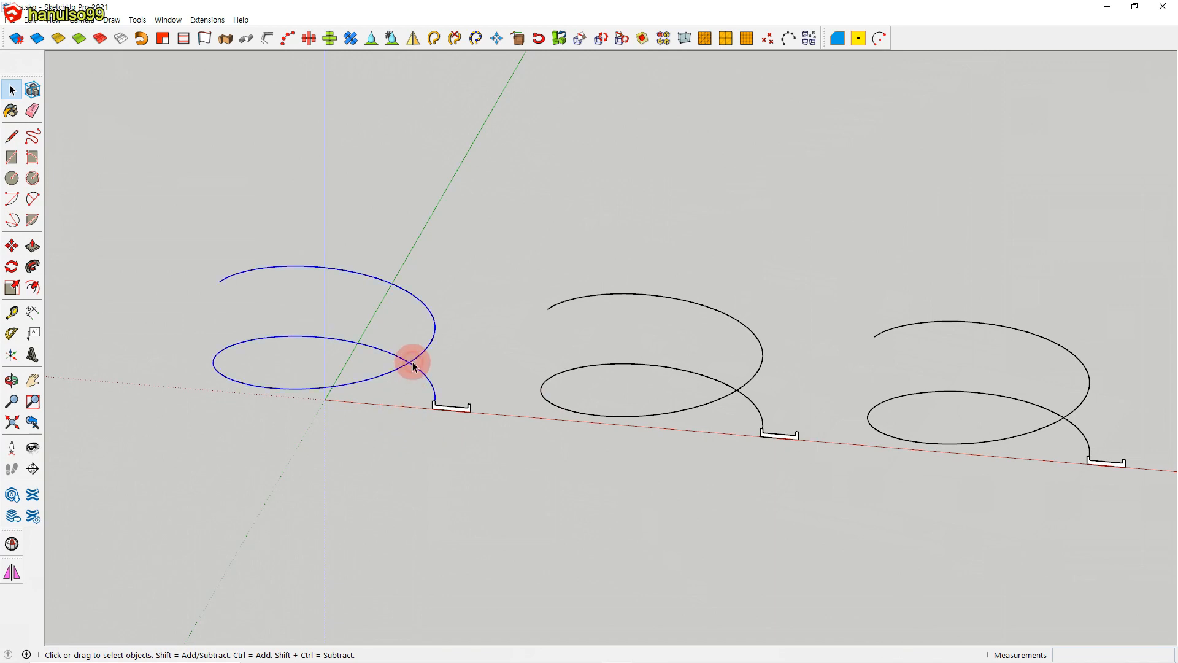
click(33, 267)
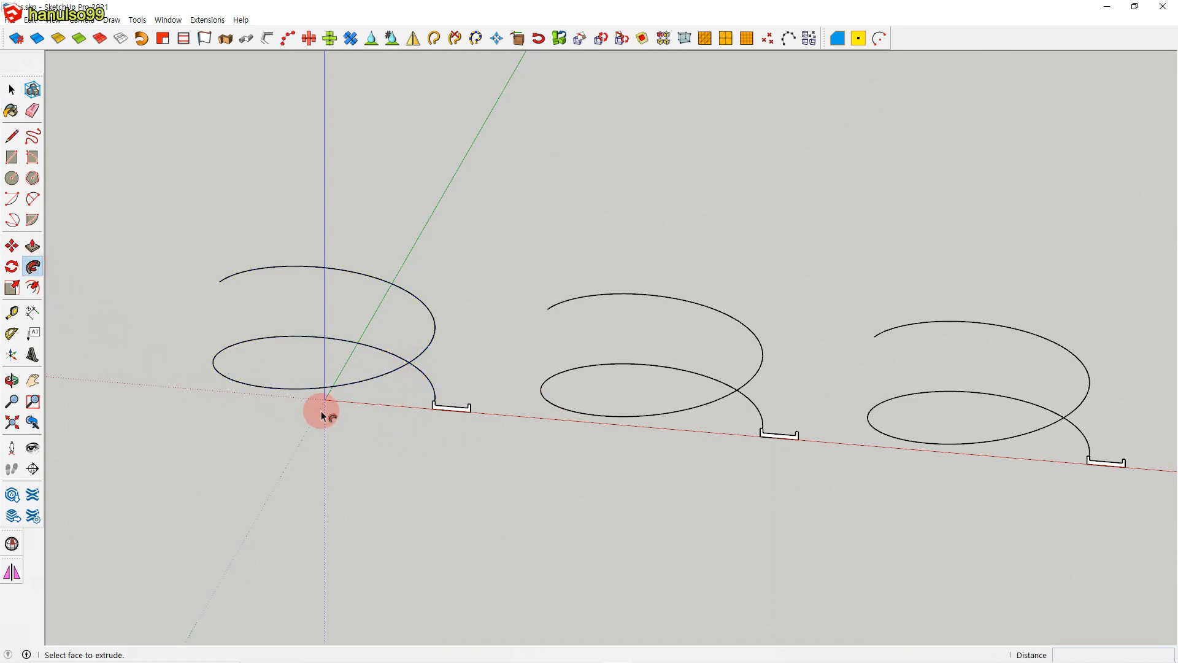
click(453, 407)
key(space)
middle_drag(437, 380, 259, 299)
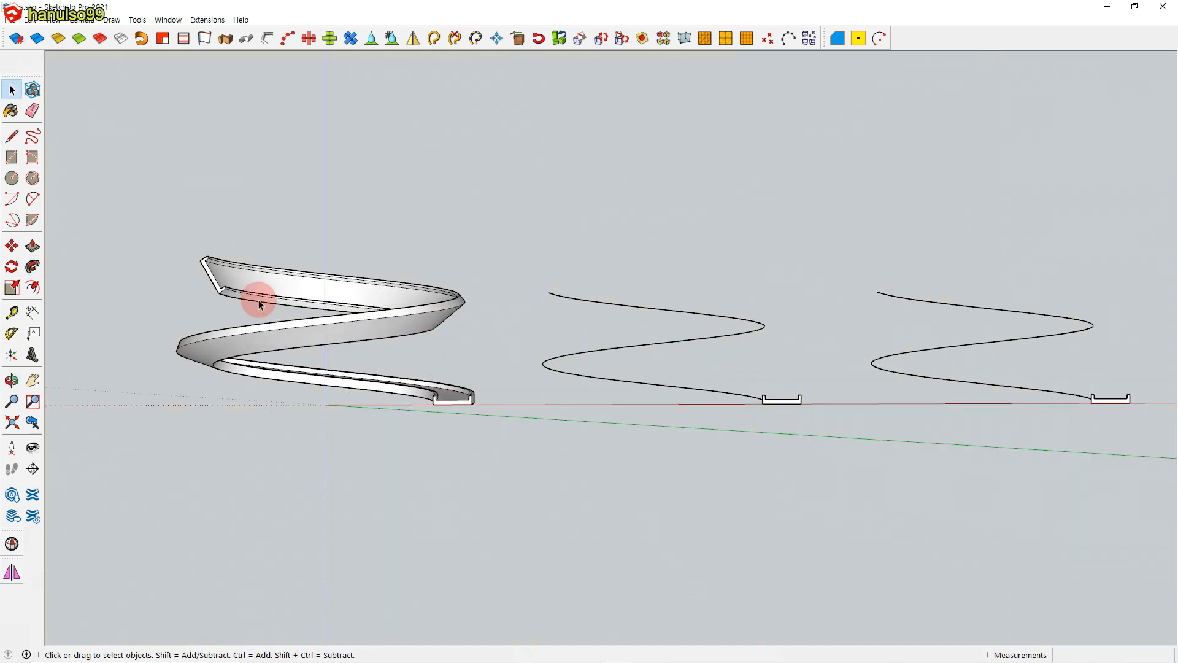
middle_drag(439, 337, 415, 402)
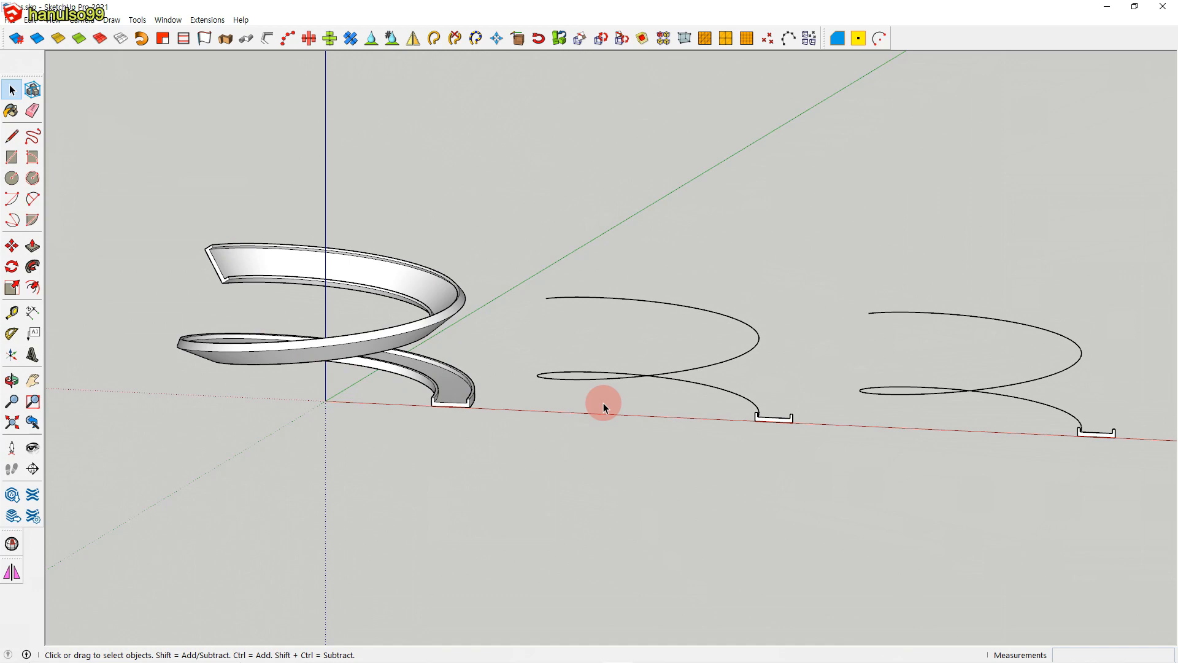
Sweep the channel profile along the middle spiral while keeping it upright, and compare it with the Follow Me result
drag(506, 249, 826, 473)
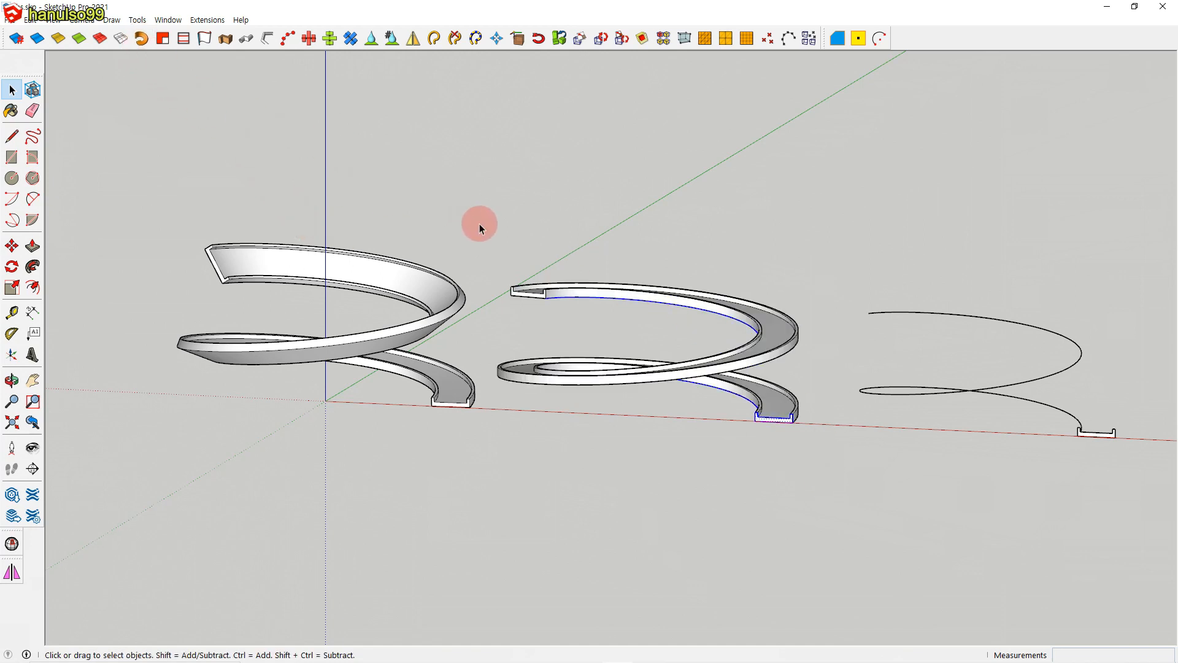
click(689, 459)
middle_drag(673, 473, 457, 369)
middle_drag(401, 332, 540, 266)
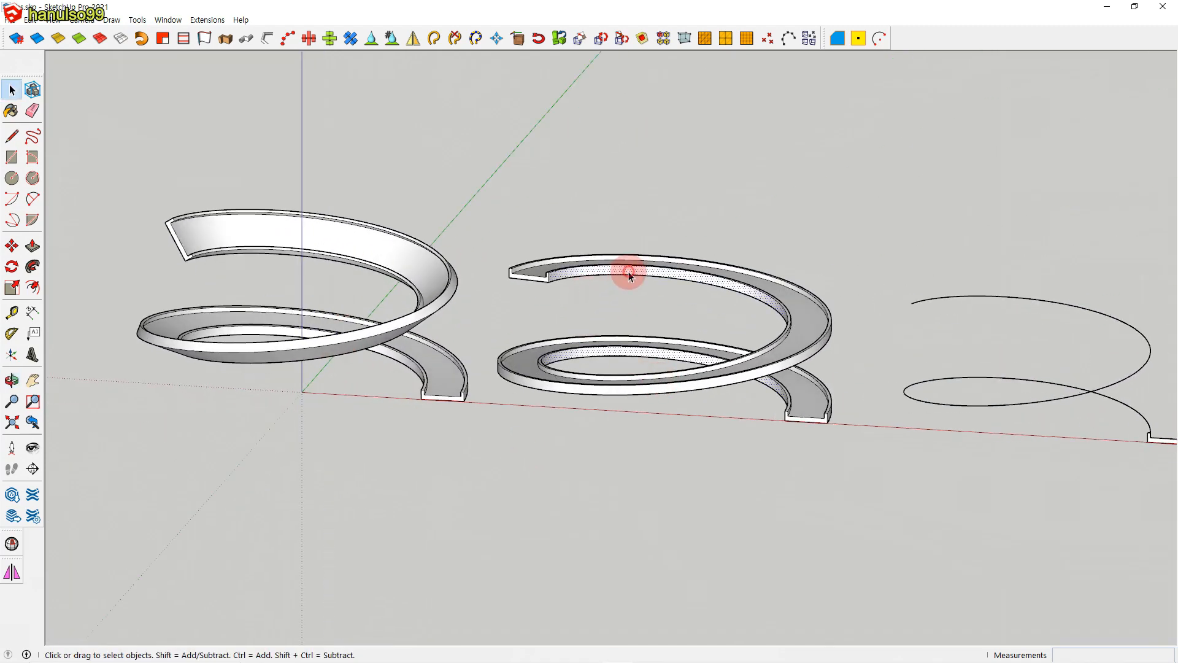
middle_drag(636, 473, 380, 377)
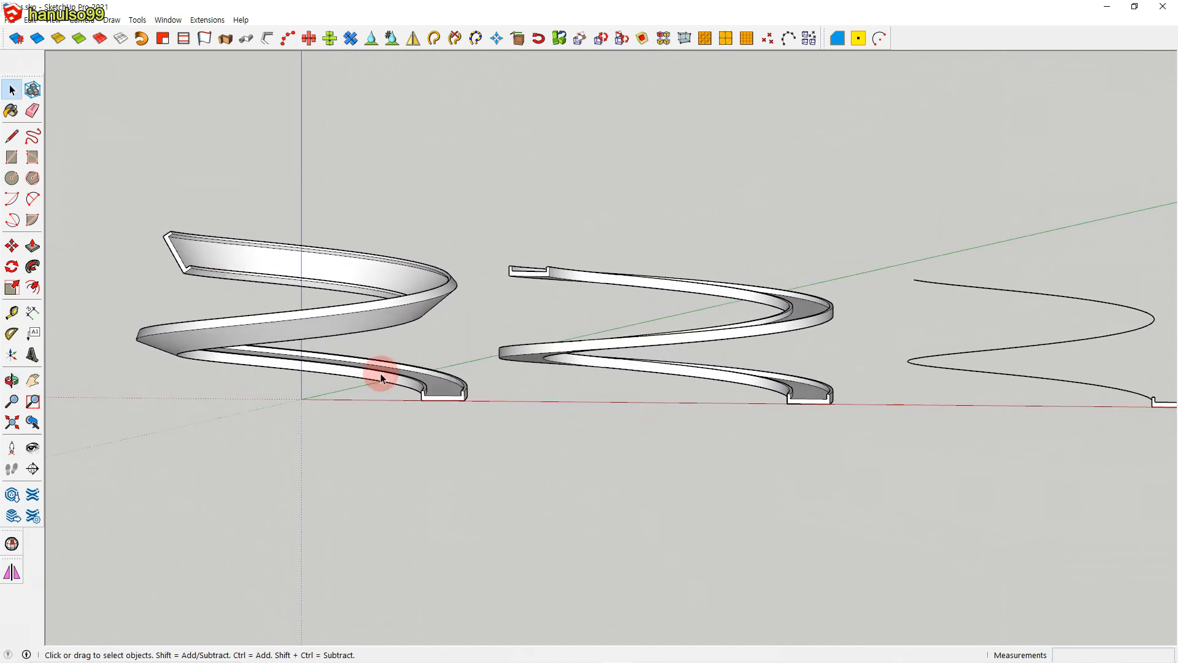
scroll(380, 377, down, 1)
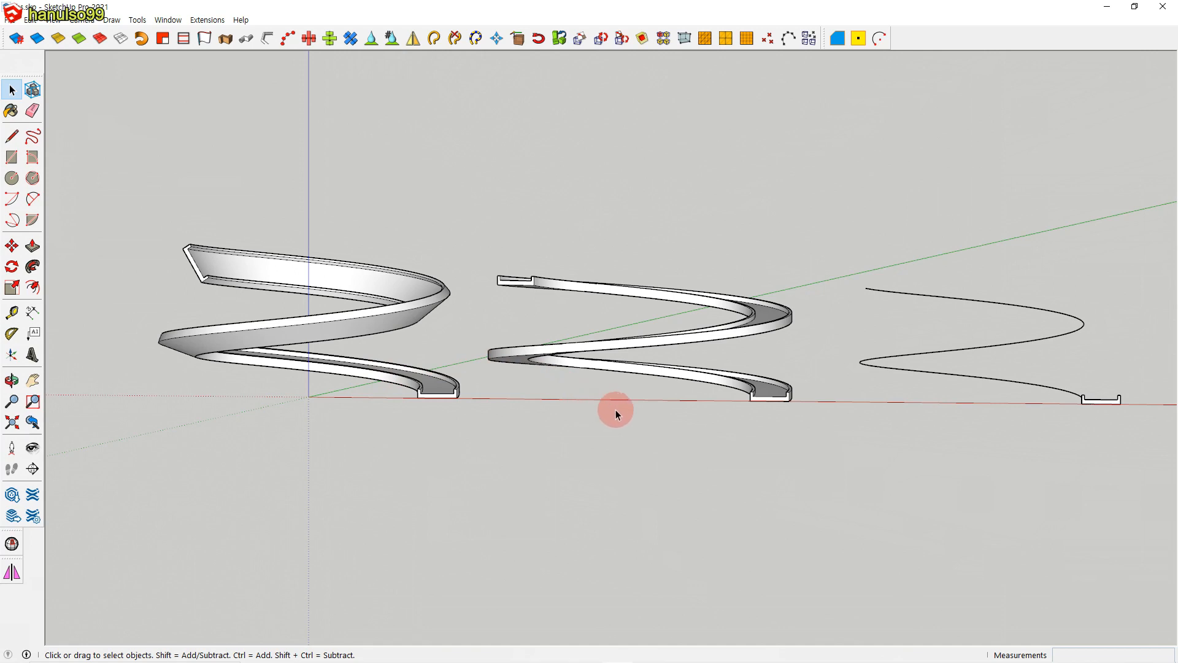
Extrude the channel profile along the third spiral with the FollowMeAndKeep extension and inspect the ramp from the side
shift+middle_drag(822, 440, 668, 433)
drag(618, 331, 943, 546)
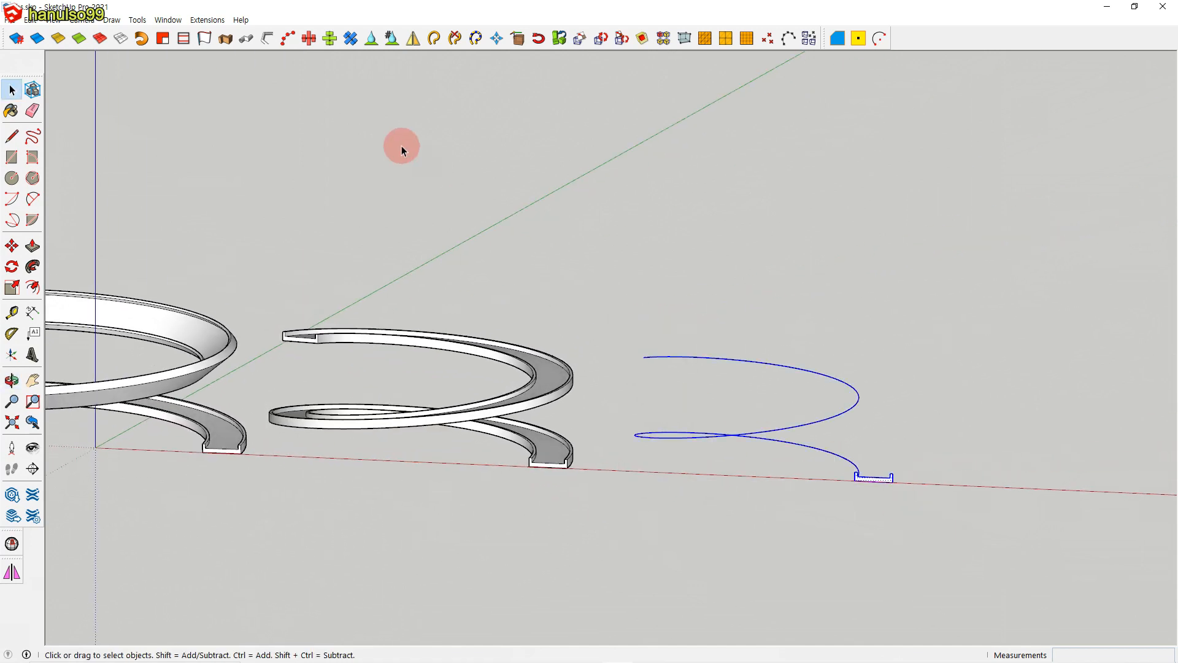
click(207, 20)
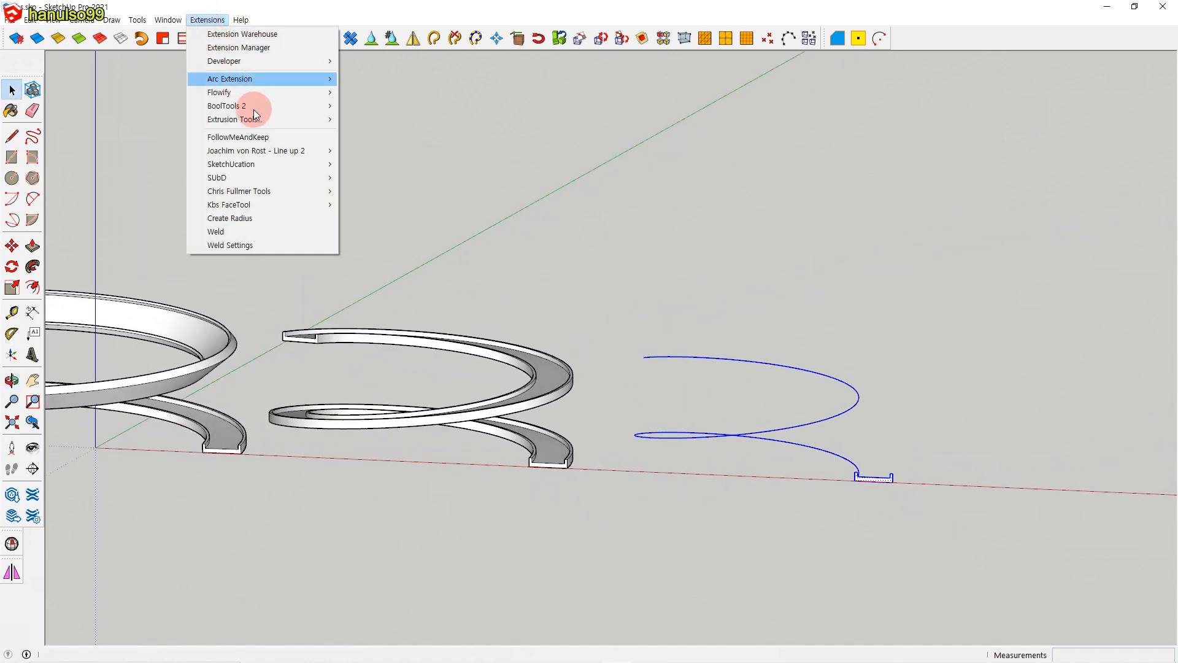
click(260, 141)
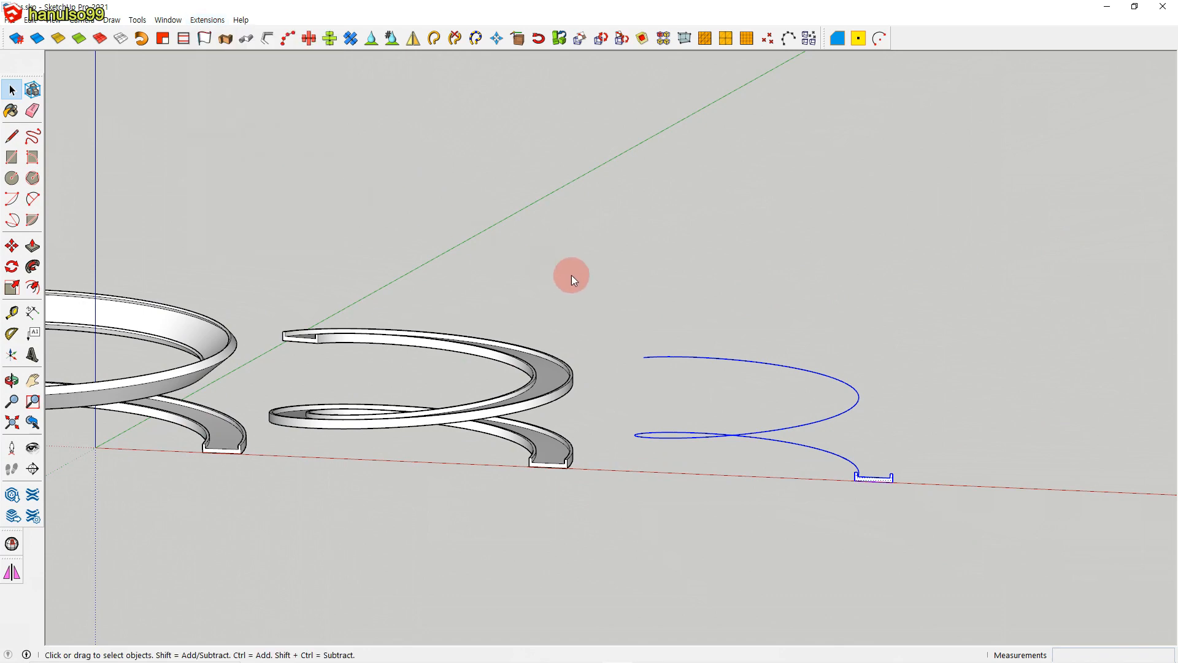
click(778, 319)
middle_drag(821, 420, 828, 368)
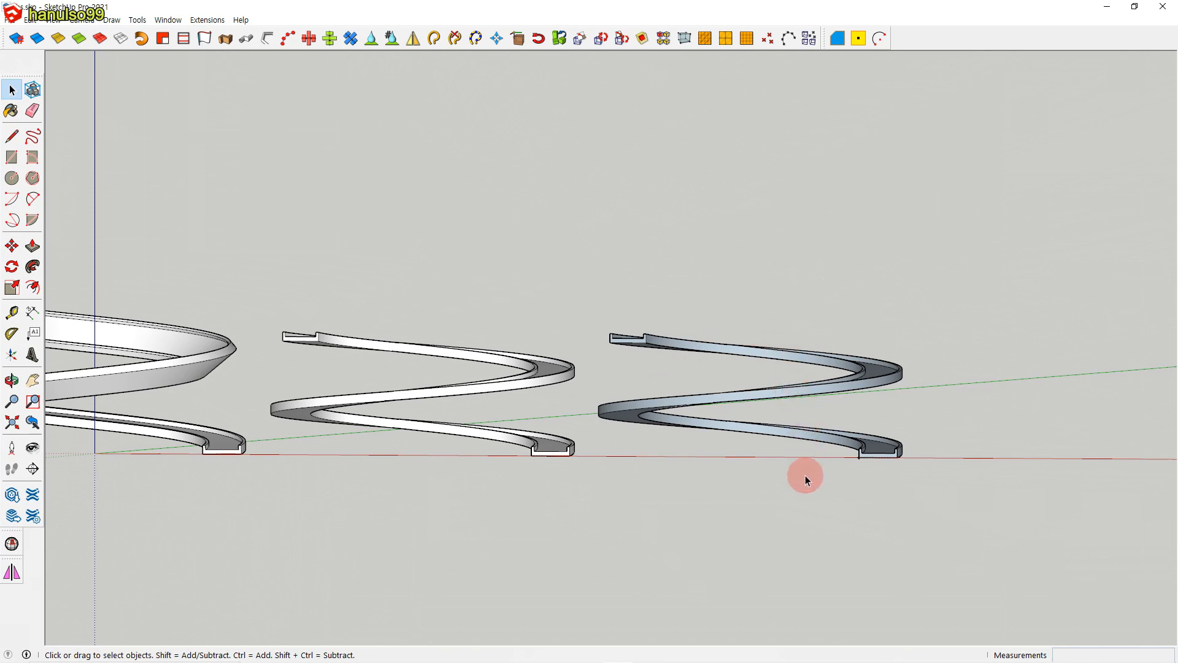
Undo the third spiral's ramp extrusion and reverse the channel profile's face
key(ctrl+z)
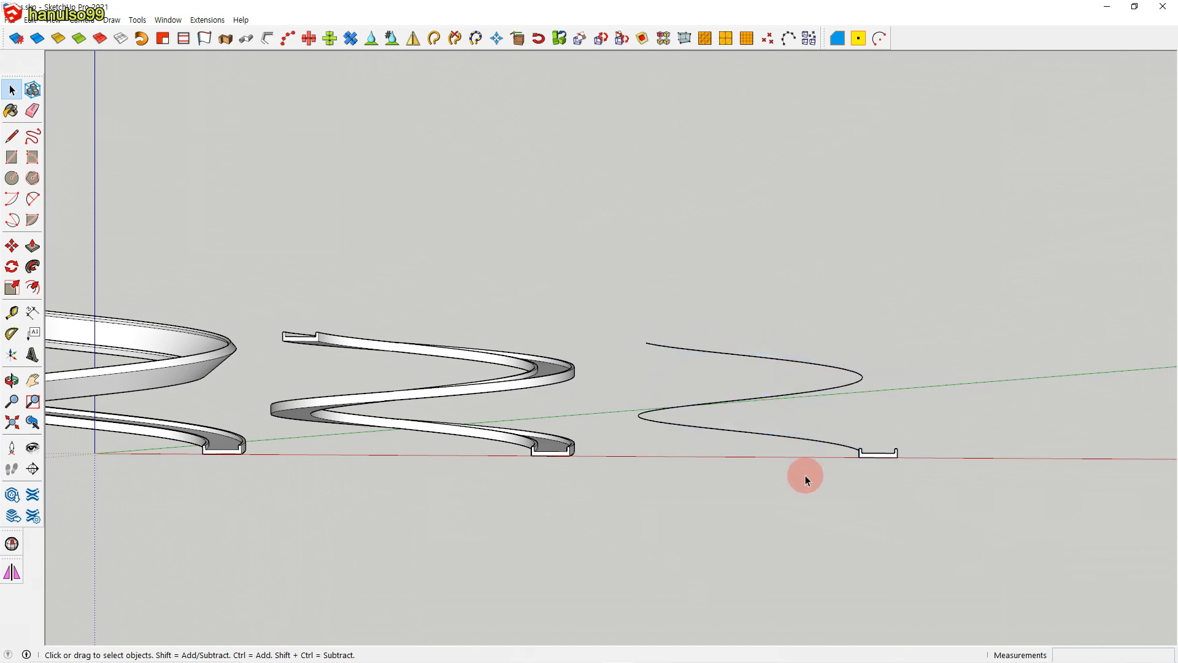
scroll(870, 481, up, 5)
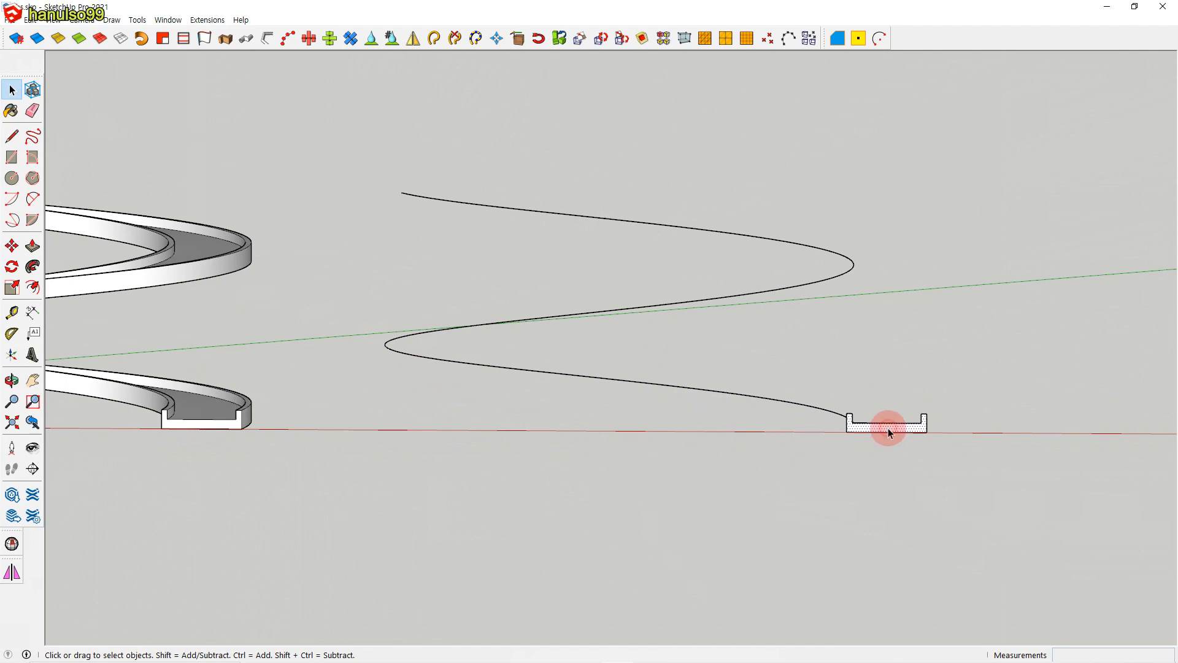
right_click(889, 428)
click(938, 307)
click(897, 468)
Extrude the channel profile along the third spiral with FollowMeAndKeep and compare the ramp with its neighbour
drag(364, 172, 981, 539)
click(209, 20)
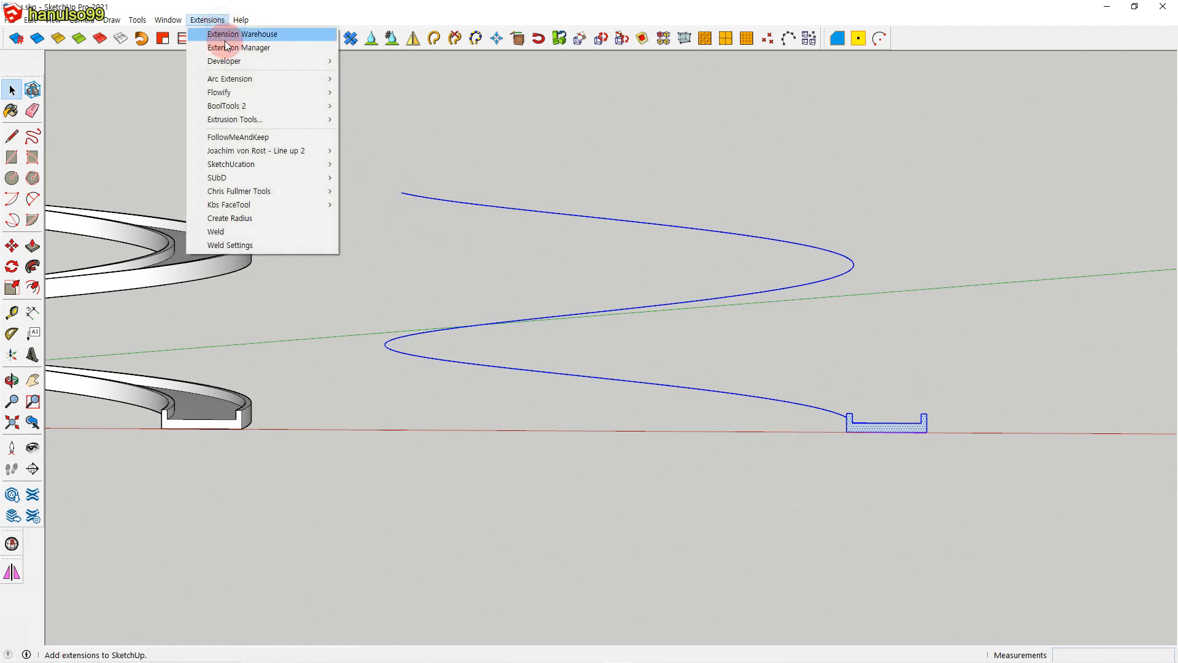
click(262, 137)
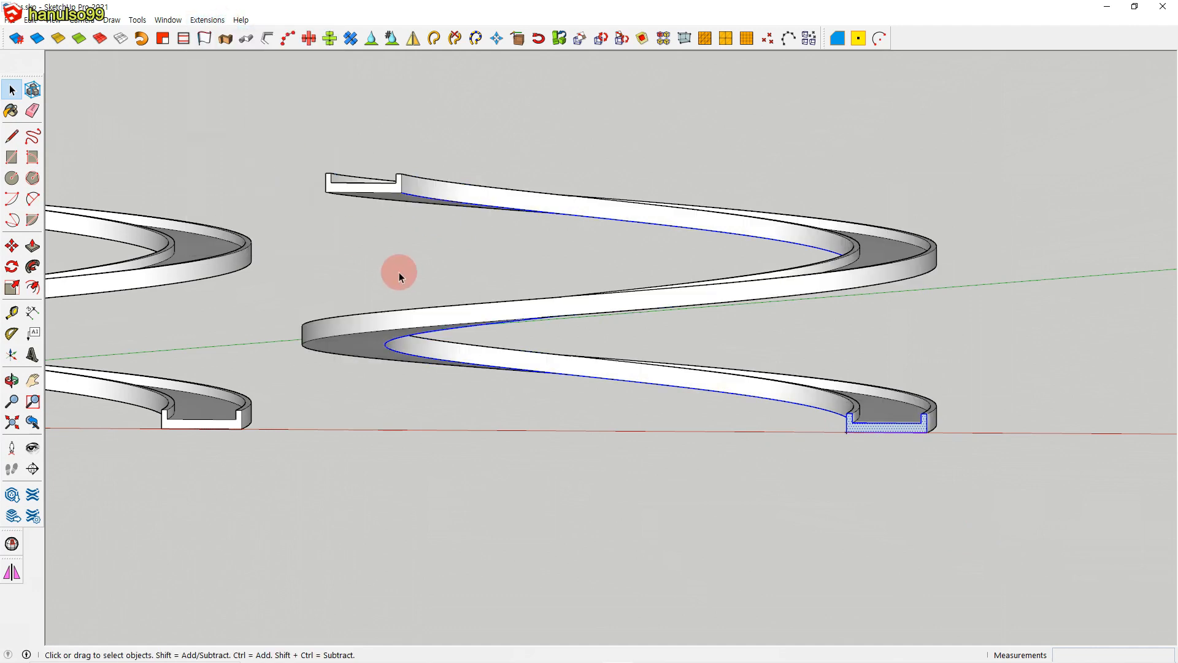
click(521, 250)
scroll(753, 340, down, 5)
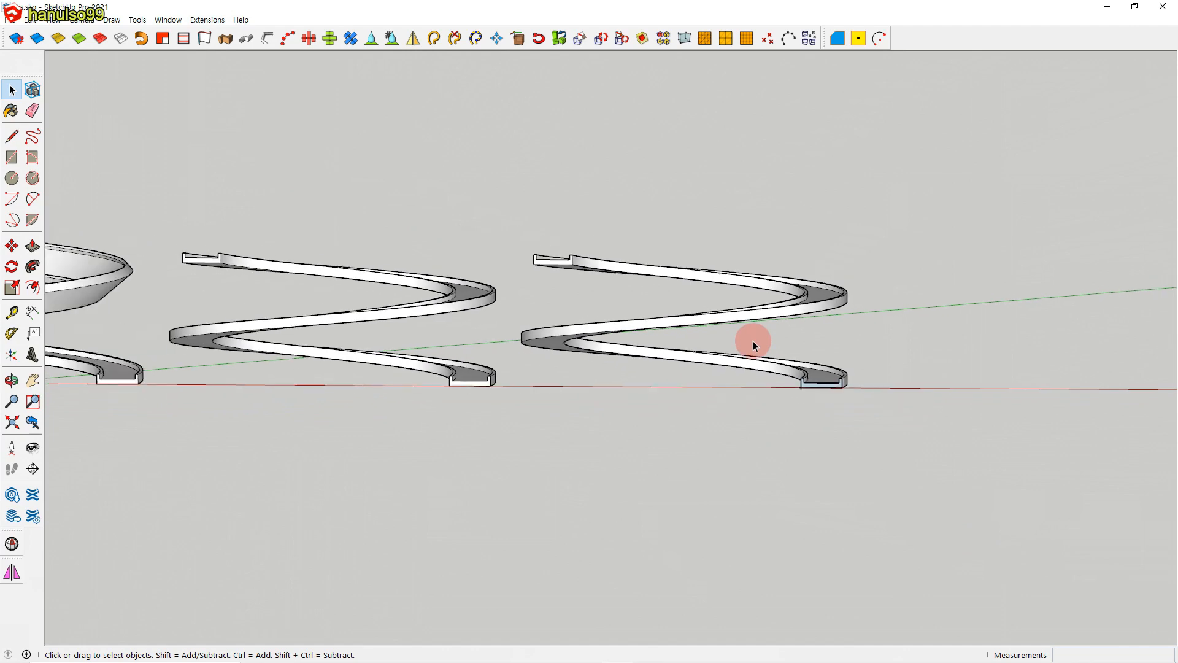
middle_drag(752, 385, 750, 426)
scroll(741, 413, up, 3)
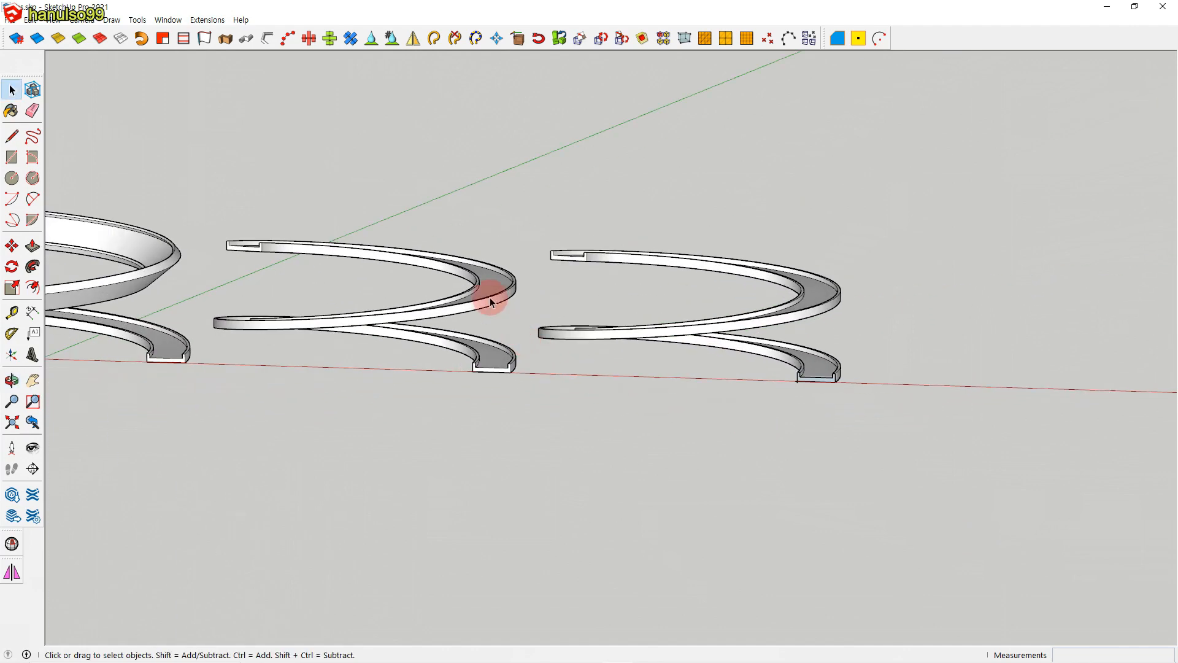
Delete the third ramp group to check the path and profile underneath, and undo the deletion
click(619, 333)
scroll(634, 371, up, 2)
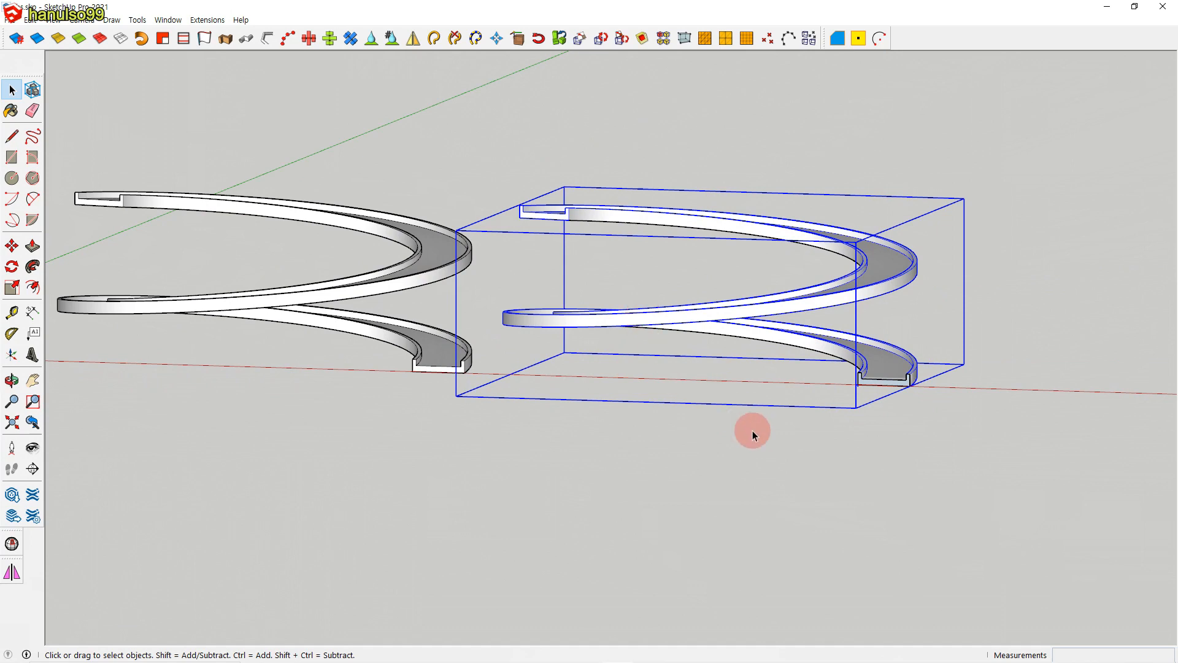
key(Delete)
drag(540, 183, 955, 447)
click(848, 451)
key(ctrl+z)
Compare the three spiral ramps and examine the row of arc paths with their end profiles
scroll(848, 450, down, 7)
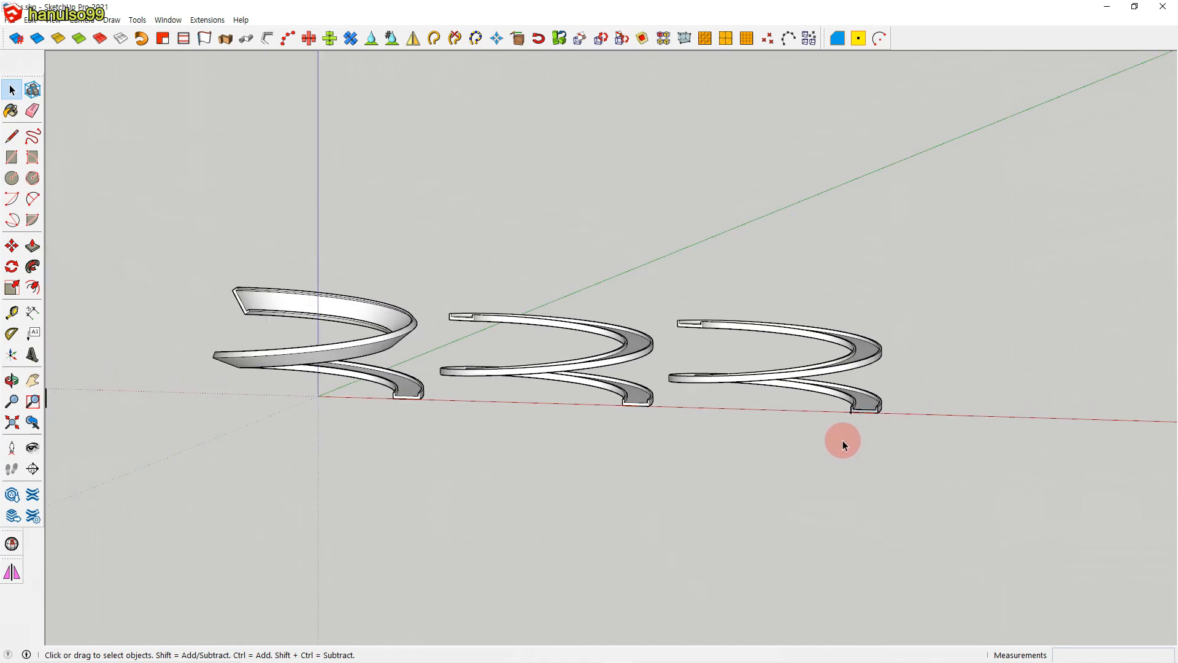
scroll(804, 446, up, 1)
shift+middle_drag(803, 447, 855, 434)
scroll(830, 424, up, 3)
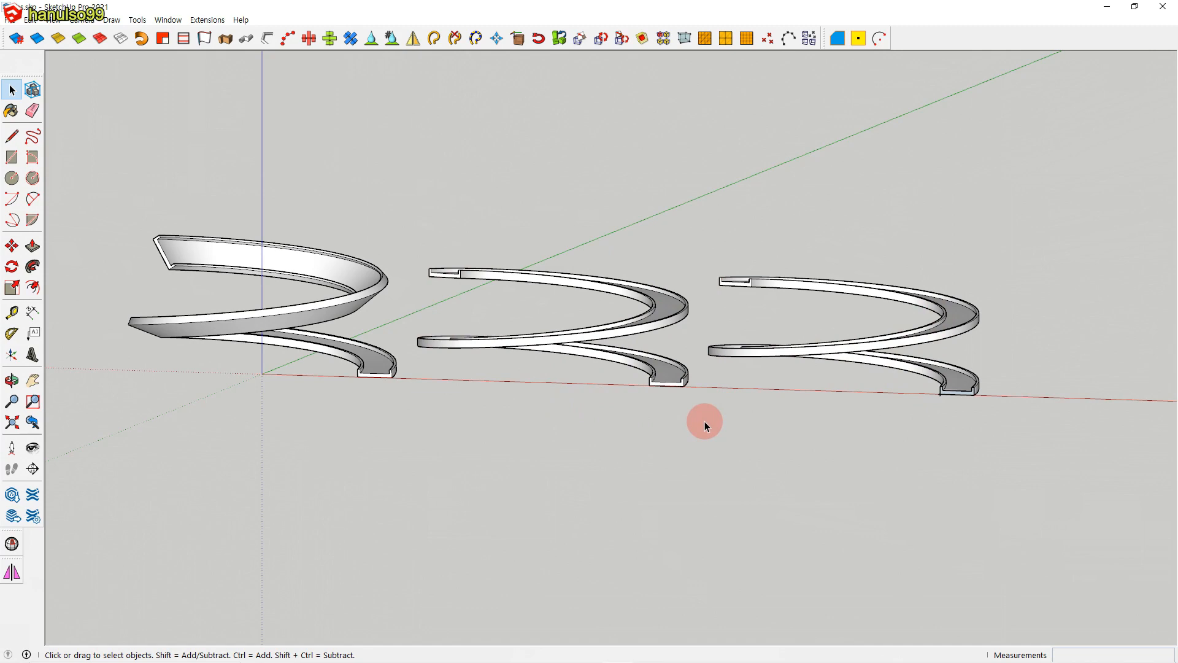
scroll(705, 421, down, 5)
mouse_move(694, 429)
shift+middle_down()
mouse_move(765, 473)
mouse_move(1068, 470)
shift+middle_up()
mouse_move(571, 476)
shift+middle_down()
mouse_move(739, 473)
mouse_move(669, 463)
mouse_move(685, 462)
shift+middle_up()
shift+middle_drag(810, 439, 853, 435)
scroll(822, 433, up, 2)
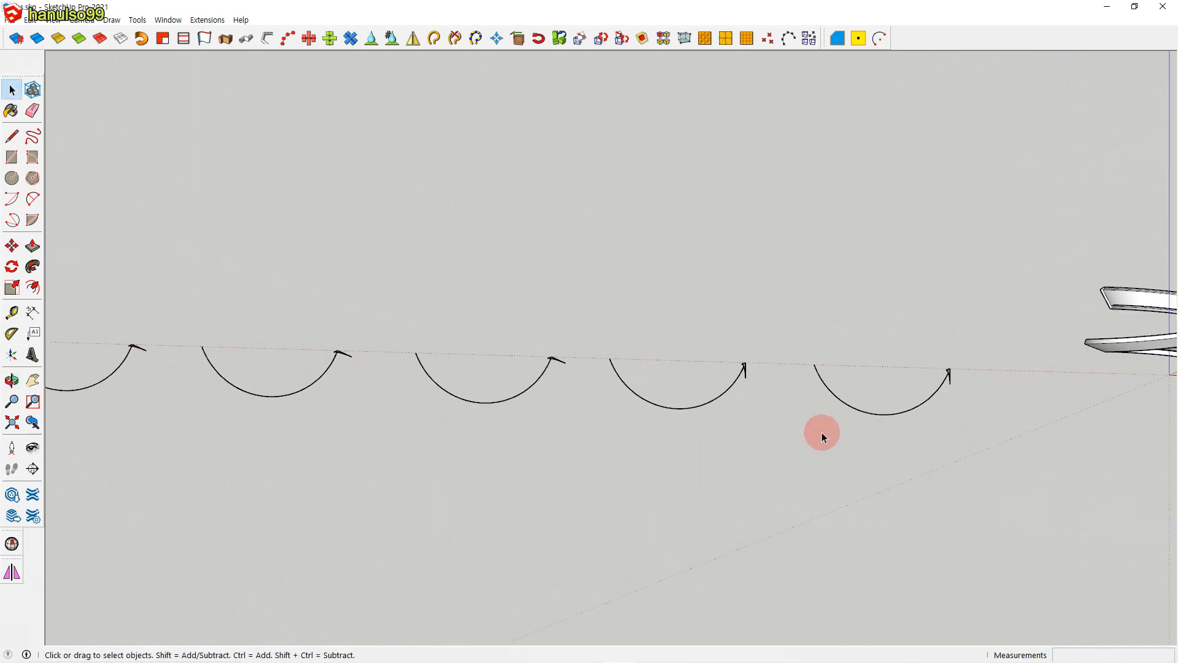
scroll(819, 429, up, 4)
shift+middle_drag(849, 443, 752, 453)
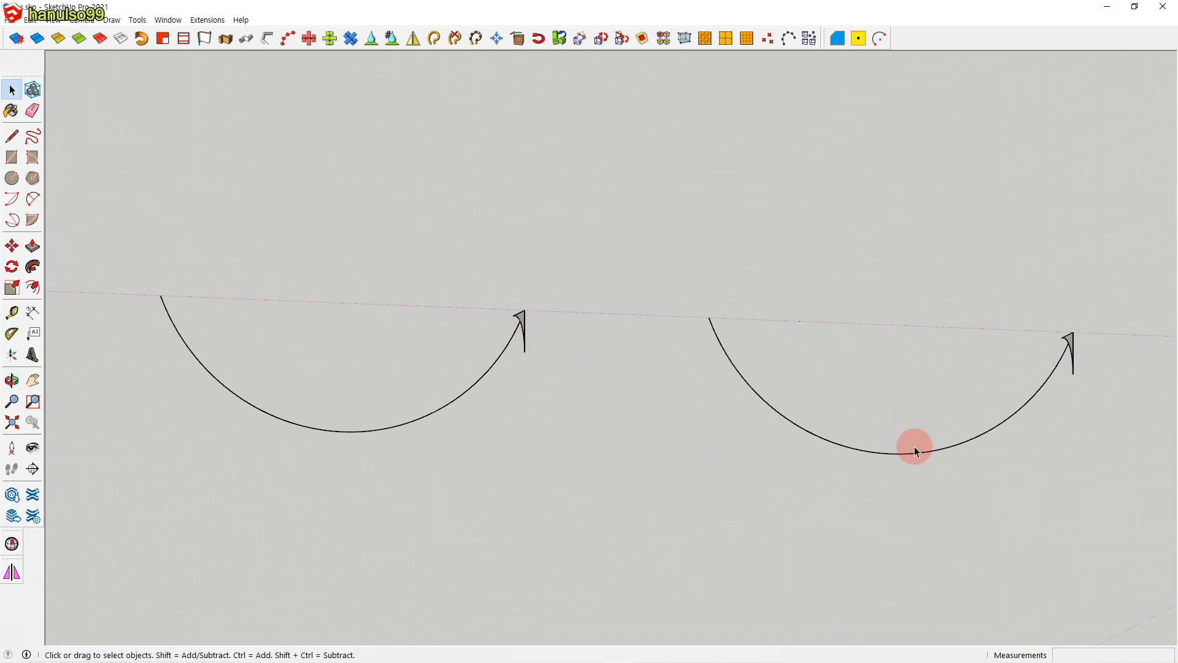
Measure the straight edges of the vertical profile at the arc path's end
middle_drag(760, 457, 597, 360)
key(t)
click(579, 232)
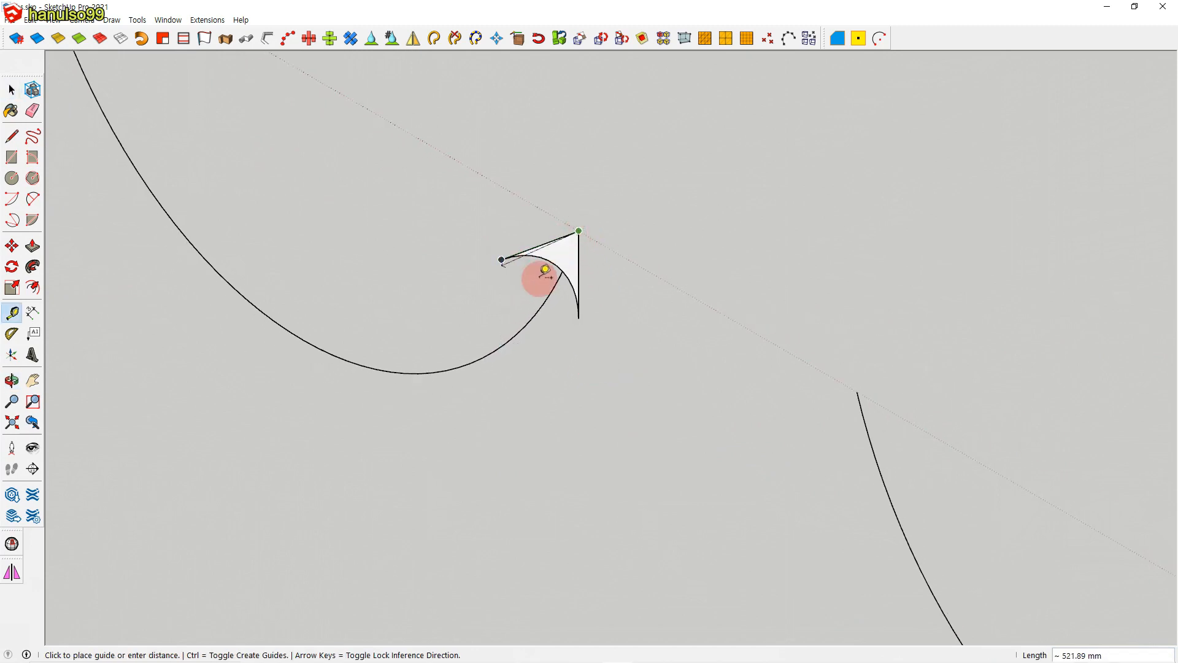
key(space)
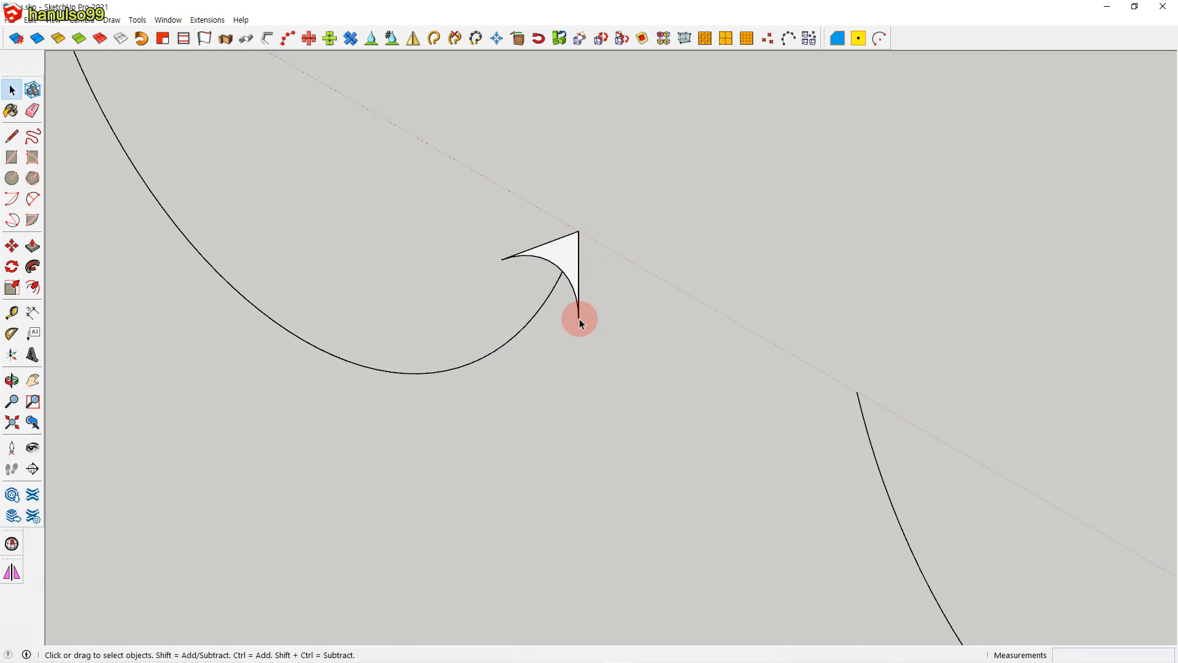
Sweep the vertical curved-triangle profile along its arc path with the Follow Me tool
middle_drag(544, 389, 624, 379)
scroll(626, 378, down, 3)
click(547, 369)
click(33, 268)
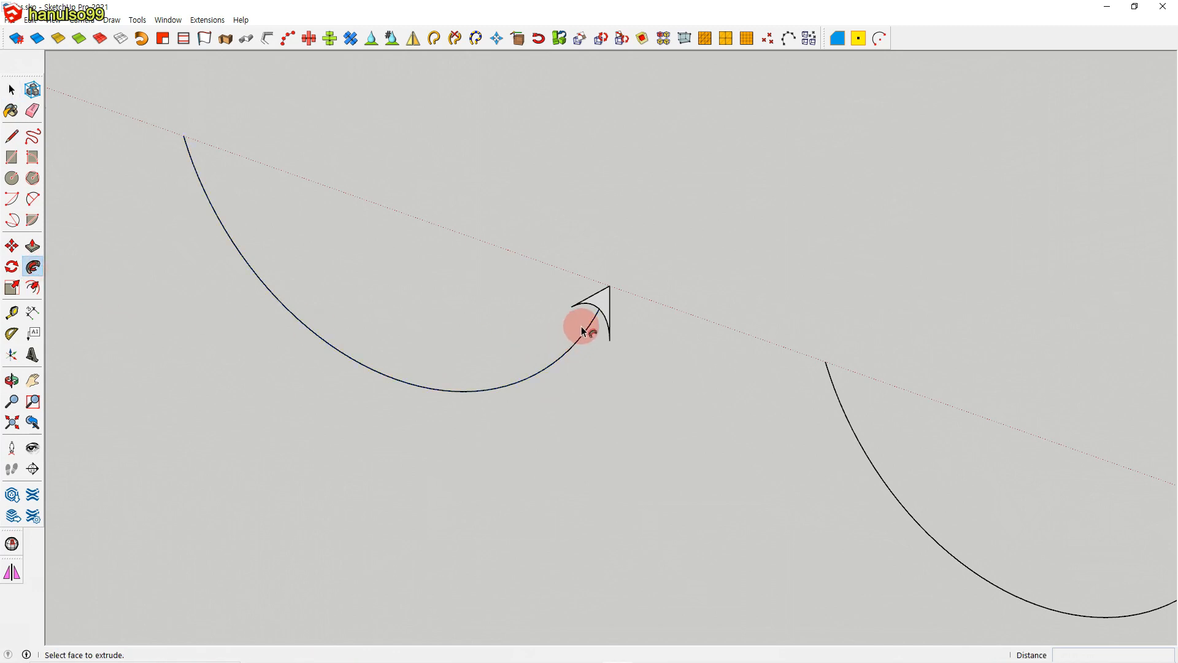
click(603, 309)
key(space)
scroll(639, 384, down, 3)
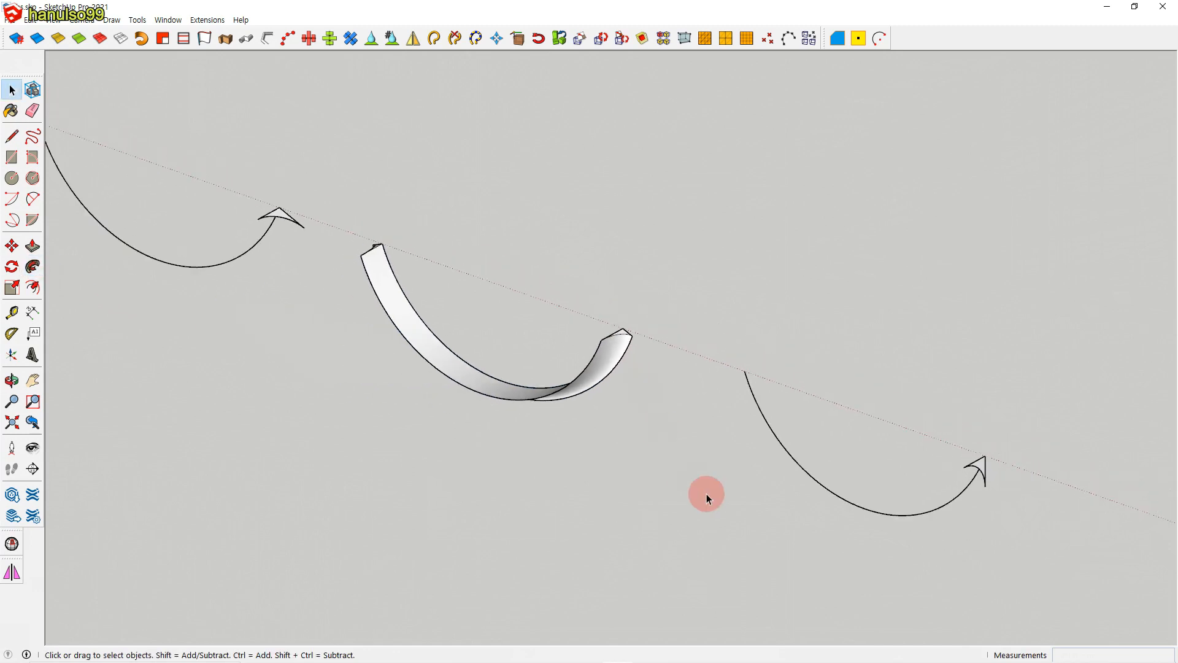
Extrude the neighbouring profile along its arc path while keeping it upright, and compare both sweeps from the front
drag(722, 344, 1023, 562)
click(710, 313)
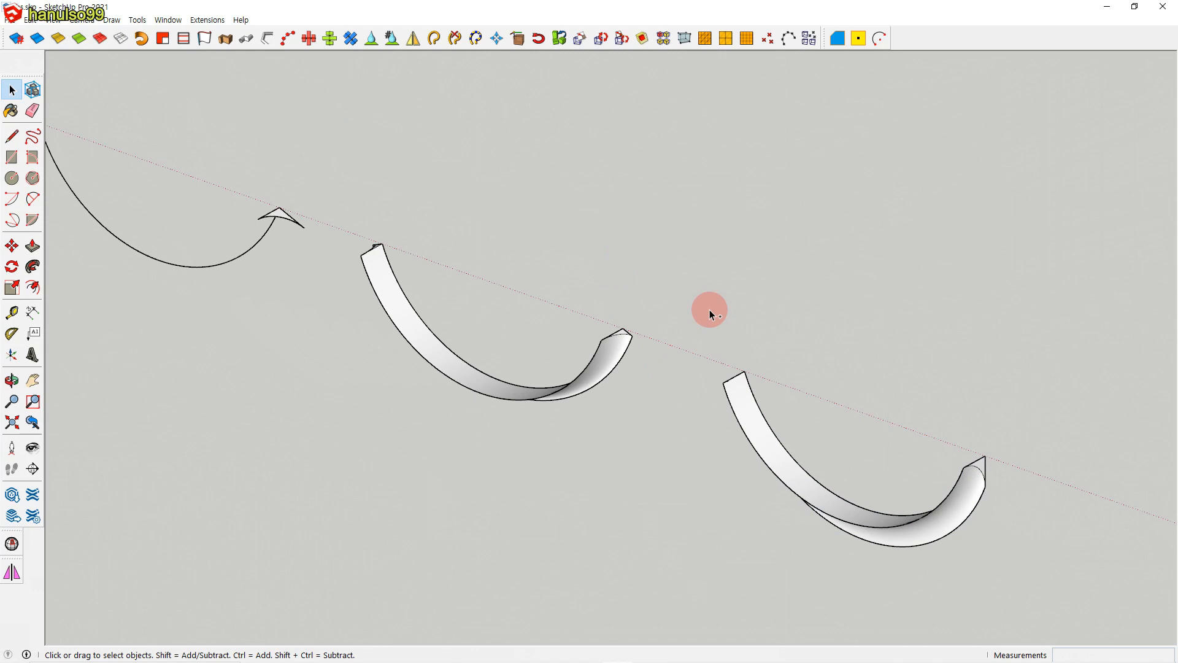
key(F3)
scroll(719, 326, down, 1)
shift+middle_drag(788, 374, 713, 400)
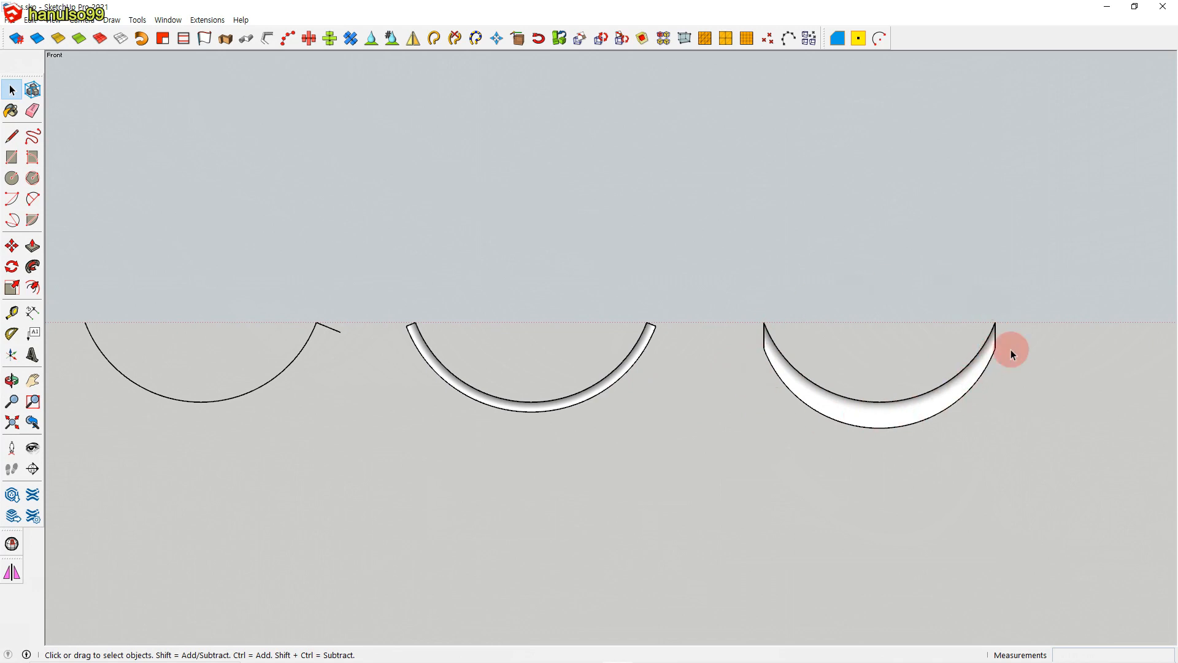
Measure the straight edge of the profile at the end of the arc swept with Follow Me
middle_drag(837, 373, 641, 330)
scroll(641, 332, up, 5)
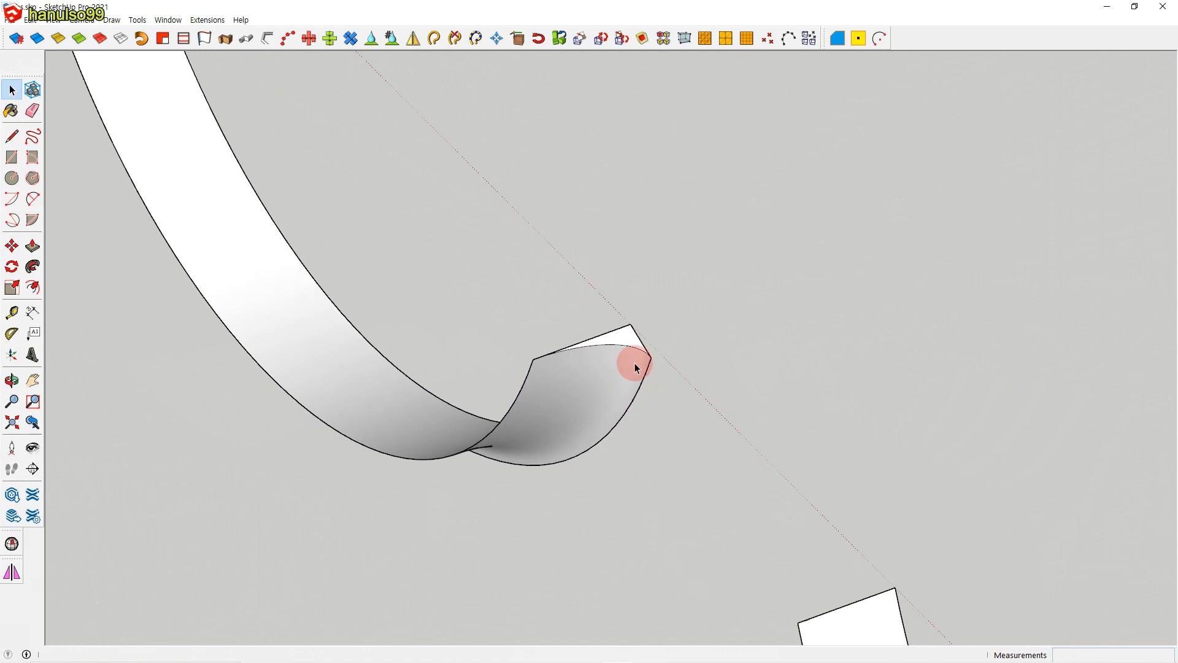
key(t)
click(628, 316)
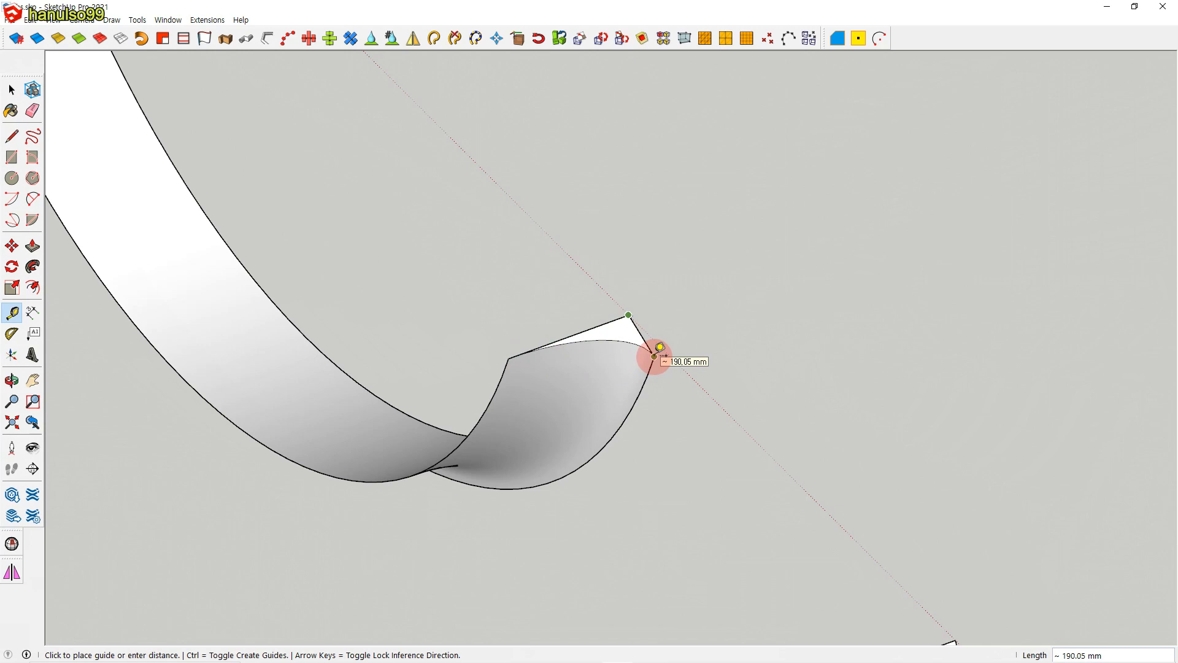
key(space)
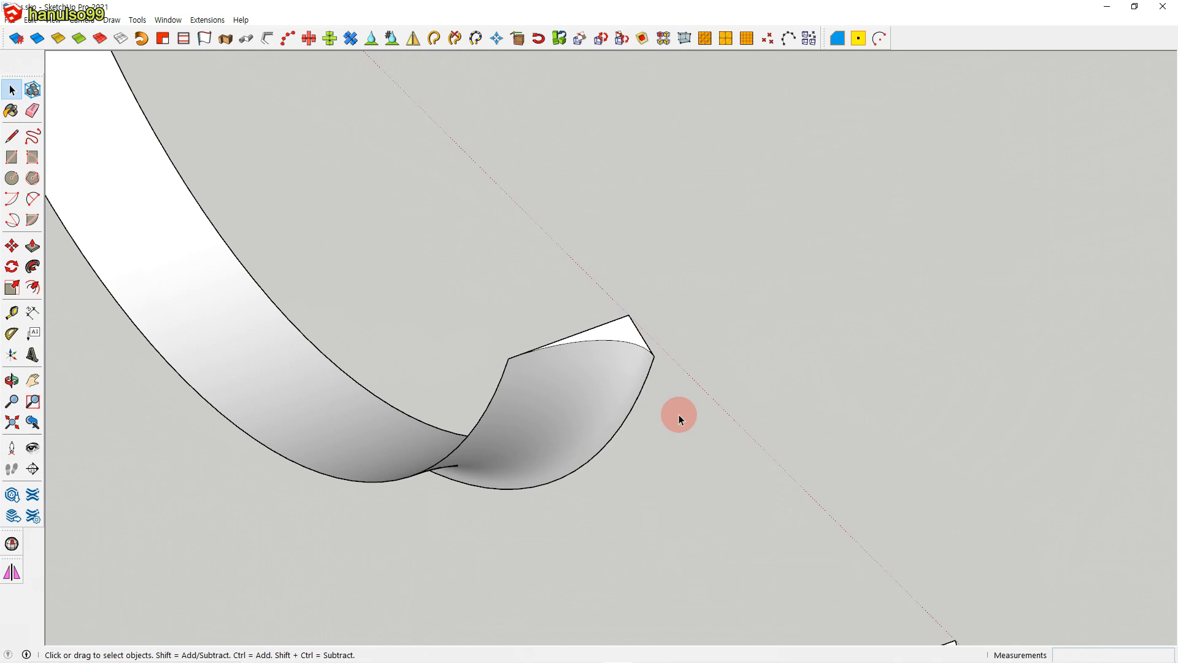
Undo both arc sweeps to restore the bare paths and profiles
key(ctrl+z)
key(ctrl+z)
scroll(679, 415, down, 5)
middle_drag(664, 431, 826, 426)
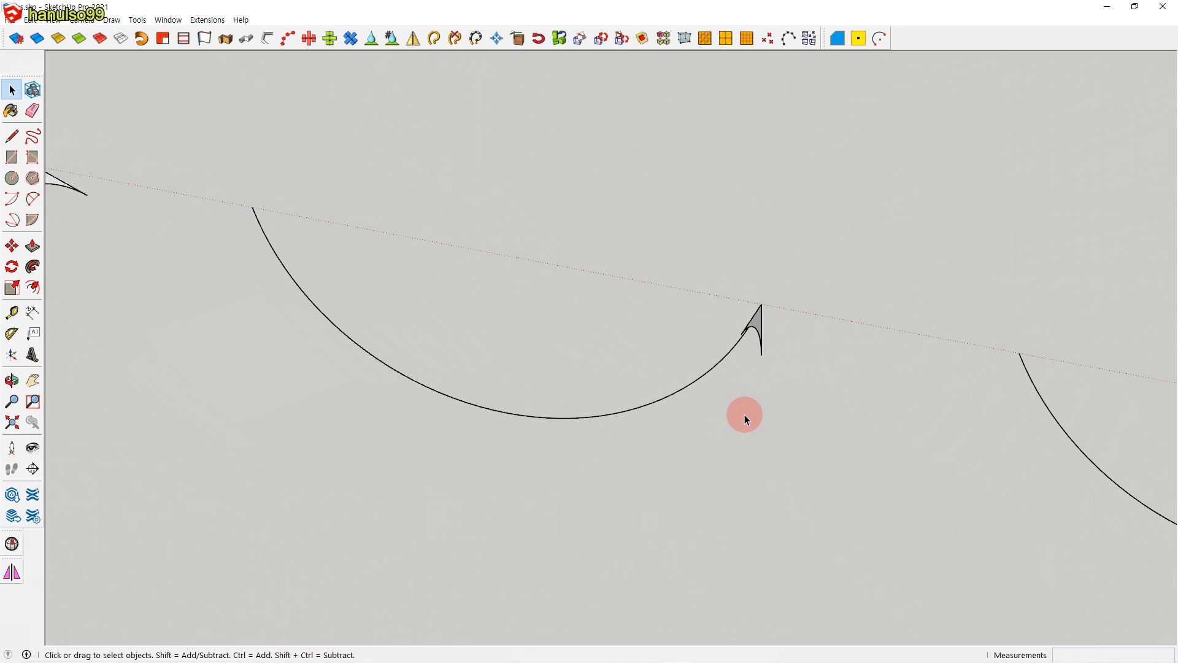
Examine the angle at which the vertical profile meets the end of its arc path
scroll(745, 414, up, 3)
middle_drag(810, 362, 756, 403)
scroll(758, 323, up, 3)
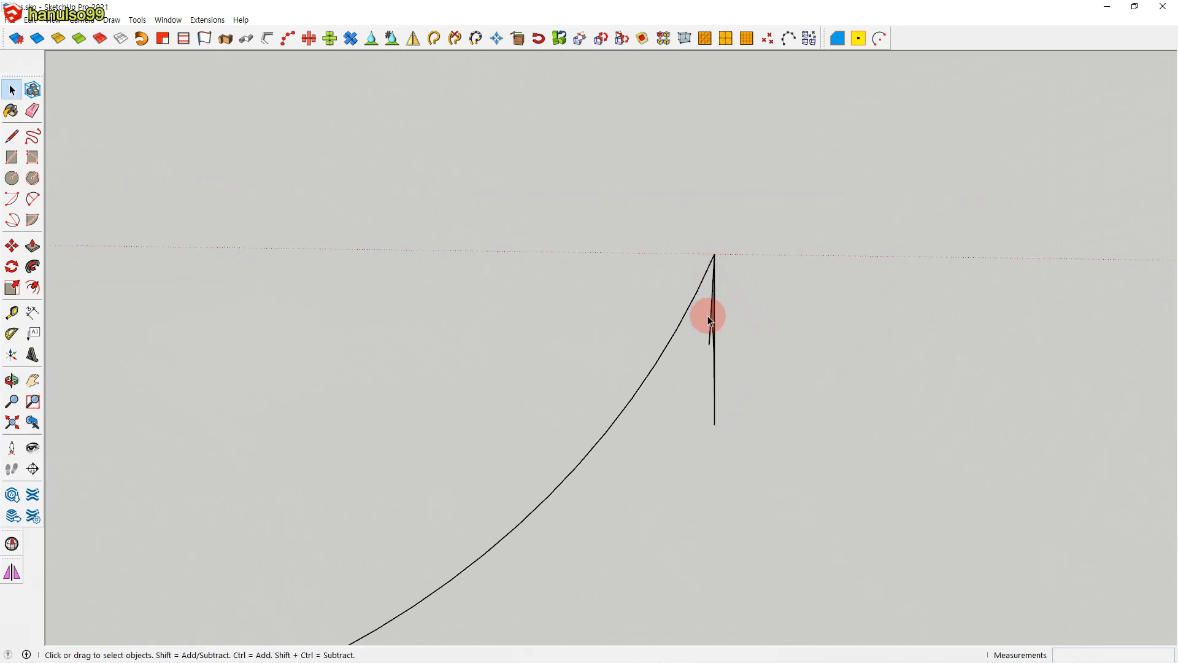
scroll(709, 314, up, 1)
middle_drag(709, 314, 754, 282)
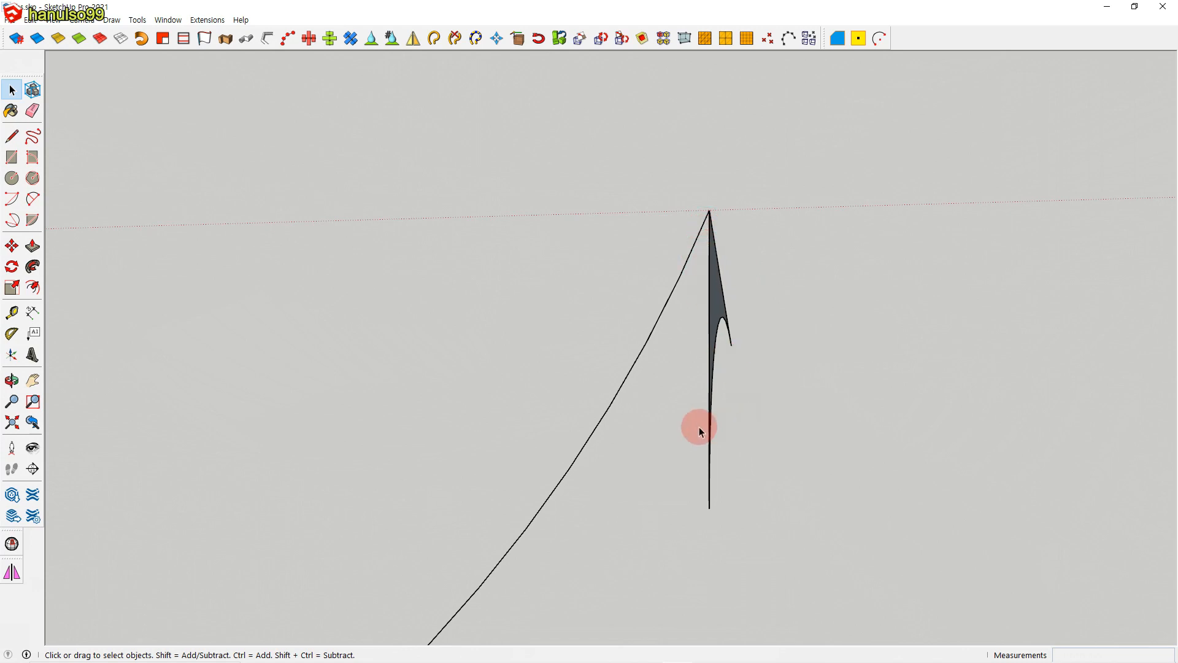
middle_drag(667, 450, 612, 388)
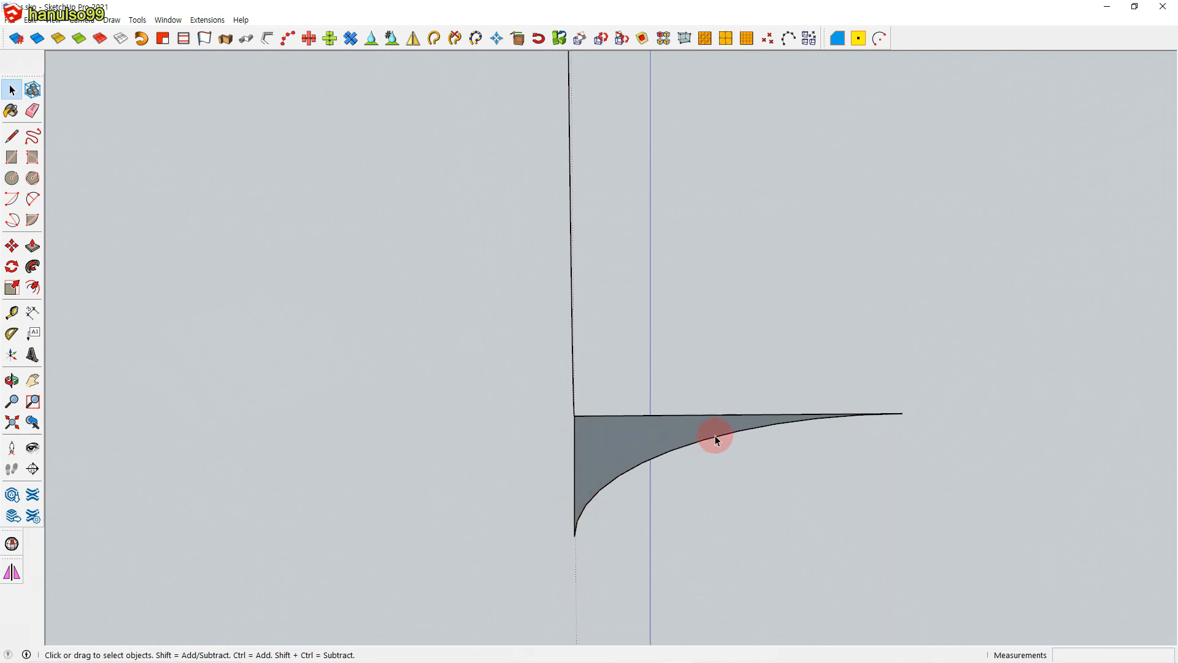
mouse_move(705, 439)
middle_down()
mouse_move(643, 481)
mouse_move(532, 521)
mouse_move(591, 470)
mouse_move(500, 583)
mouse_move(500, 497)
mouse_move(702, 434)
mouse_move(710, 394)
mouse_move(663, 442)
mouse_move(694, 425)
middle_up()
Sweep the profile set perpendicular to its arc path along that arc with the Follow Me tool
scroll(643, 481, down, 5)
scroll(708, 426, up, 2)
scroll(691, 413, up, 4)
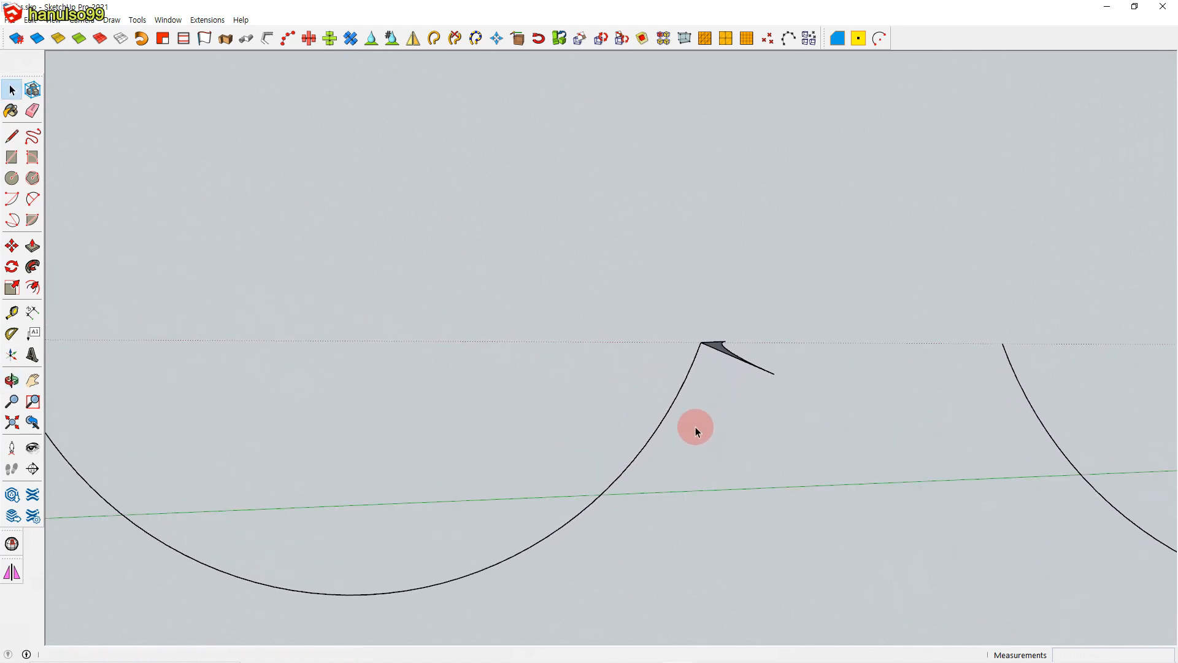
scroll(706, 353, up, 3)
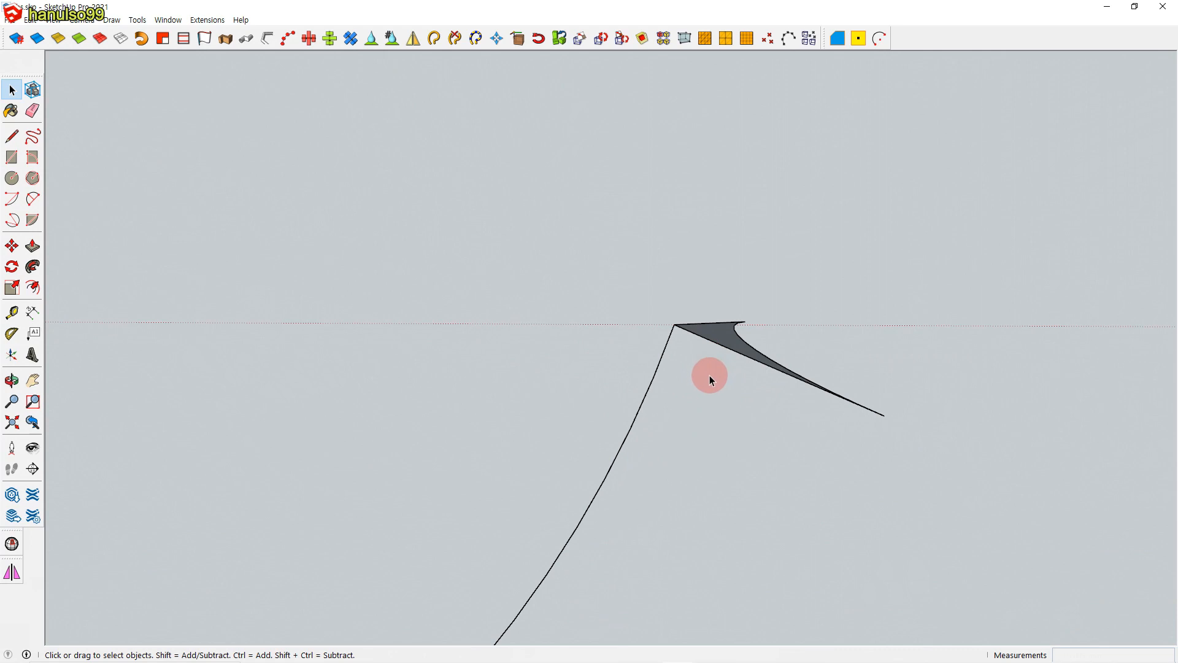
scroll(709, 374, down, 2)
scroll(709, 376, down, 1)
click(673, 410)
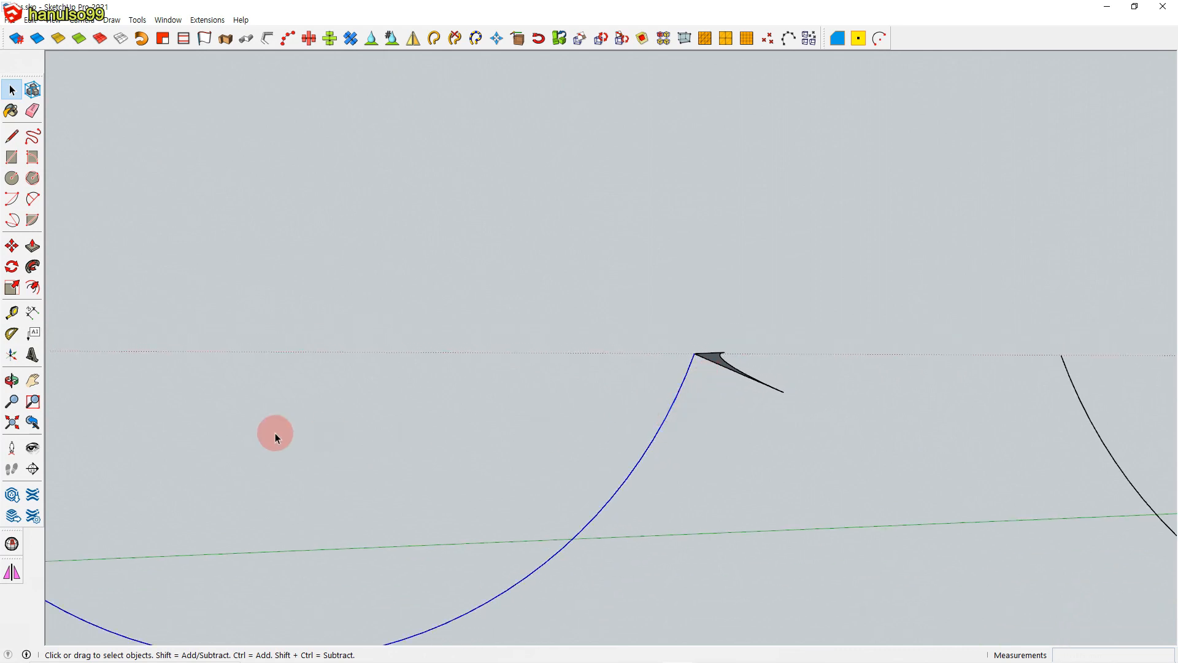
click(32, 267)
click(714, 361)
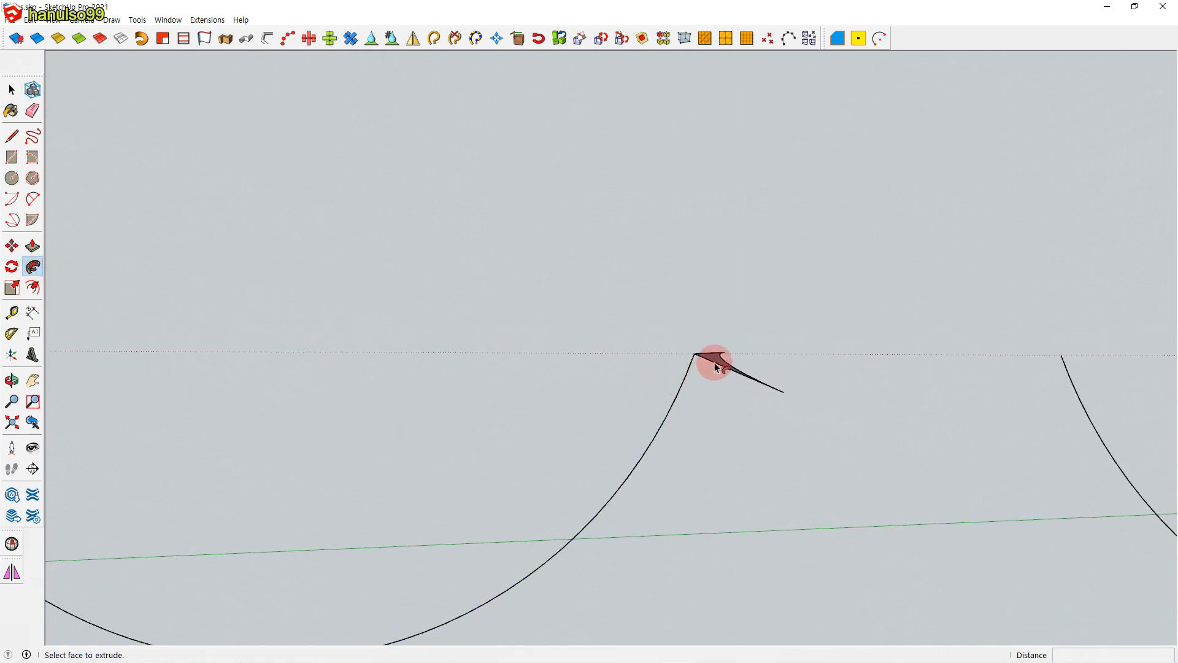
key(space)
Measure the end profile's edge on the perpendicular-profile sweep and inspect the shape from the front
middle_drag(727, 473, 632, 497)
scroll(632, 497, up, 5)
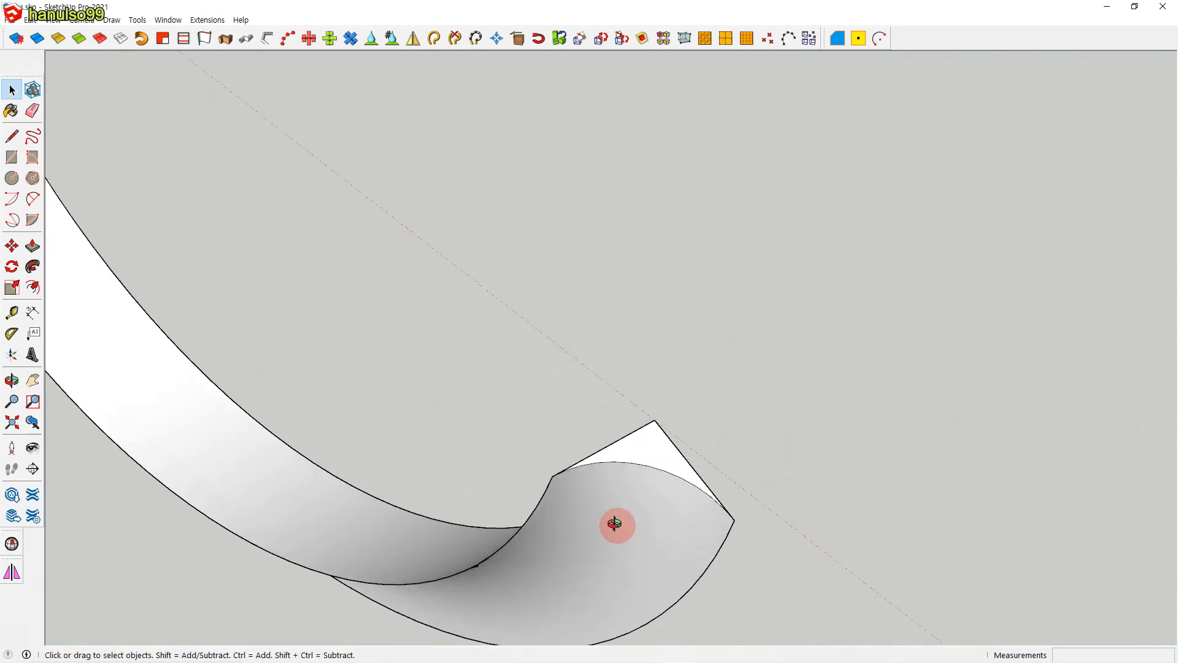
scroll(642, 434, down, 2)
key(t)
click(596, 398)
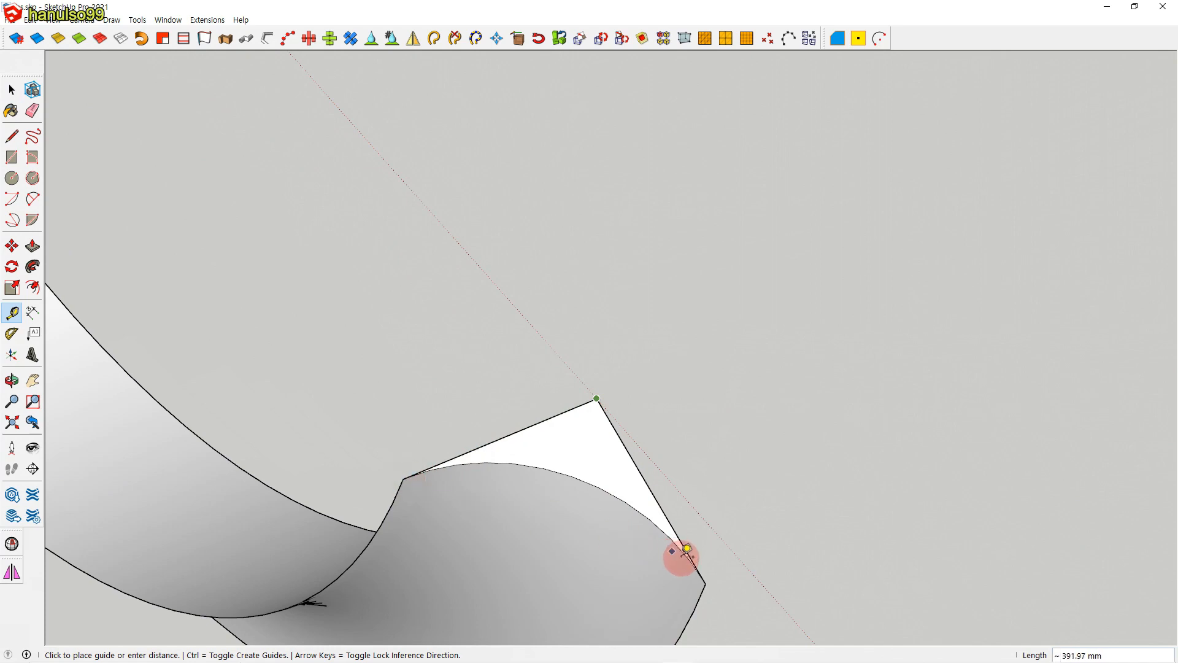
key(space)
scroll(700, 576, down, 3)
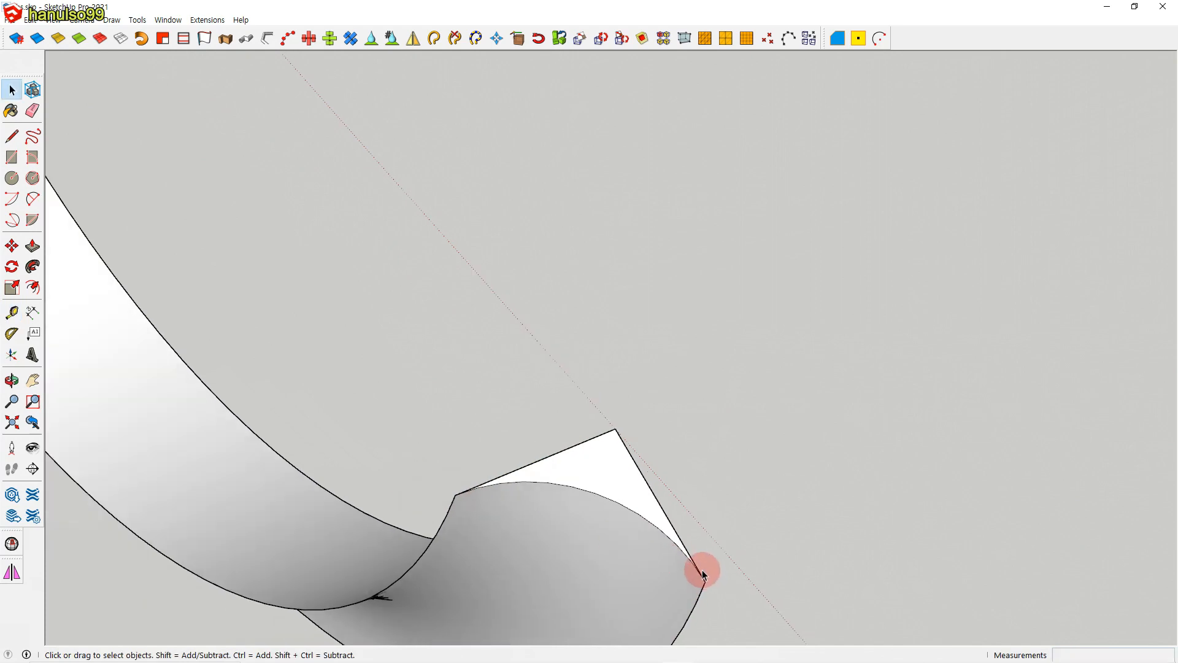
scroll(697, 576, down, 2)
key(ctrl+3)
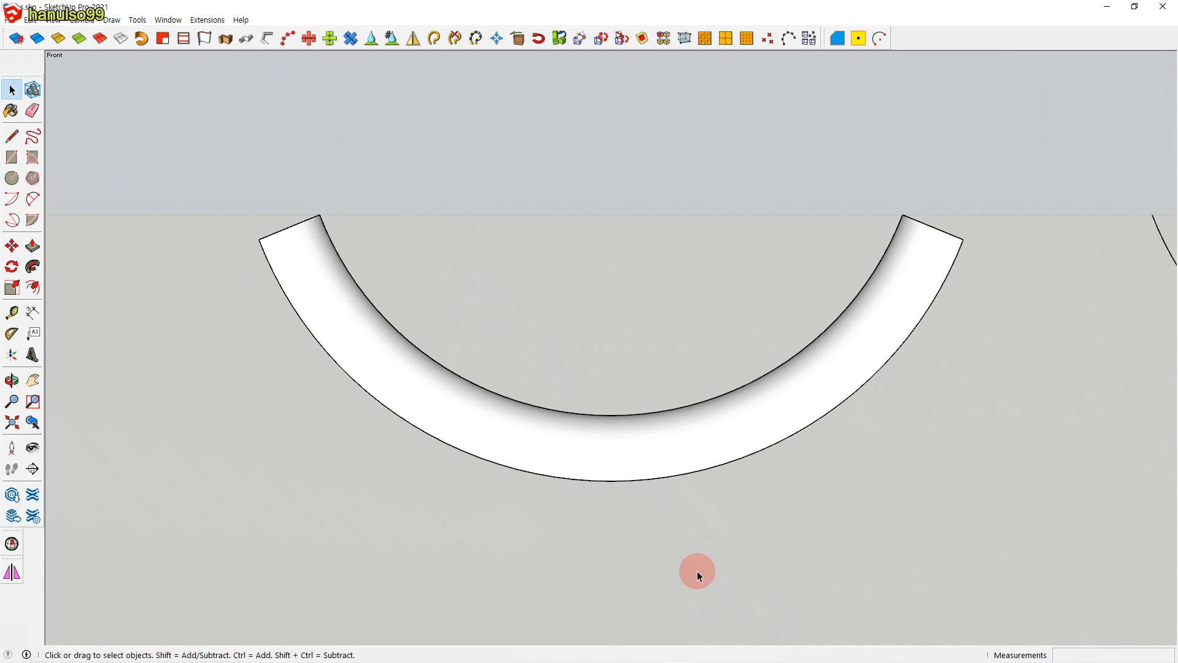
scroll(730, 544, down, 4)
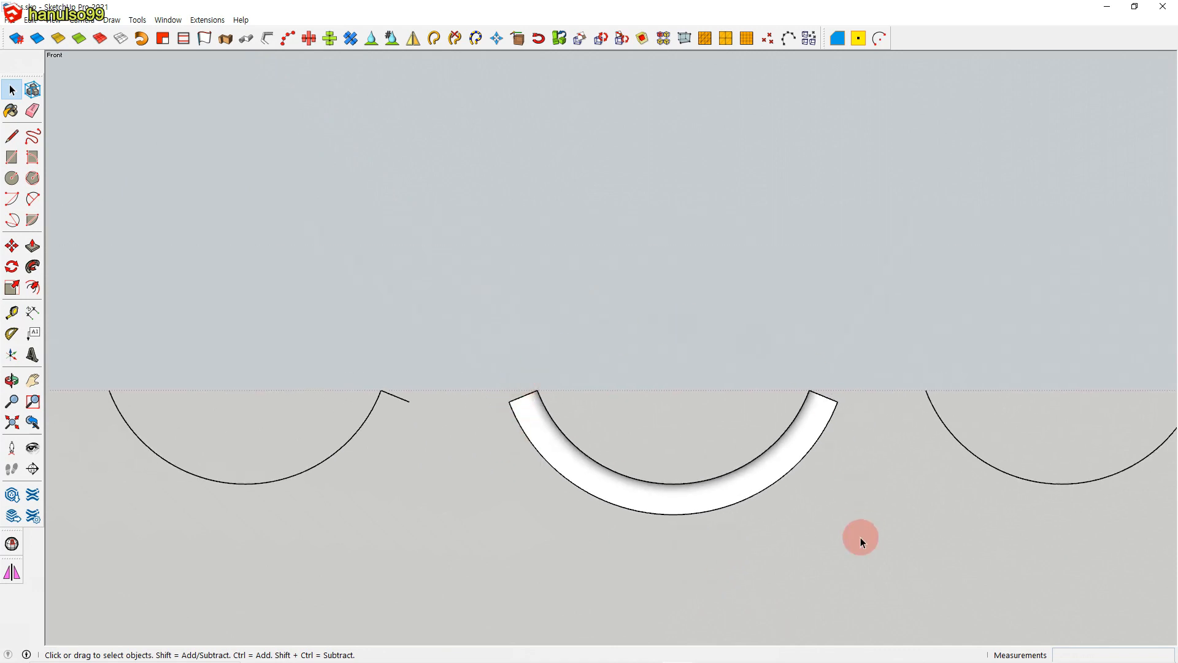
Sweep the adjacent vertical profile along its arc path with Follow Me for comparison with the perpendicular-profile sweep
shift+middle_drag(929, 514, 858, 519)
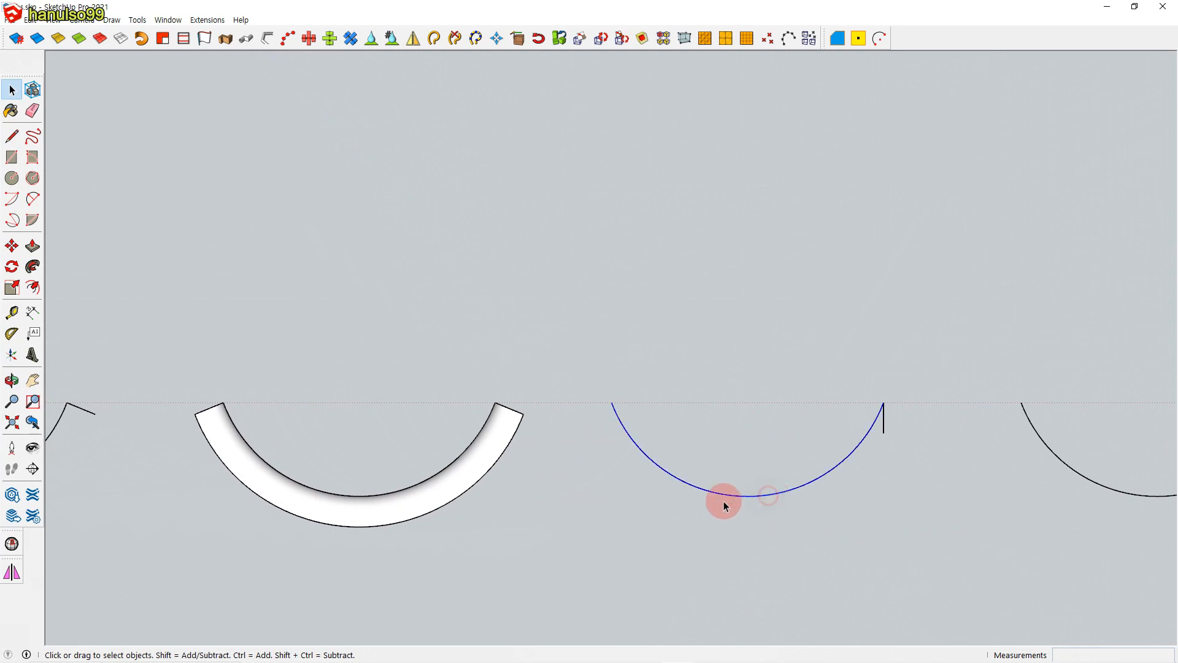
click(33, 266)
middle_drag(759, 538, 881, 439)
scroll(859, 394, up, 3)
click(858, 390)
key(space)
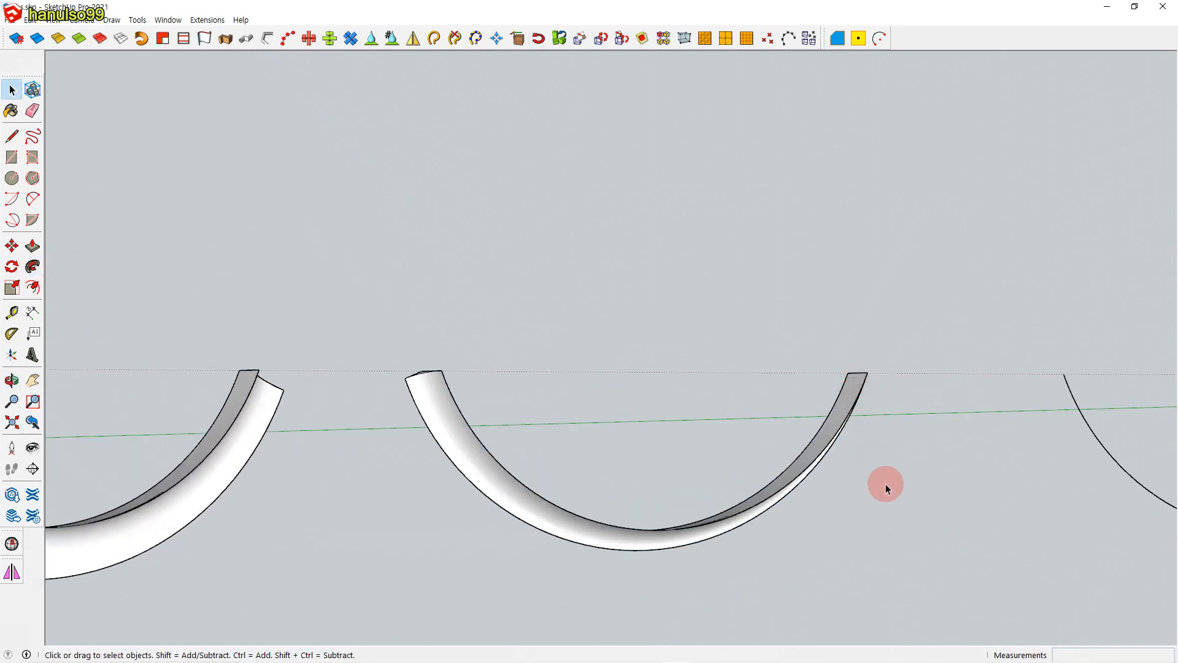
Examine the vertical profile's Follow Me sweep from the front, comparing its end angle and width with the adjacent perpendicular-profile sweep
middle_drag(886, 484, 800, 510)
key(F4)
scroll(800, 510, down, 3)
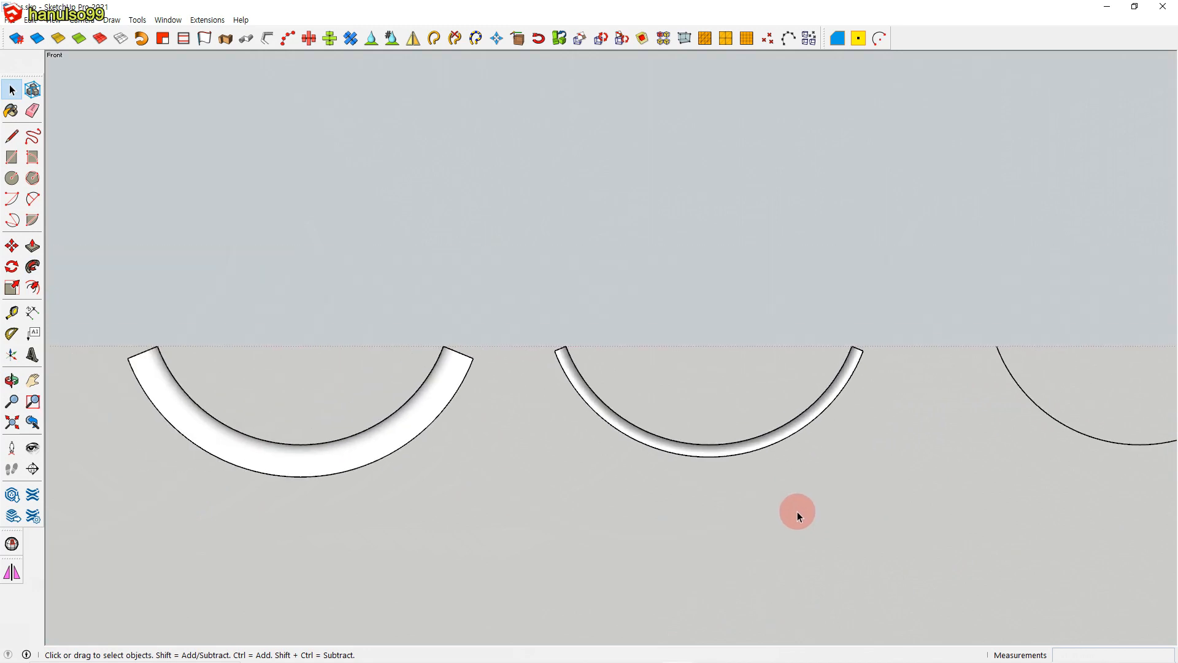
shift+middle_drag(812, 500, 863, 481)
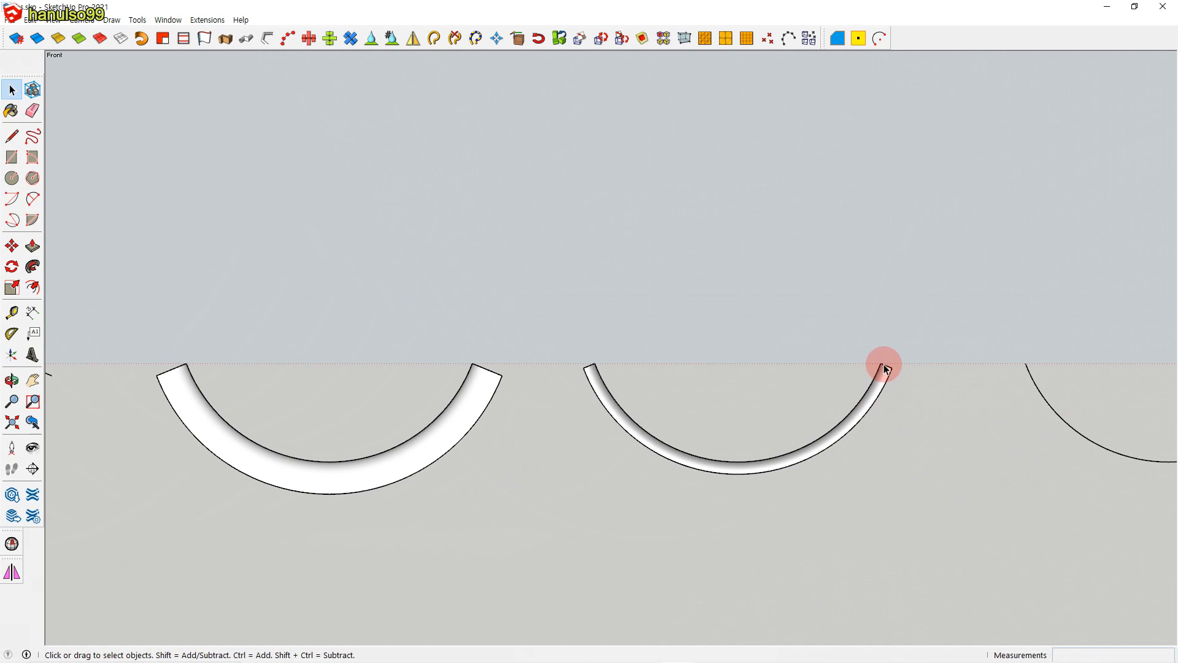
scroll(884, 367, up, 5)
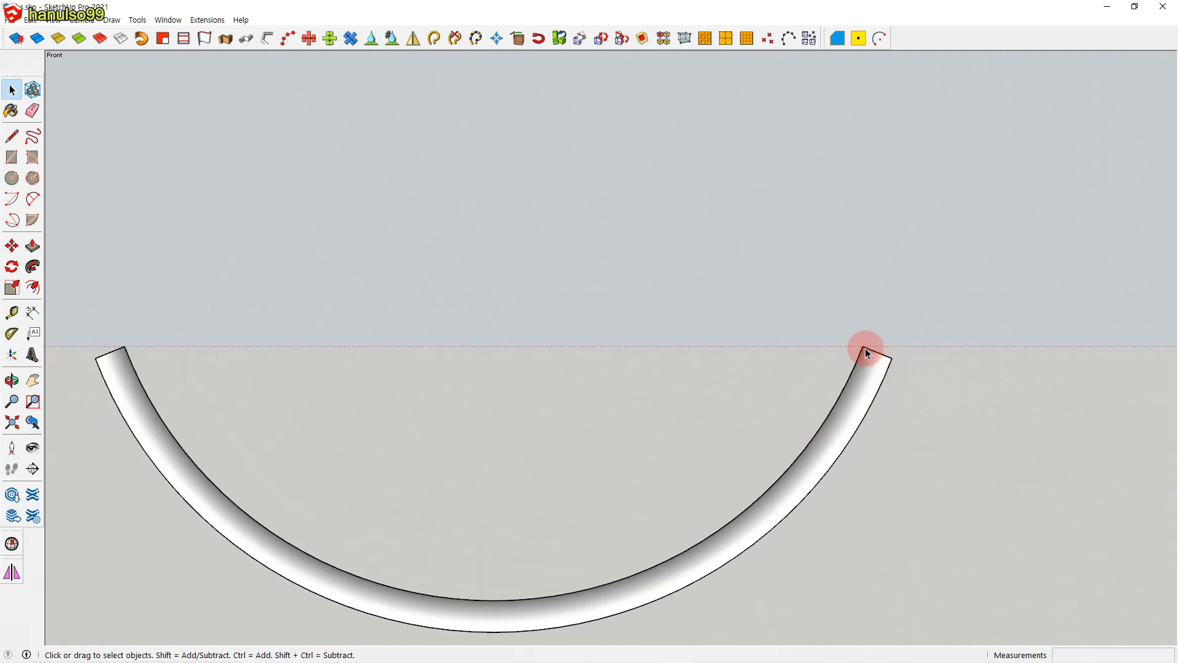
scroll(860, 371, down, 2)
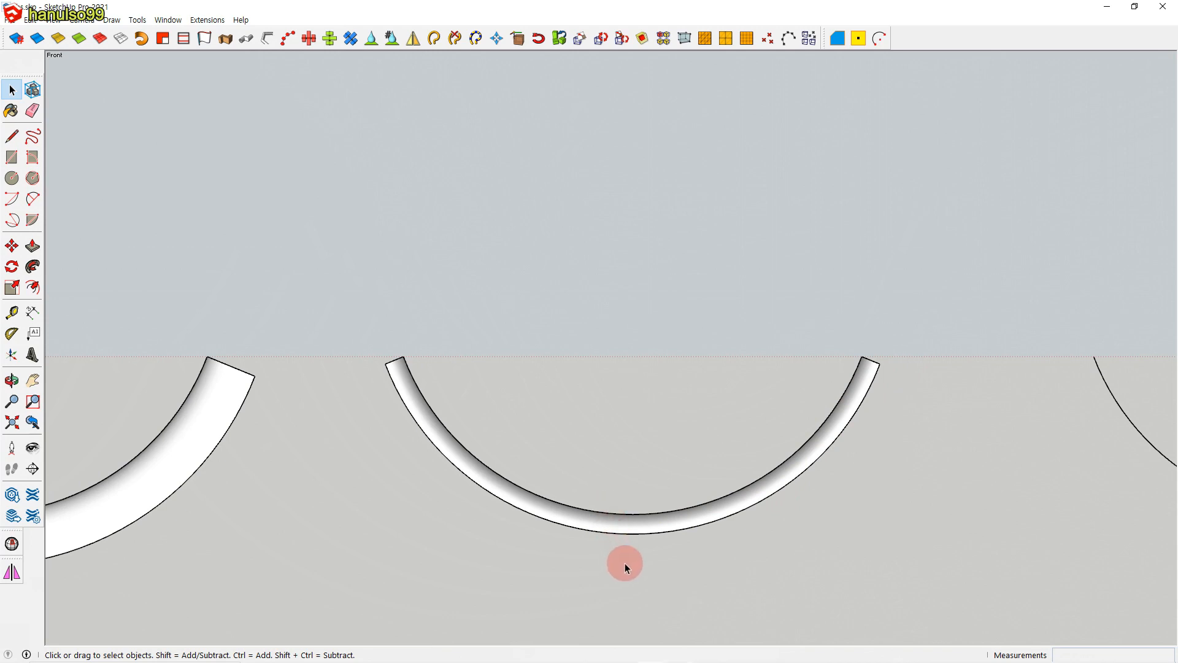
Undo the vertical profile's Follow Me sweep and extrude that profile along its arc with upright profile extrusion instead
key(ctrl+z)
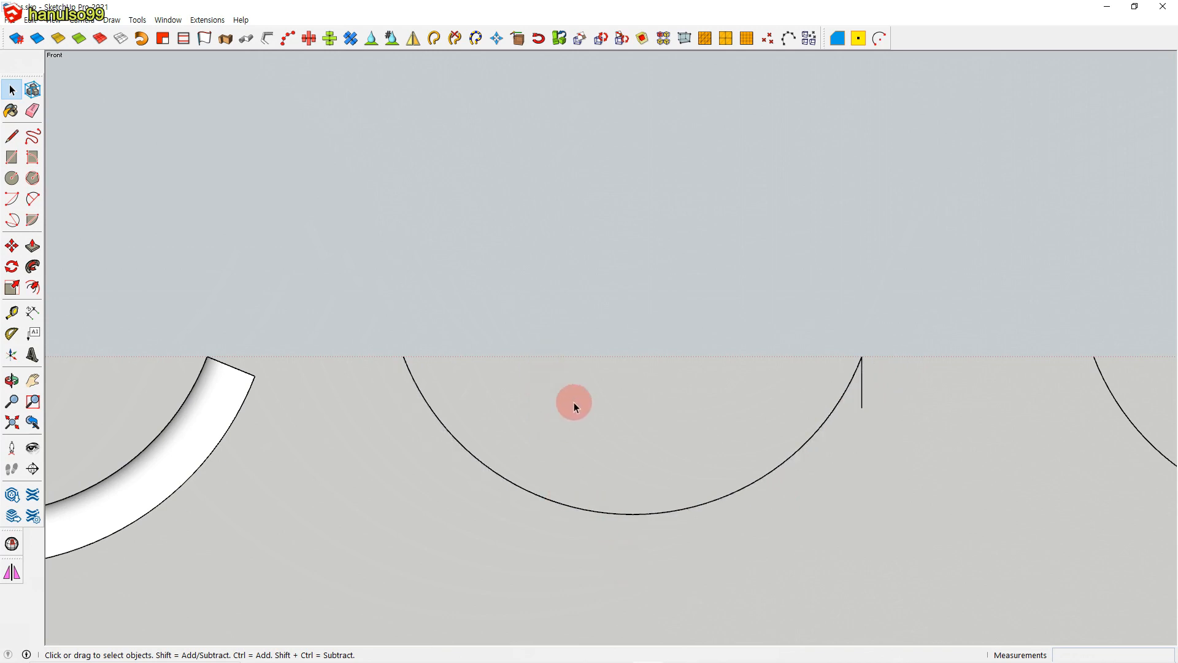
drag(370, 261, 901, 569)
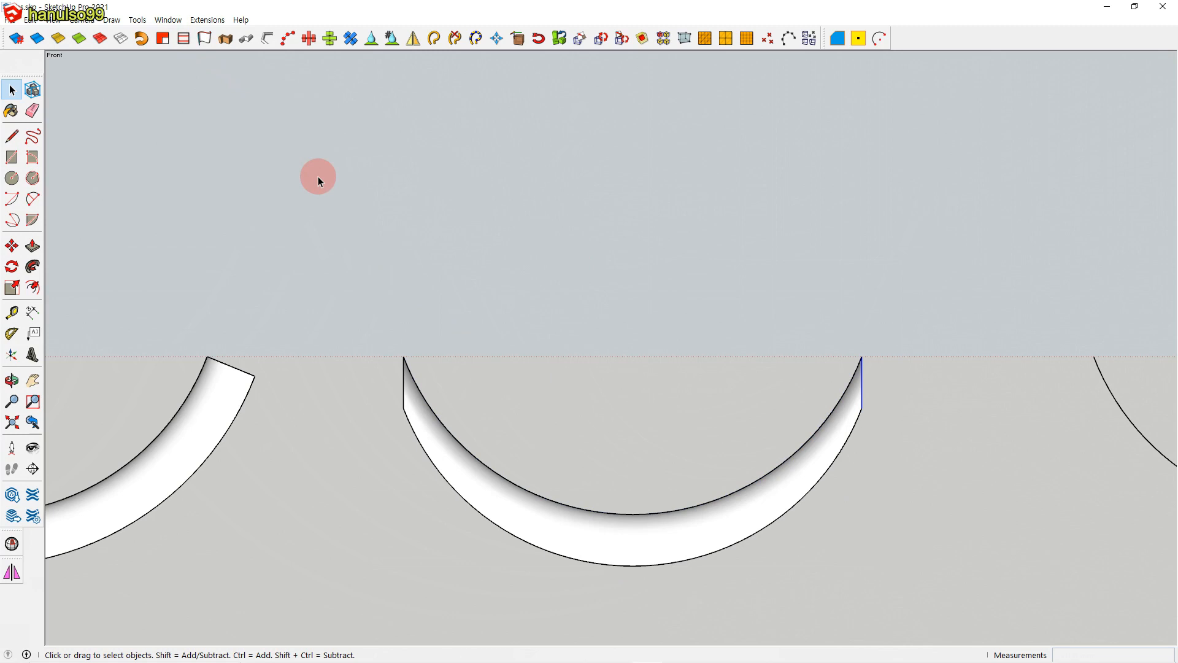
scroll(407, 222, down, 8)
shift+middle_drag(475, 262, 578, 295)
scroll(472, 289, up, 2)
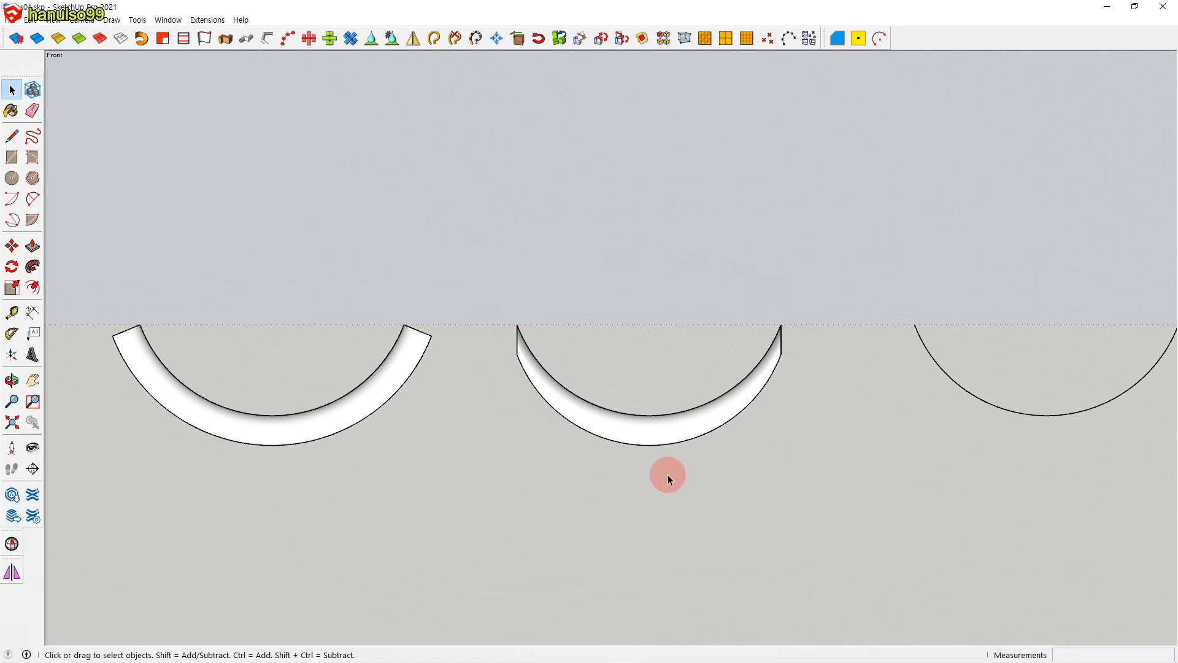
Extrude the slanted profile perpendicular to its arc's end along that arc with upright profile extrusion
scroll(594, 487, down, 3)
shift+middle_drag(518, 491, 693, 486)
drag(150, 347, 397, 473)
shift+middle_drag(397, 473, 570, 499)
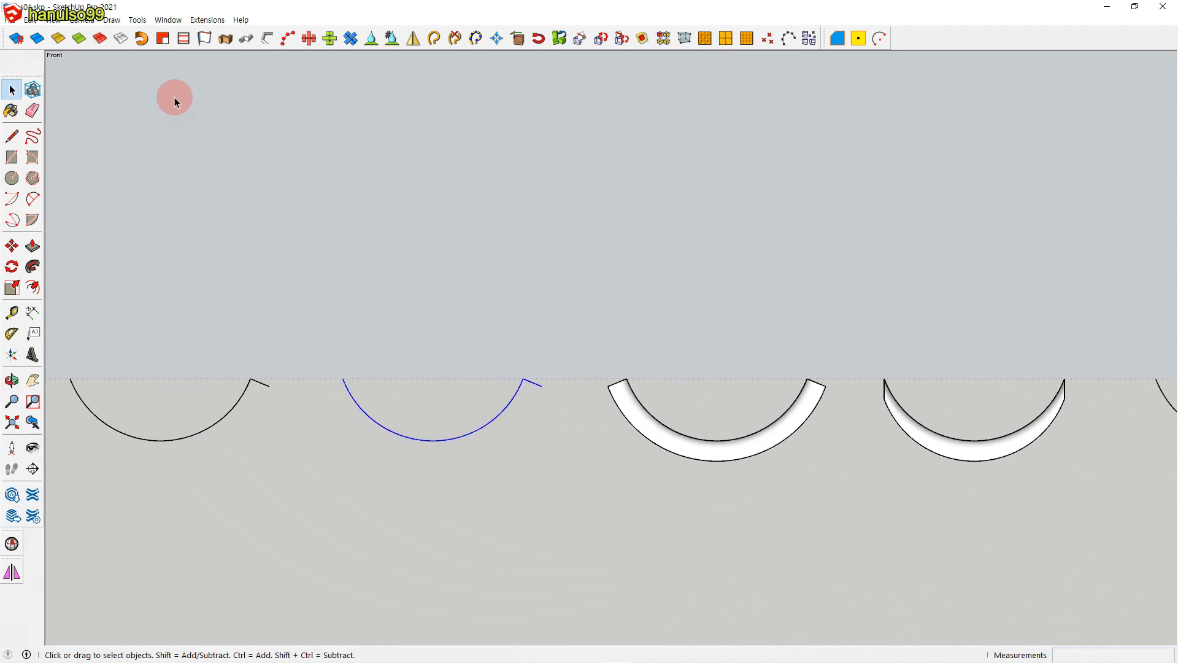
click(366, 281)
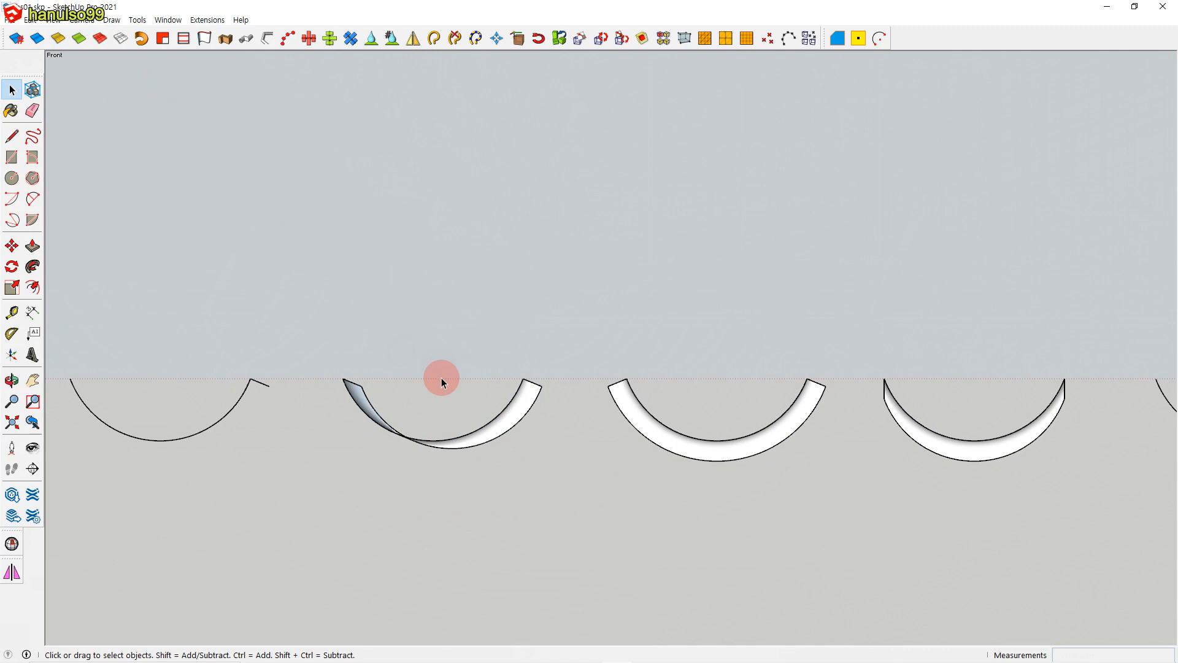
scroll(441, 382, up, 2)
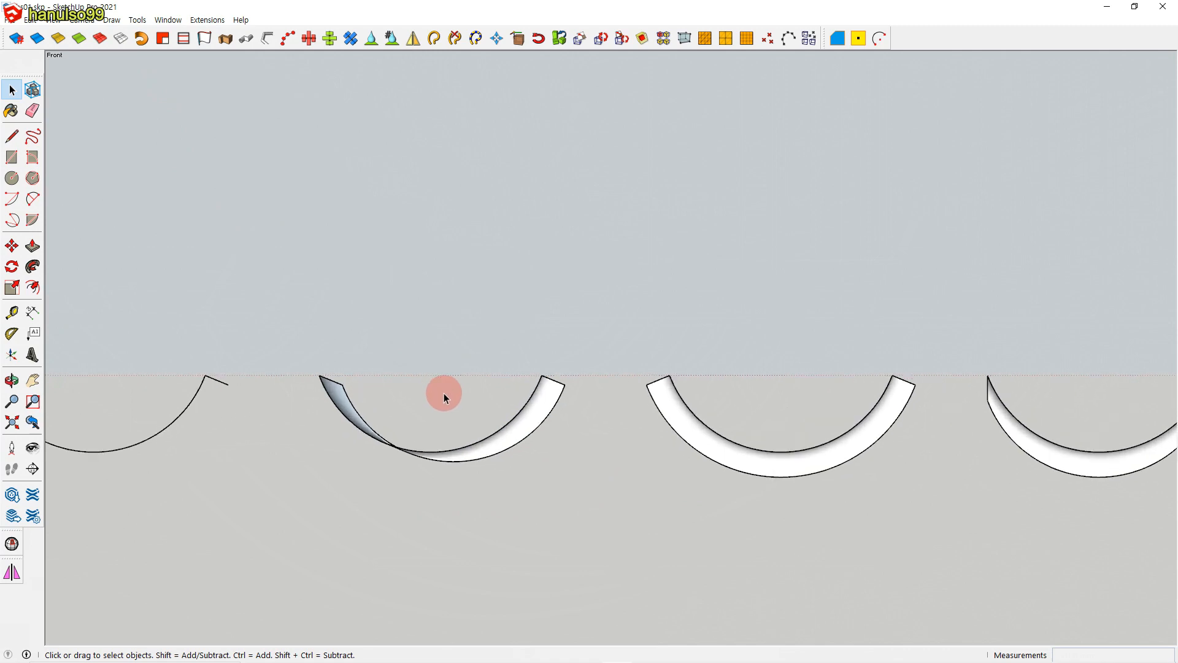
Compare the two upright extrusions with the perpendicular-profile Follow Me sweep from the front and back
drag(296, 326, 597, 514)
middle_drag(596, 514, 690, 363)
drag(715, 342, 1018, 546)
click(1017, 546)
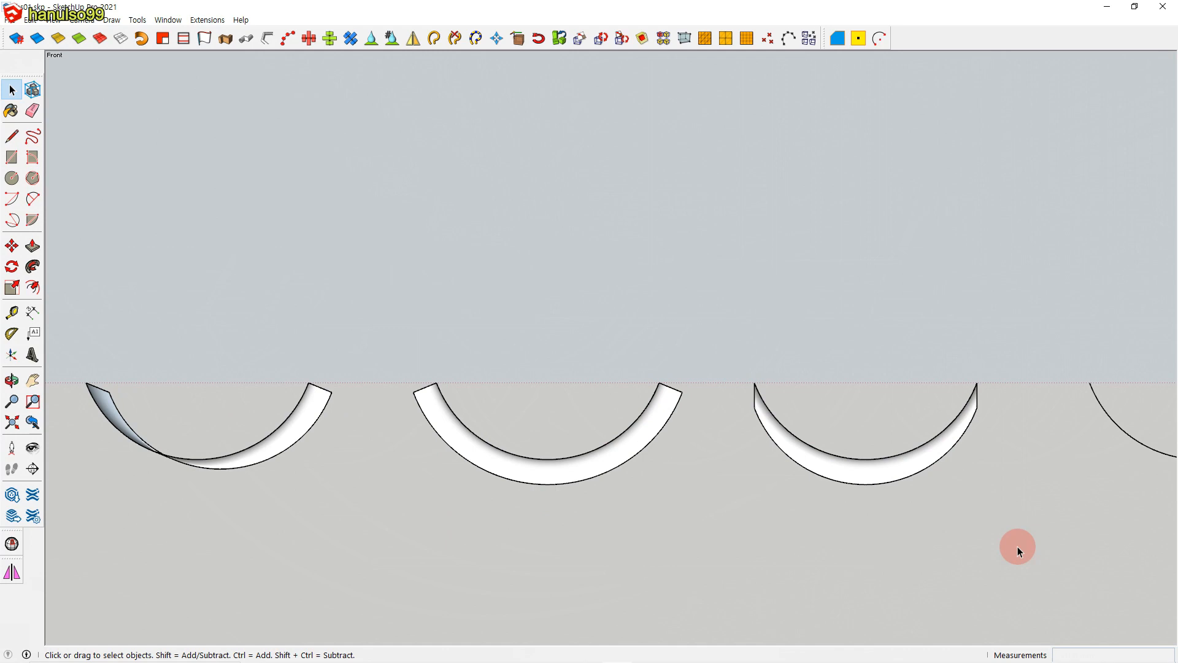
key(F4)
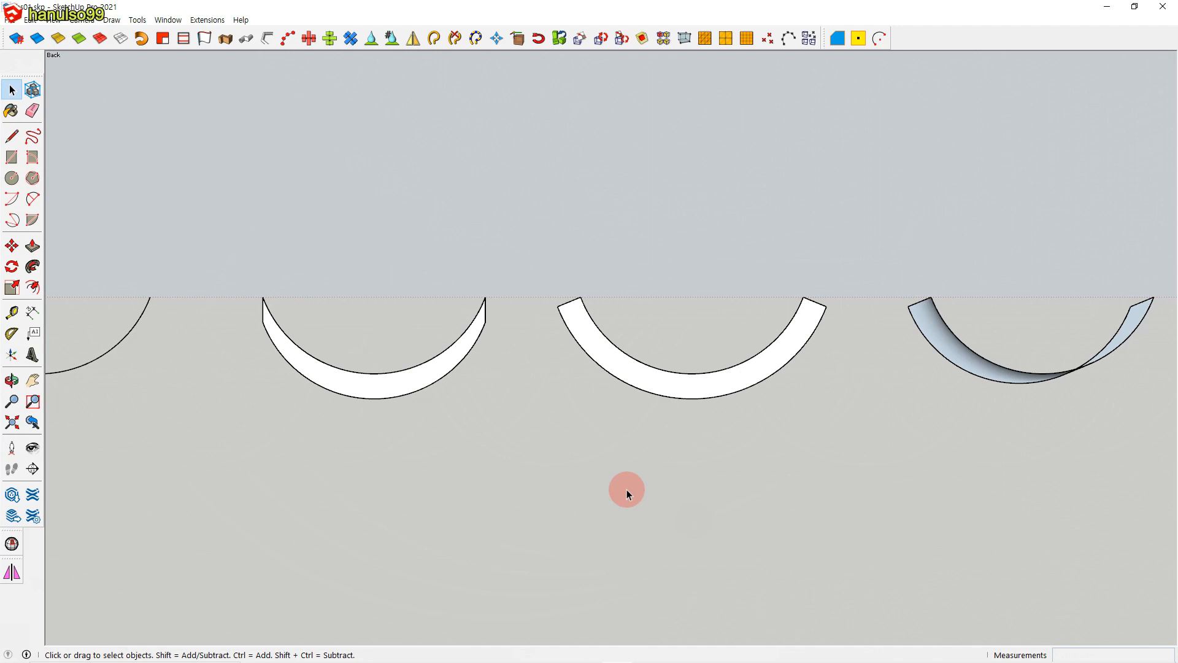
Check the vertical-profile extrusion against its end edge by previewing a copy of that edge along the arc
scroll(554, 459, up, 1)
scroll(555, 459, up, 2)
shift+middle_drag(424, 437, 739, 572)
click(424, 374)
scroll(425, 377, up, 2)
key(m)
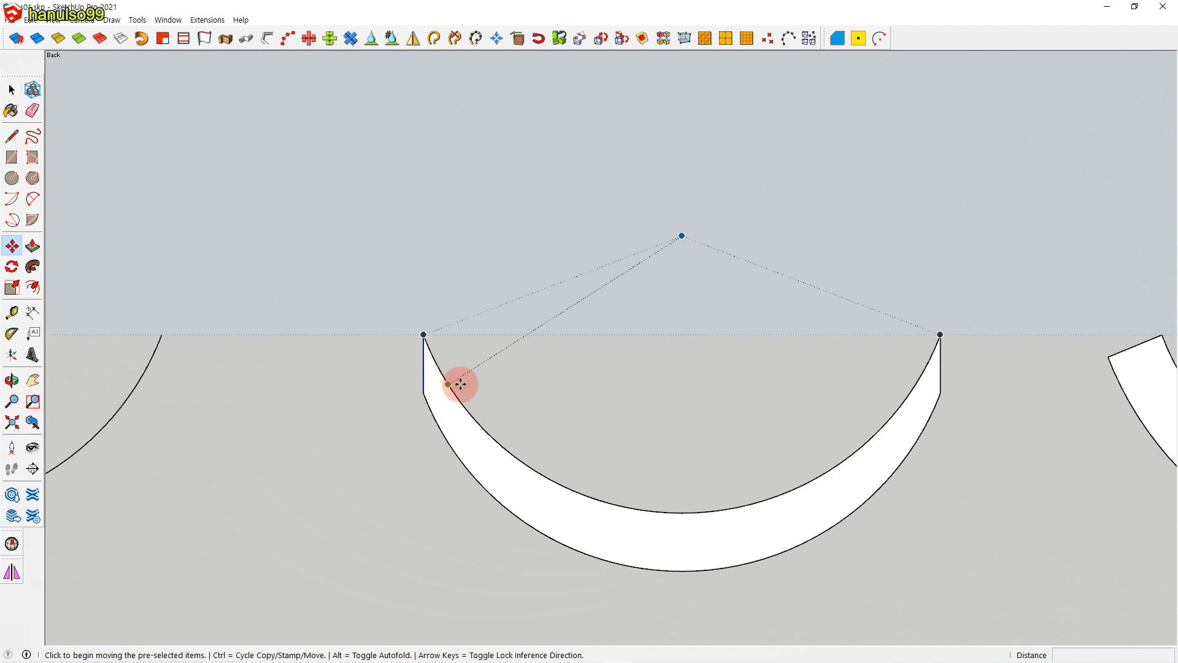
click(423, 334)
key(ctrl)
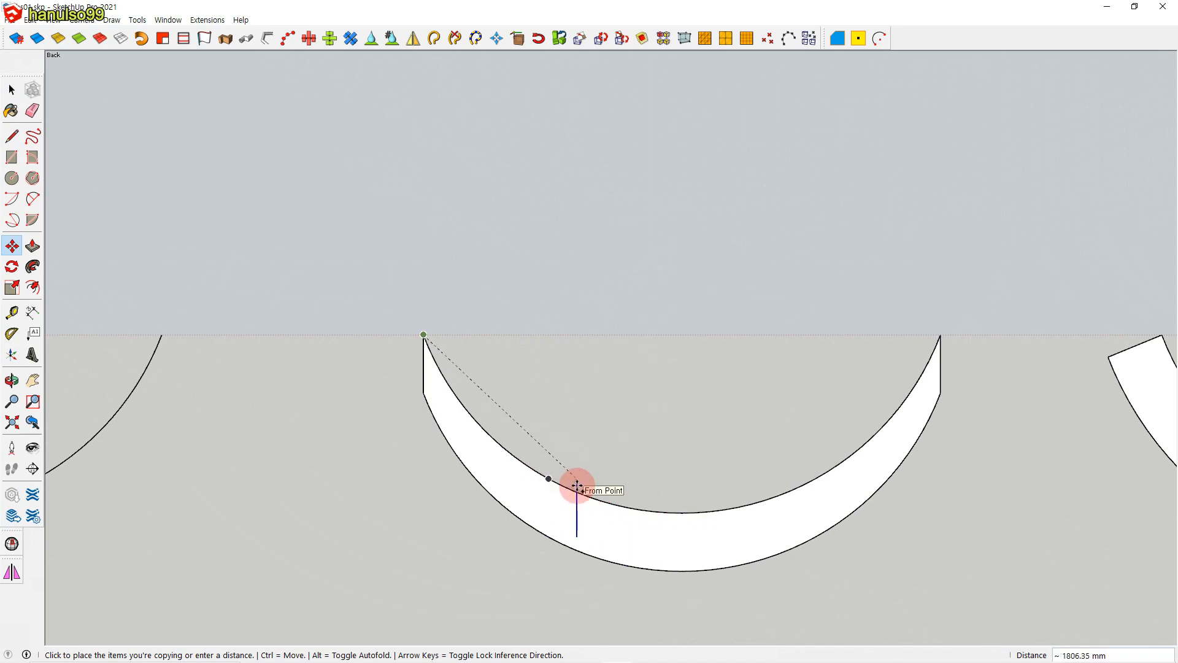
key(space)
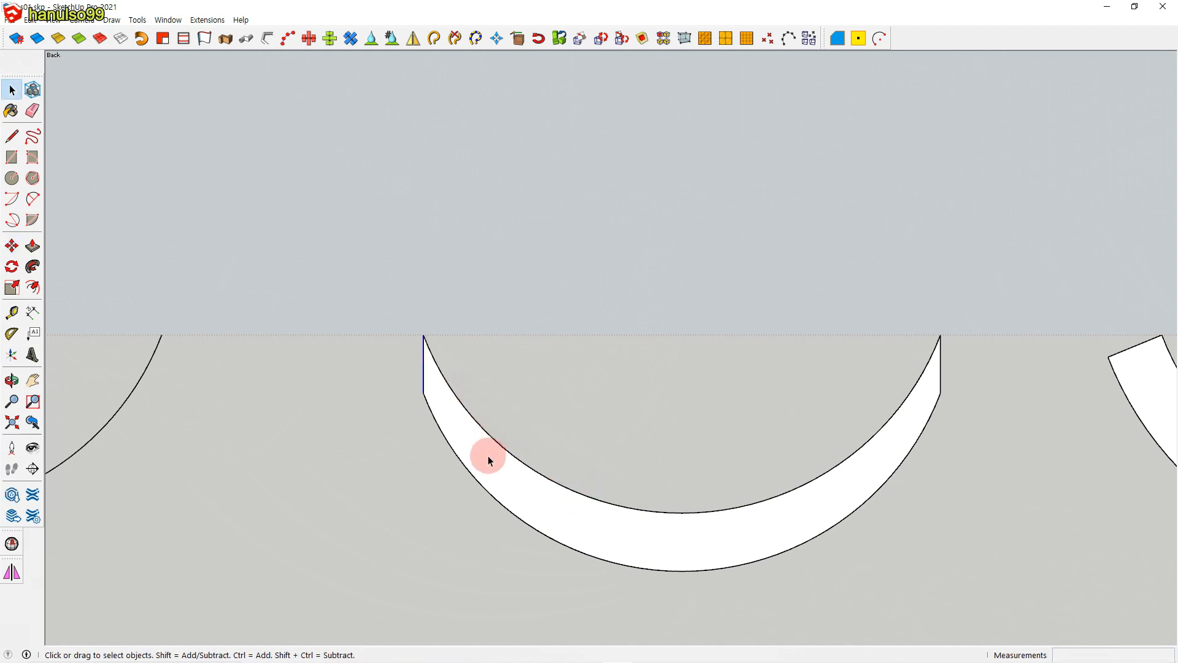
Measure the width of the vertical-profile extrusion perpendicular to its arc partway along the curve
scroll(481, 477, up, 2)
key(t)
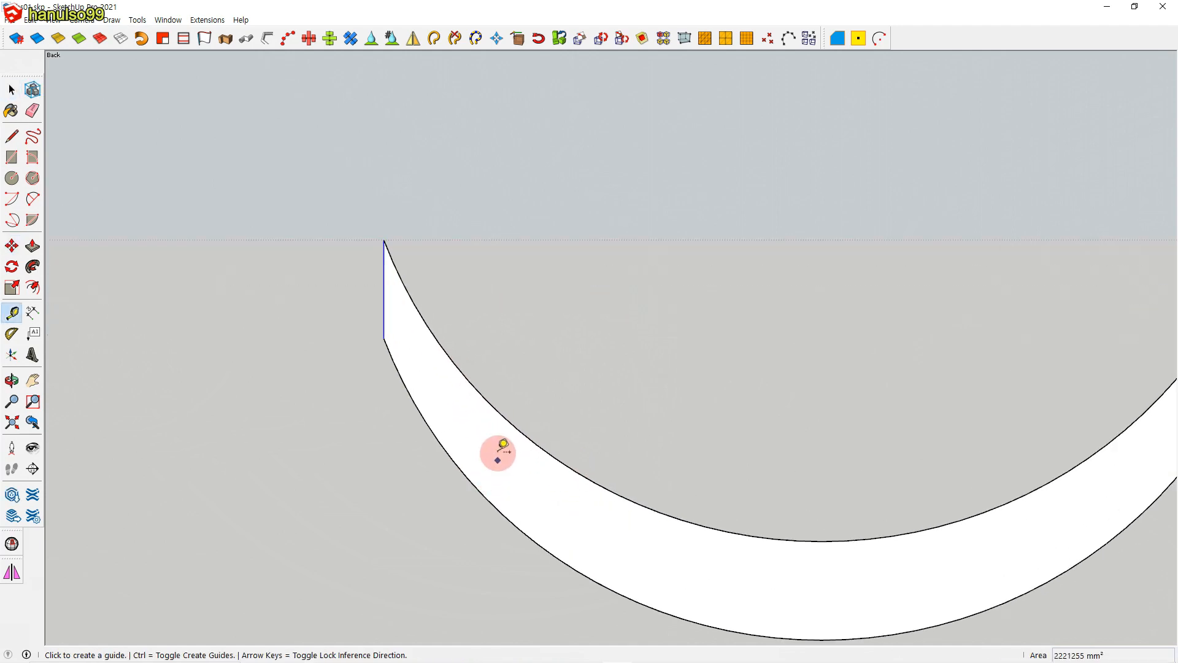
click(519, 429)
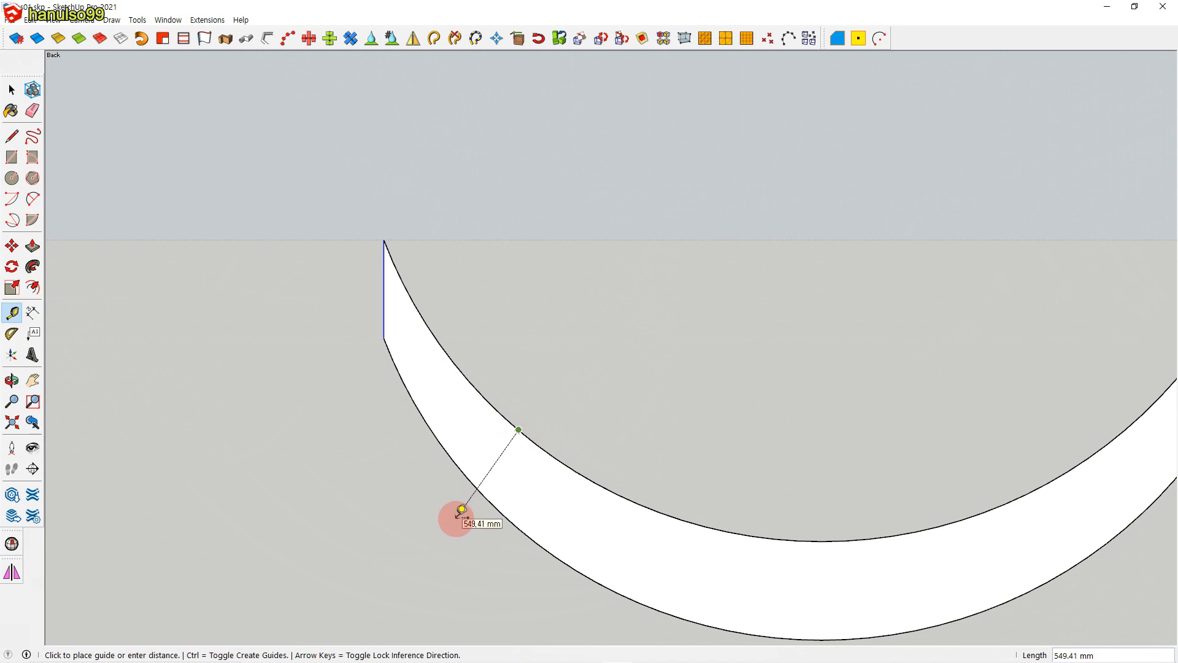
key(Escape)
key(space)
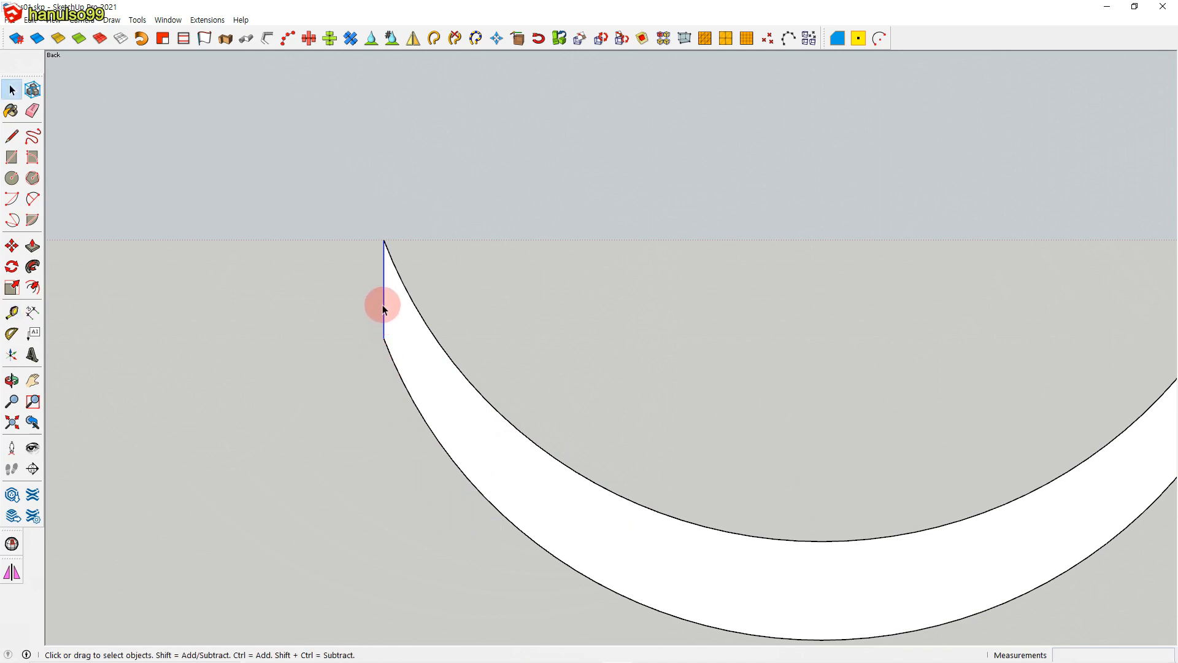
scroll(531, 506, down, 2)
scroll(616, 513, down, 3)
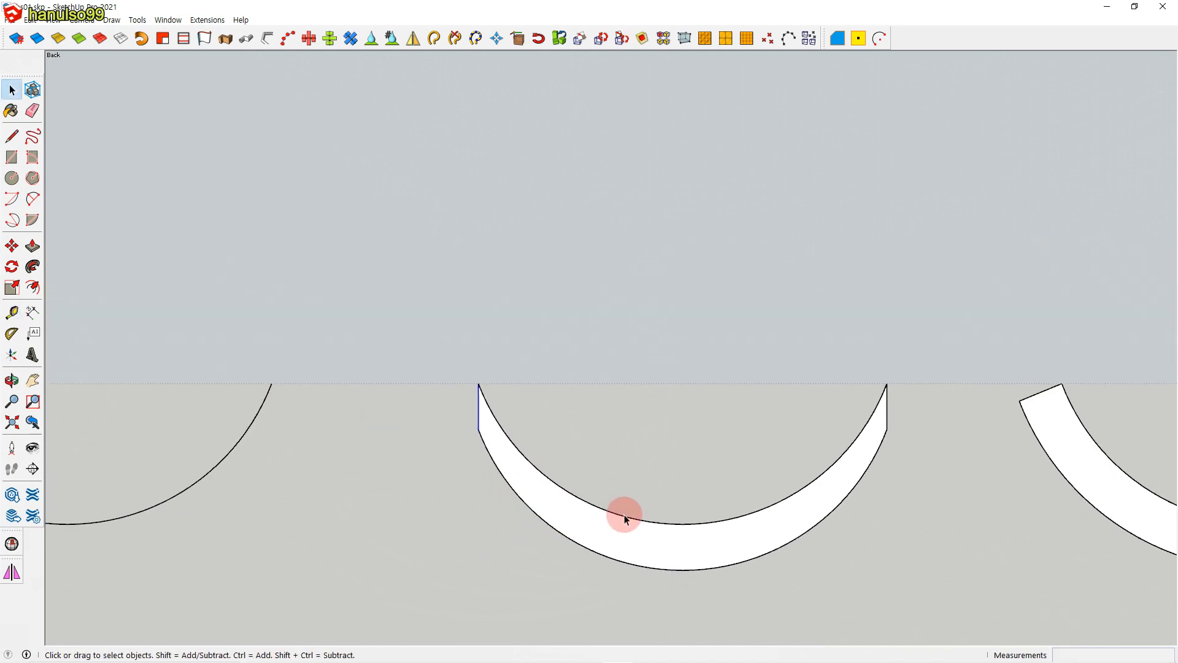
mouse_move(888, 551)
middle_down()
mouse_move(552, 499)
mouse_move(705, 453)
mouse_move(590, 408)
middle_up()
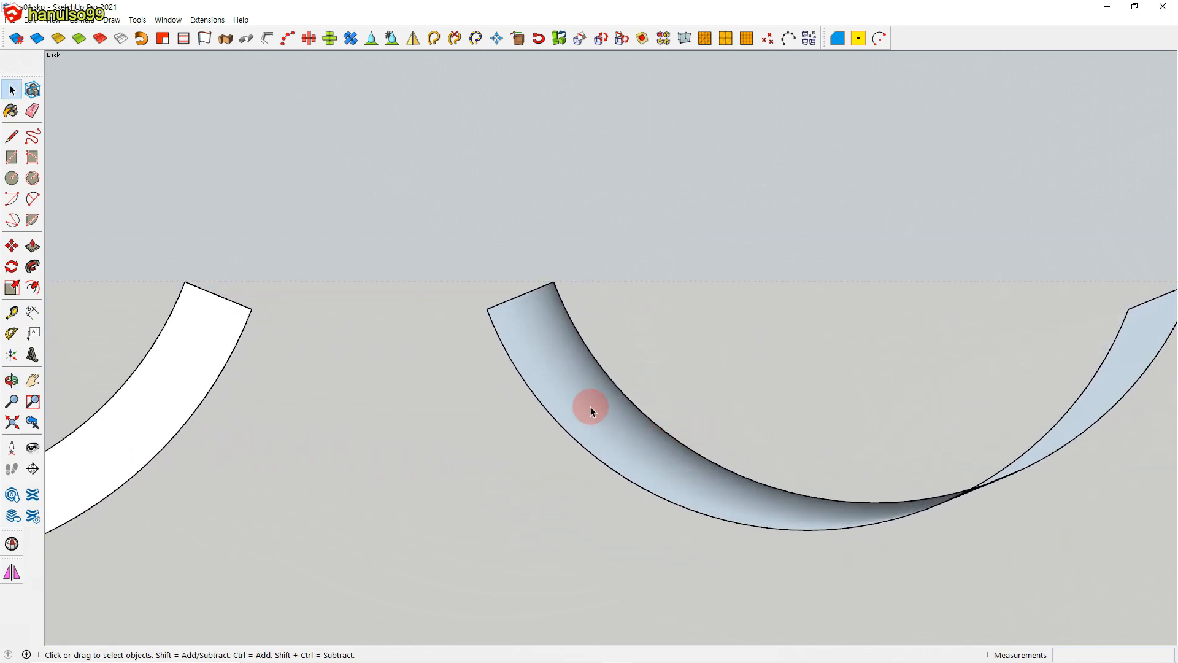
Check the twisted extrusion against its slanted end edge by previewing a copy of that edge along the arc
click(522, 297)
key(m)
key(ctrl)
click(553, 282)
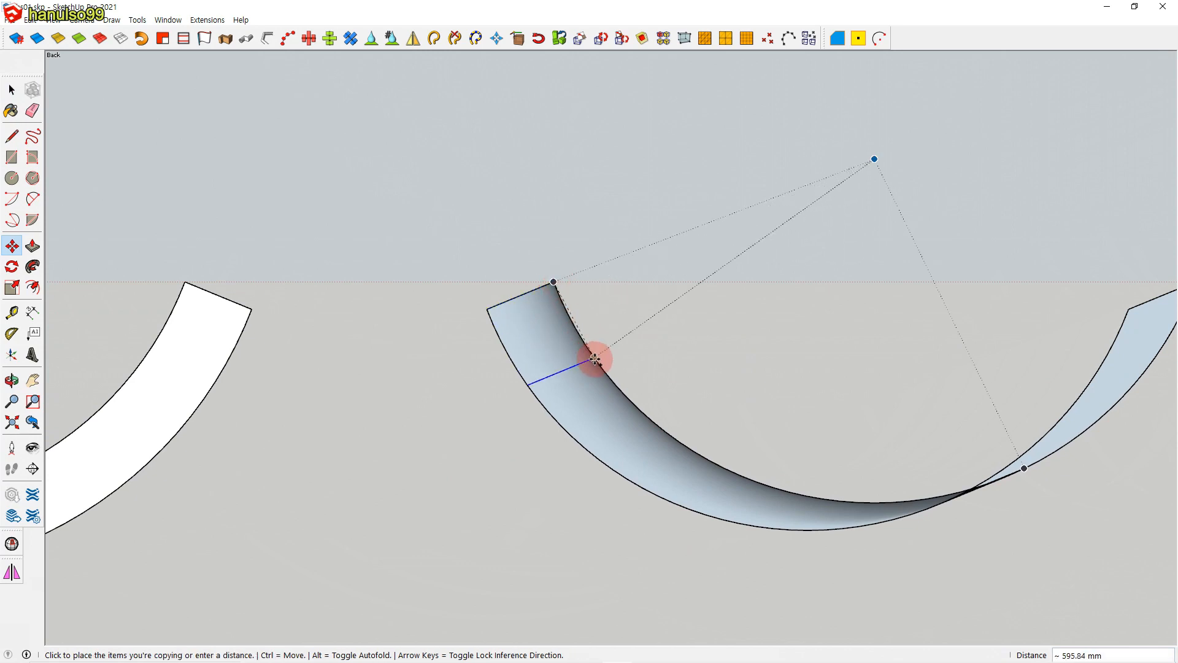
shift+middle_drag(638, 413, 518, 360)
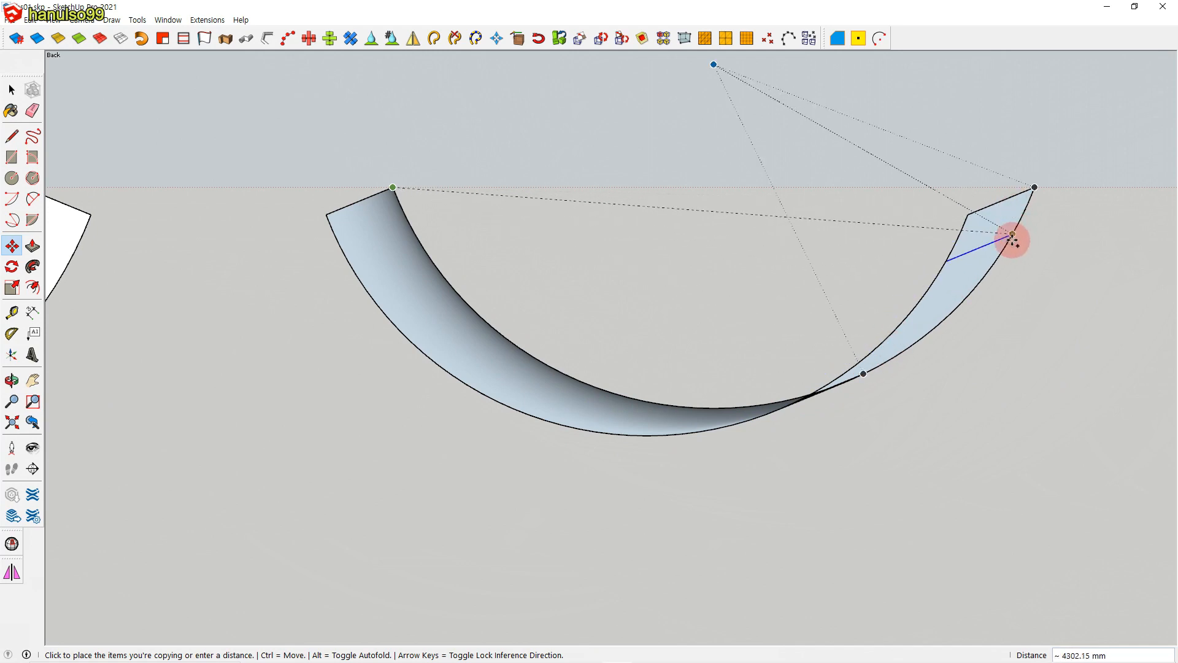
key(space)
scroll(926, 424, down, 8)
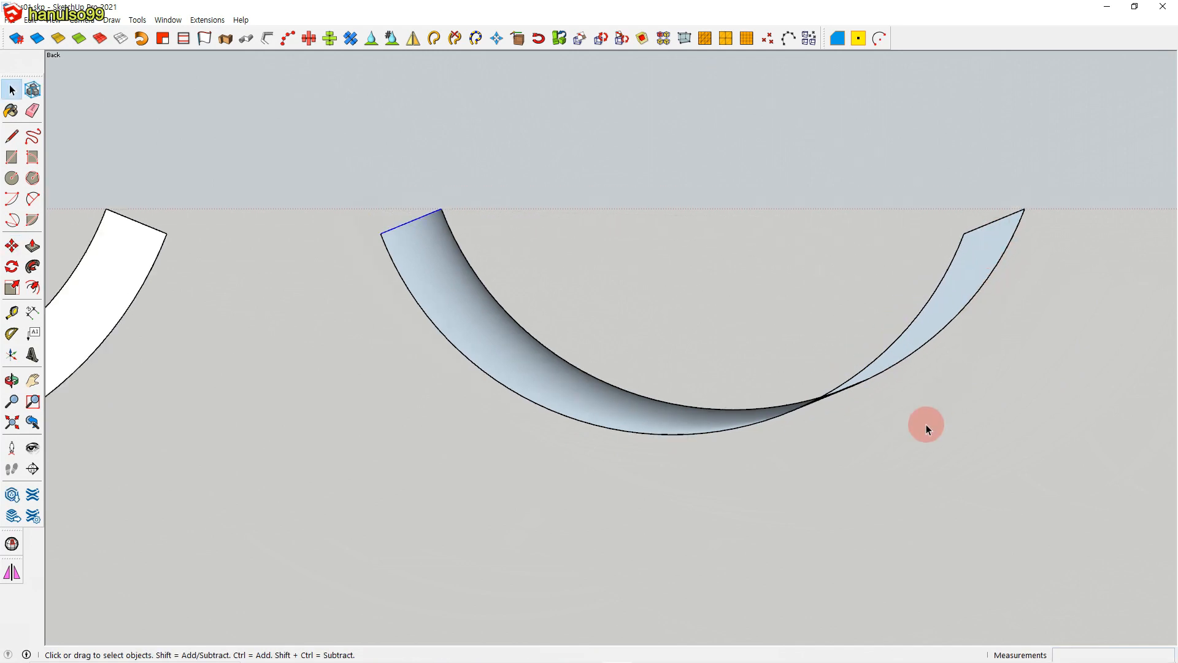
key(ctrl+3)
scroll(922, 424, down, 1)
shift+middle_drag(920, 443, 775, 466)
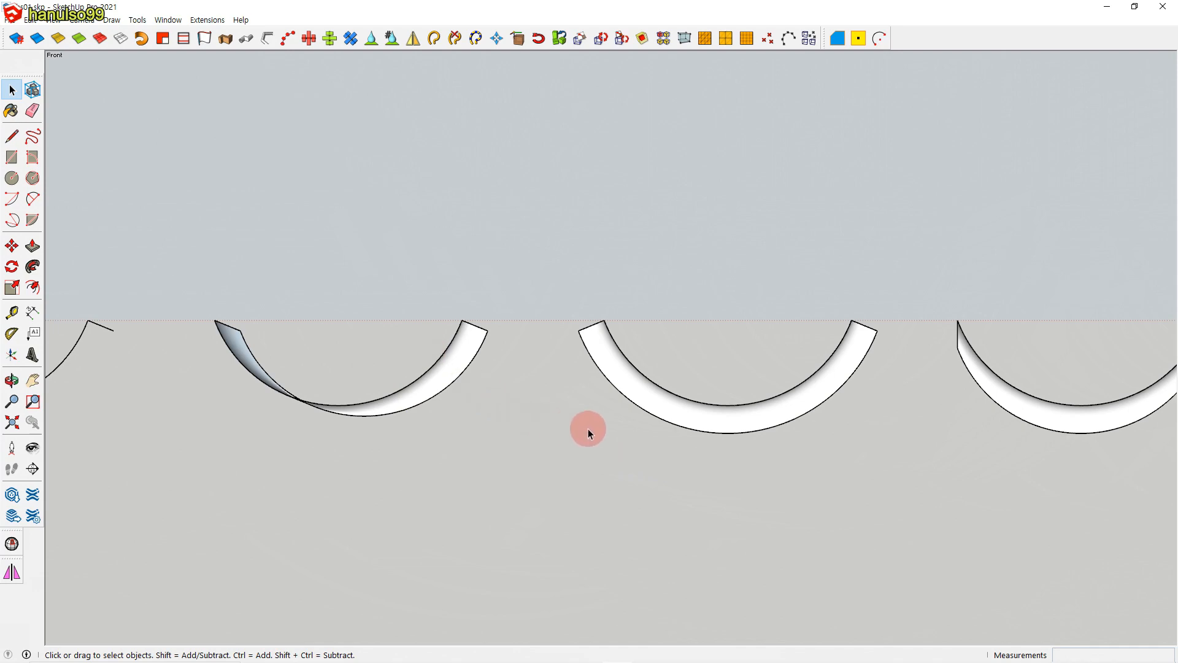
Check the upright spiral extrusion's cross-section by previewing a copy of its U-shaped end face along the spiral
scroll(590, 428, down, 4)
shift+middle_drag(911, 474, 756, 483)
scroll(907, 469, down, 2)
shift+middle_drag(907, 469, 703, 500)
scroll(768, 485, up, 5)
scroll(756, 476, up, 1)
click(702, 482)
scroll(702, 481, up, 2)
key(m)
key(ctrl)
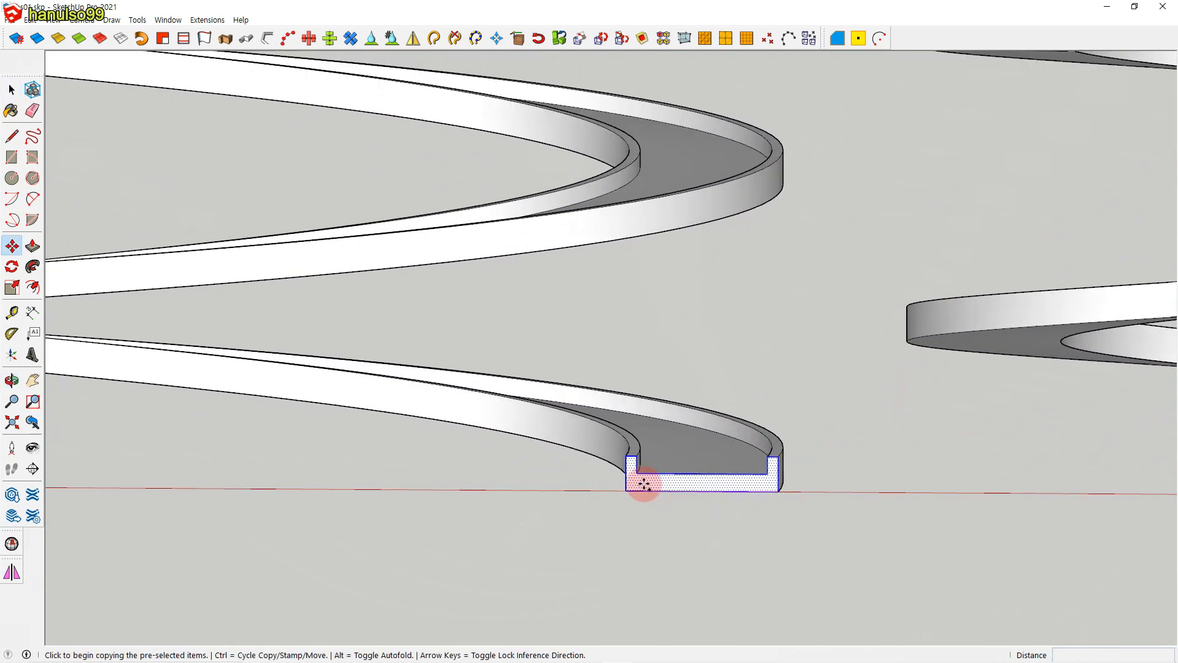
click(627, 456)
shift+middle_drag(589, 413, 781, 568)
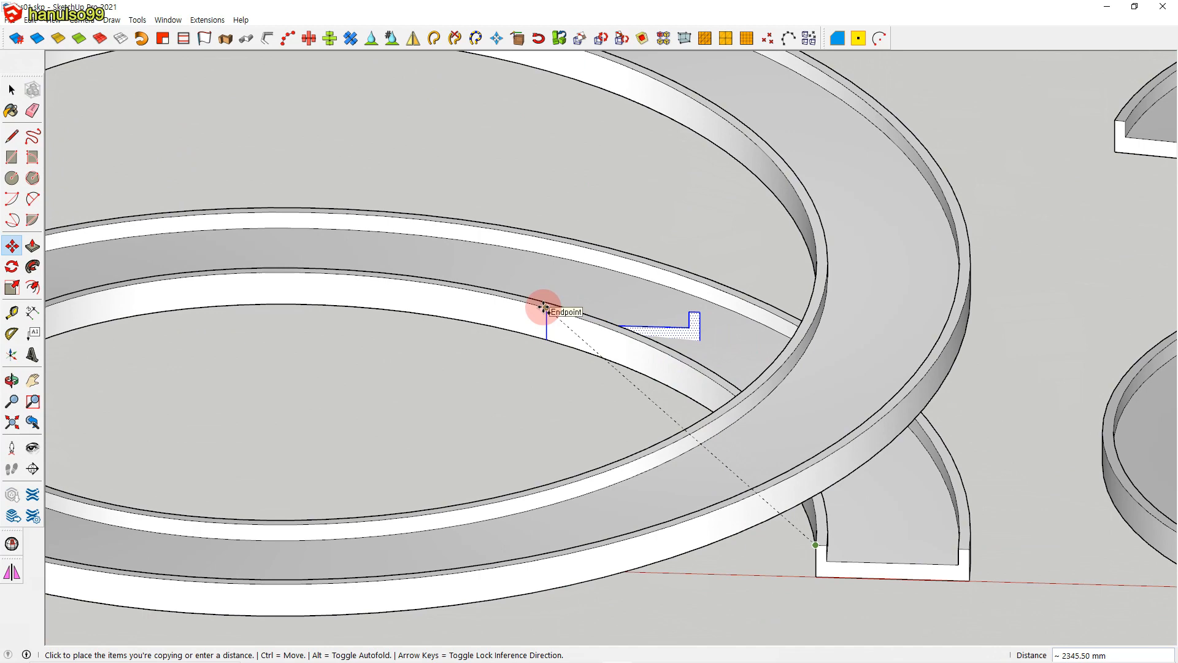
key(Escape)
key(space)
middle_drag(543, 308, 719, 494)
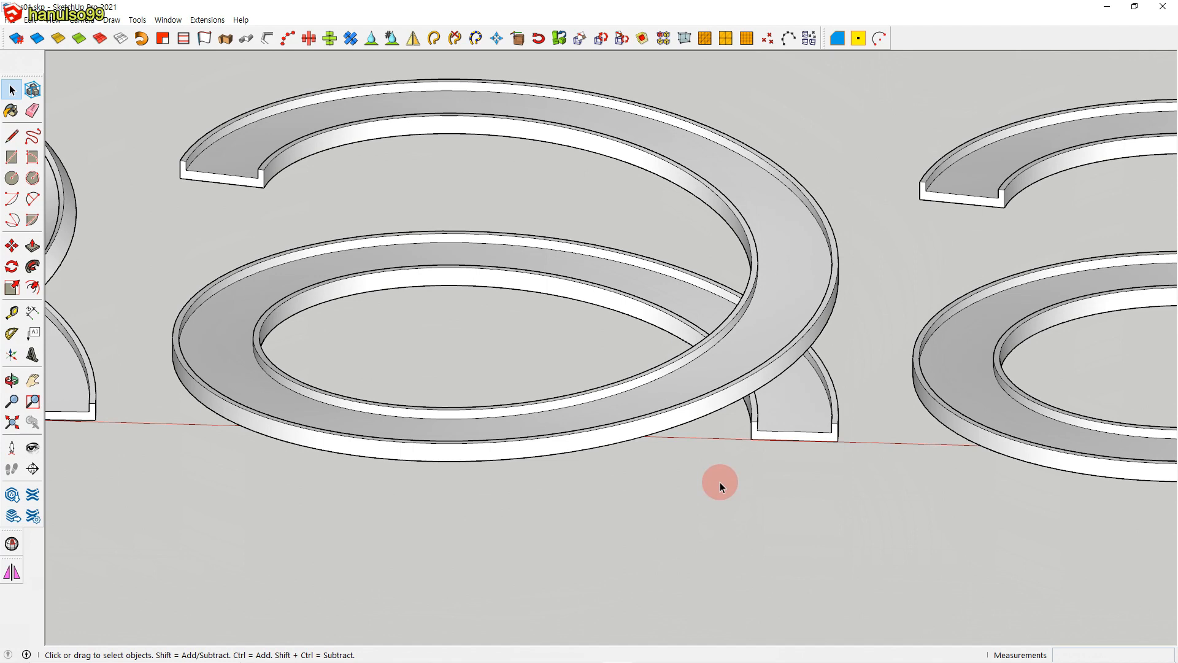
Delete the spiral extrusion farthest from the origin and inspect its path and profile from the top and front
scroll(720, 481, down, 10)
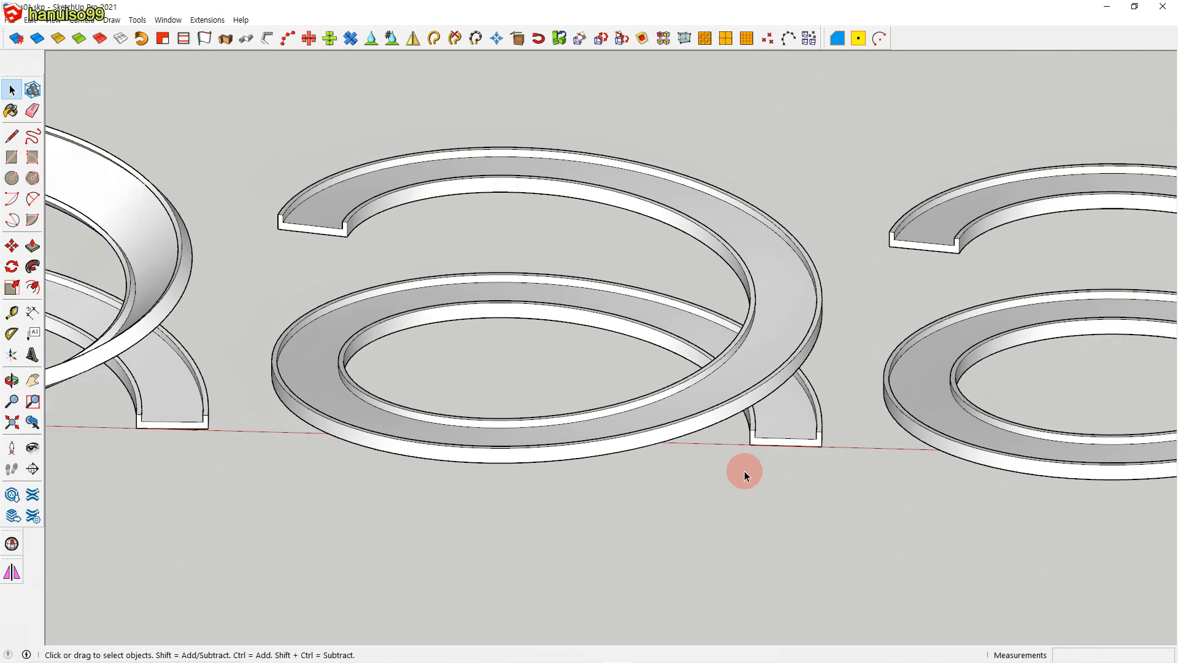
mouse_move(731, 468)
middle_down()
mouse_move(742, 515)
mouse_move(741, 464)
middle_up()
click(740, 464)
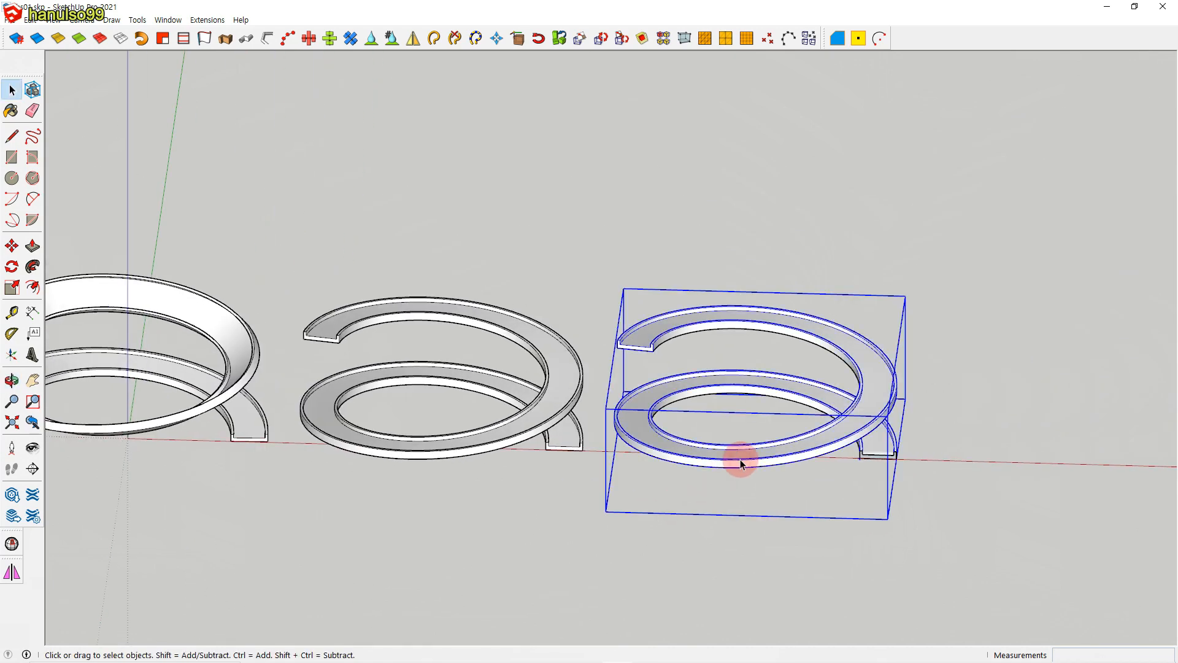
key(Delete)
key(F2)
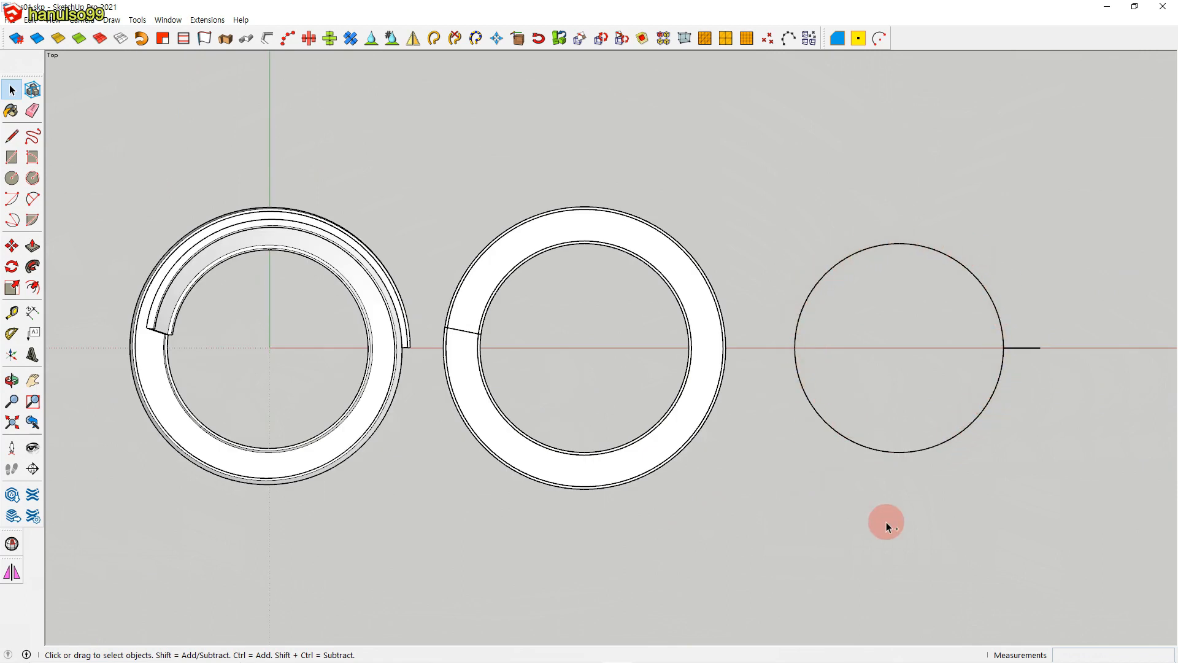
key(F3)
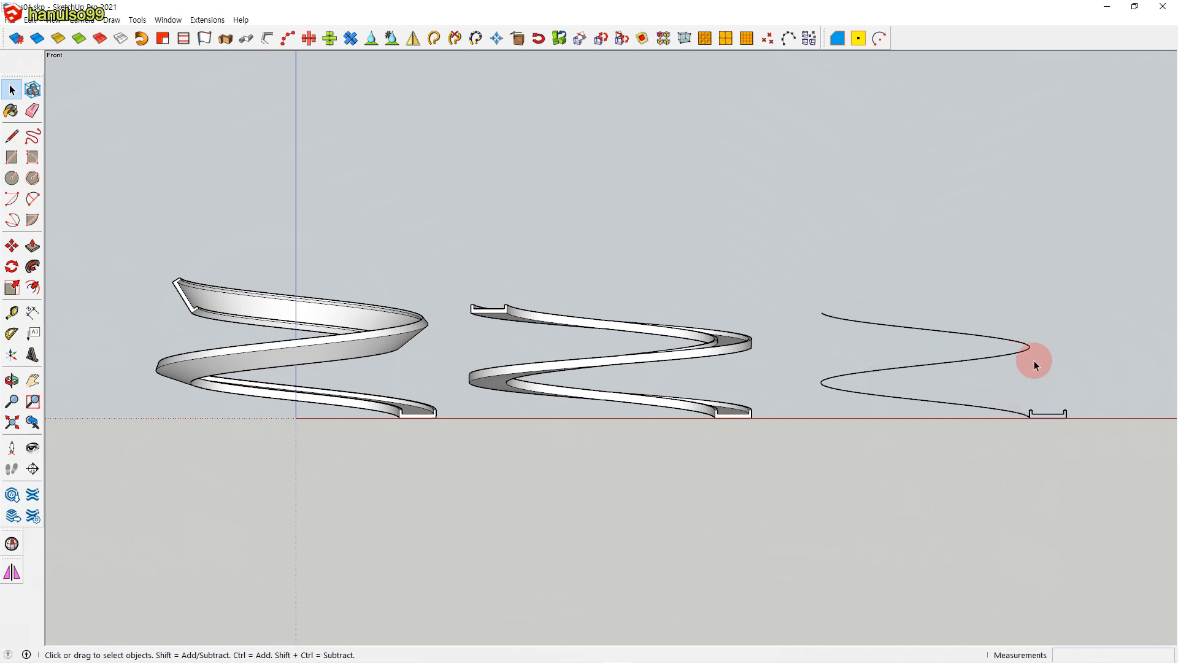
scroll(1055, 351, down, 4)
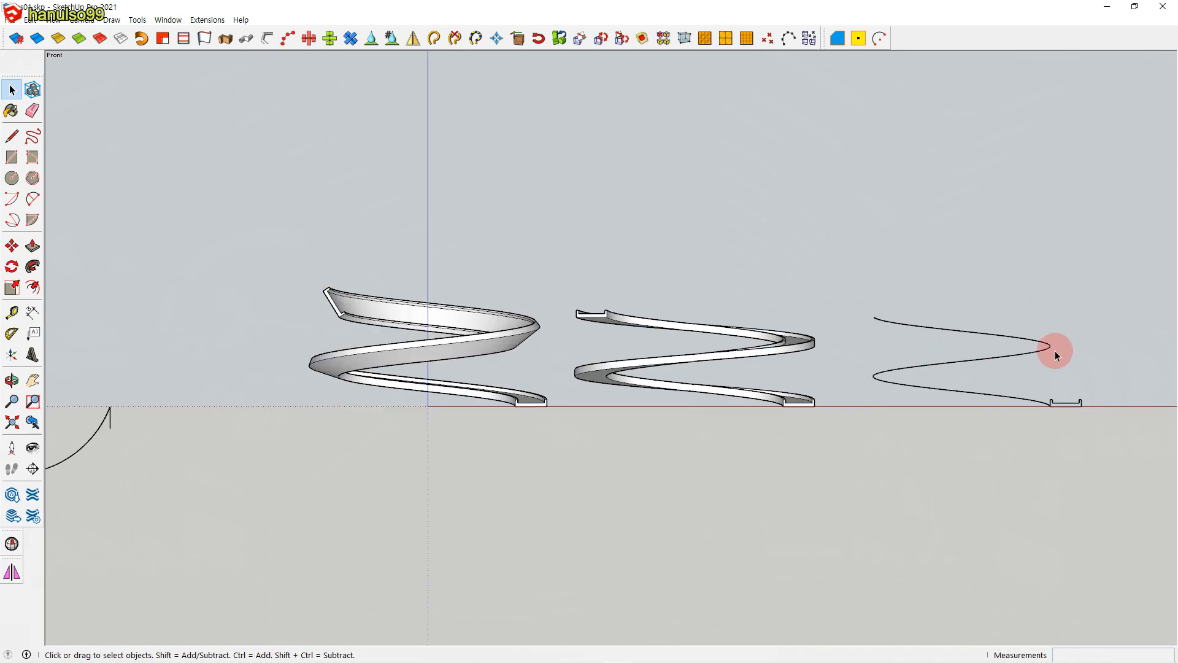
Rotate the unextruded arc and profile nearest the spirals about the arc's endpoint line to lie flat, and extrude the profile upright along it
scroll(868, 451, up, 4)
drag(468, 315, 823, 486)
key(F2)
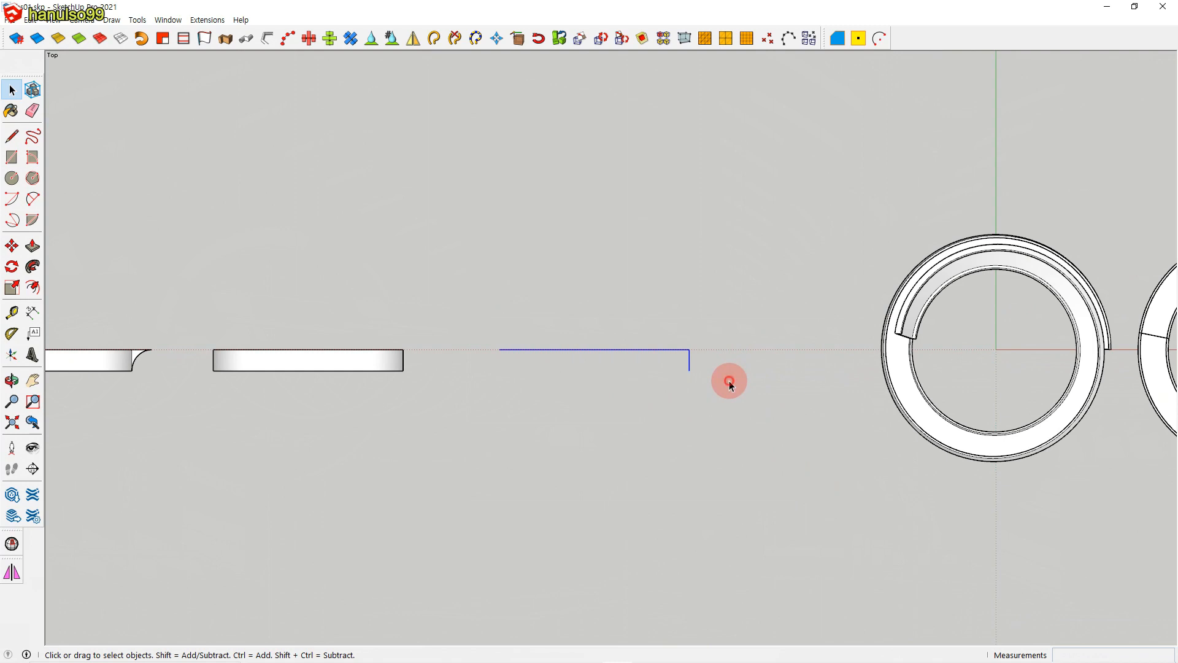
click(730, 443)
key(F8)
middle_drag(734, 451, 547, 321)
drag(518, 297, 768, 488)
key(q)
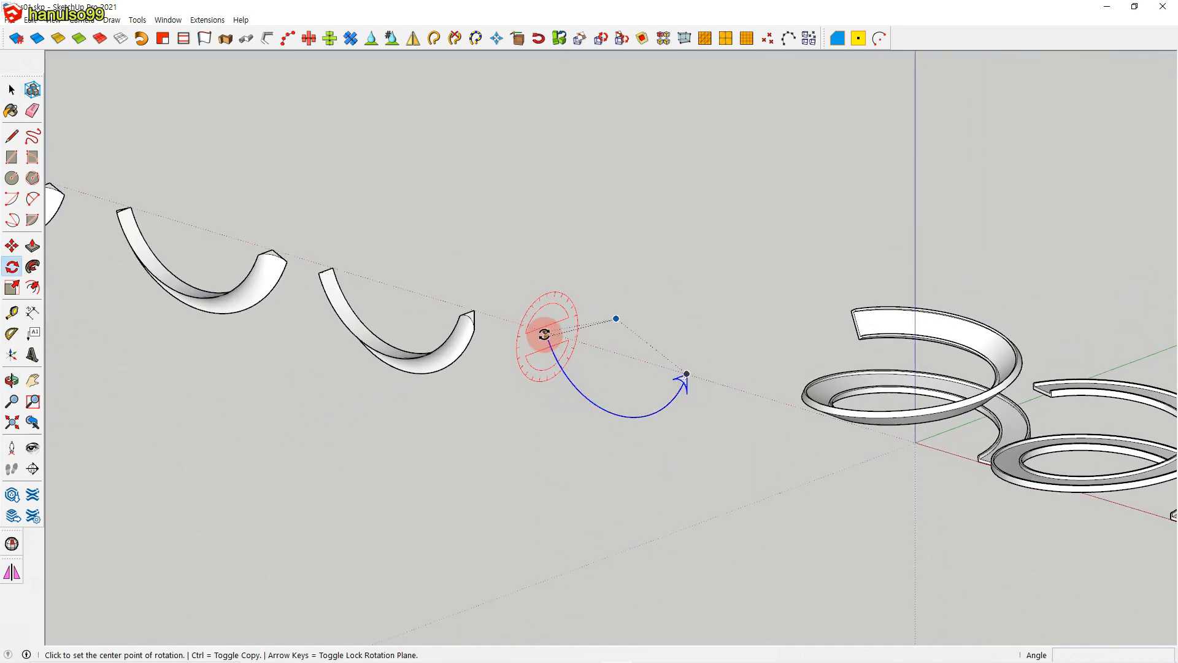
click(545, 331)
click(686, 373)
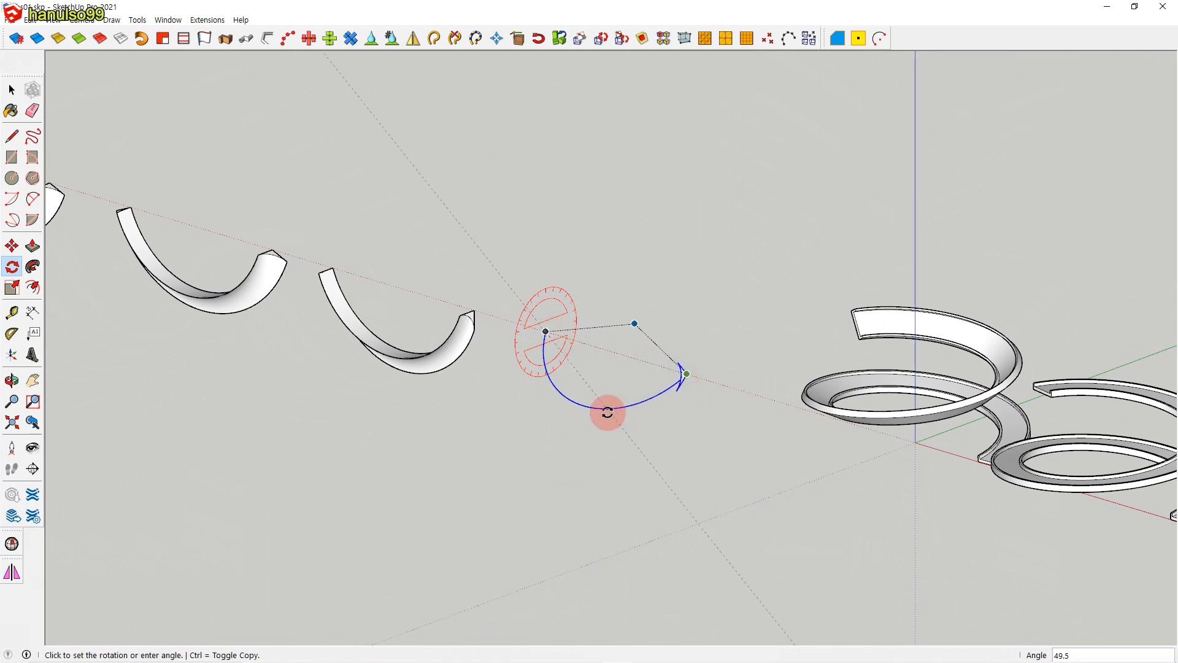
click(608, 413)
key(space)
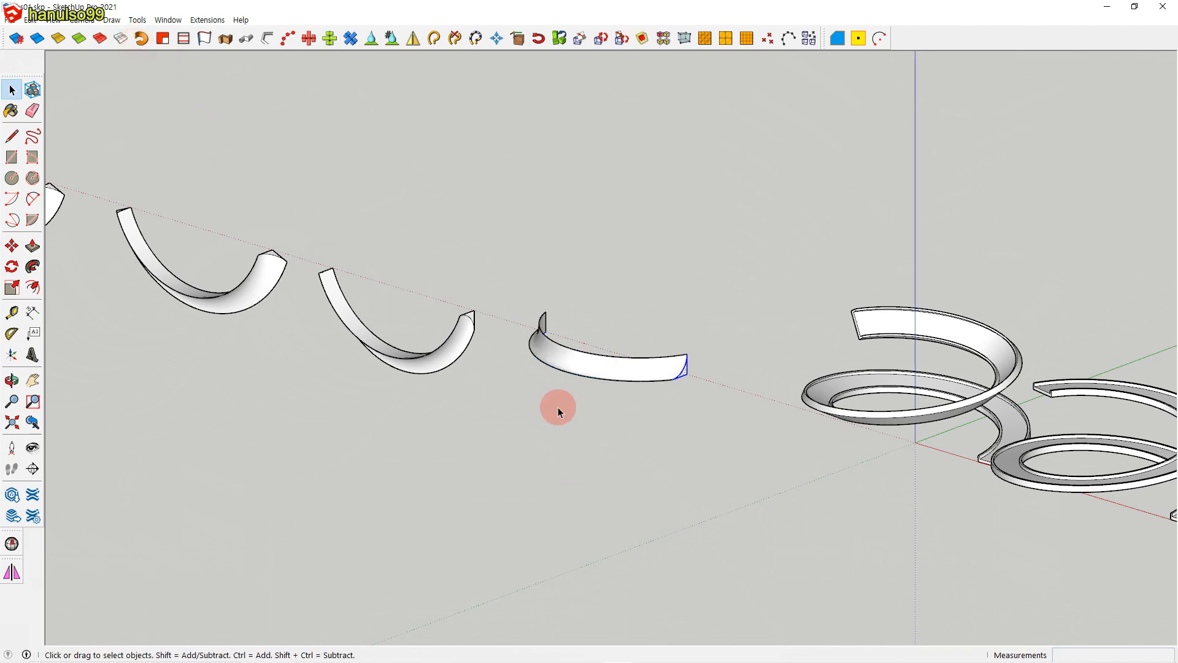
Measure the vertical height of the new flat-arc extrusion's outer wall partway along the curve
click(578, 405)
middle_drag(654, 405, 996, 497)
scroll(957, 467, up, 5)
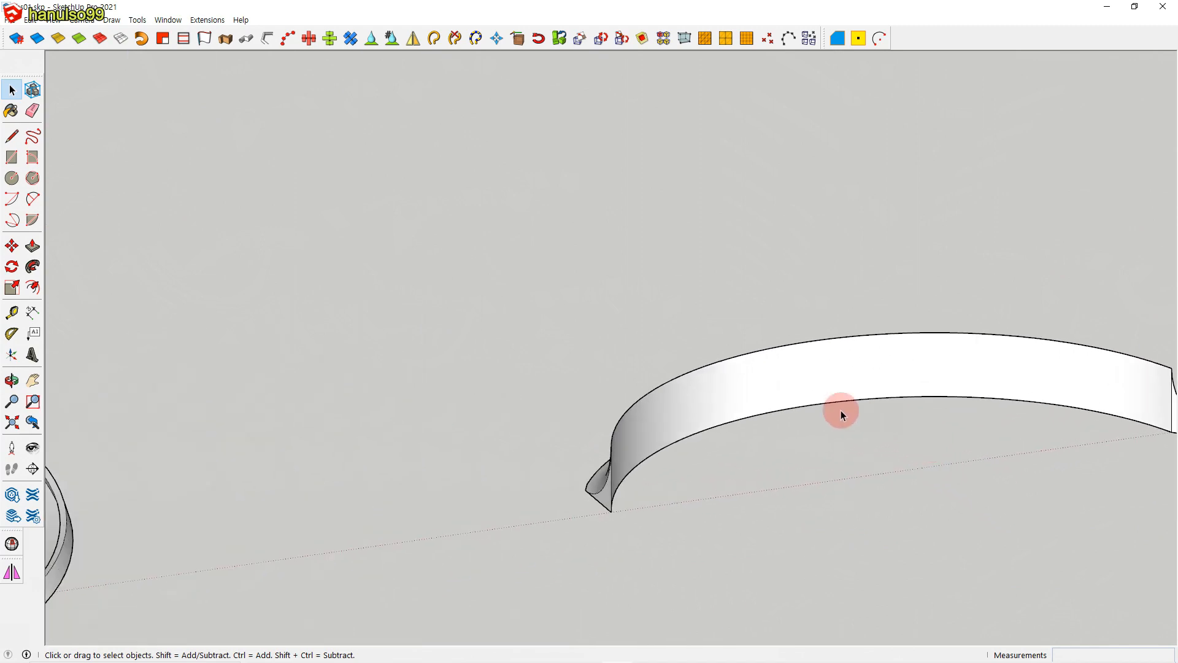
scroll(923, 430, up, 2)
key(t)
click(685, 417)
key(space)
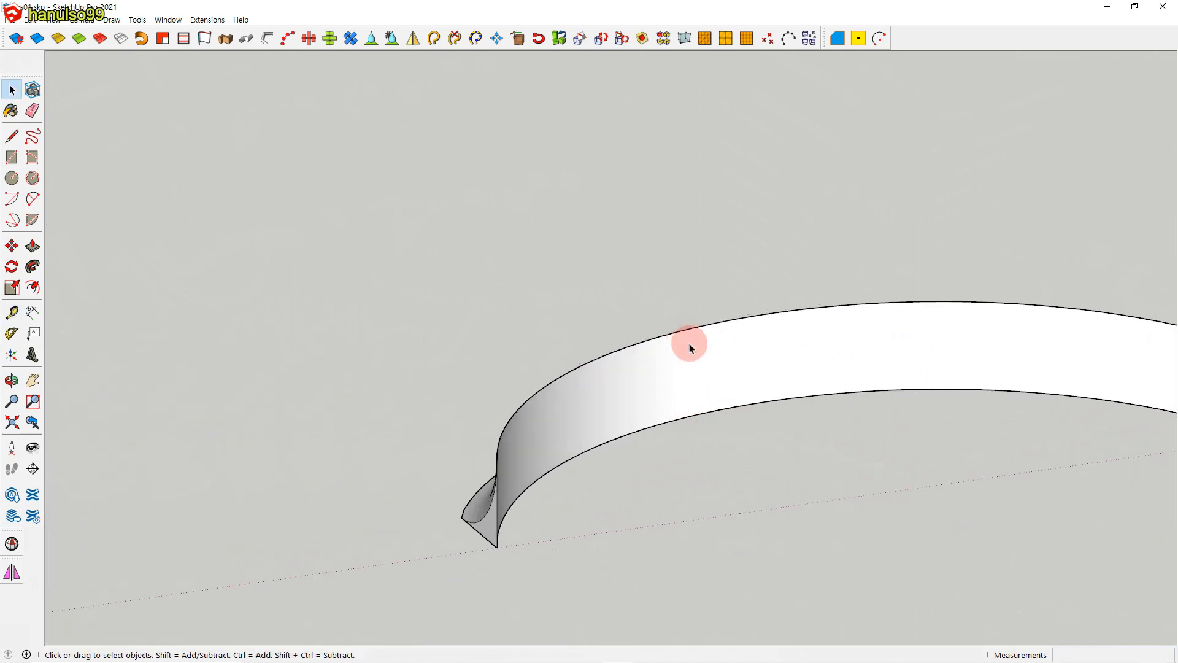
key(t)
click(1056, 392)
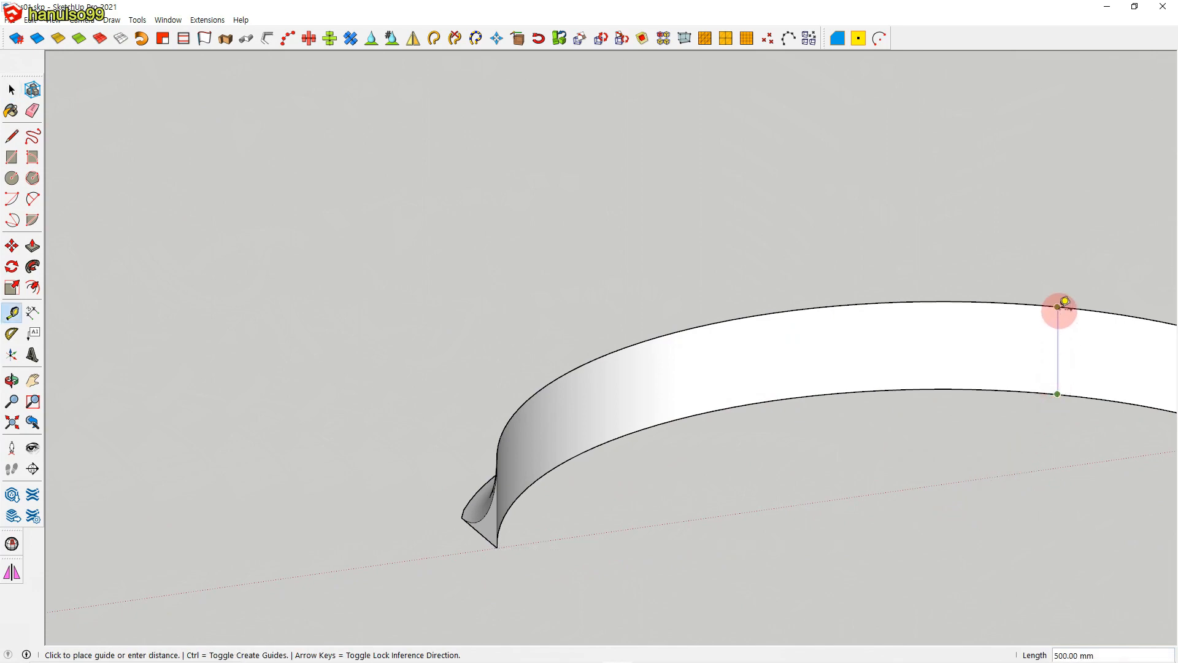
key(space)
Rotate the arc and profile farthest from the spirals about the arc's endpoint line to lie flat, and sweep the profile along it
scroll(978, 459, down, 3)
middle_drag(761, 480, 1098, 484)
scroll(988, 481, down, 3)
scroll(974, 480, down, 3)
shift+middle_drag(841, 521, 1023, 564)
middle_drag(398, 345, 783, 467)
scroll(488, 380, up, 2)
scroll(488, 381, up, 2)
drag(331, 218, 700, 427)
middle_drag(778, 477, 682, 474)
key(q)
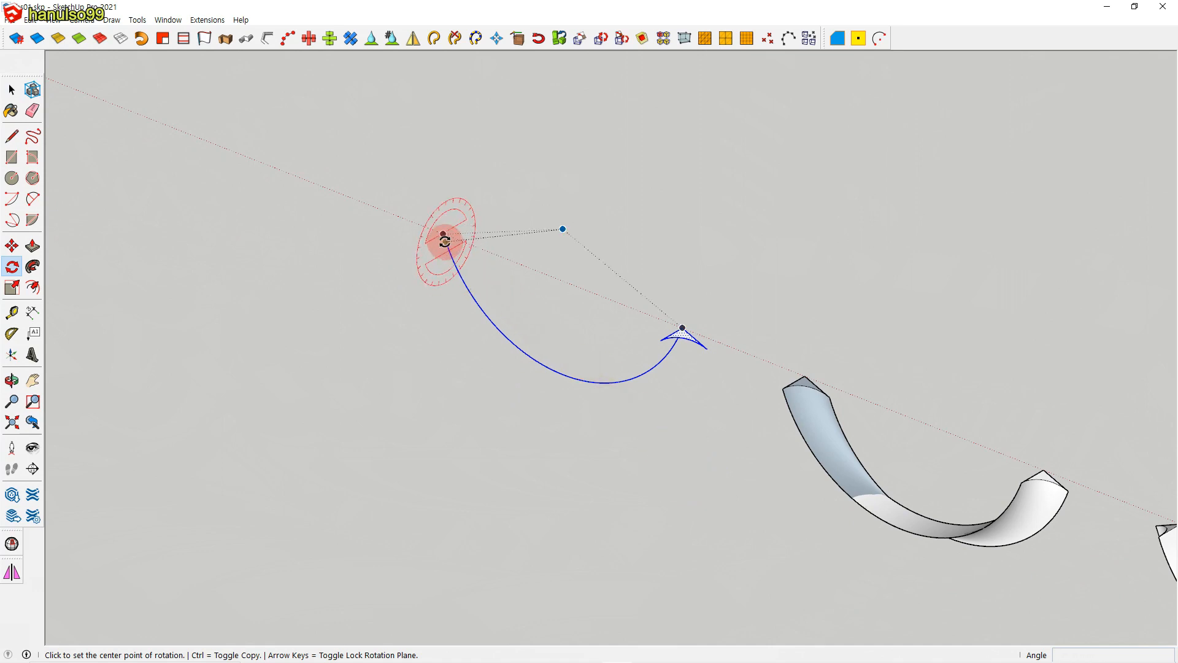
click(439, 232)
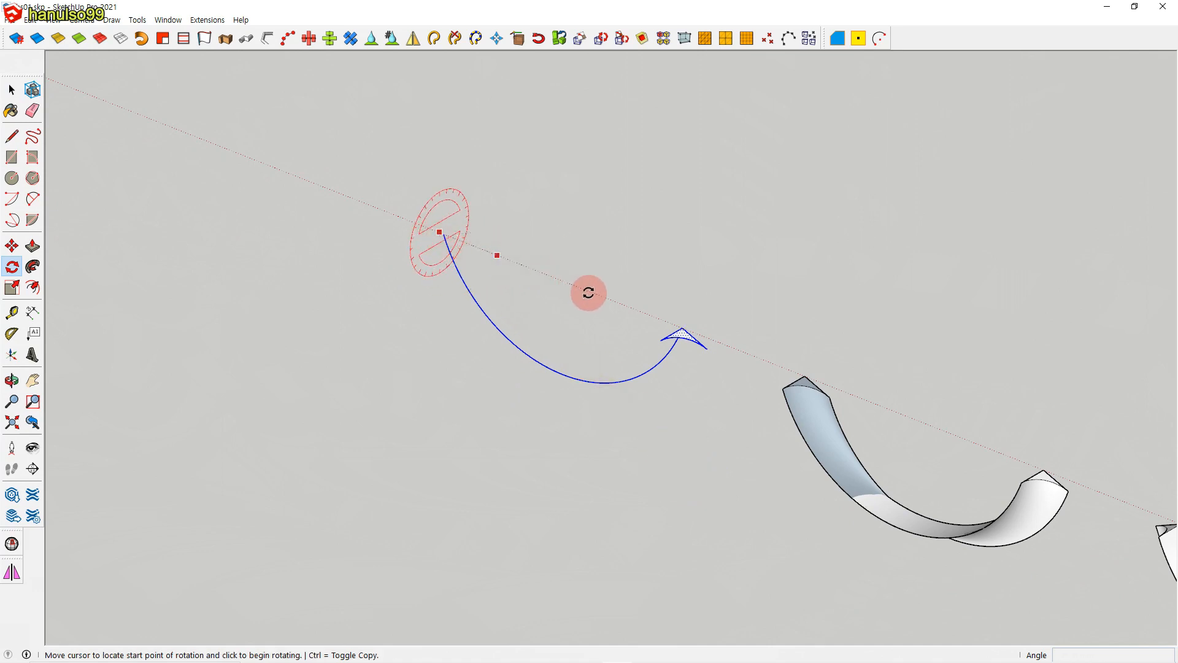
click(683, 327)
click(720, 309)
key(space)
scroll(712, 316, down, 1)
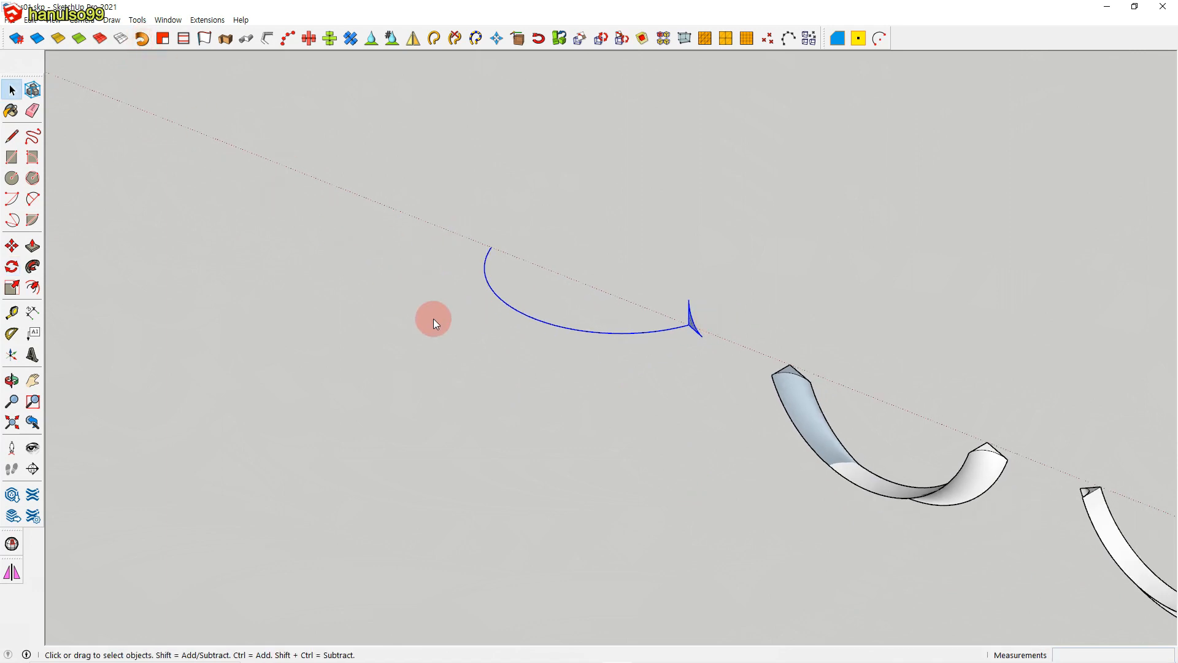
middle_drag(458, 354, 662, 381)
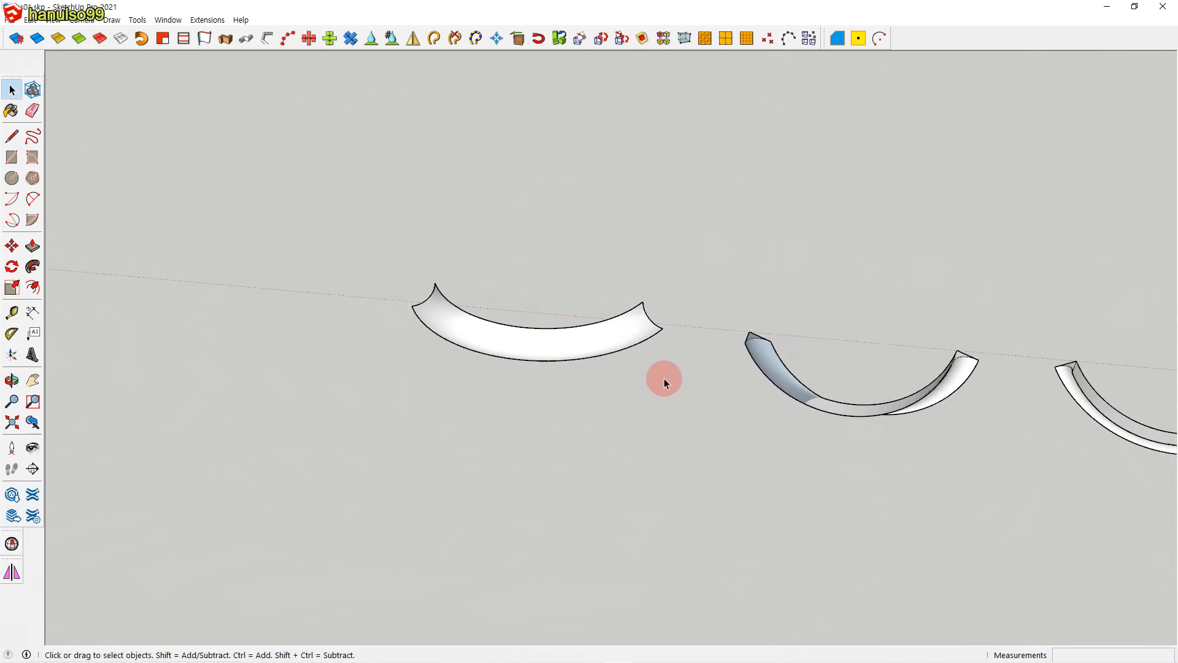
Compare the shapes of all the arc extrusions from the front, from the top and in perspective
key(F3)
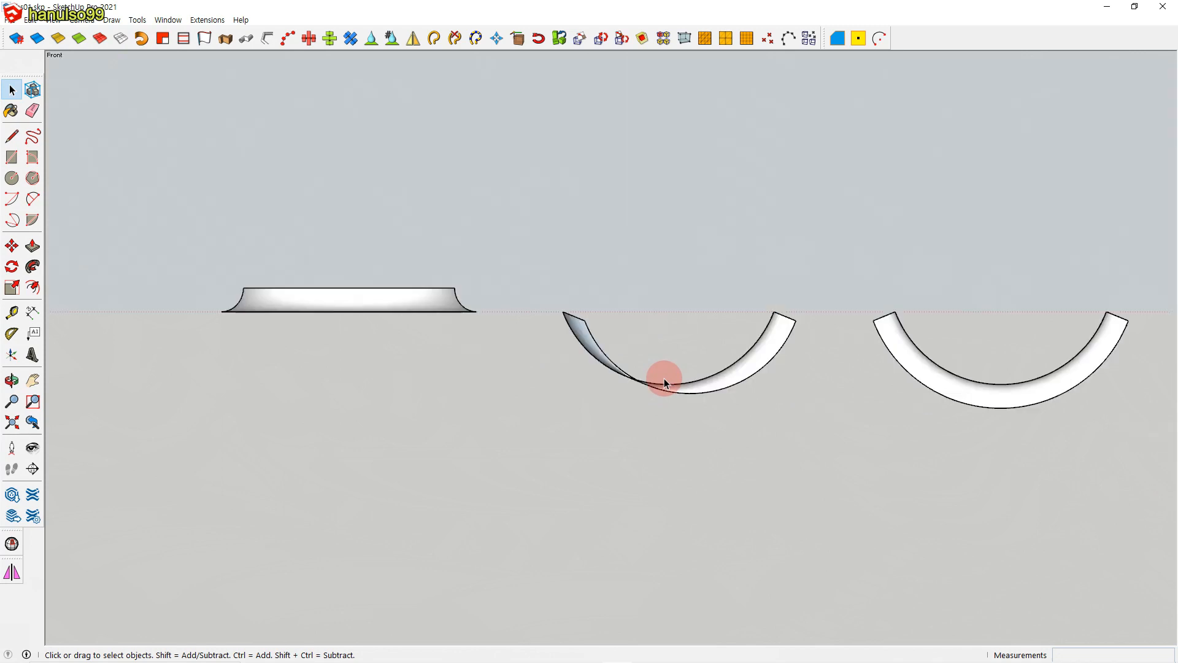
scroll(664, 378, up, 5)
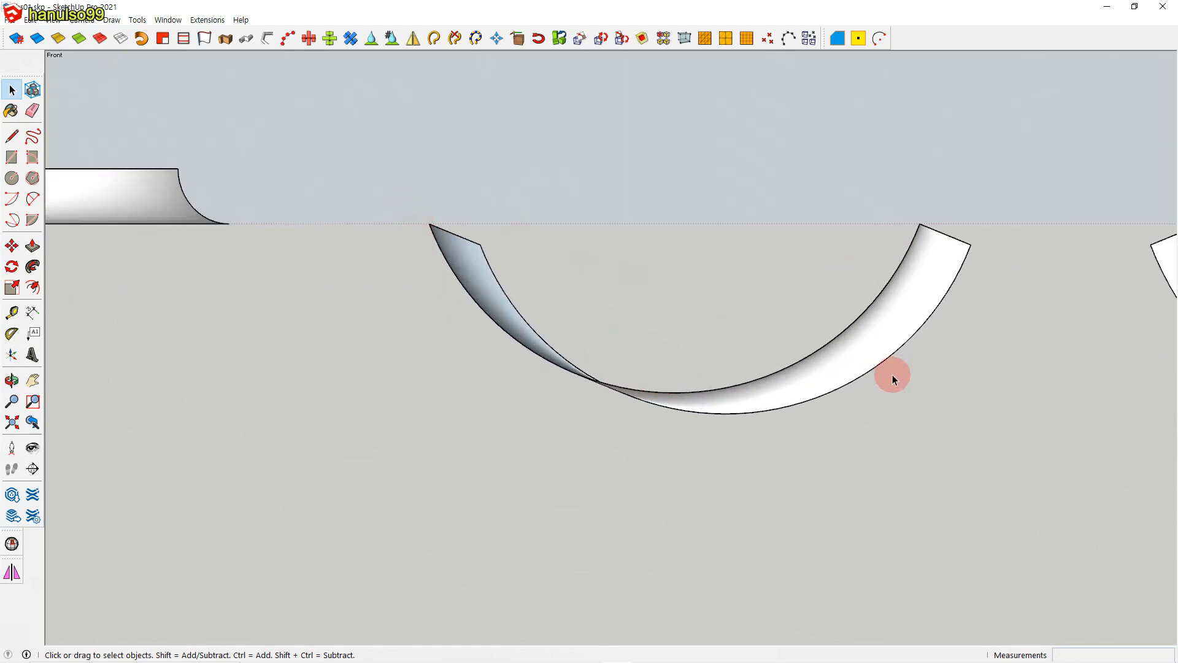
scroll(731, 373, down, 3)
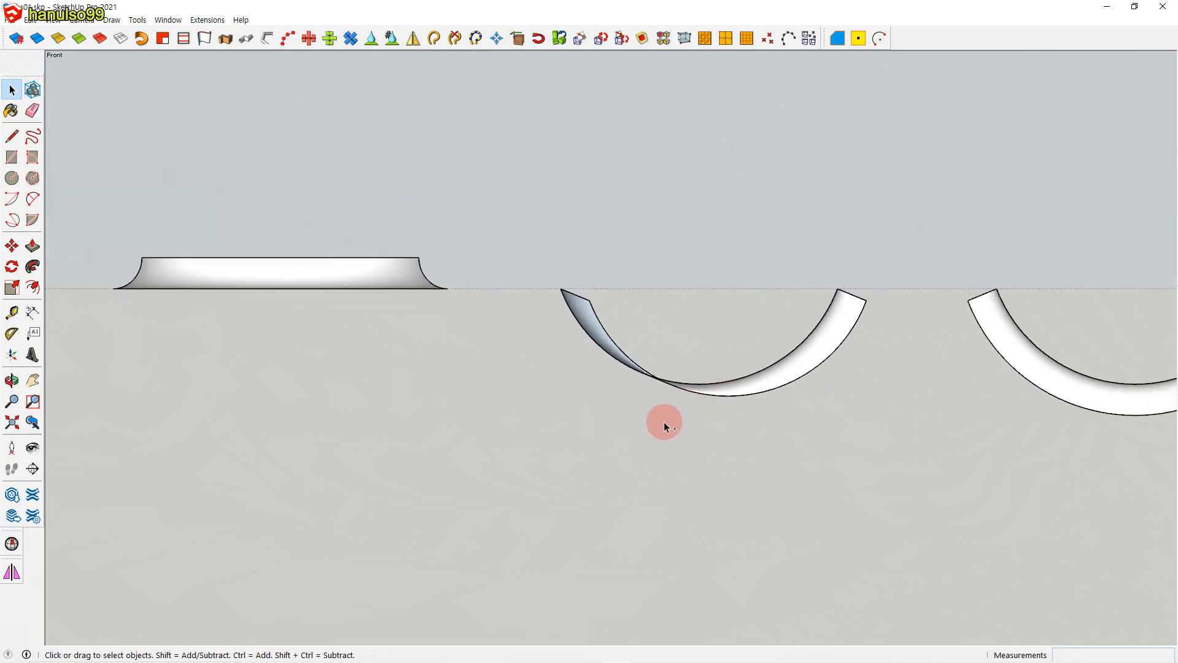
key(F2)
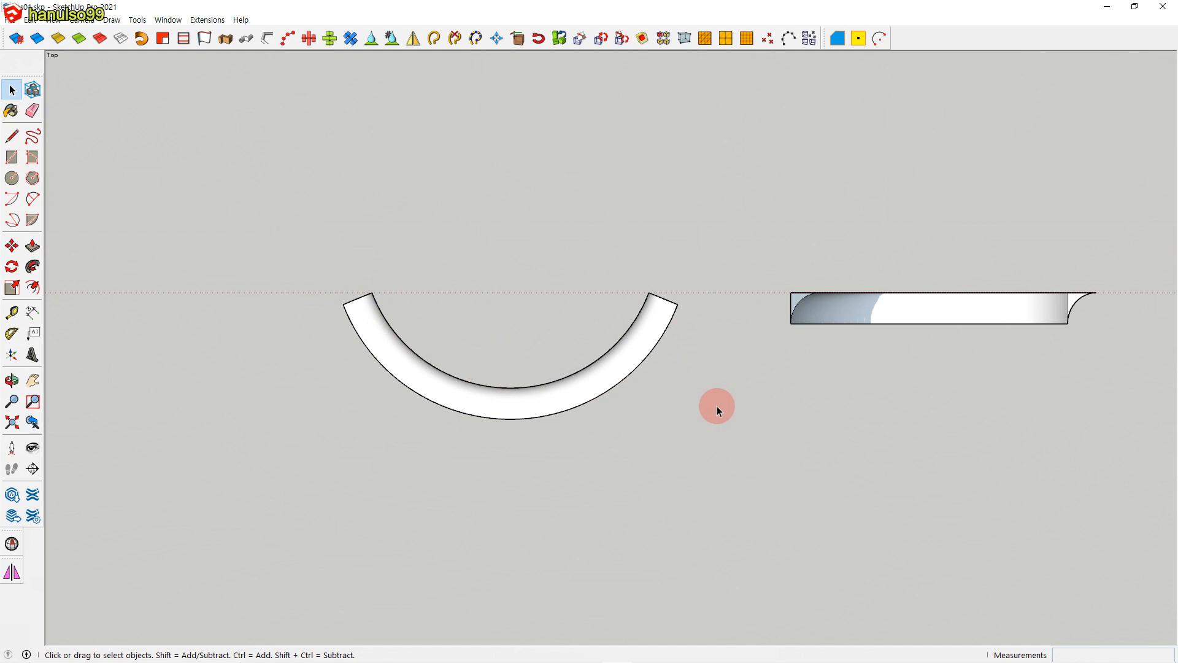
scroll(717, 407, down, 4)
mouse_move(821, 439)
shift+middle_down()
mouse_move(637, 436)
mouse_move(589, 424)
mouse_move(605, 342)
mouse_move(595, 332)
shift+middle_up()
scroll(583, 369, up, 3)
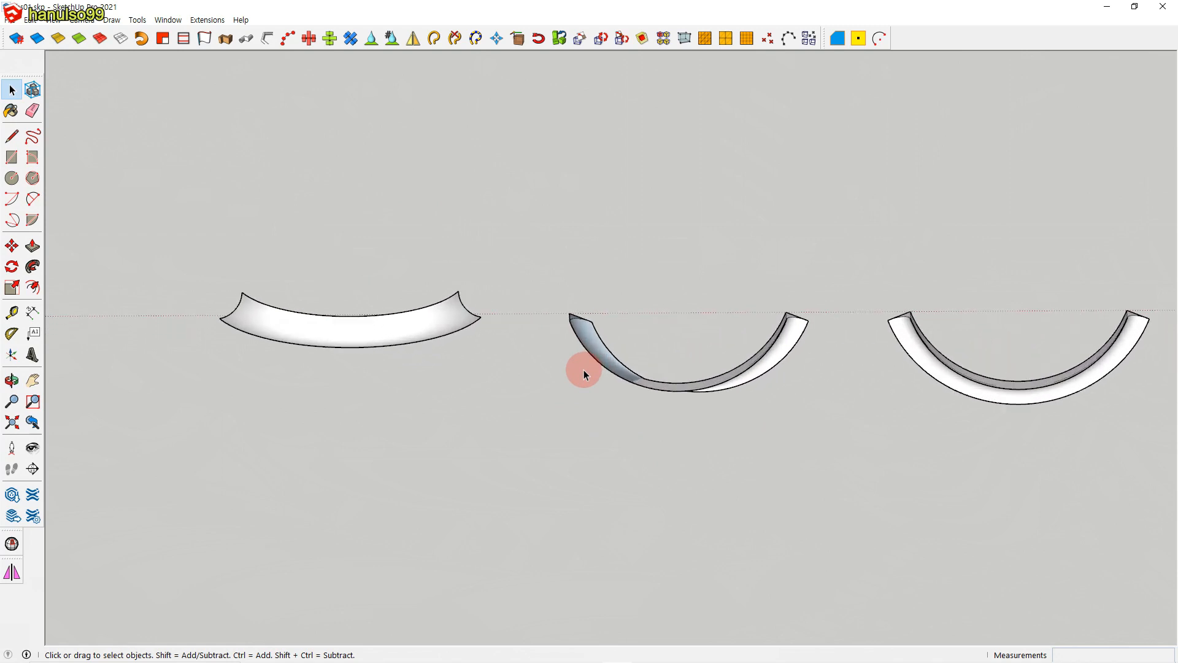
scroll(681, 389, down, 2)
shift+middle_drag(681, 389, 469, 406)
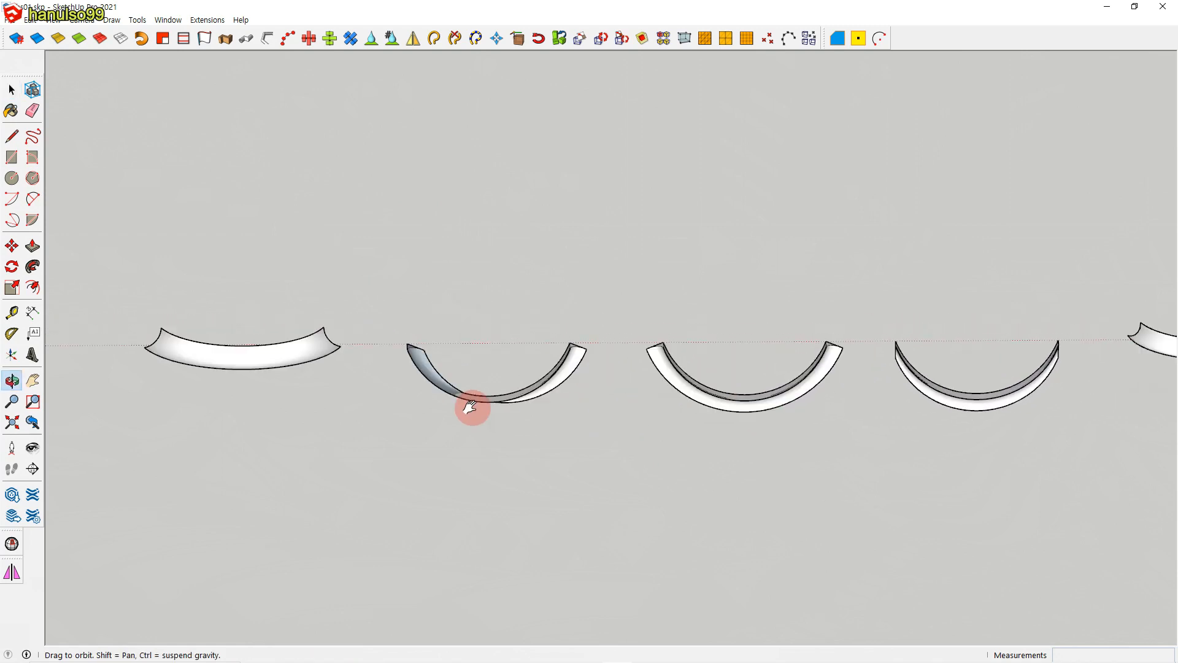
shift+drag(470, 407, 406, 401)
scroll(577, 403, down, 5)
shift+middle_drag(816, 404, 635, 420)
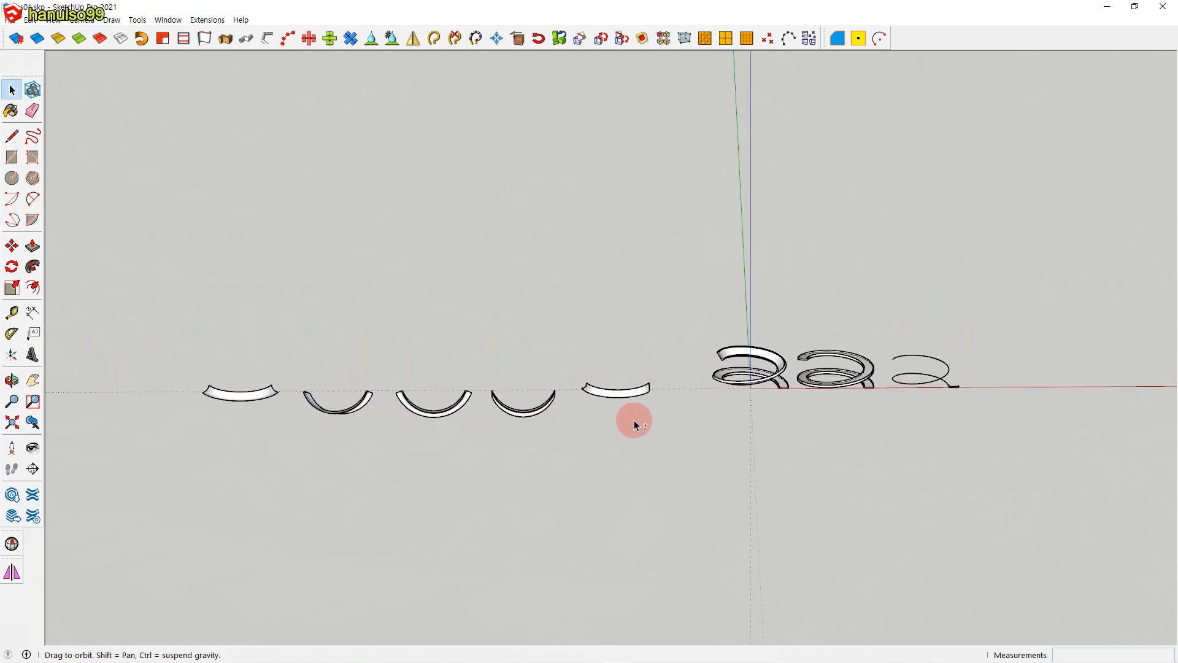
scroll(647, 407, up, 2)
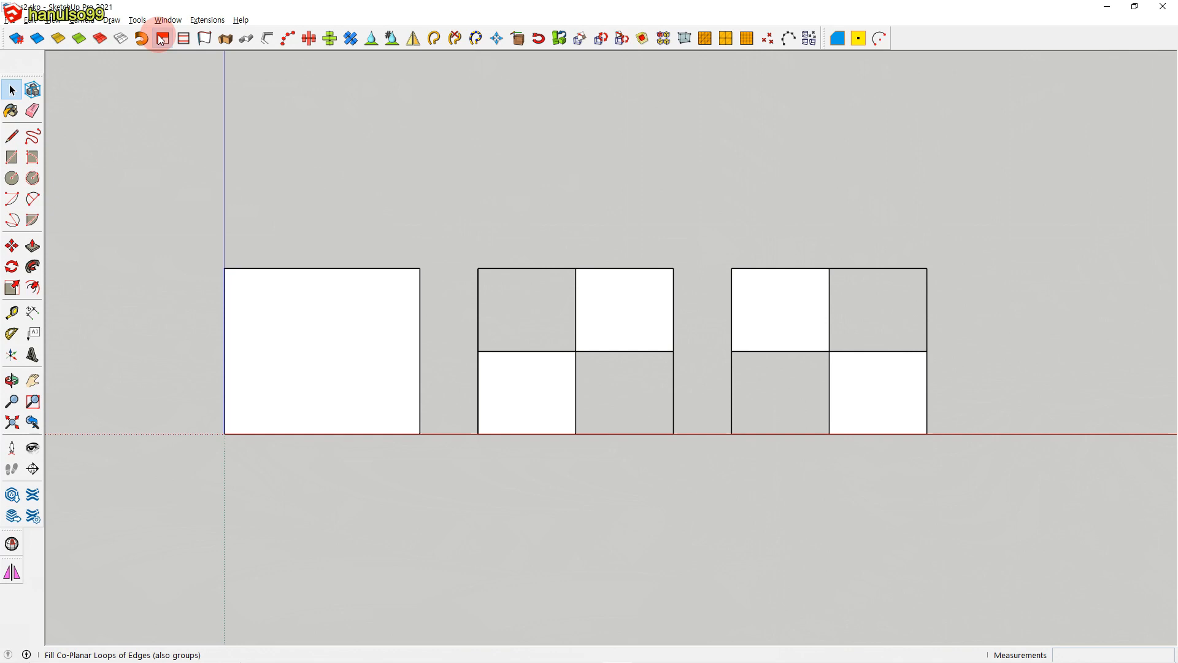
Fill the two open quadrants of the middle rectangle with Fill Co-Planar Loops of Edges, and check each quadrant's face separately
drag(458, 224, 695, 469)
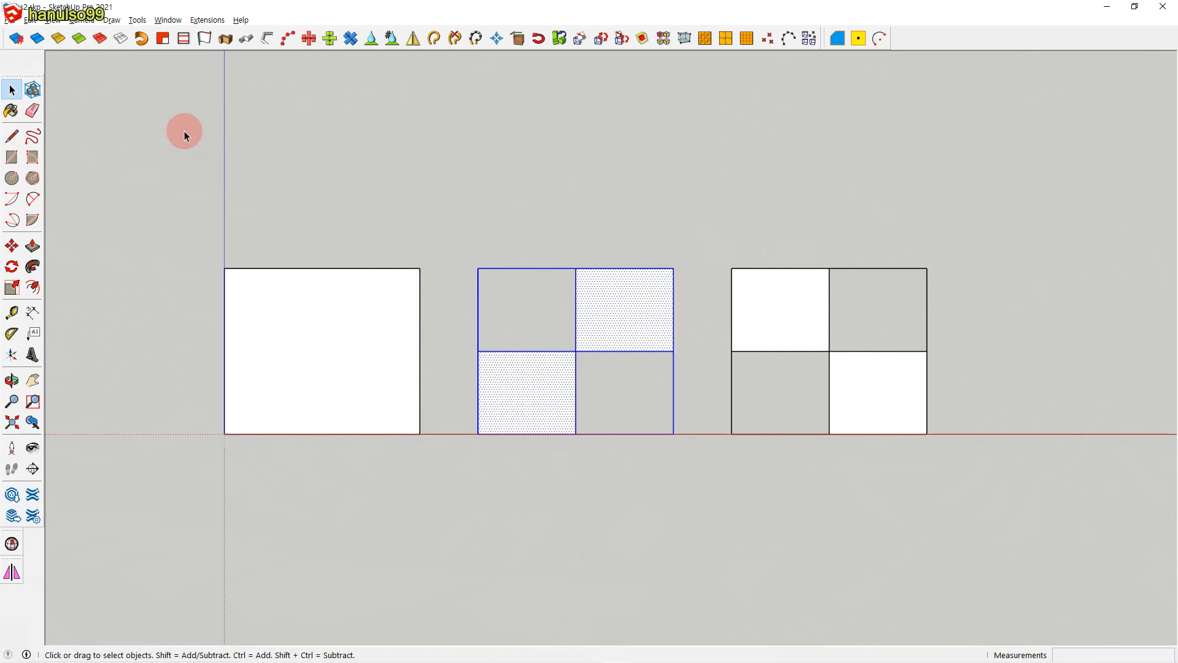
click(163, 39)
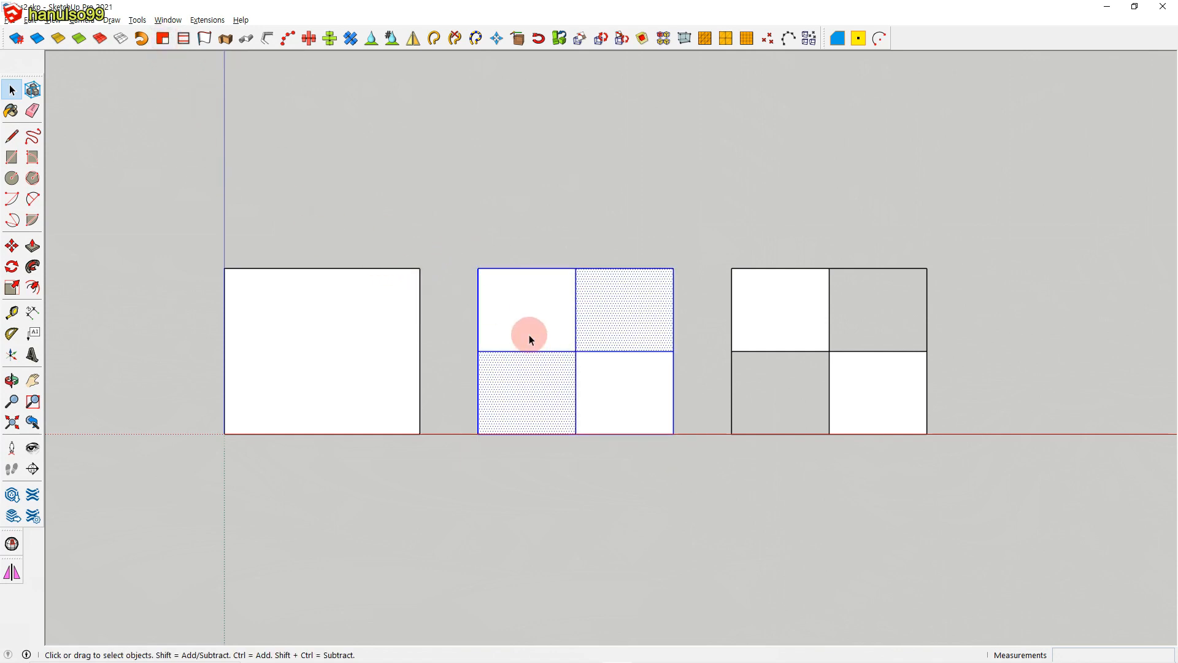
click(623, 294)
click(545, 303)
click(531, 385)
click(621, 387)
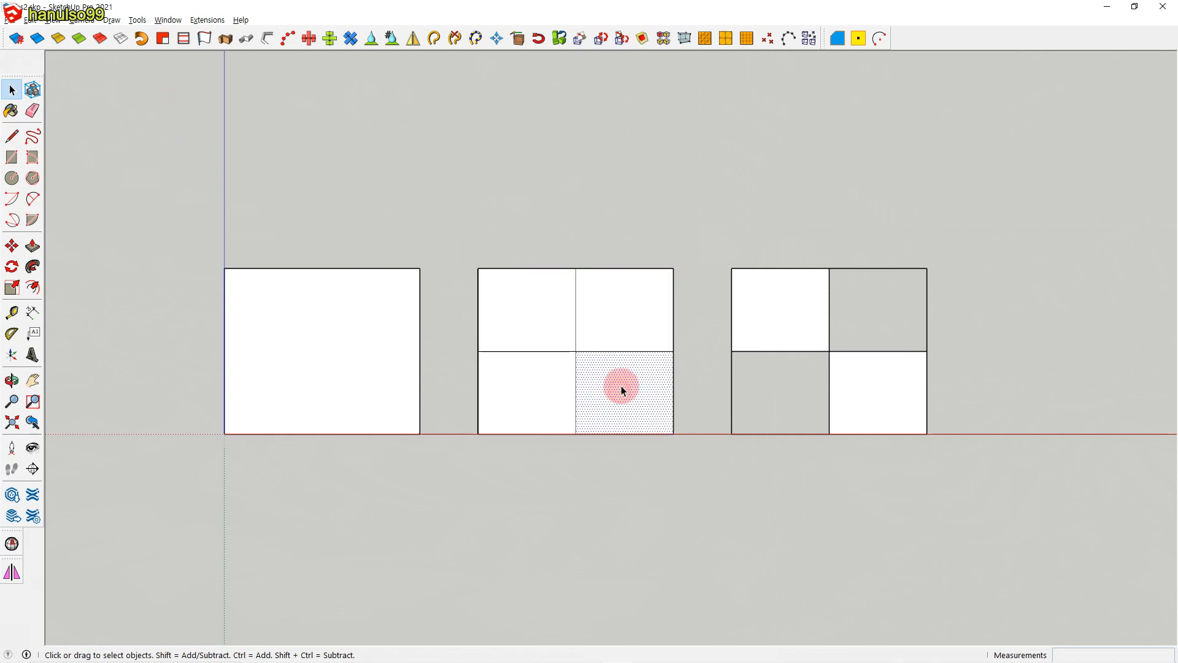
Try filling the grouped rectangle's two open quadrants with Fill Co-Planar Loops of Edges while the group is selected
click(760, 300)
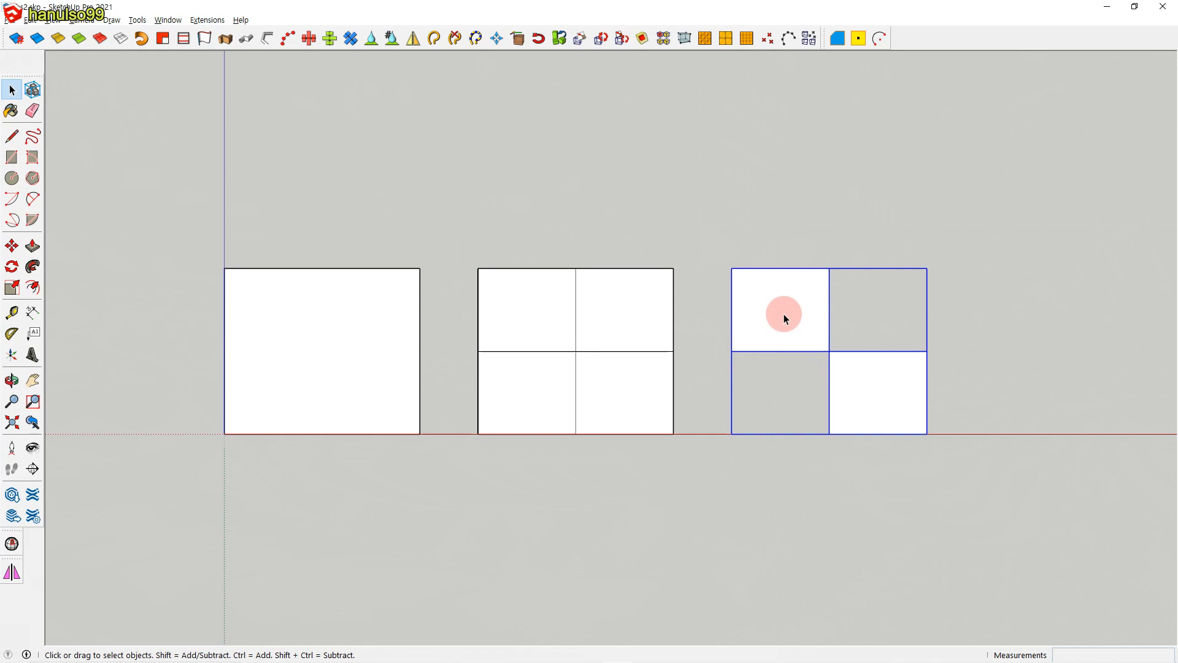
click(163, 38)
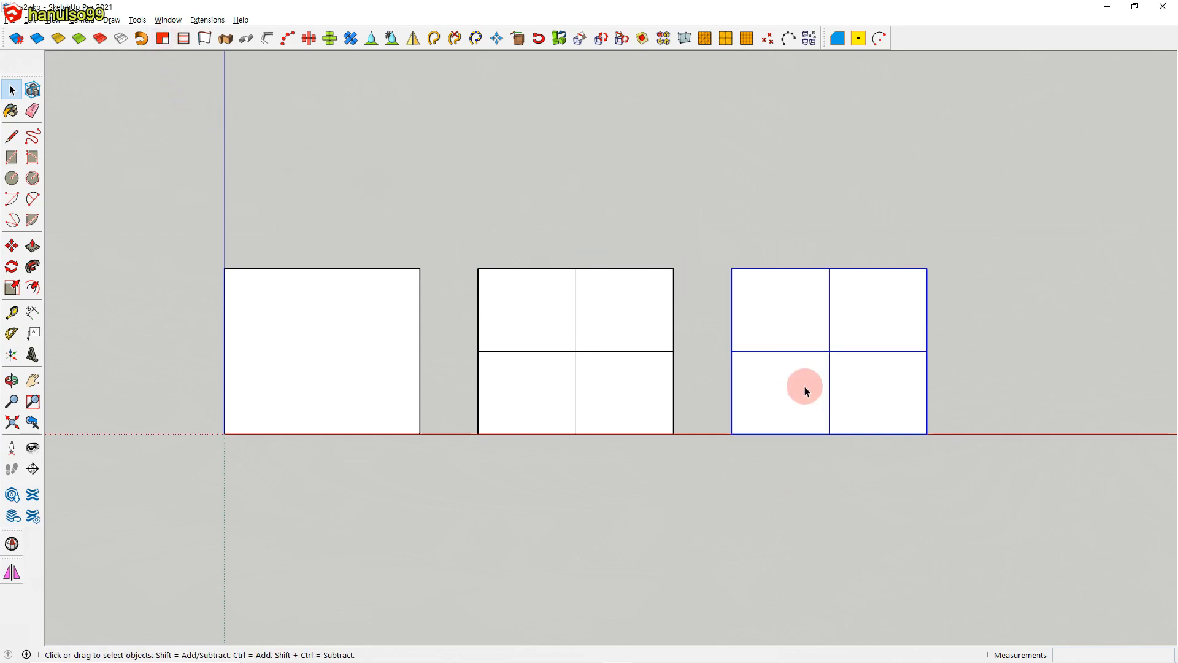
click(944, 334)
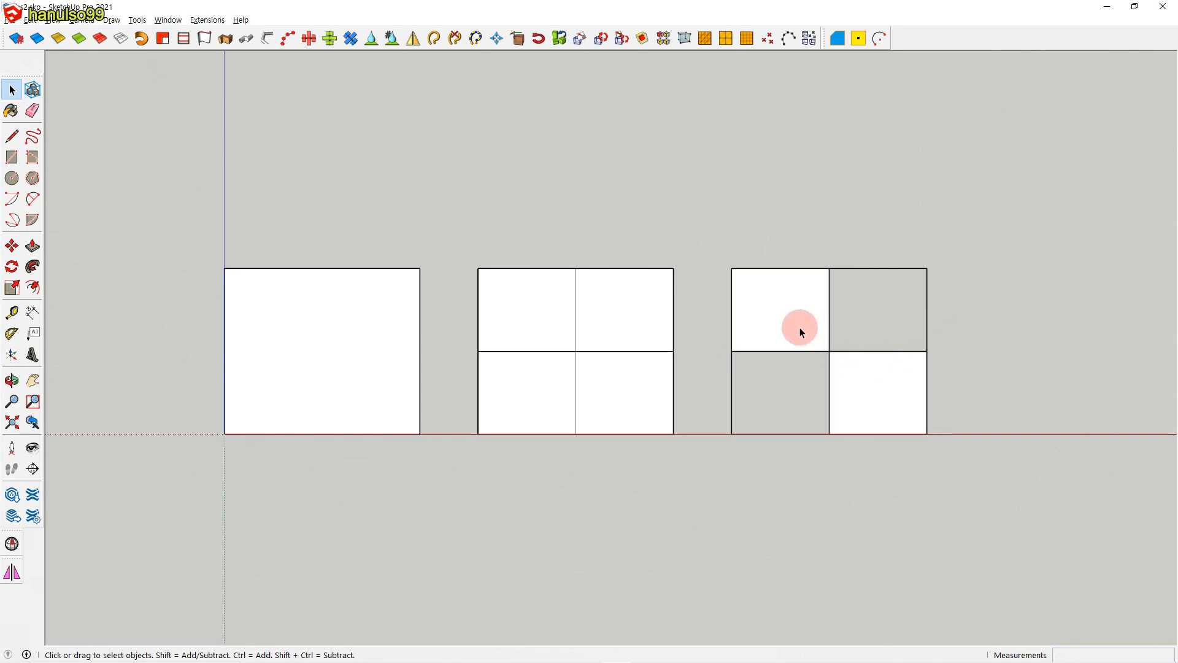
Try the create-face tool on the whole grouped rectangle without opening the group
triple_click(801, 332)
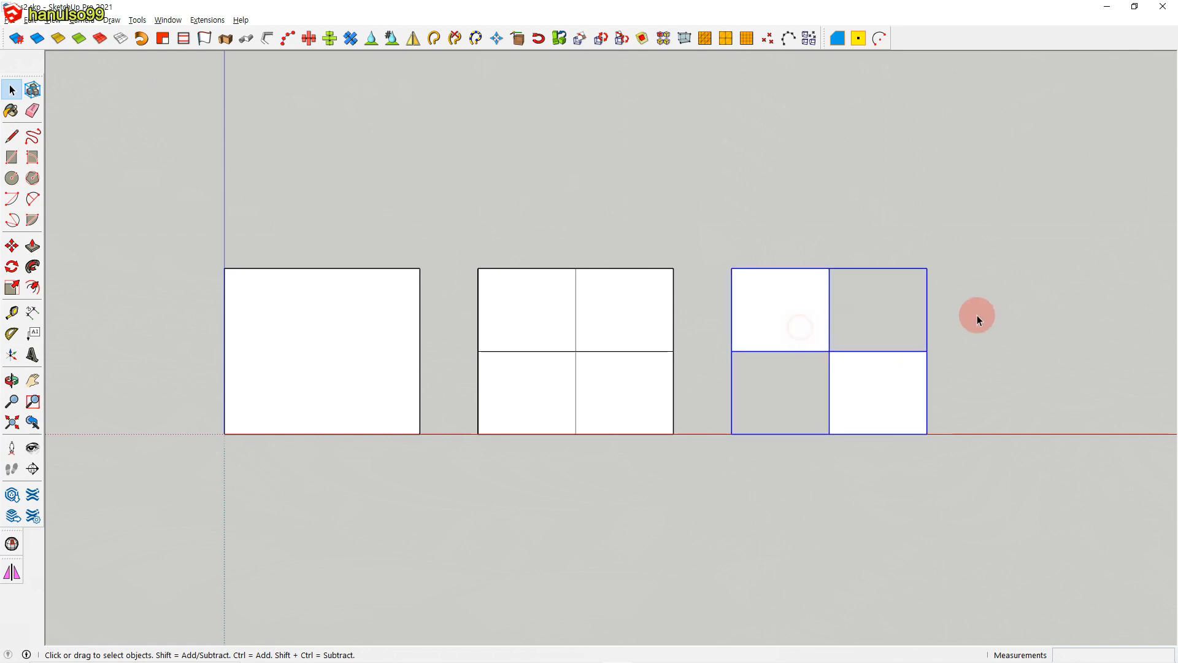
click(837, 39)
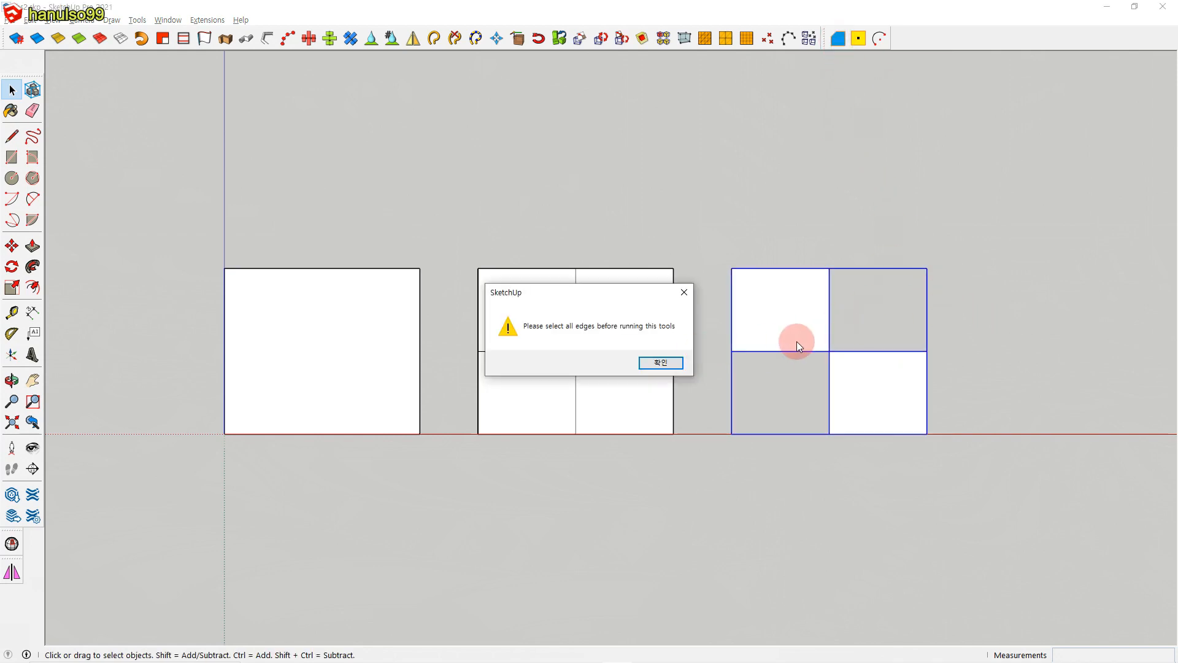
click(666, 363)
Open the grouped rectangle and create its two missing quadrant faces from all of its selected edges
click(974, 329)
double_click(808, 330)
click(977, 351)
drag(704, 209, 970, 492)
click(836, 39)
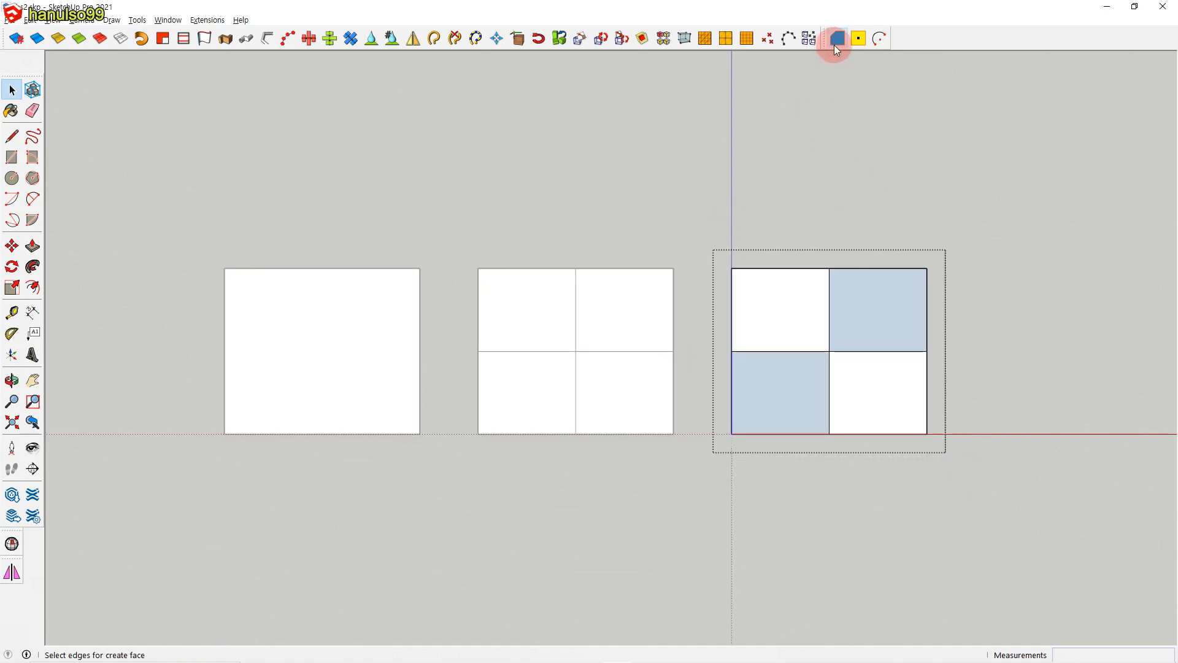
Reverse the two newly created quadrant faces inside the group so their front sides match the others, and close the group
click(992, 184)
double_click(867, 324)
click(876, 325)
shift+click(790, 374)
right_click(791, 374)
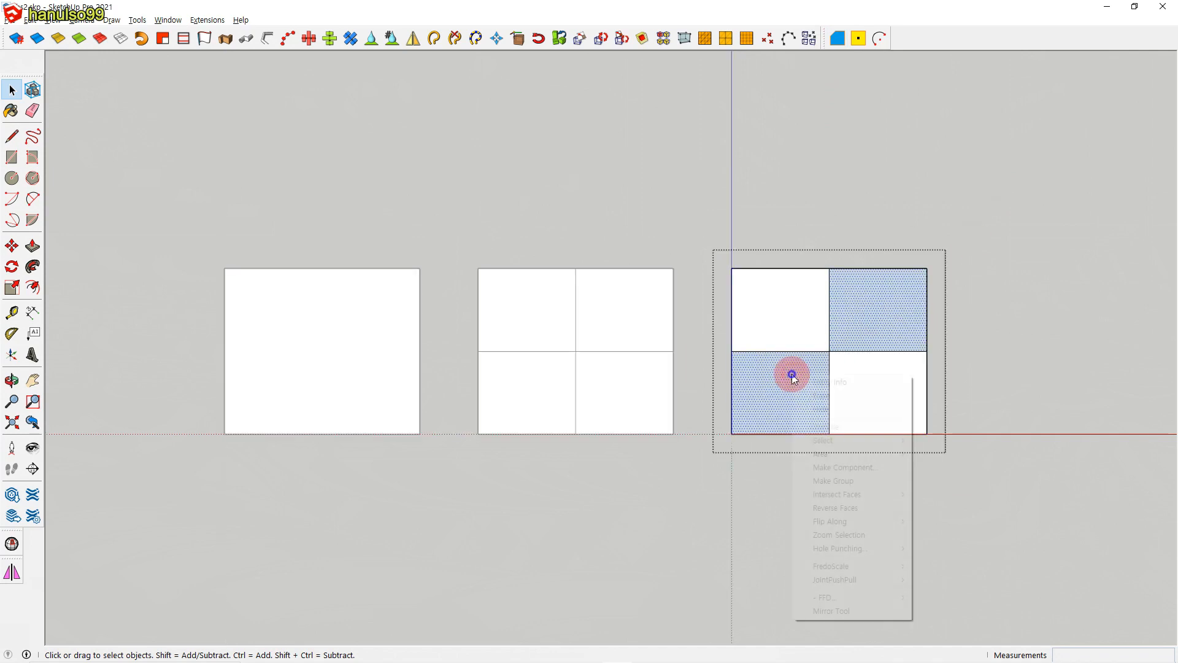
click(836, 508)
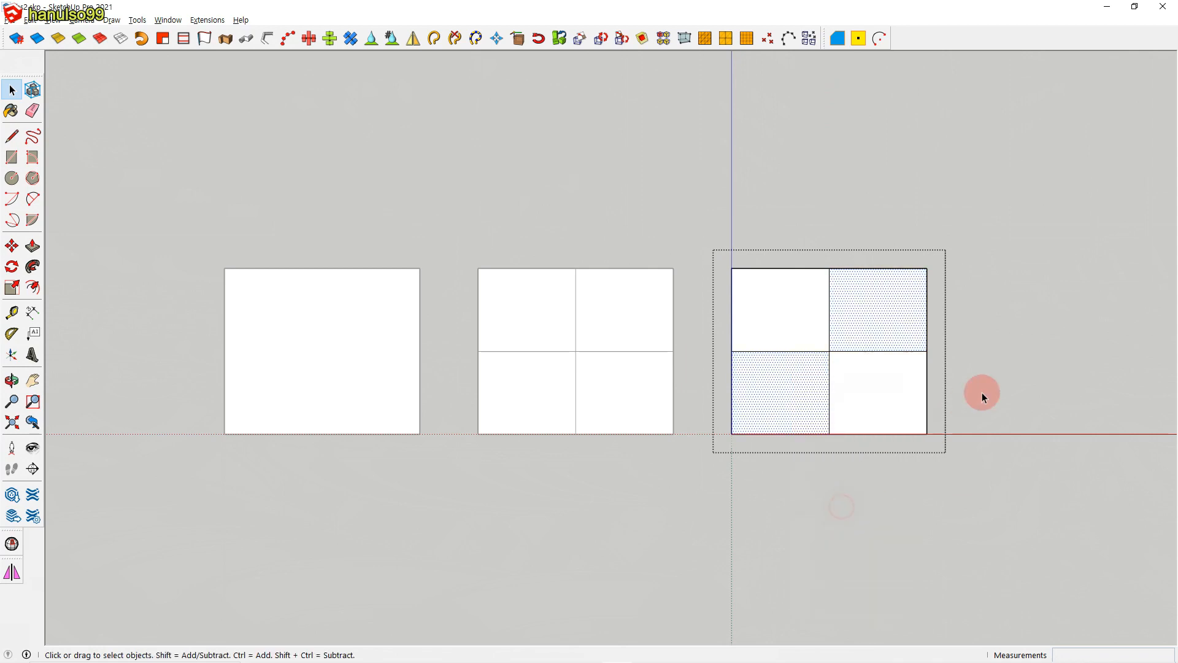
click(990, 385)
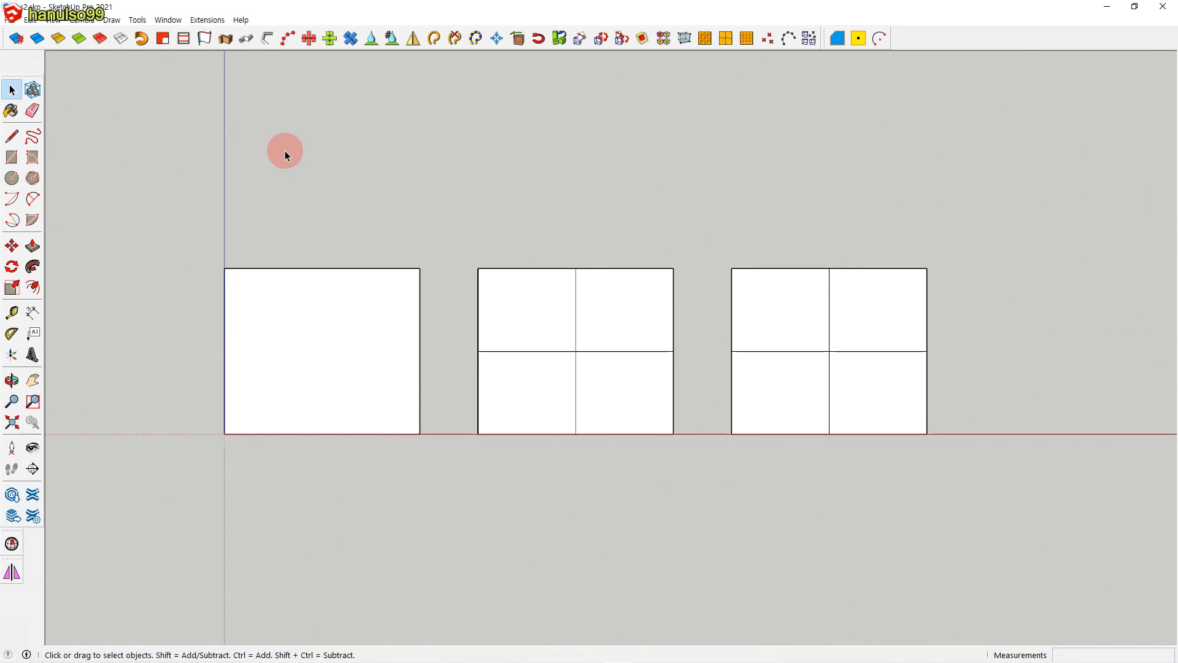
Offset the undivided rectangle's upper edge downward about 12.3 mm to split its face into two halves
click(184, 39)
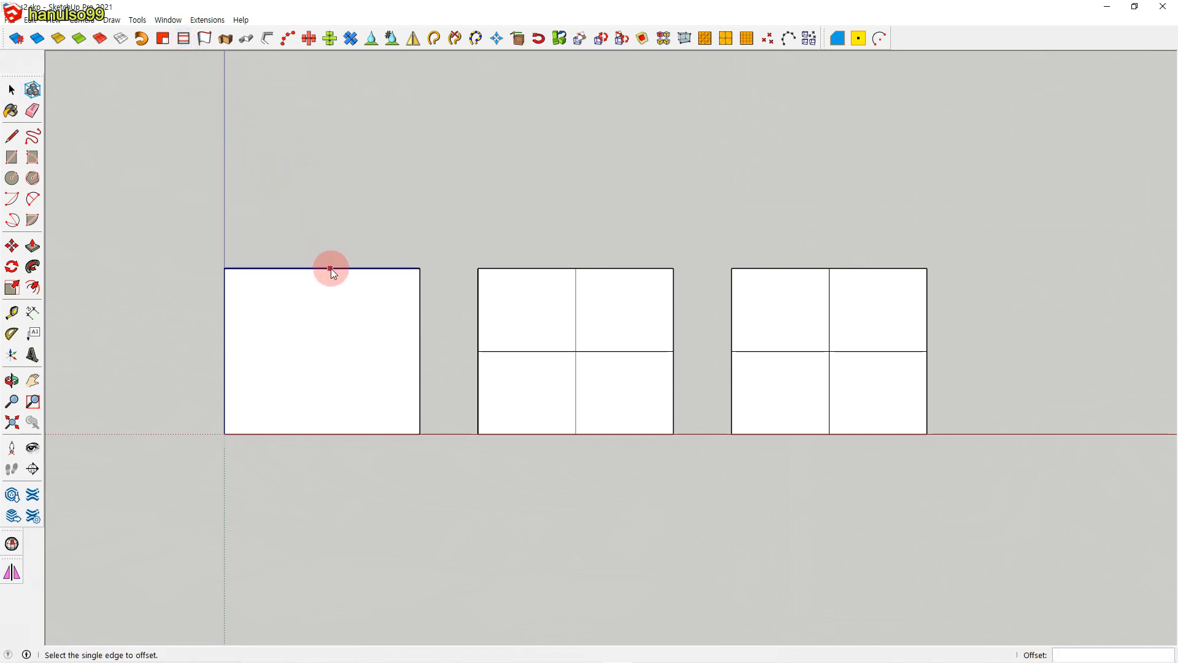
click(330, 268)
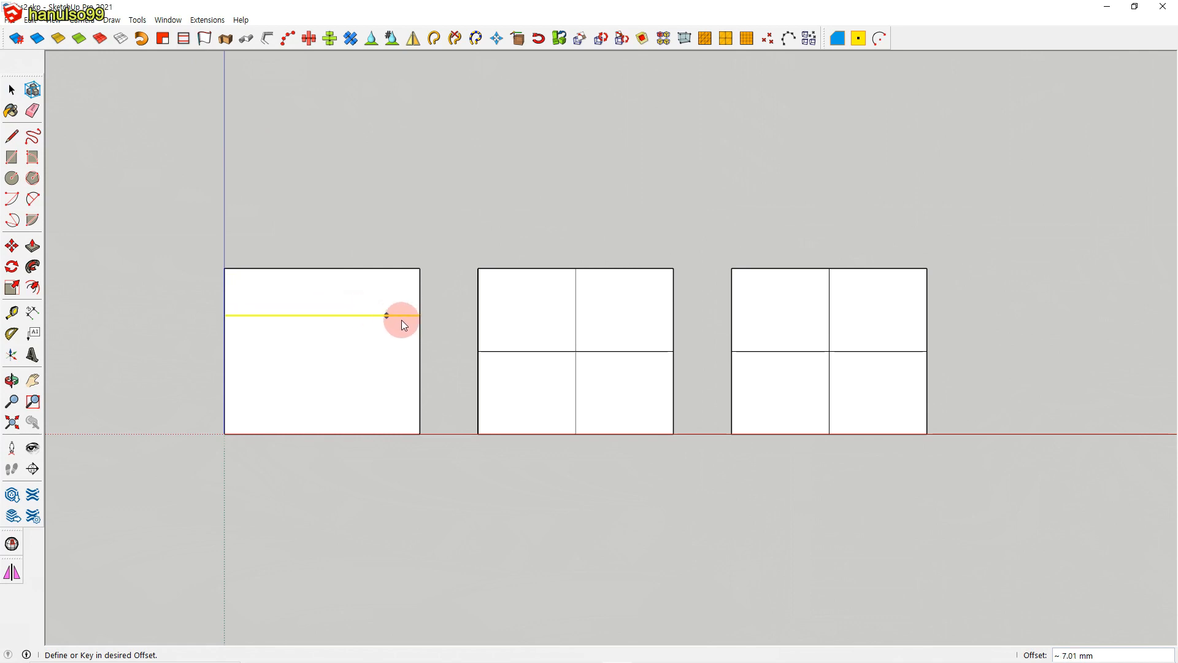
click(418, 348)
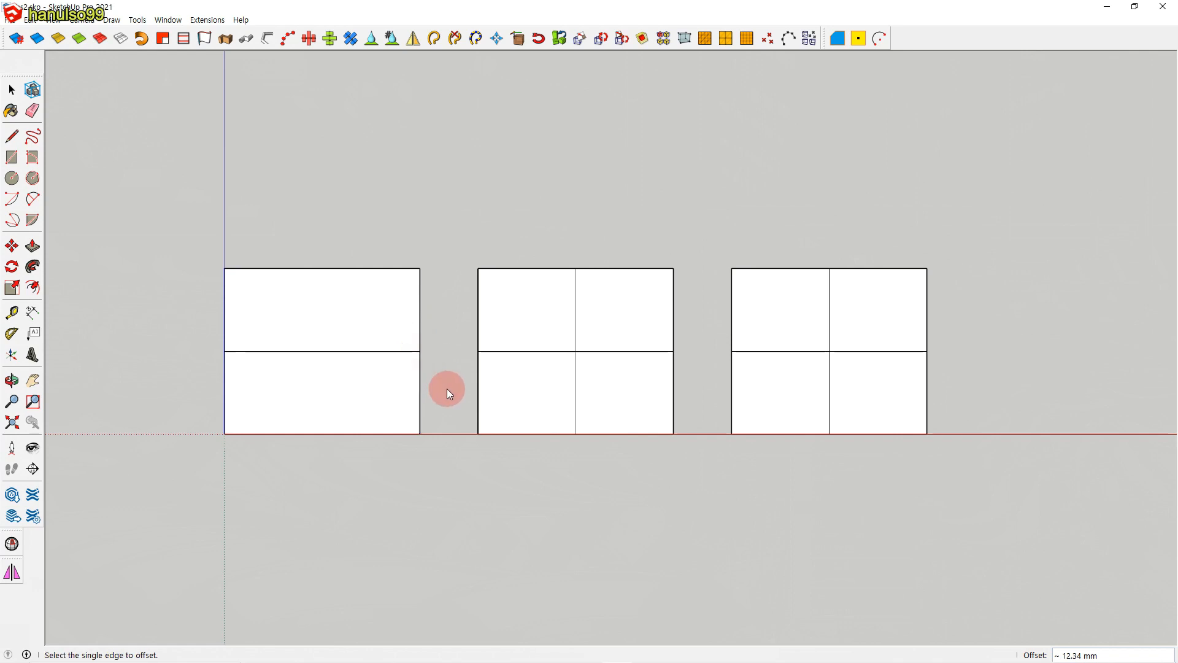
key(space)
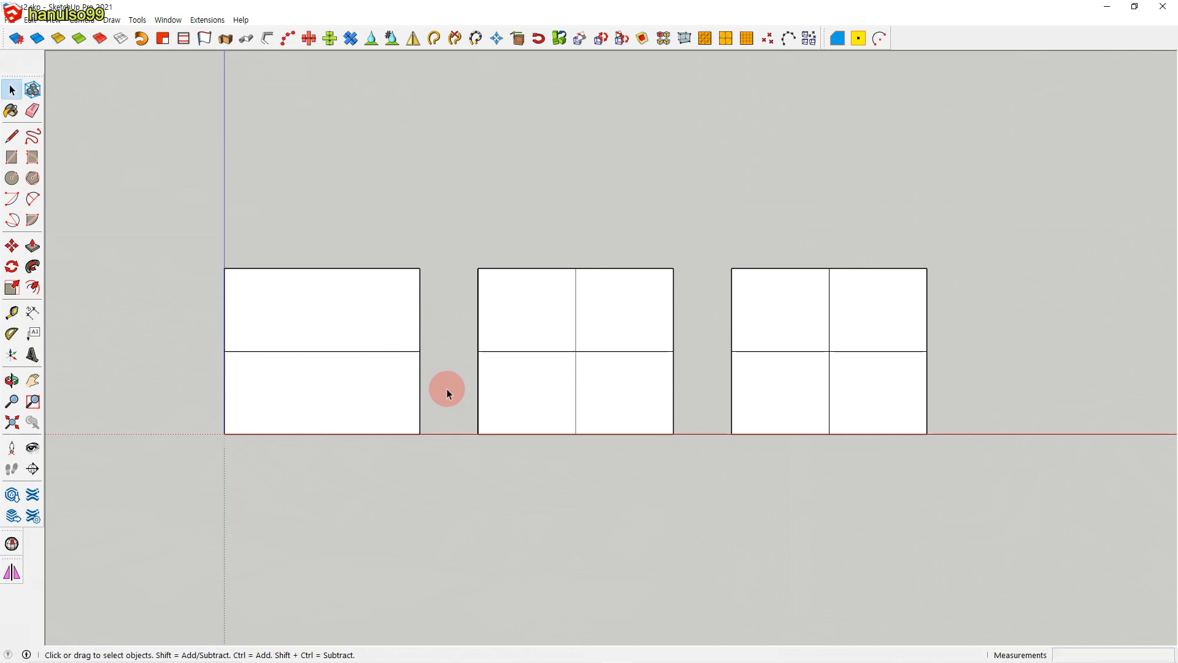
Undo the last edge offset, and offset the leftmost rectangle's upper edge downward four successive times at 5 mm spacing
key(ctrl+z)
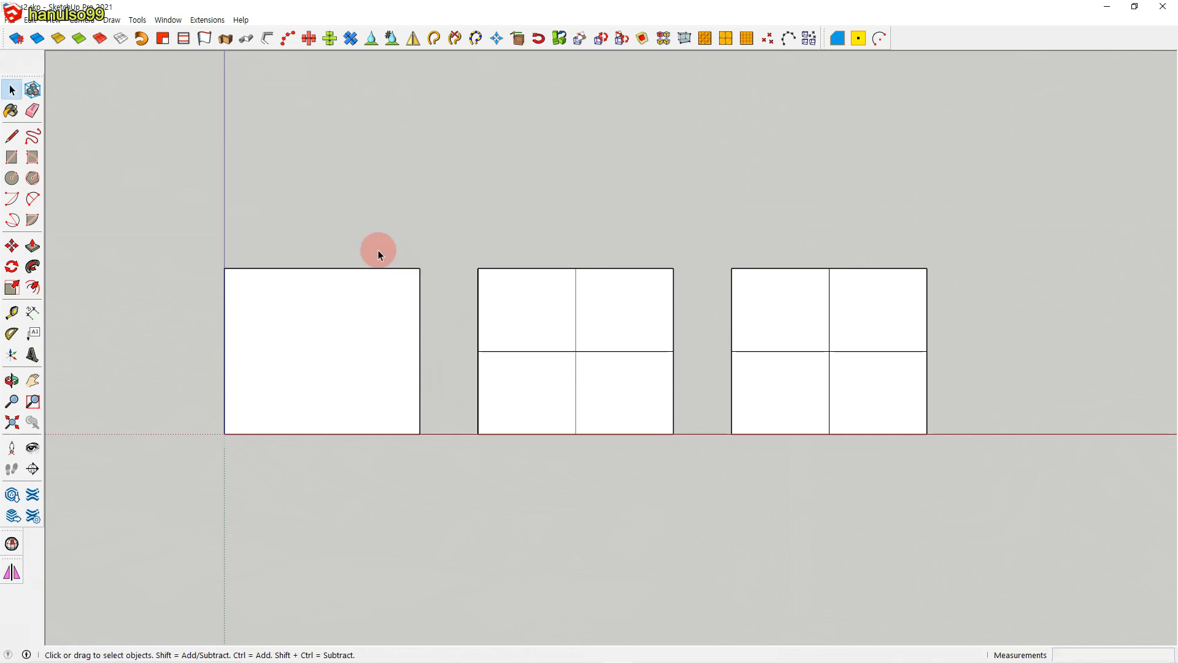
click(183, 39)
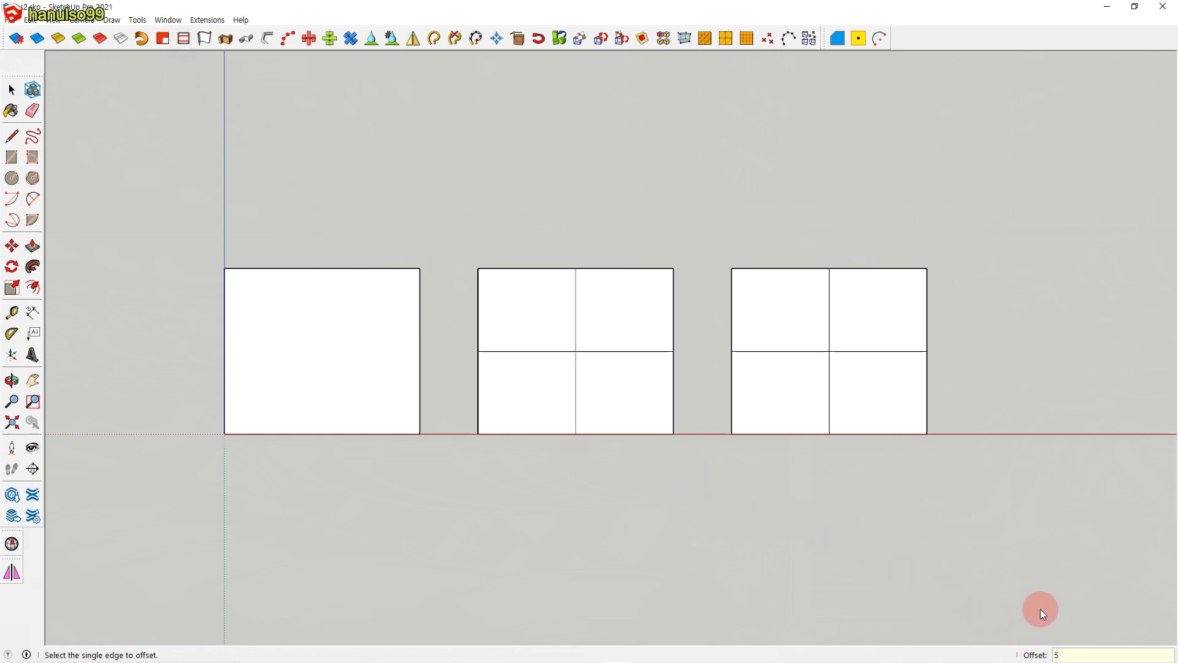
click(330, 270)
click(331, 282)
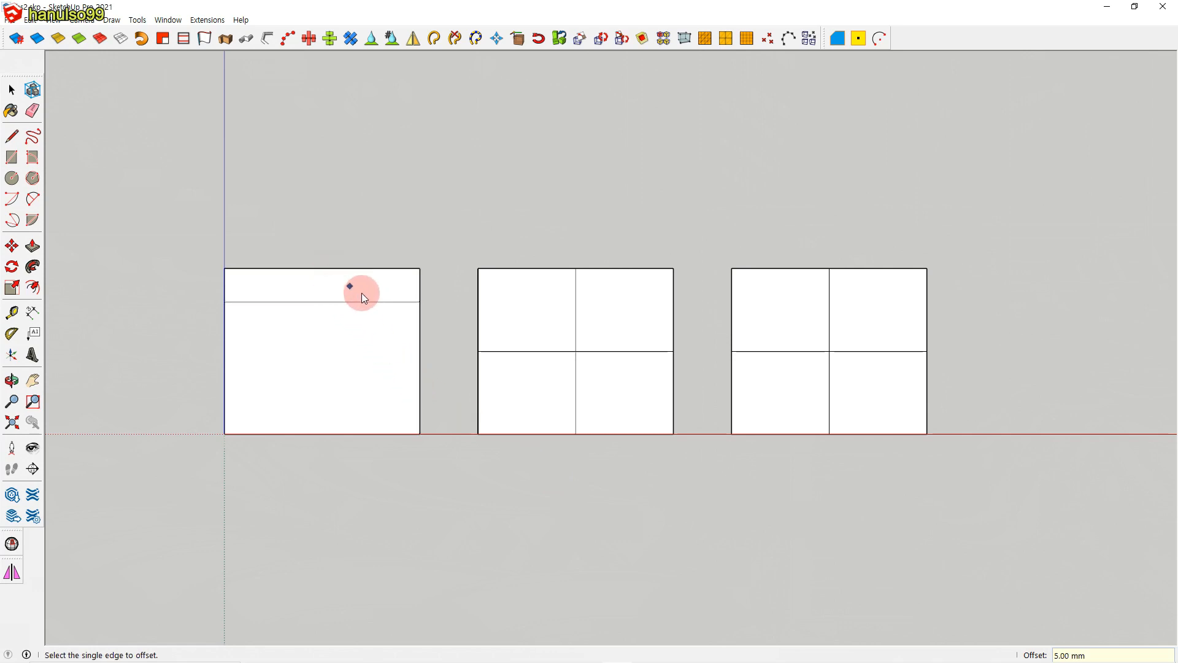
click(353, 301)
click(352, 316)
click(353, 335)
click(350, 352)
click(351, 368)
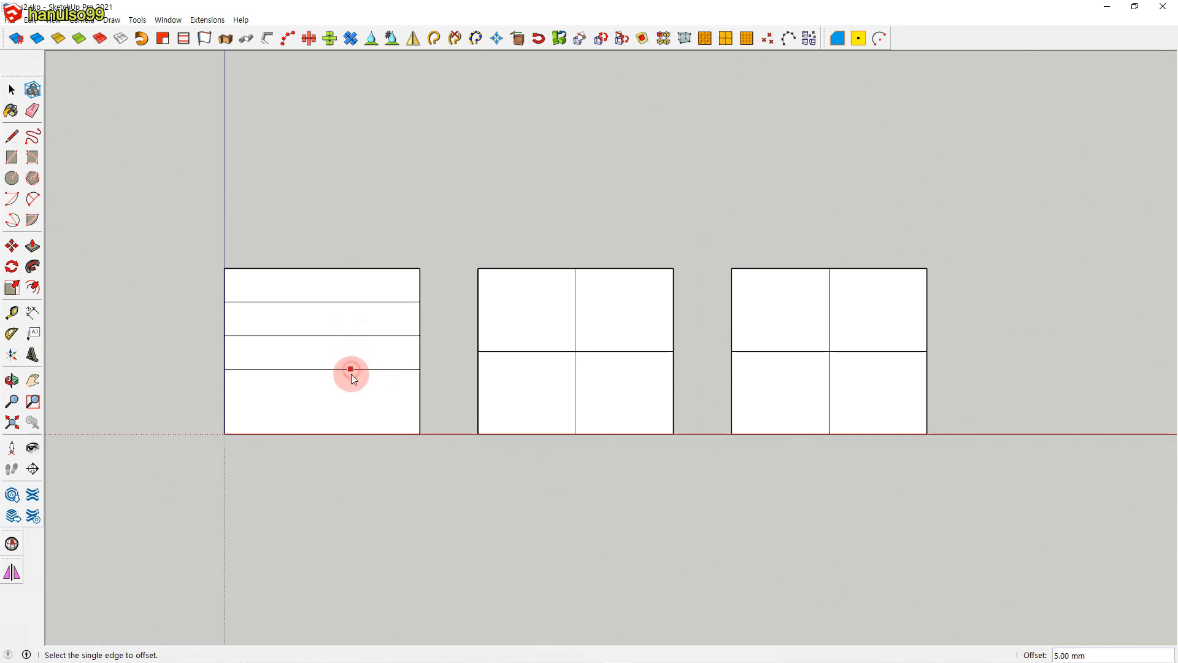
key(space)
click(455, 477)
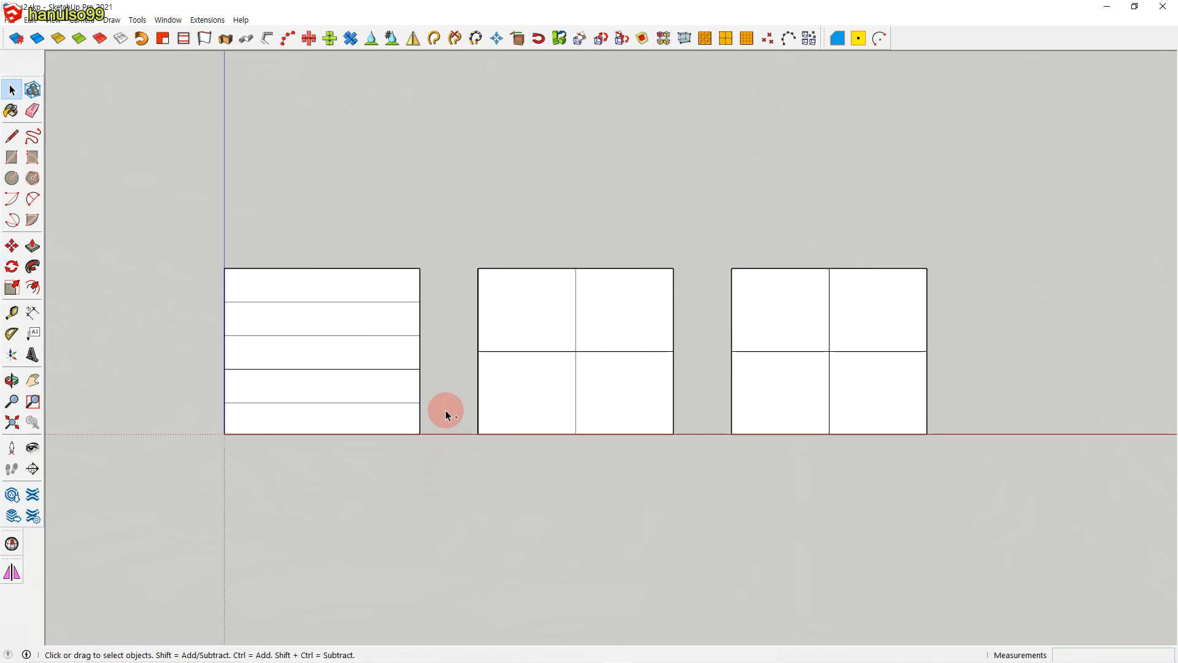
Undo the four 5 mm offsets inside the leftmost rectangle
key(ctrl+z)
key(ctrl+z)
key(ctrl+z)
key(ctrl+z)
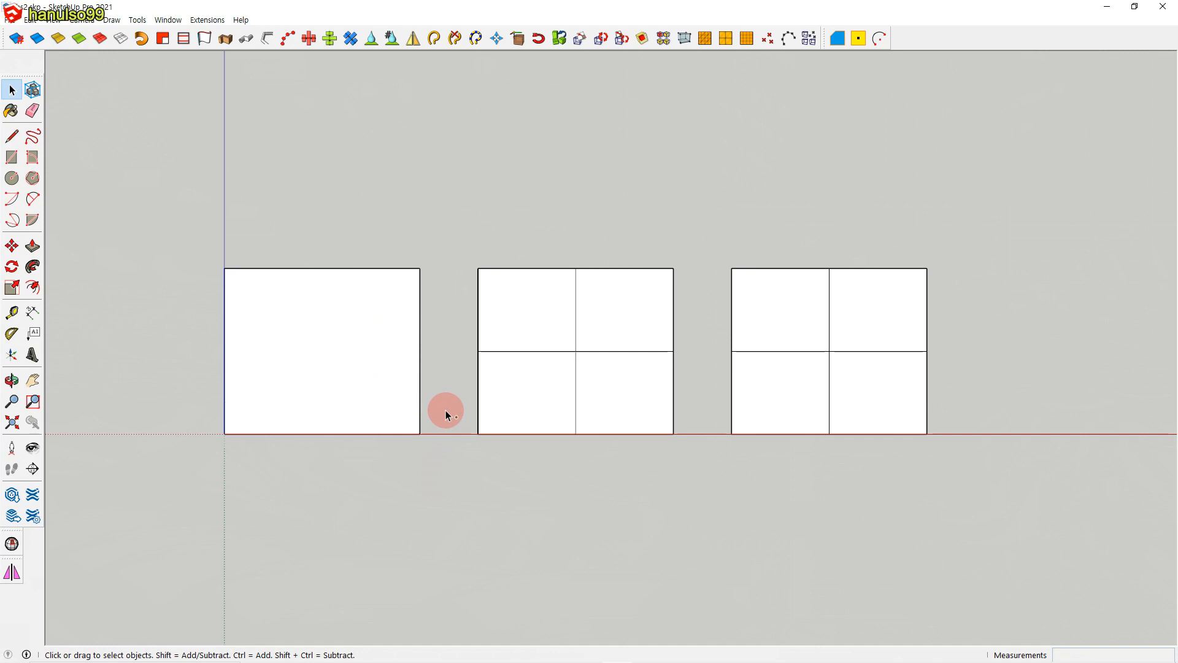
Offset the leftmost rectangle's upper edge downward by 10 mm
click(185, 41)
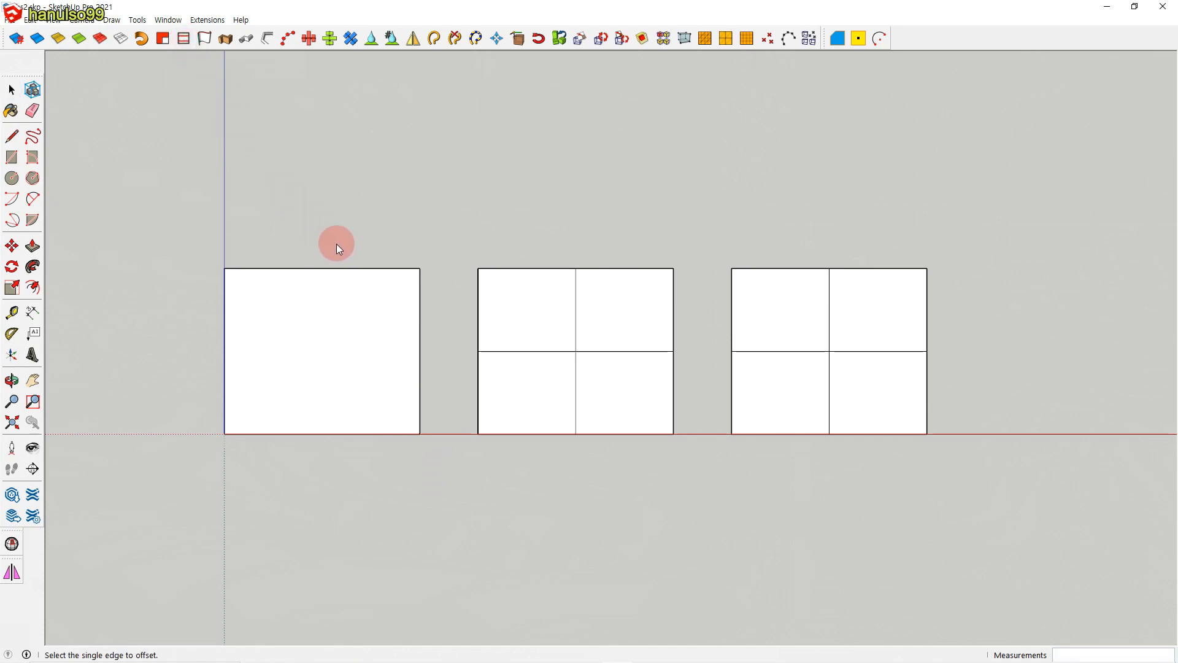
click(363, 268)
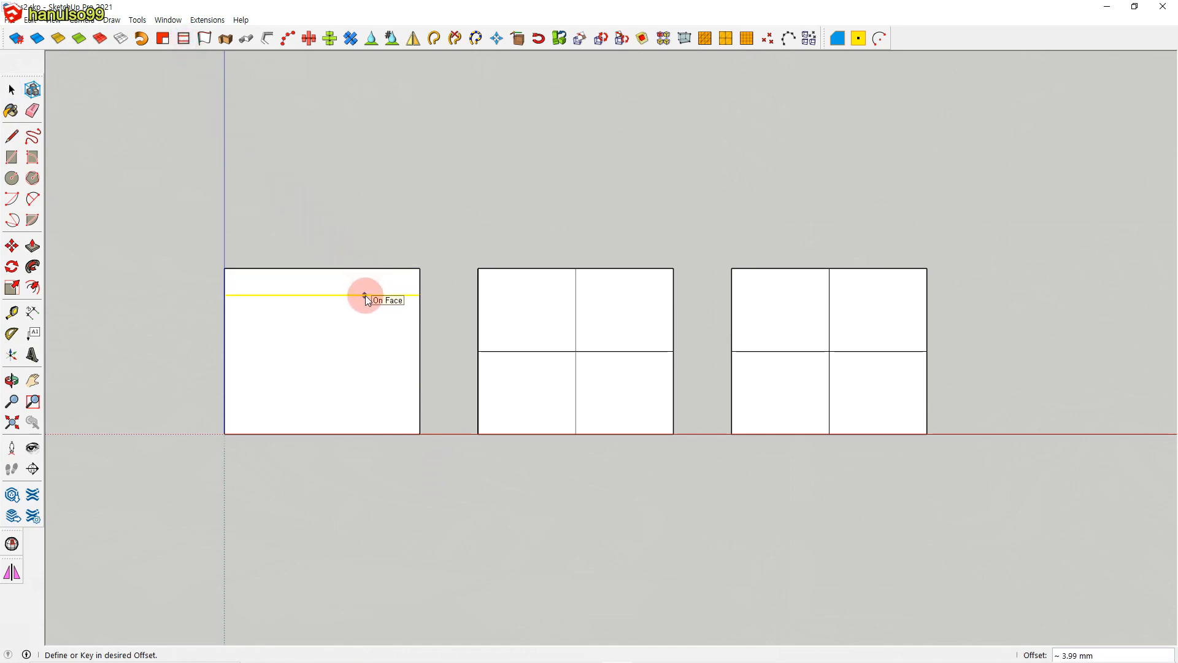
text(10)
key(Return)
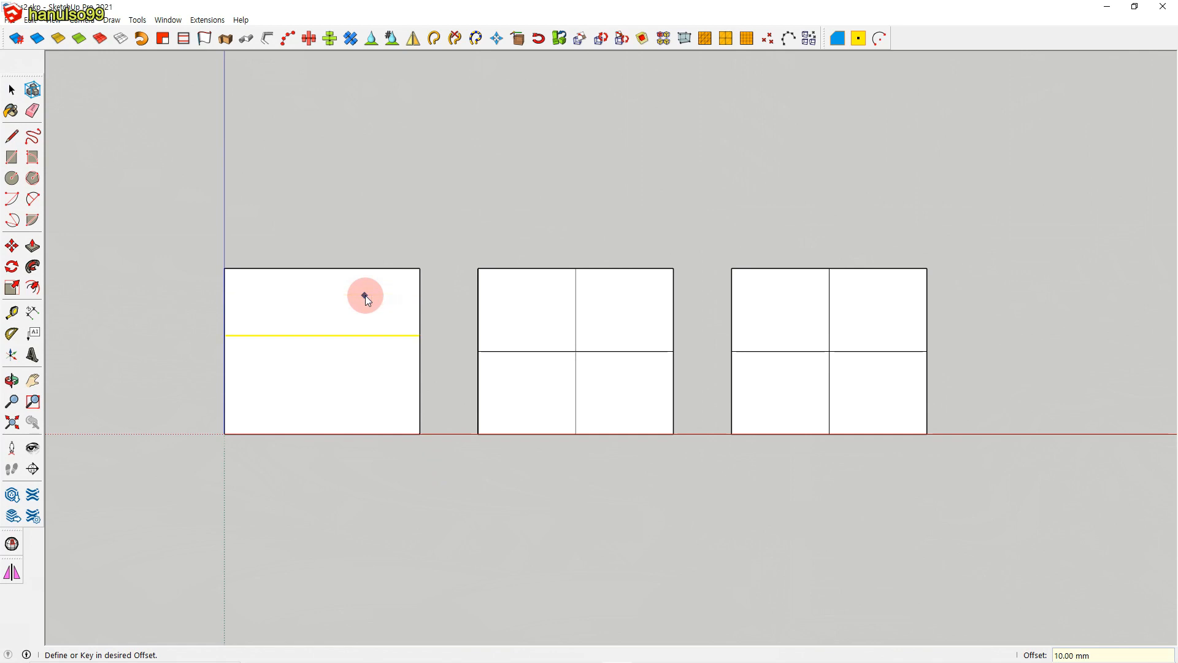
click(365, 296)
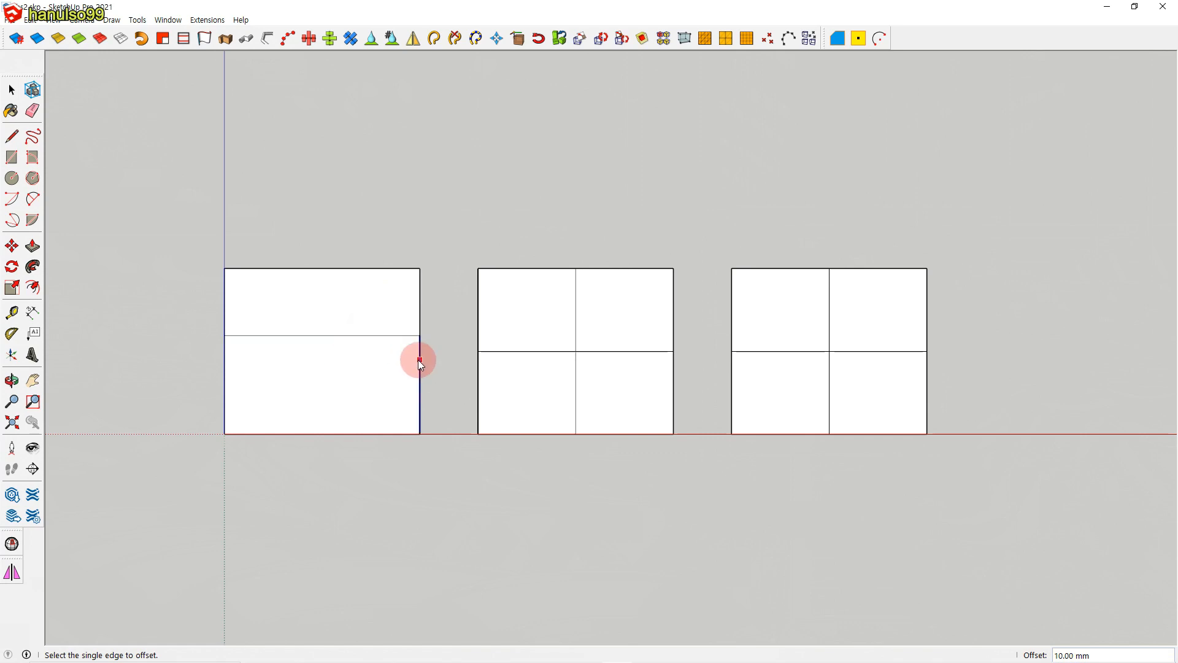
key(space)
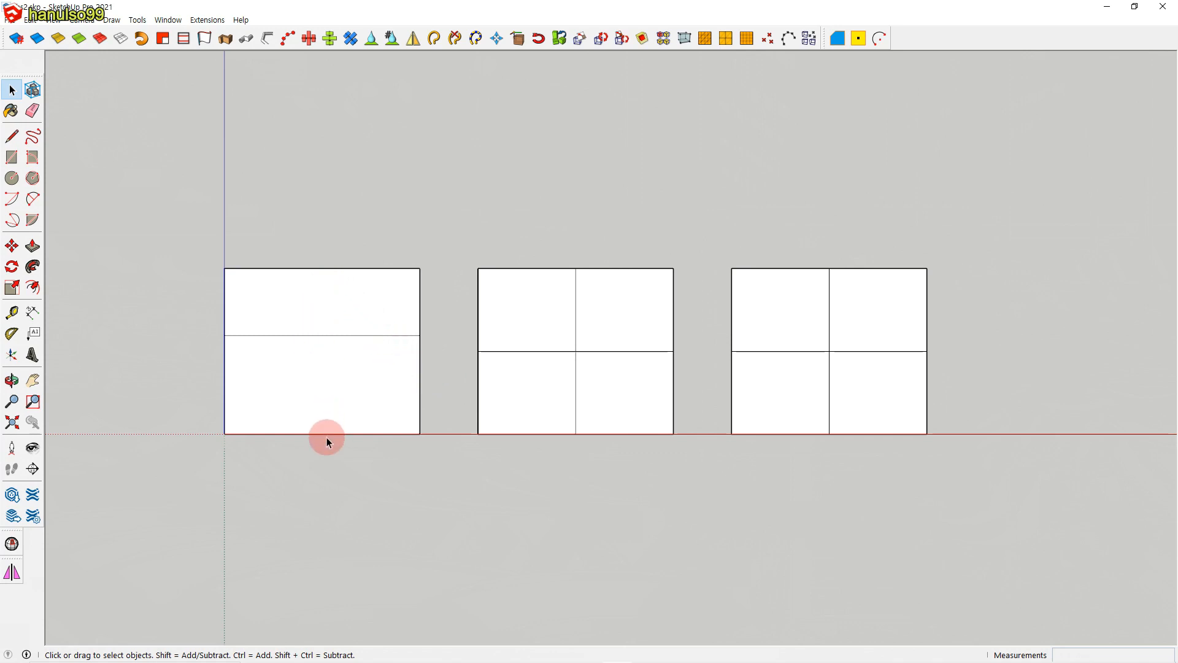
Offset both segments of the leftmost rectangle's right edge separately, about 14.6 mm inward to the midpoint, and undo both offsets
click(419, 381)
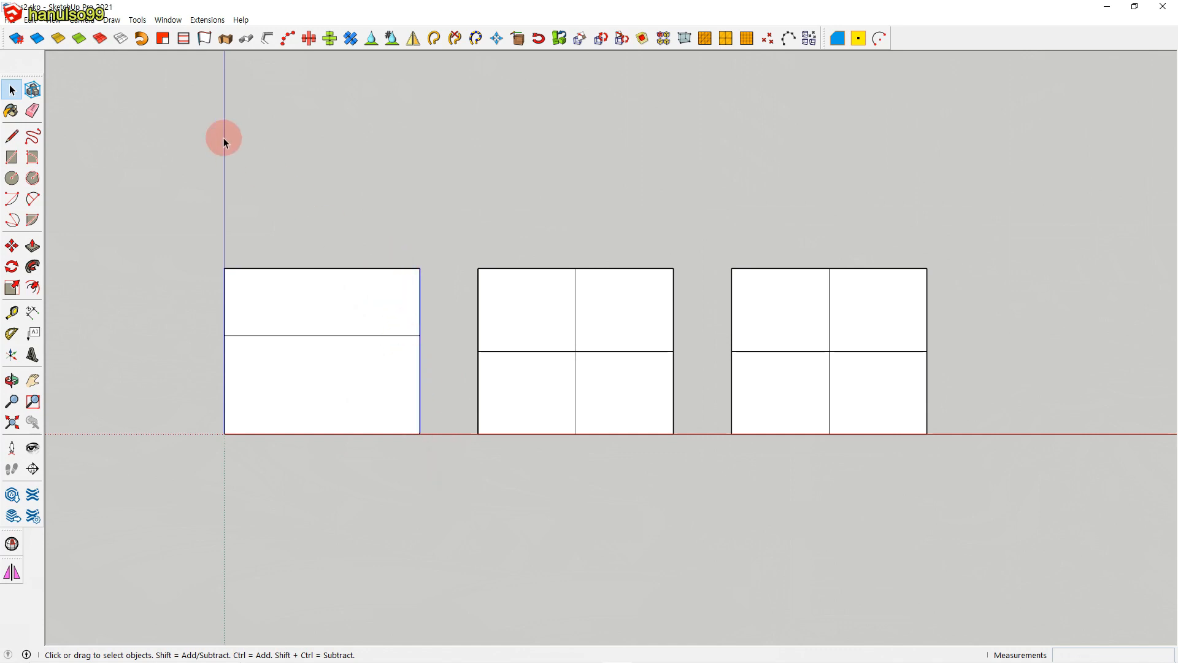
click(184, 38)
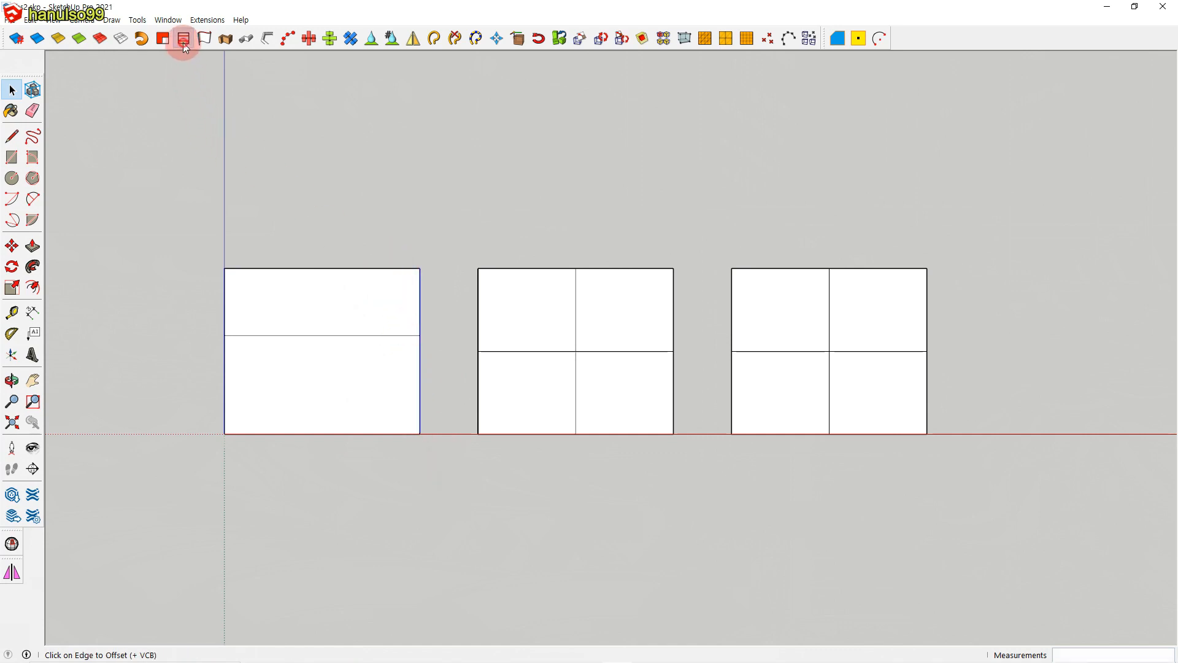
click(420, 289)
click(325, 269)
click(419, 381)
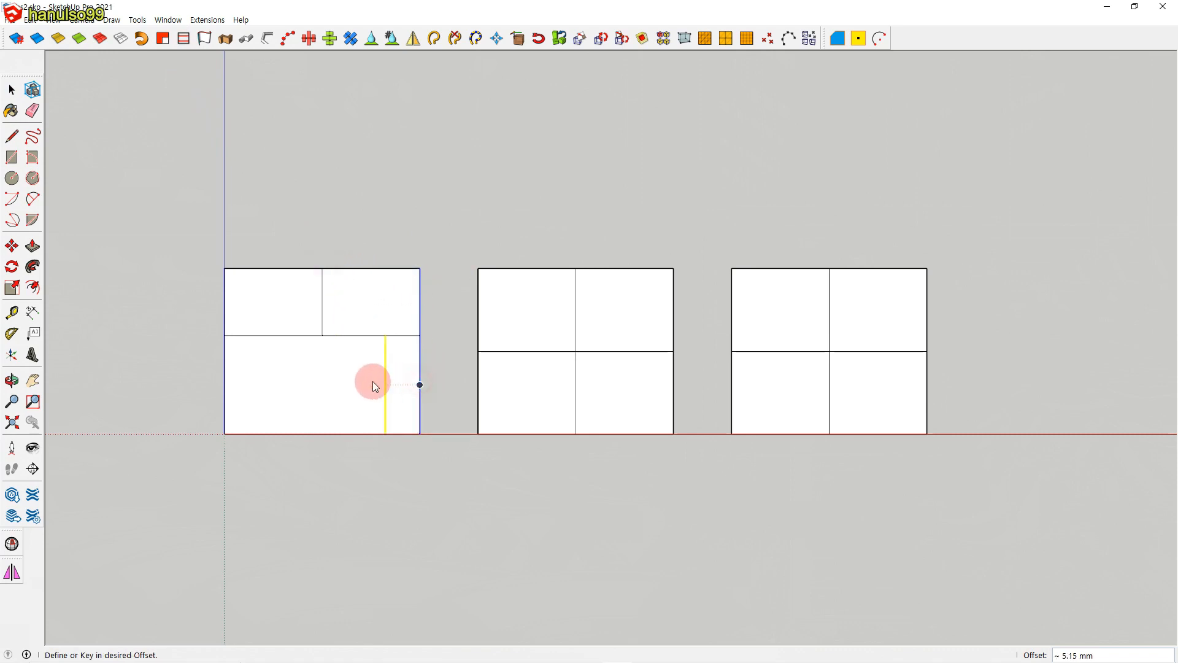
click(323, 430)
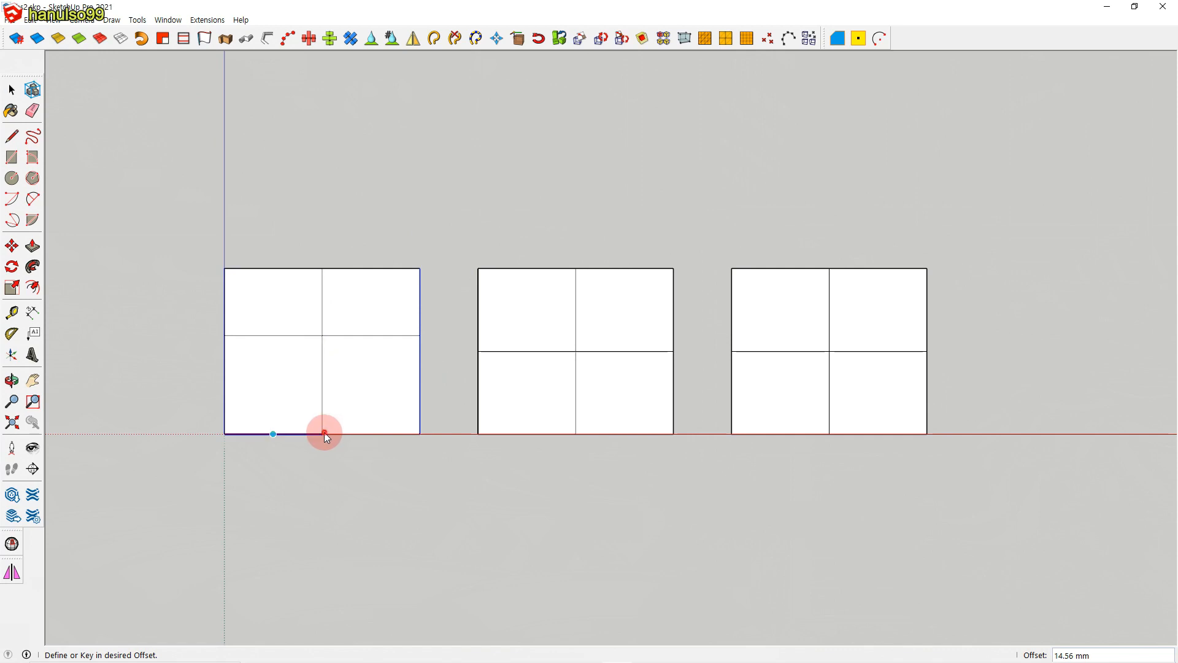
key(space)
click(390, 473)
key(ctrl+z)
key(ctrl+z)
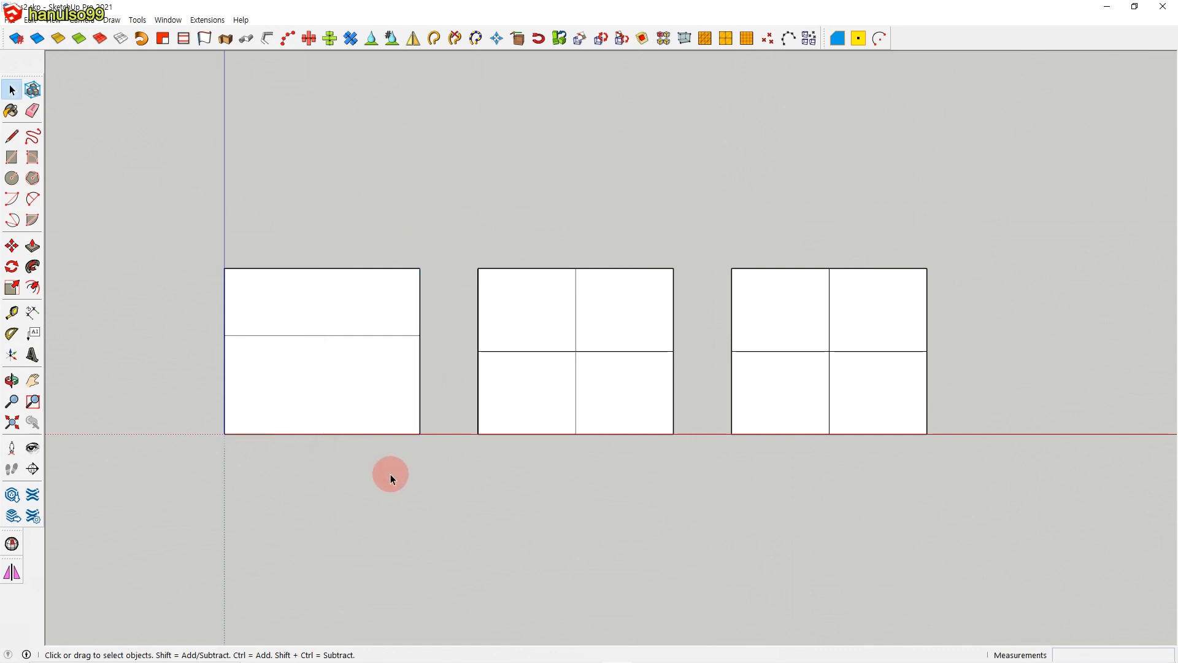
Copy both segments of the leftmost rectangle's right edge together about 14.6 mm inward to the midpoint with the Move tool
drag(388, 225, 421, 379)
key(m)
key(ctrl)
click(420, 433)
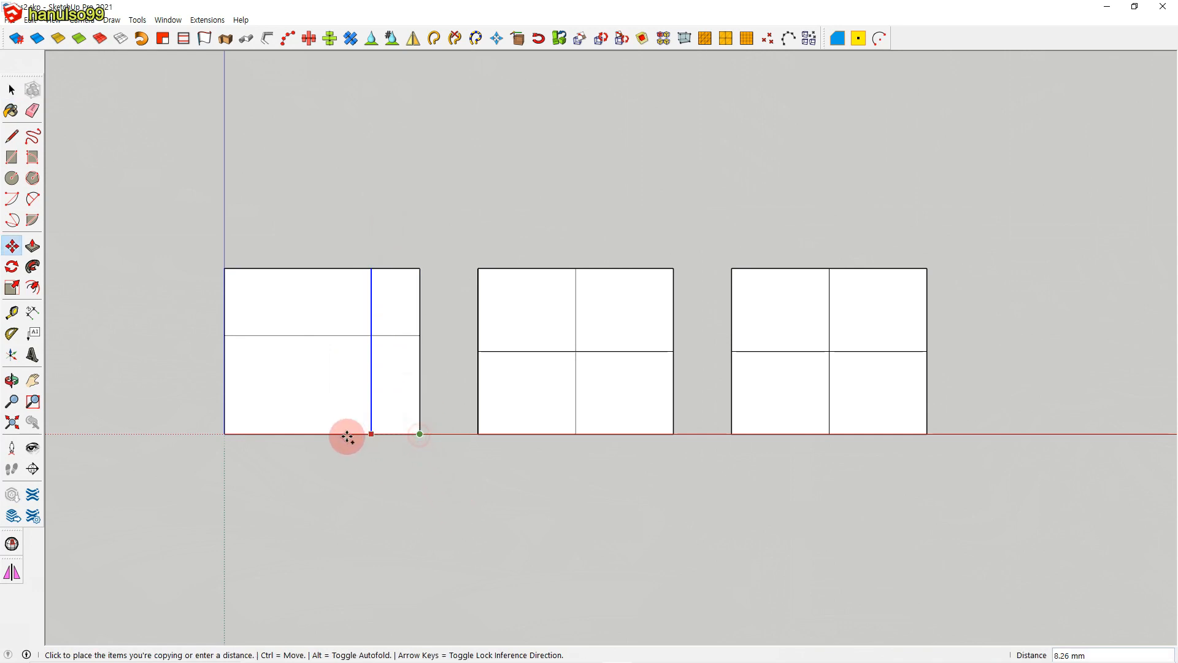
click(325, 435)
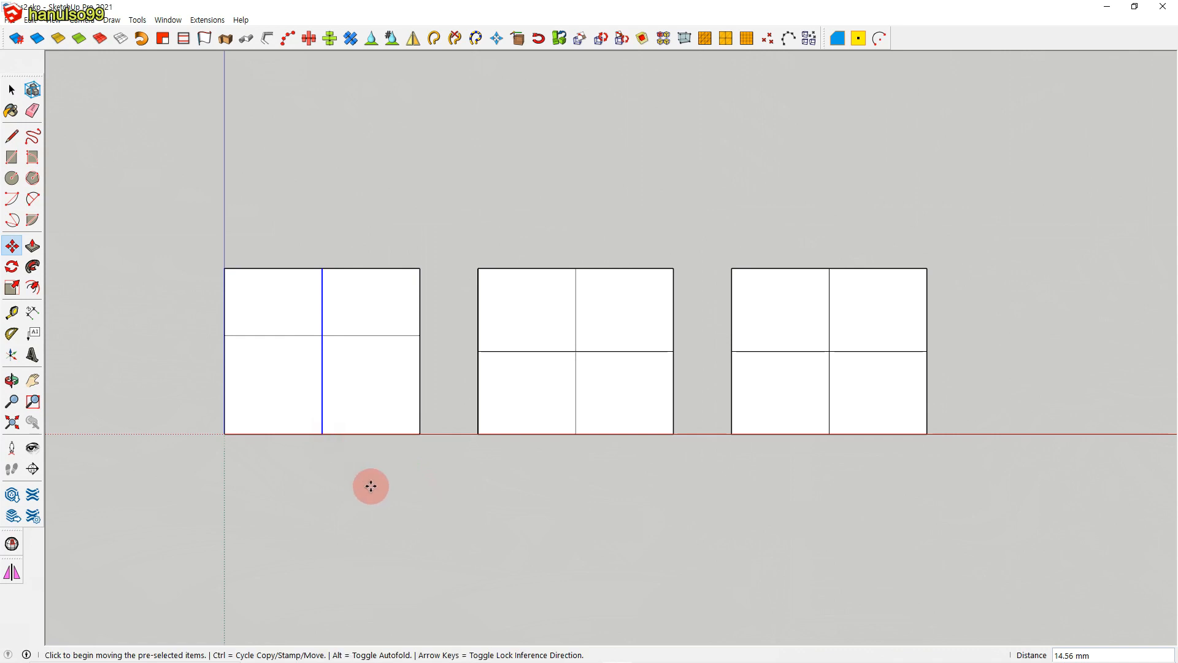
key(space)
click(372, 490)
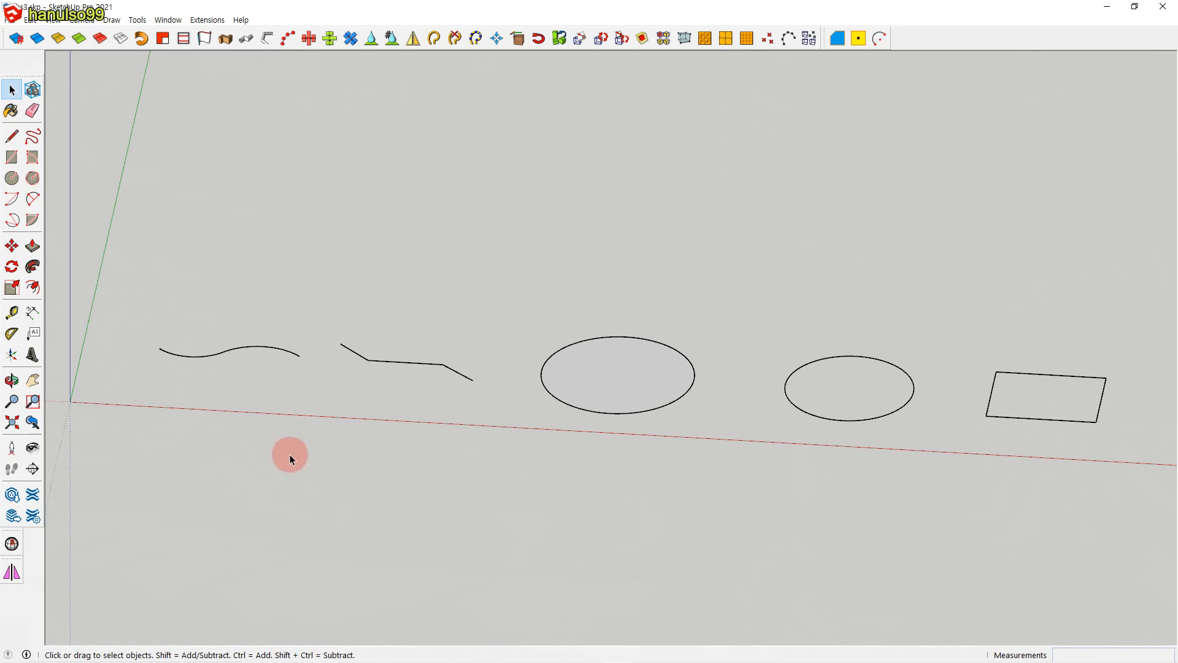
Extrude the S-shaped curve straight up into a curved wall surface with Extrude Lines
drag(134, 300, 329, 399)
click(204, 38)
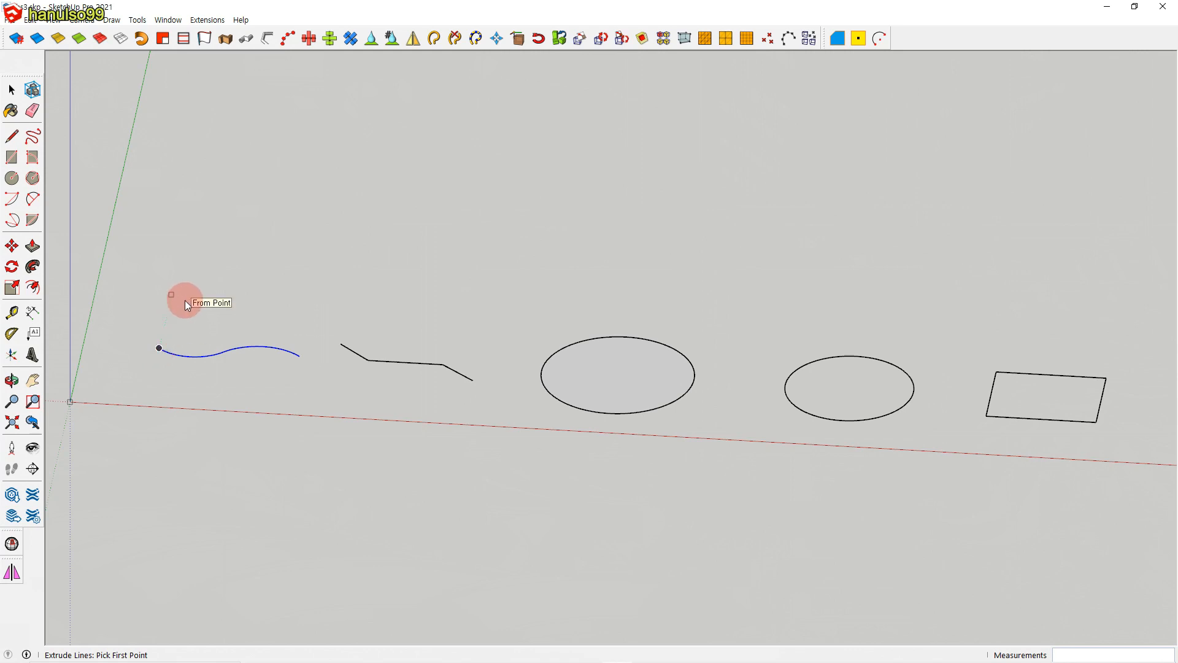
click(159, 346)
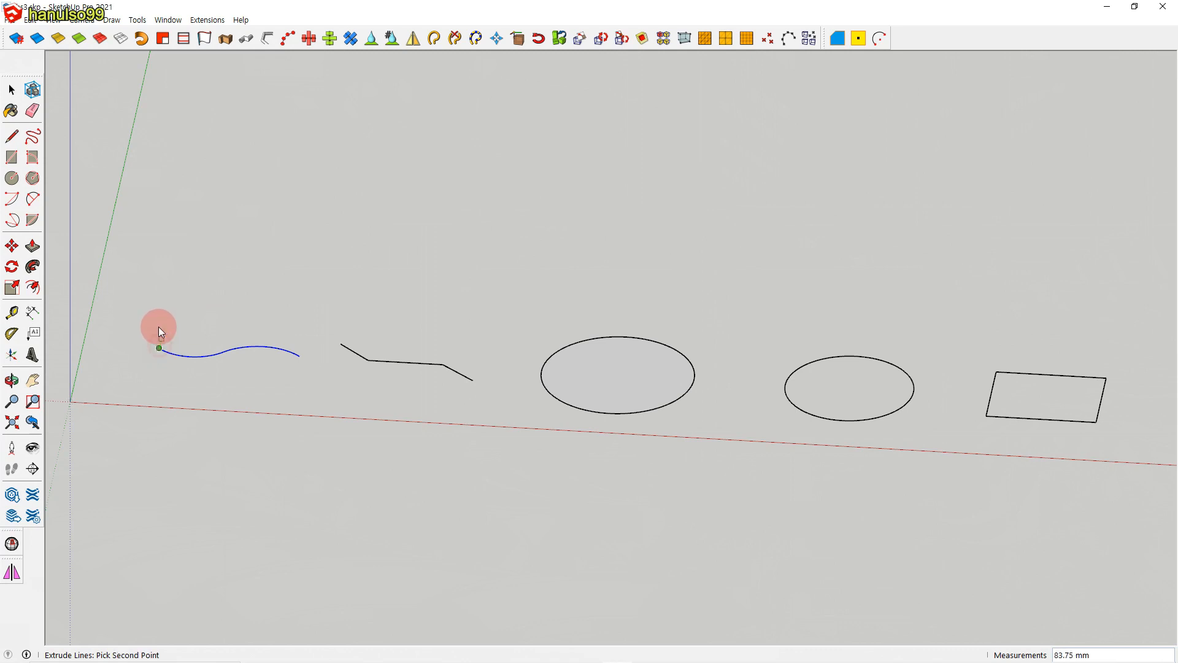
click(154, 286)
middle_drag(184, 415, 257, 442)
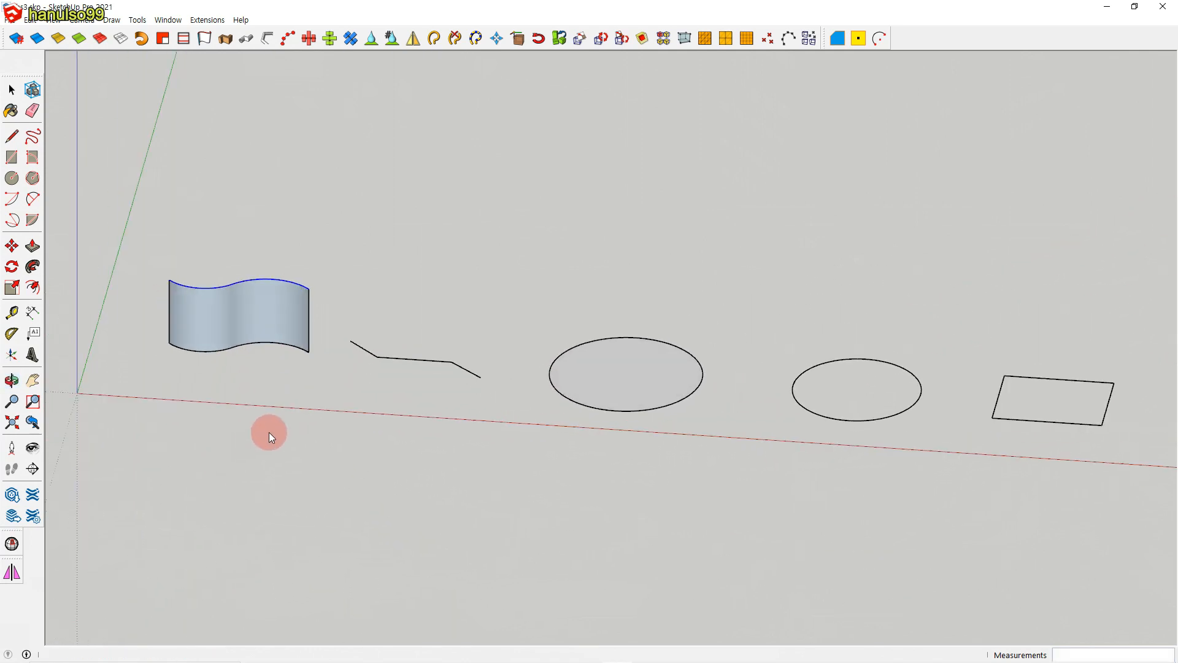
key(space)
Extrude the three-segment polyline straight up into a folded wall surface with Extrude Lines
drag(336, 316, 503, 419)
shift+middle_drag(384, 428, 397, 478)
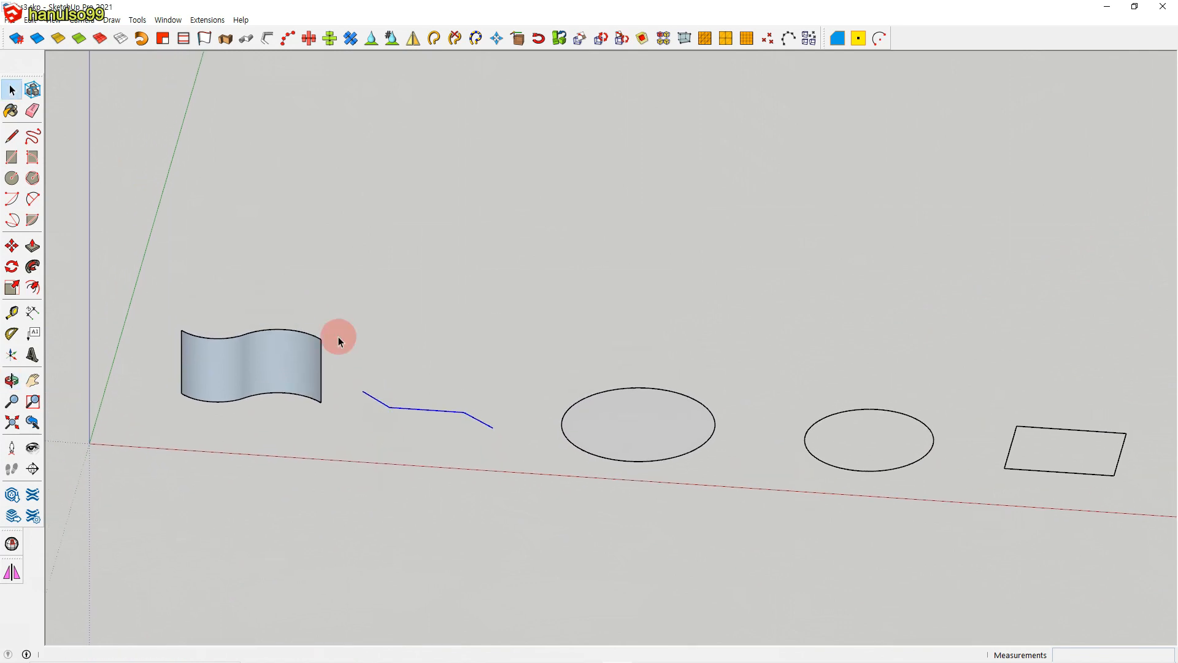
click(201, 39)
click(363, 391)
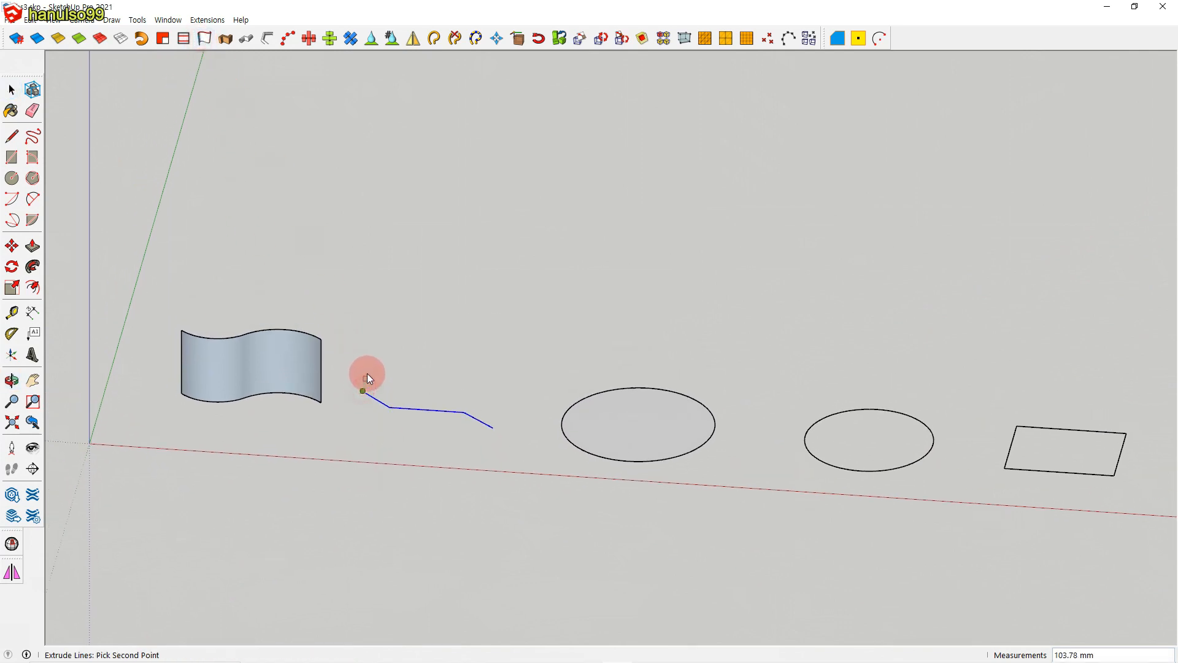
click(376, 351)
middle_drag(376, 350, 454, 492)
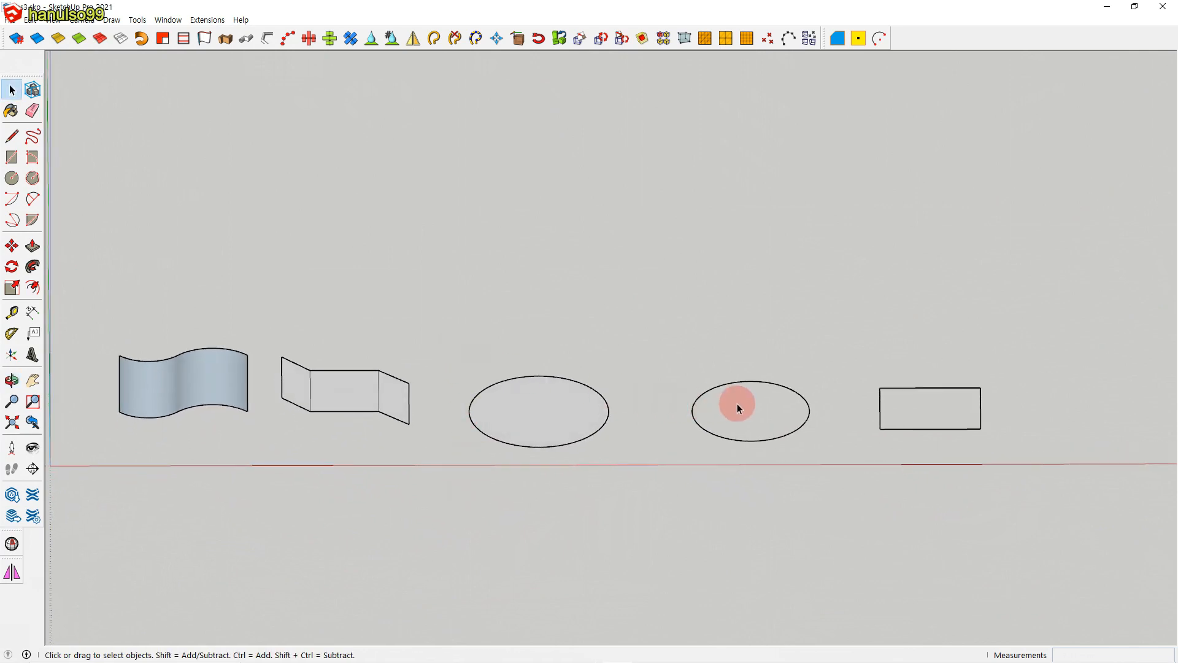
Extrude the filled circle's outline upward about 328 mm with Extrude Lines, with its face included in the selection, and check the base face
click(524, 407)
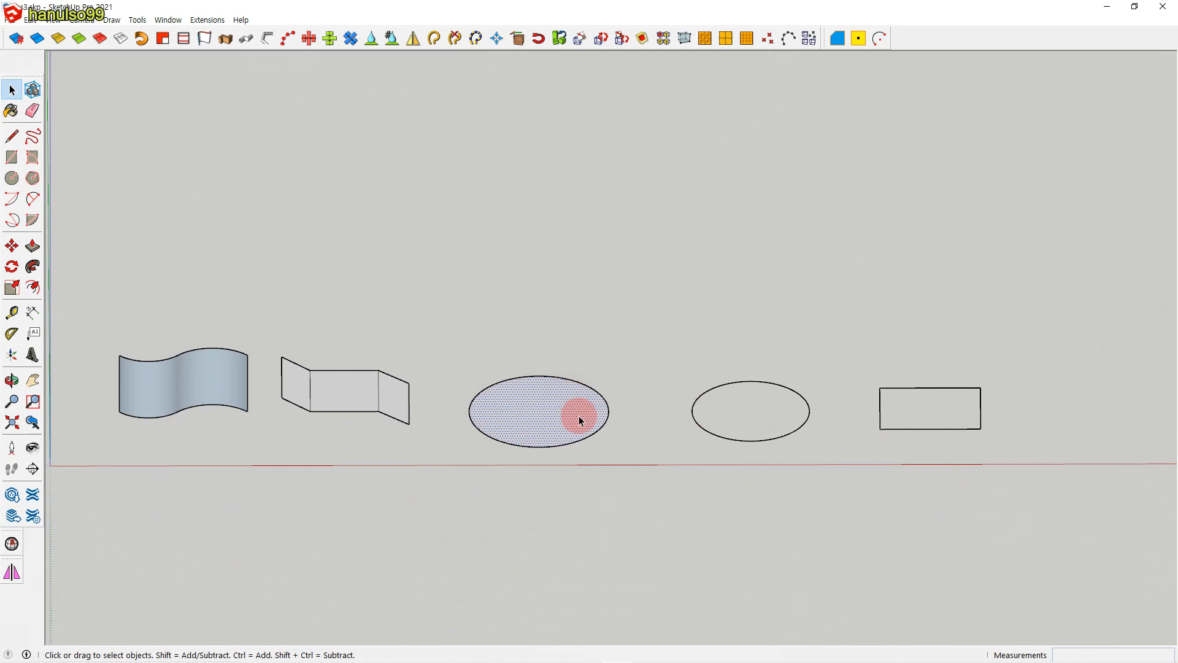
click(746, 409)
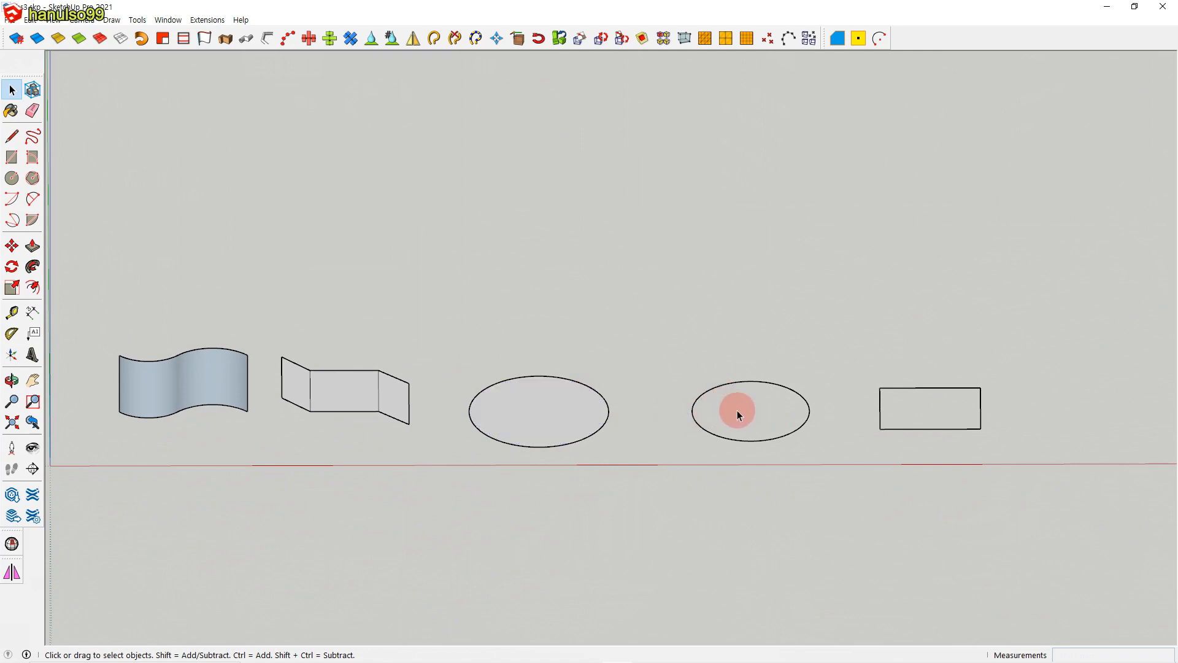
click(559, 421)
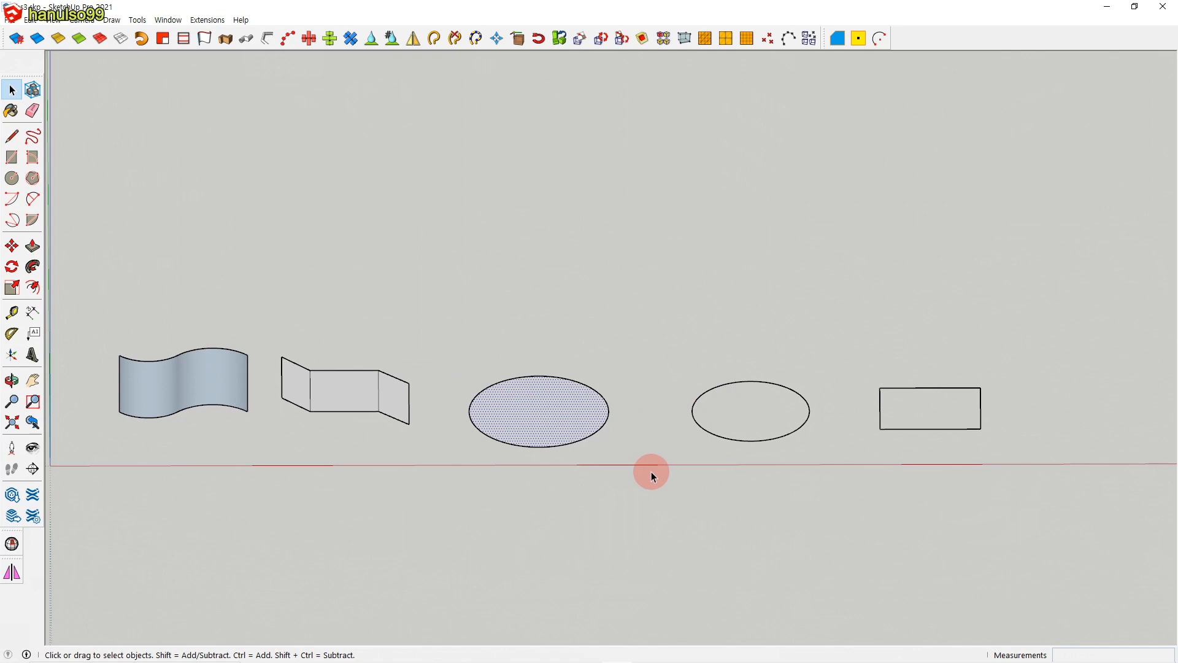
drag(447, 348, 638, 491)
click(225, 38)
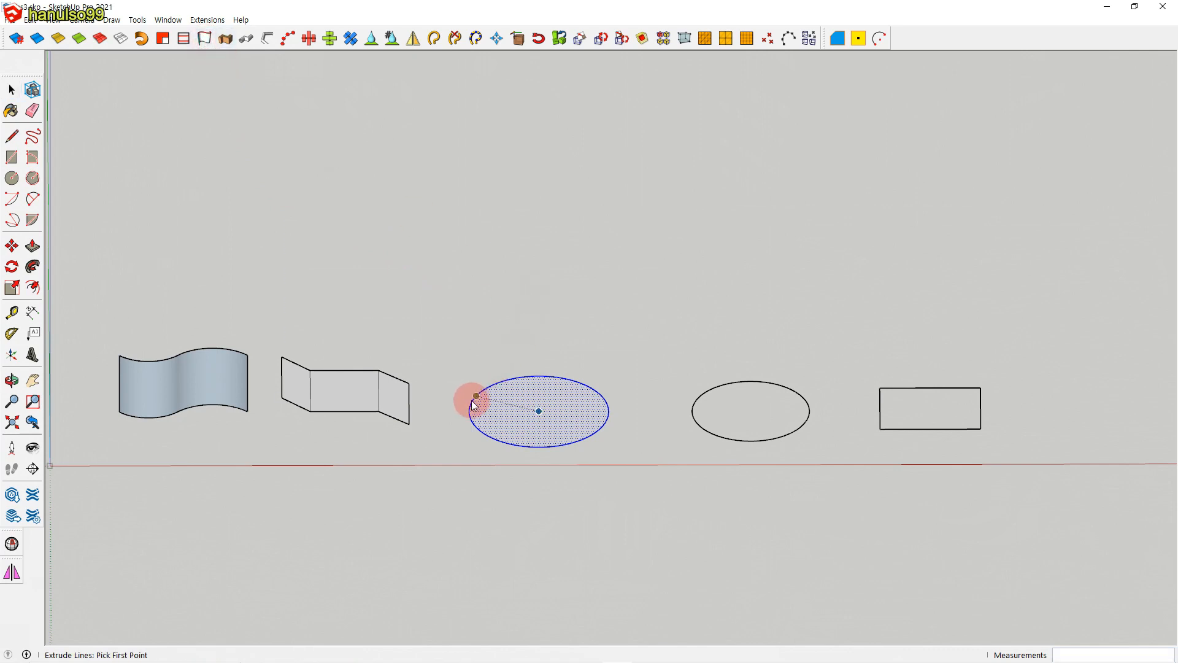
drag(469, 410, 458, 343)
click(458, 343)
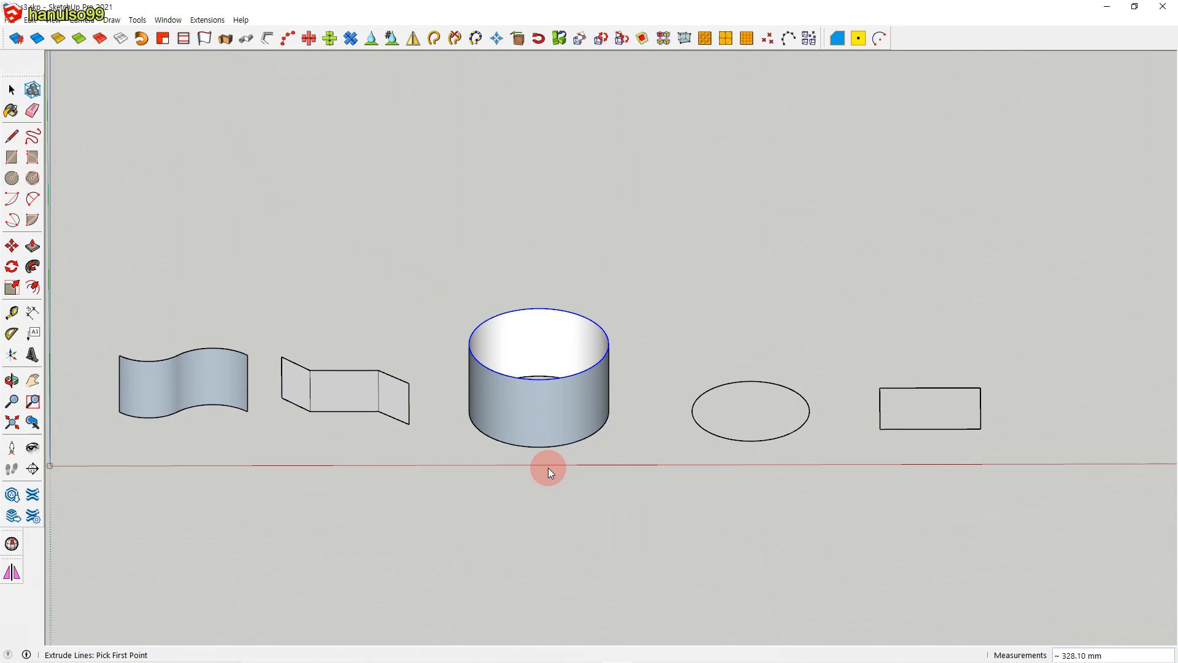
key(space)
middle_drag(544, 448, 500, 553)
click(545, 377)
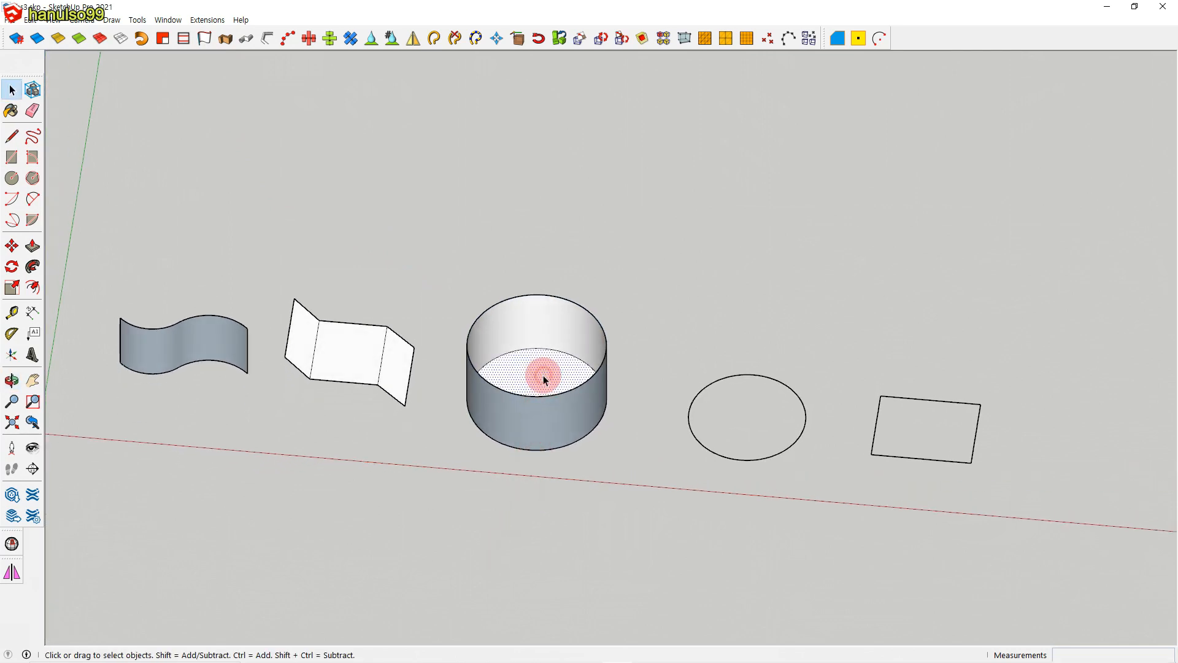
click(594, 482)
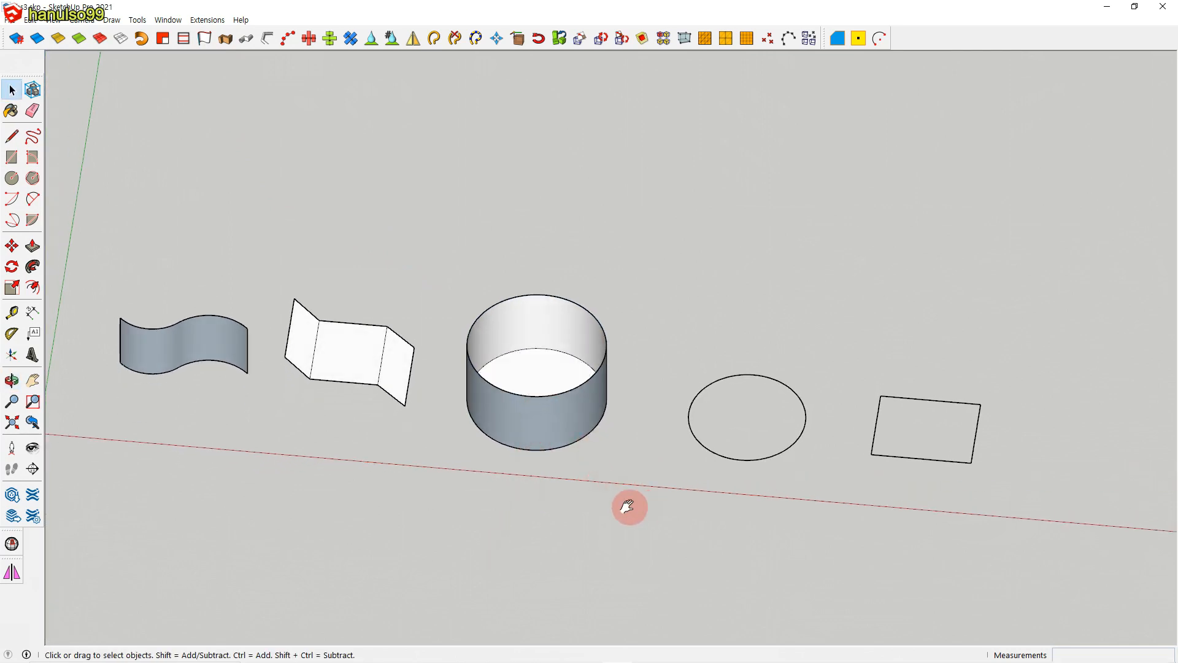
Extrude the unfilled circle upward about 334 mm into an open tube with Extrude Lines
shift+middle_drag(675, 485, 543, 478)
drag(534, 331, 706, 486)
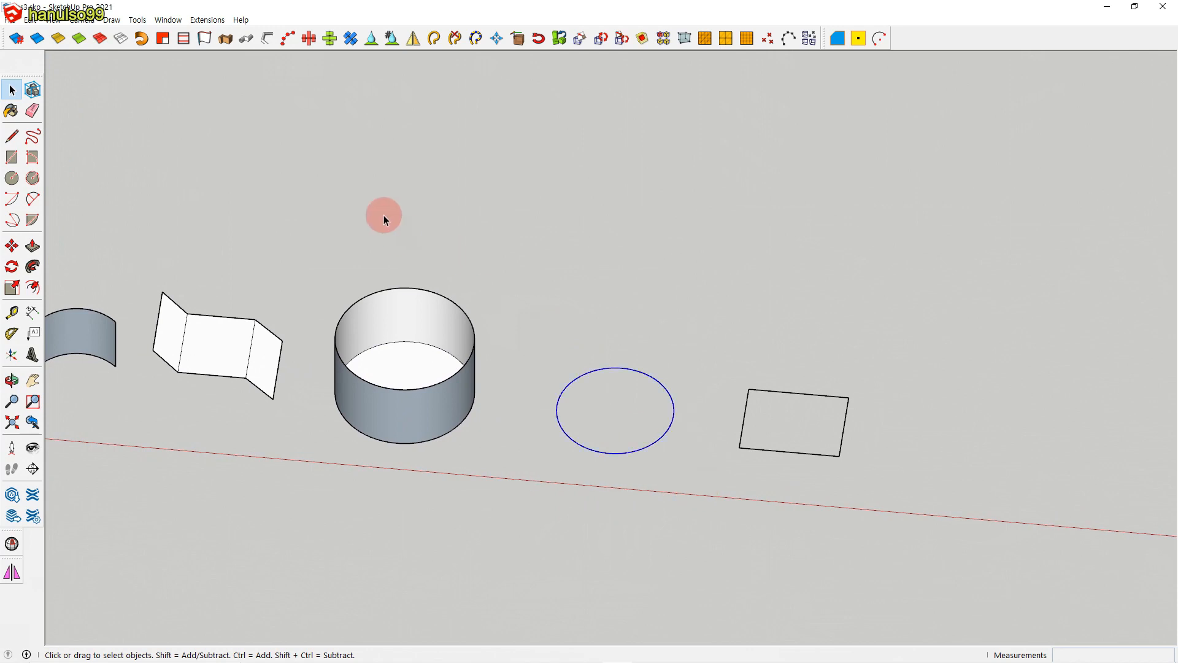
click(204, 38)
click(558, 398)
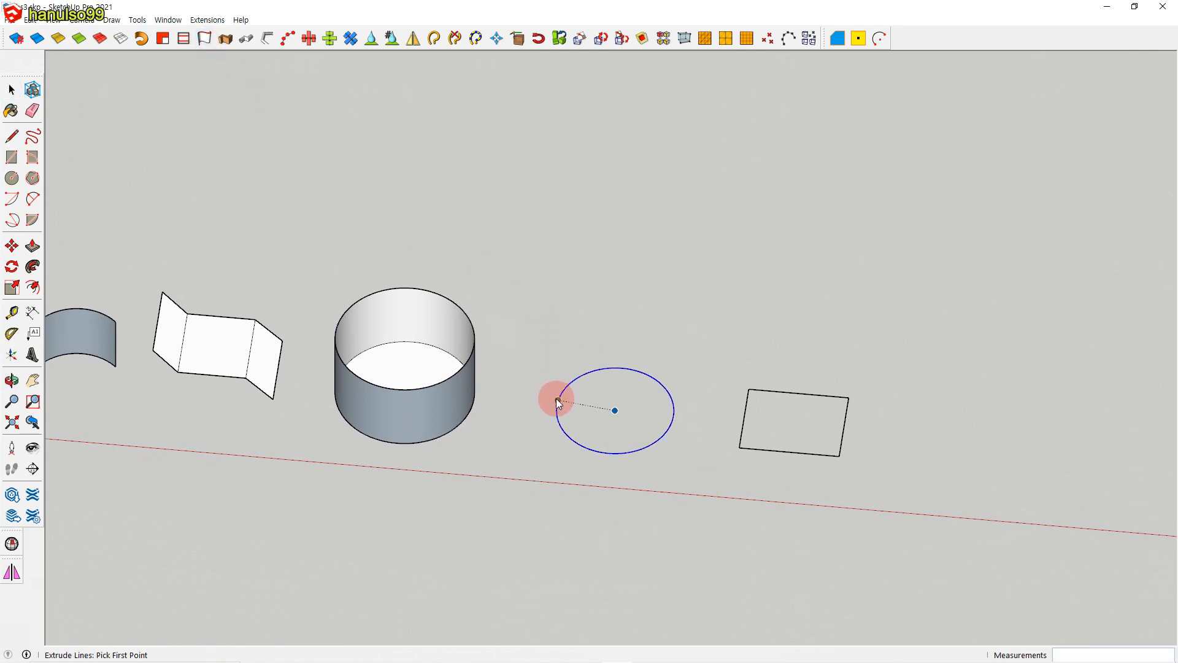
click(554, 344)
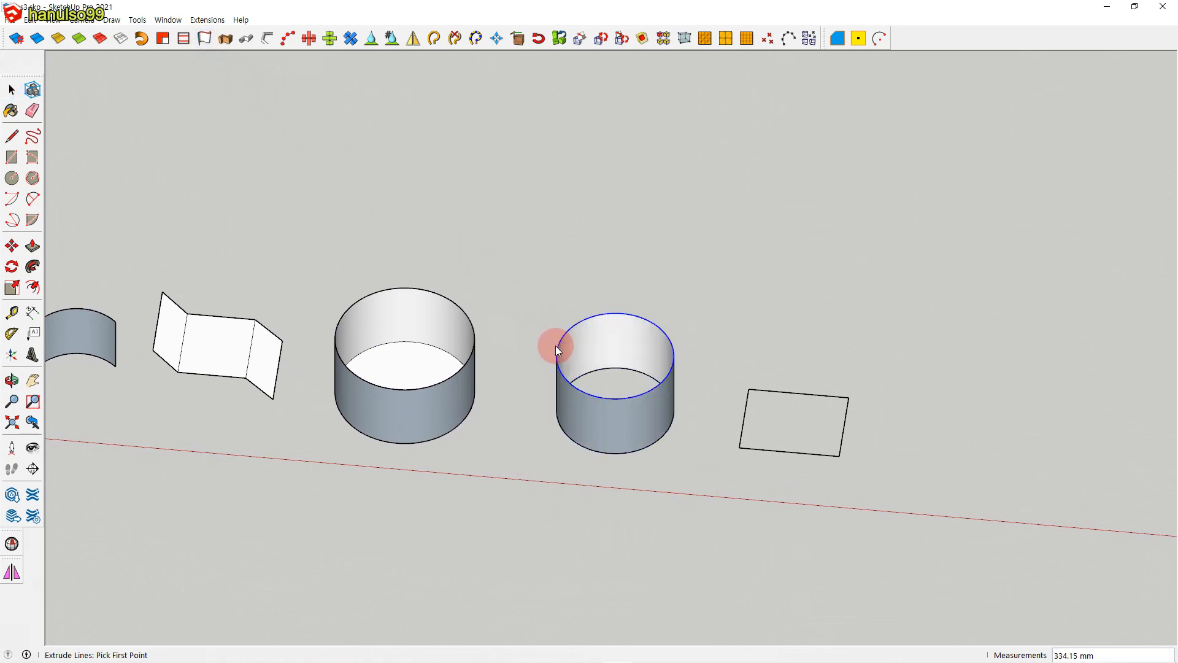
Extrude the rectangle outline beside the open tube straight up into an open box with Extrude Lines
key(space)
shift+middle_drag(697, 408, 618, 384)
drag(618, 342, 825, 516)
click(204, 38)
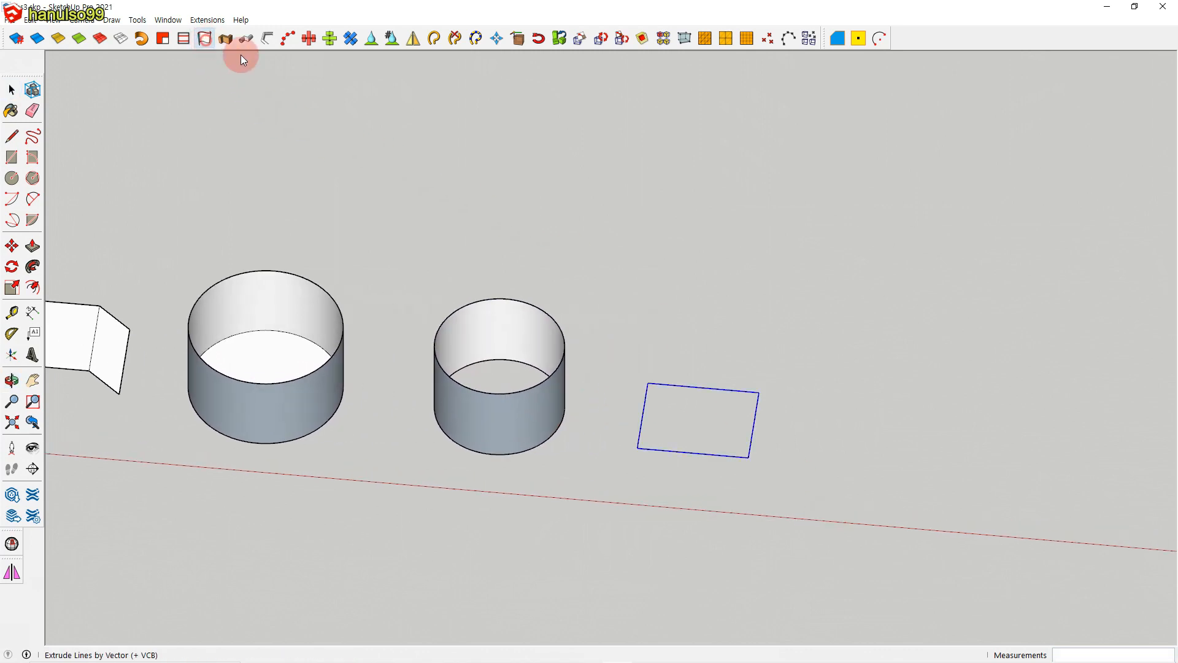
click(639, 446)
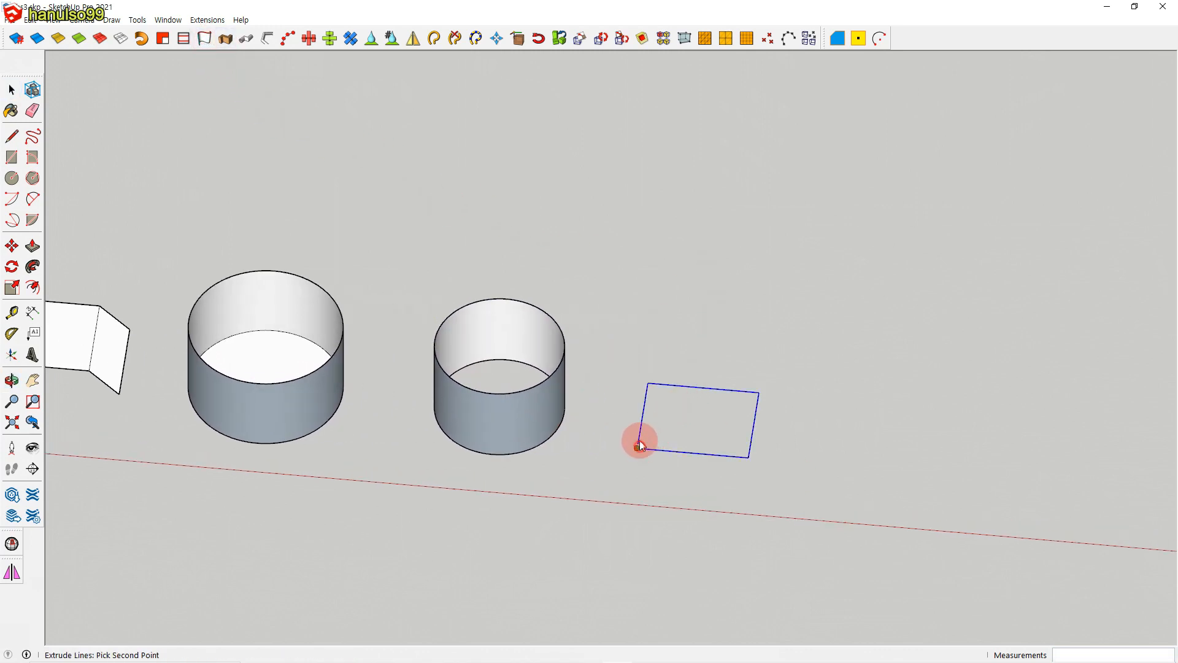
click(634, 358)
key(space)
Delete the S-shaped curved wall surface while keeping its base curve
scroll(635, 393, down, 3)
scroll(635, 397, down, 2)
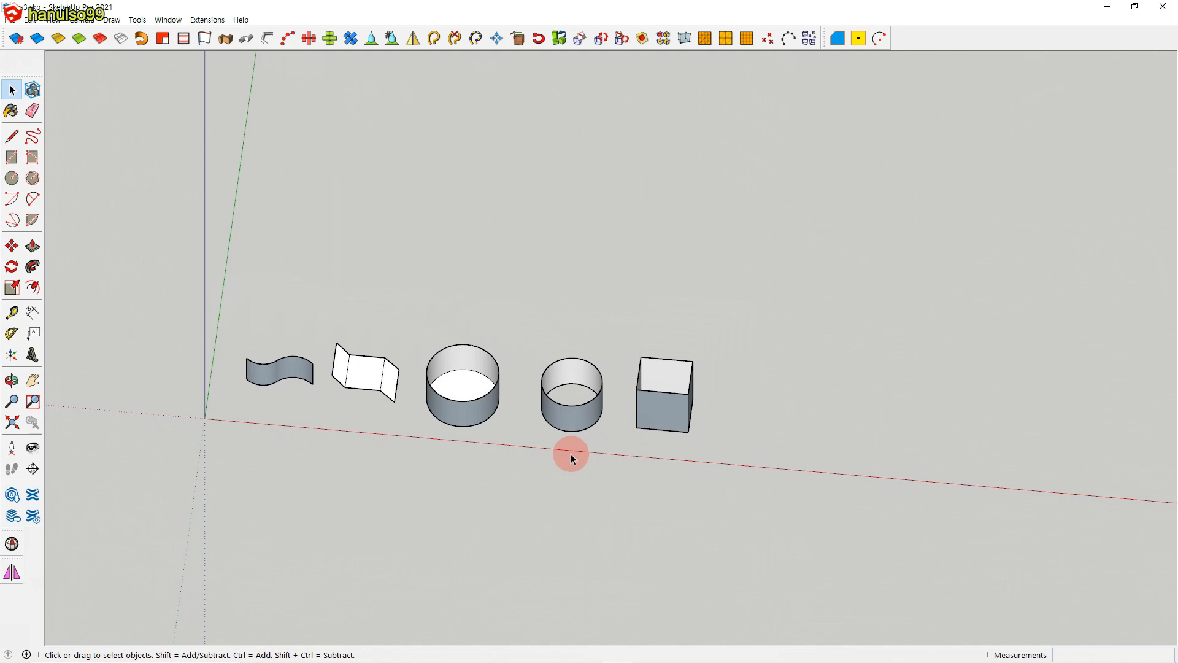
scroll(238, 392, up, 8)
middle_drag(256, 381, 339, 388)
drag(524, 314, 220, 233)
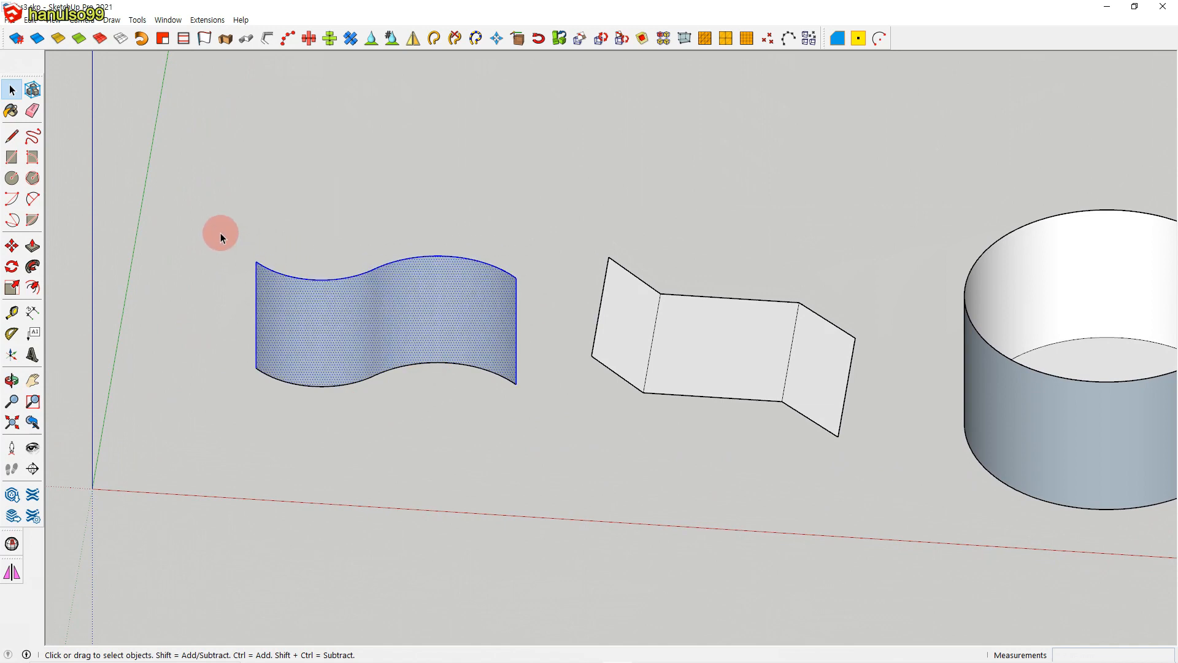
key(Delete)
Extrude the S-shaped base curve straight up to an exact height of 300 mm with Extrude Lines
drag(237, 334, 539, 450)
click(204, 40)
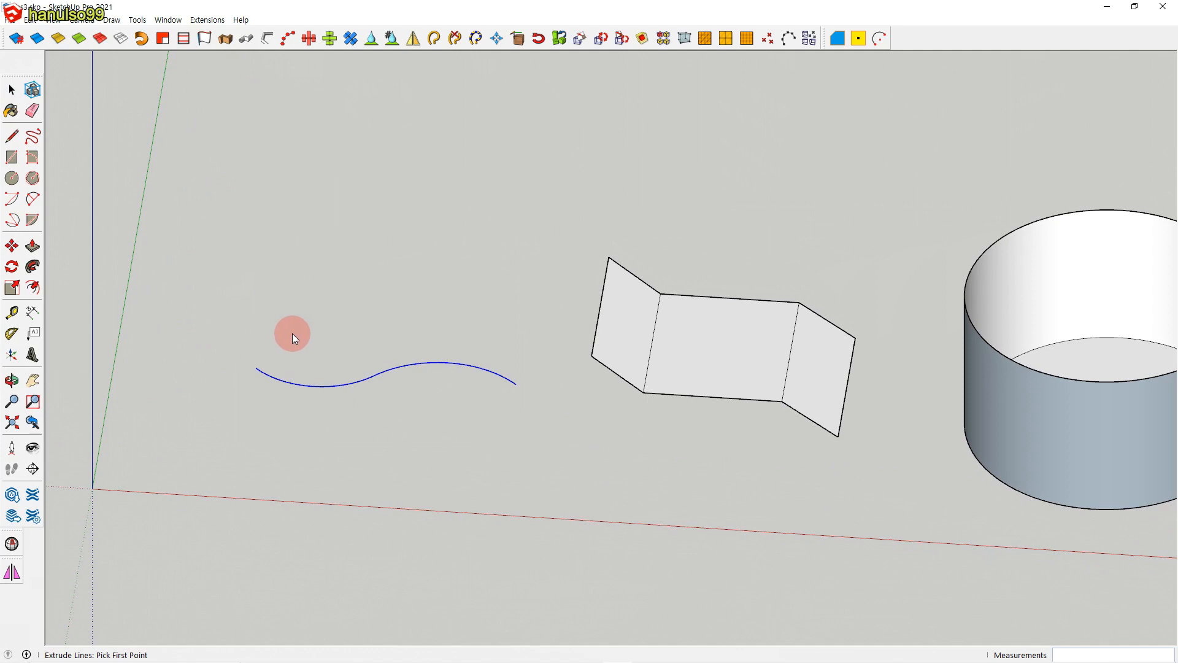
click(256, 367)
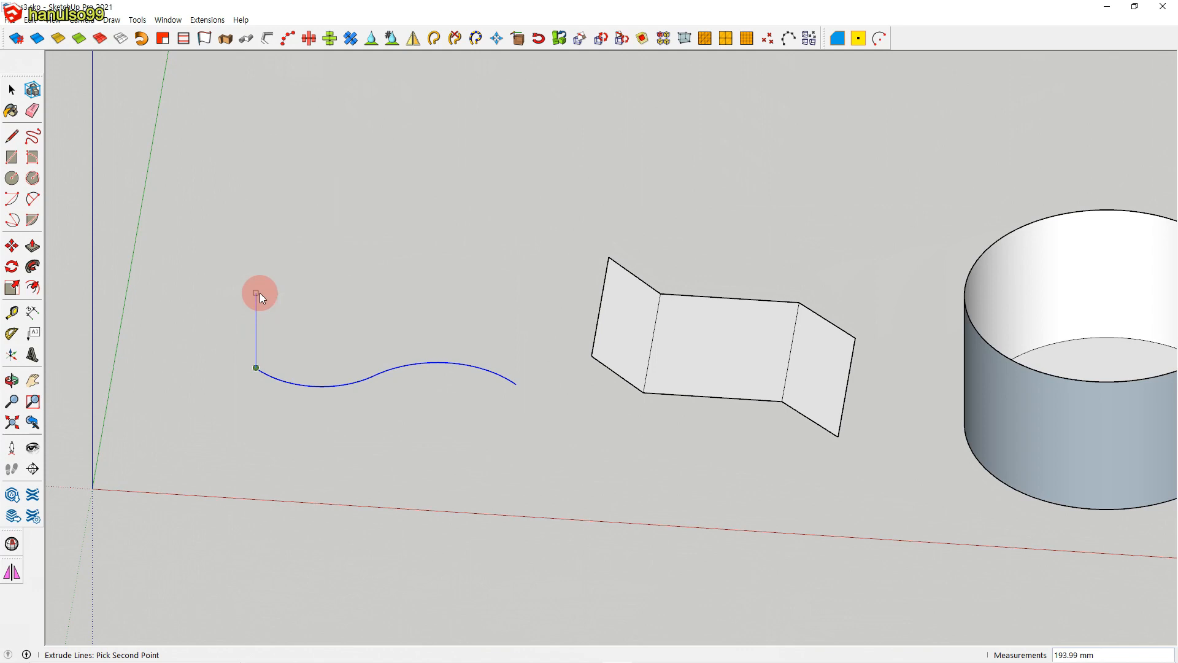
text(300)
key(Return)
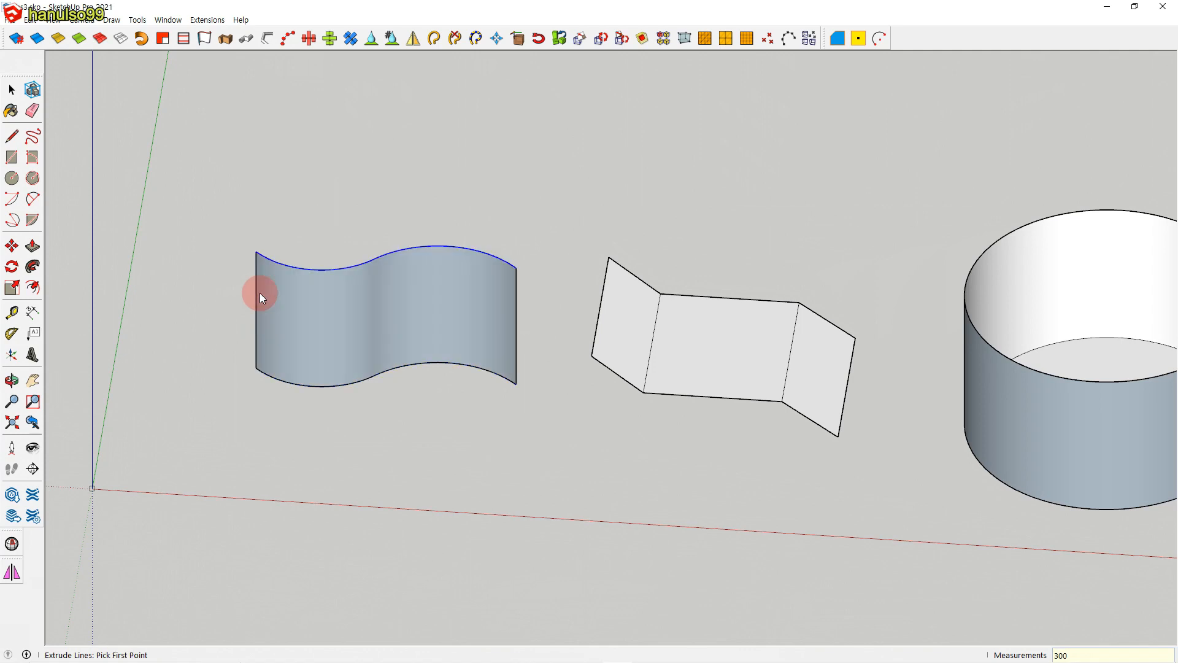
key(space)
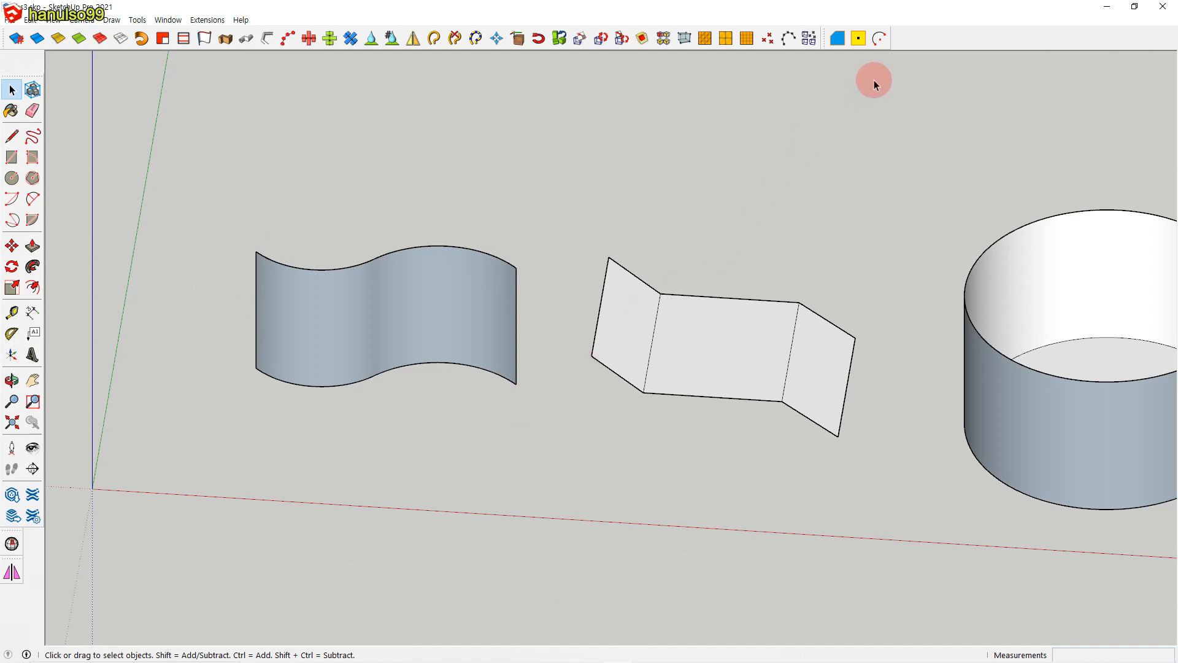
Display the Fredo6_JointPushPull toolset and explode the S-shaped wall's group
right_click(926, 37)
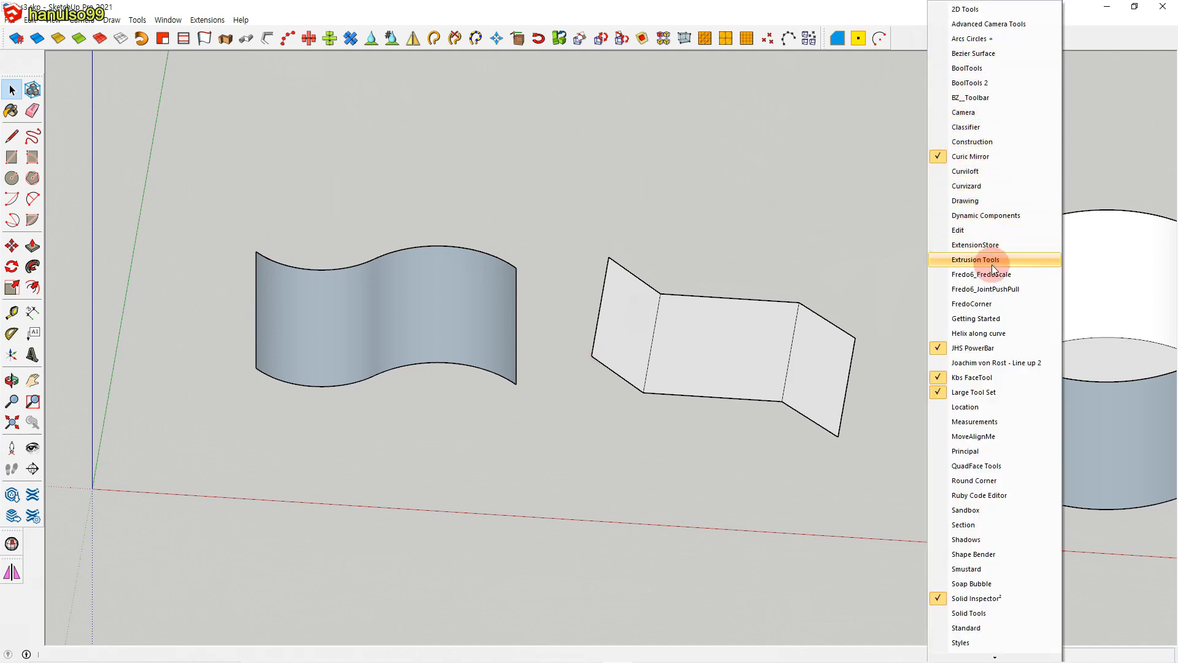
click(1001, 289)
click(419, 349)
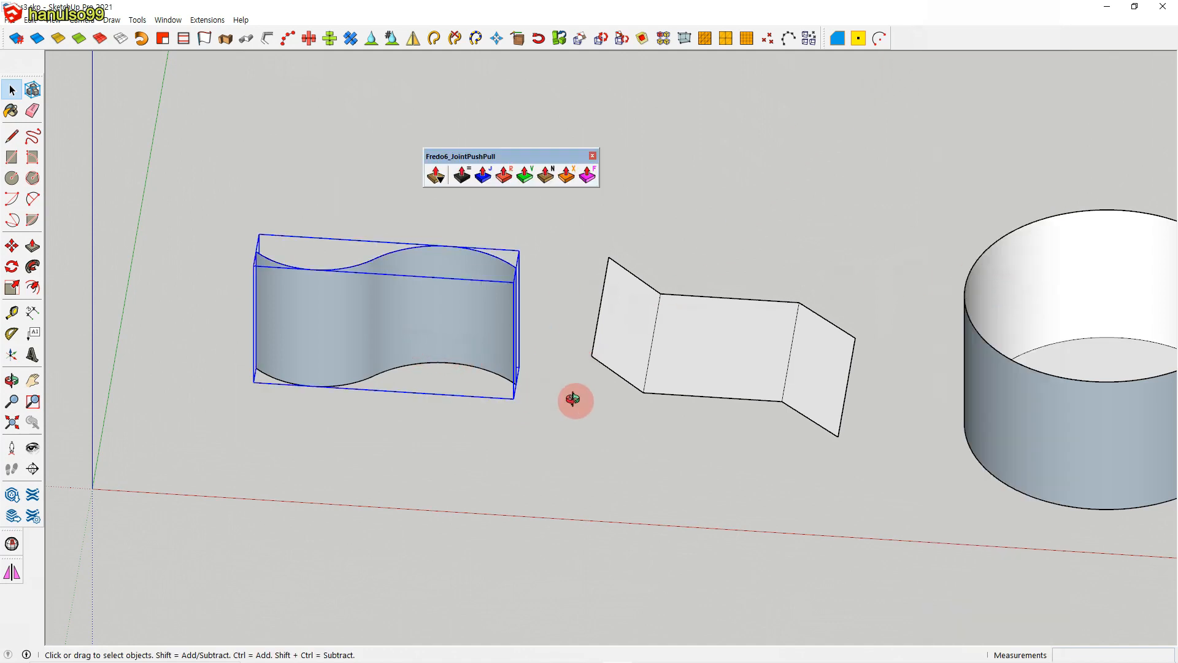
middle_drag(570, 399, 508, 419)
click(533, 406)
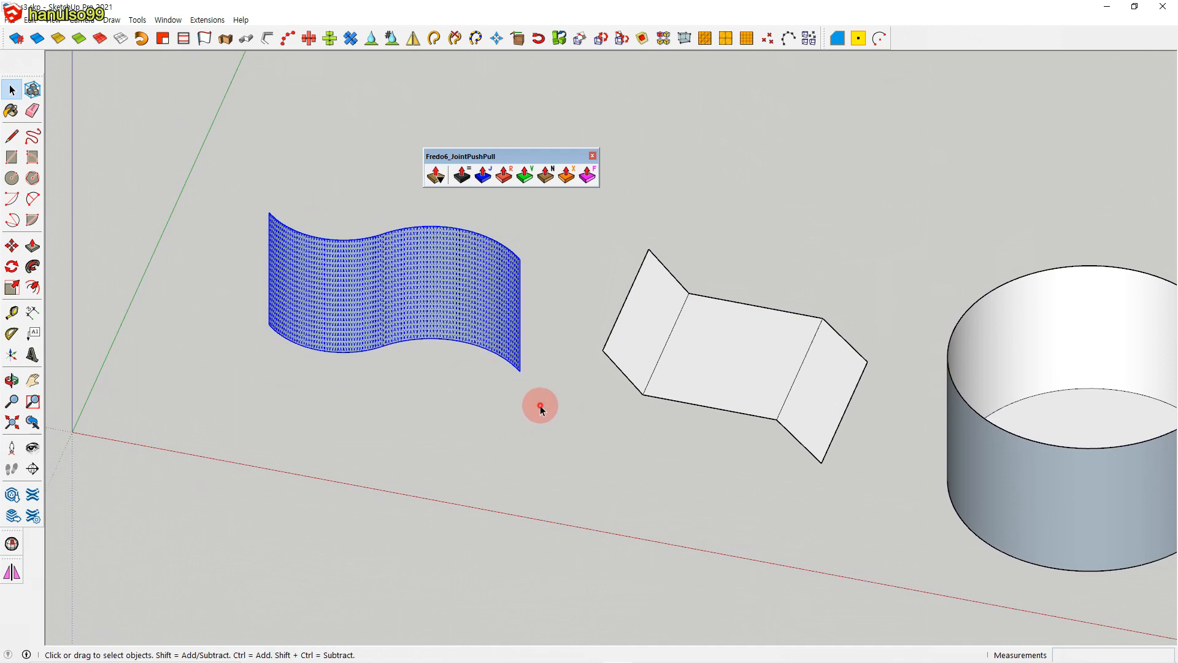
mouse_move(556, 393)
middle_down()
mouse_move(529, 430)
mouse_move(540, 355)
mouse_move(403, 250)
middle_up()
Thicken the S-shaped wall surface by about 50 mm with Joint Push Pull
click(482, 176)
click(565, 286)
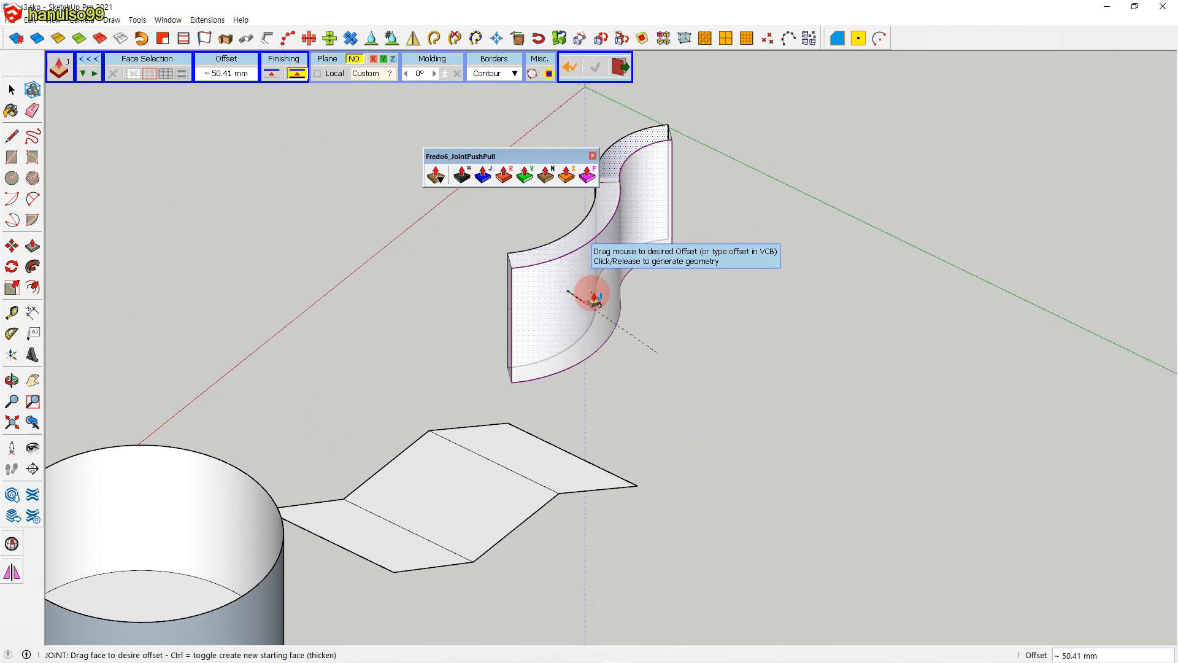
click(593, 297)
key(space)
mouse_move(518, 348)
middle_down()
mouse_move(663, 331)
mouse_move(675, 358)
mouse_move(571, 370)
mouse_move(423, 293)
middle_up()
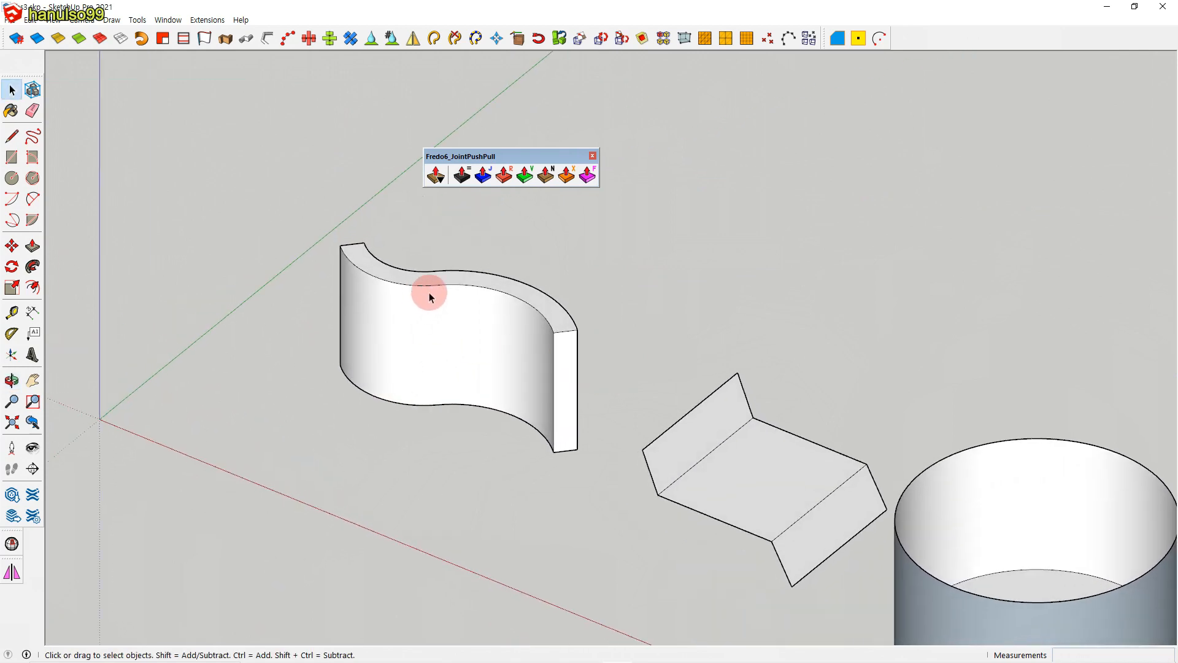
Thicken the large cylinder's wall inward by 30 mm with Joint Push Pull
scroll(477, 408, down, 2)
shift+middle_drag(476, 408, 419, 440)
shift+middle_drag(793, 510, 589, 399)
click(595, 382)
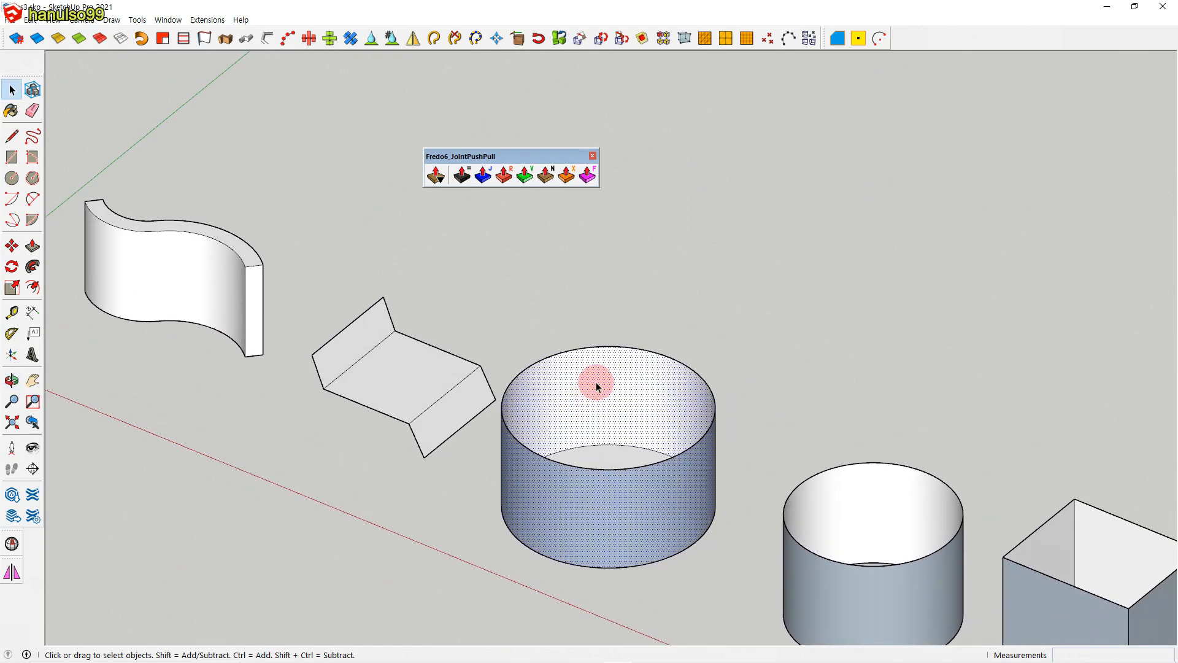
click(483, 176)
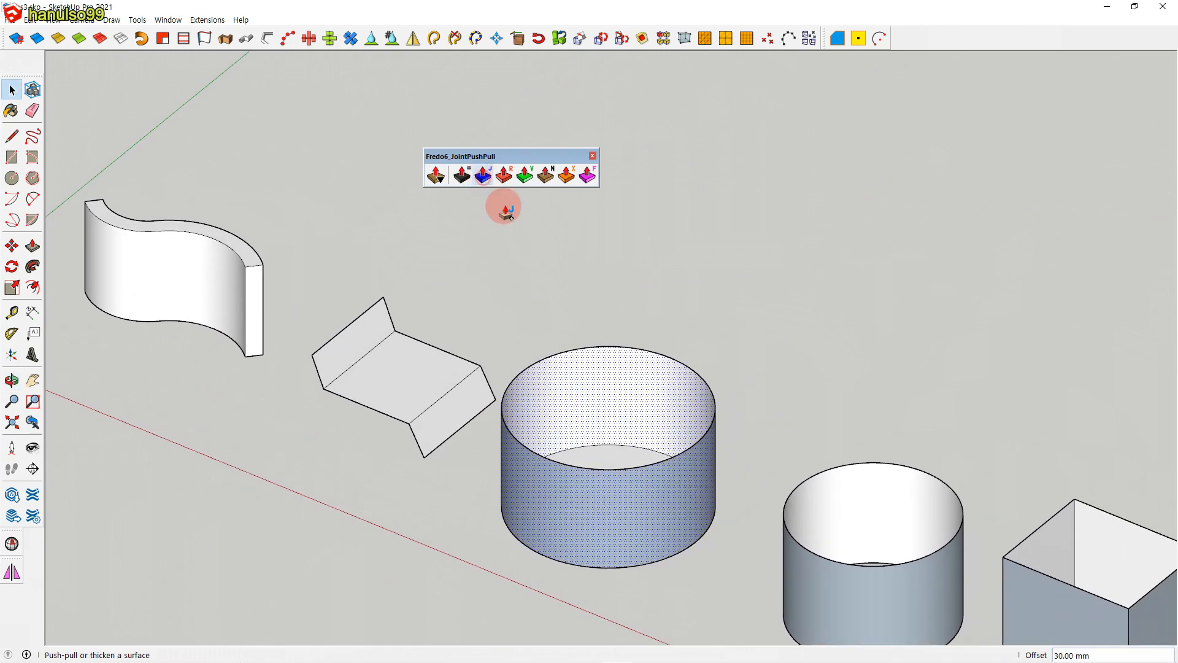
click(596, 381)
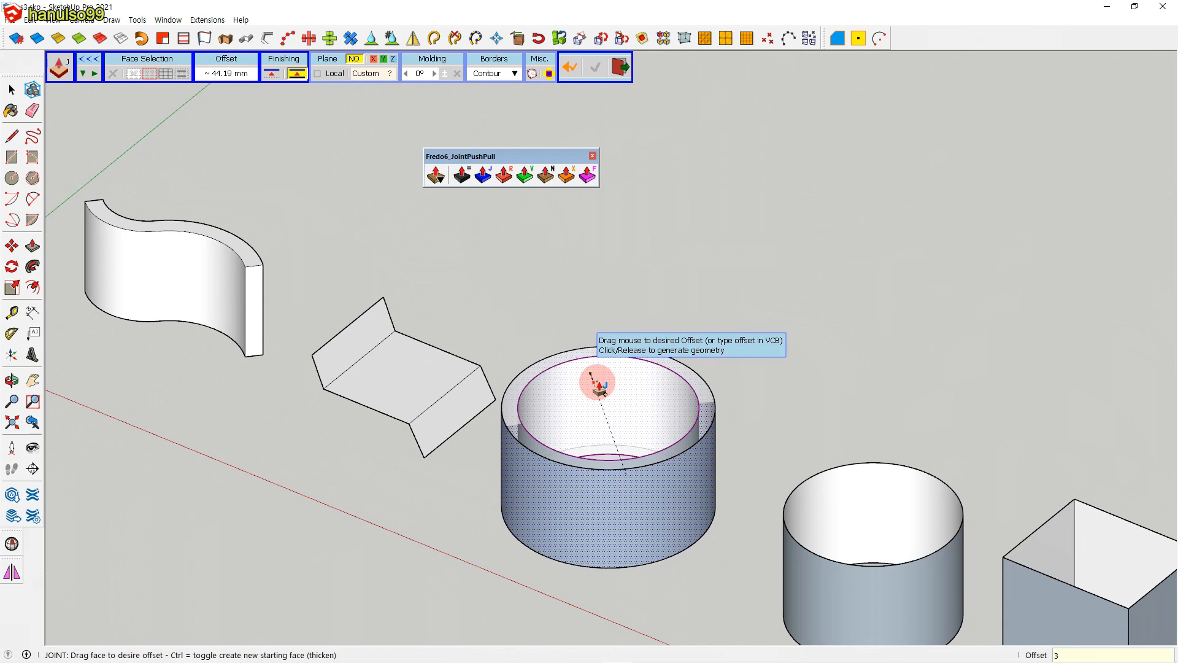
key(space)
scroll(598, 403, up, 3)
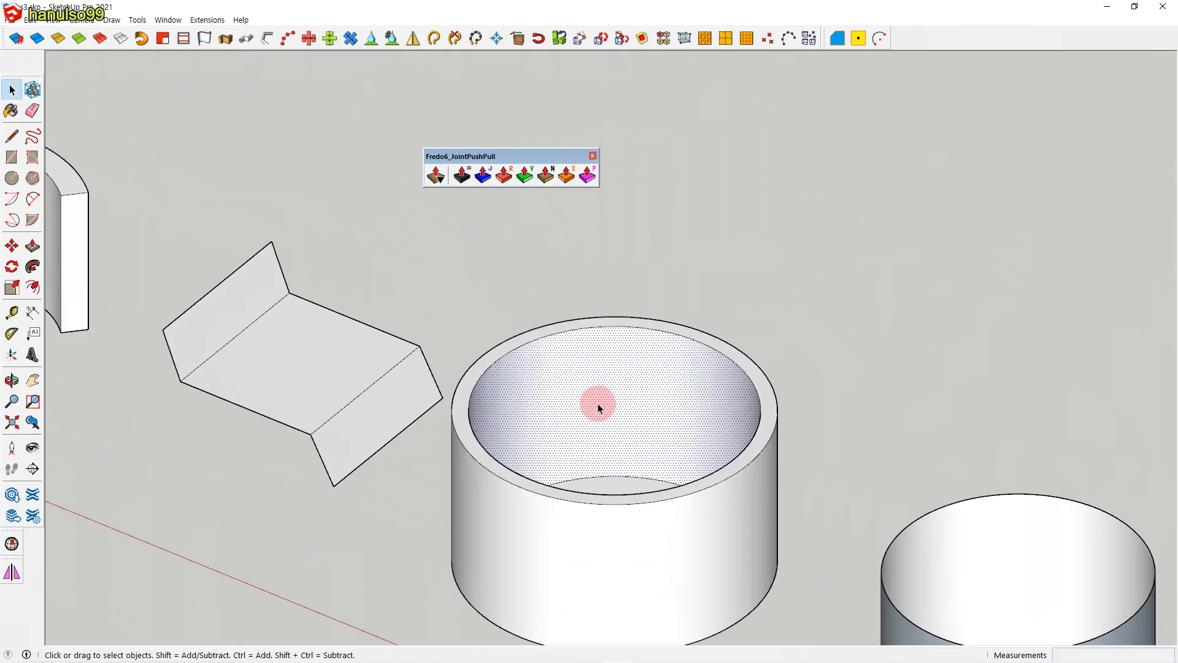
Check the thickened cylinder among the other extruded shapes and hide the Fredo6_JointPushPull toolset
middle_drag(824, 387, 804, 419)
scroll(805, 419, down, 3)
shift+middle_drag(712, 409, 591, 369)
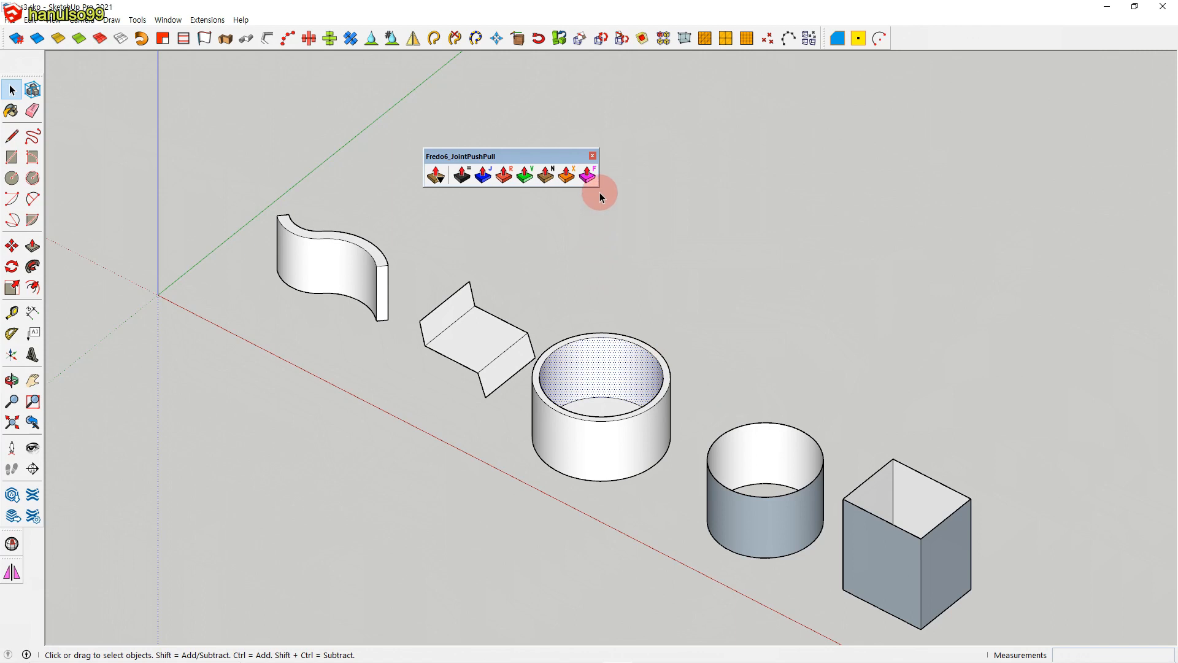
click(592, 156)
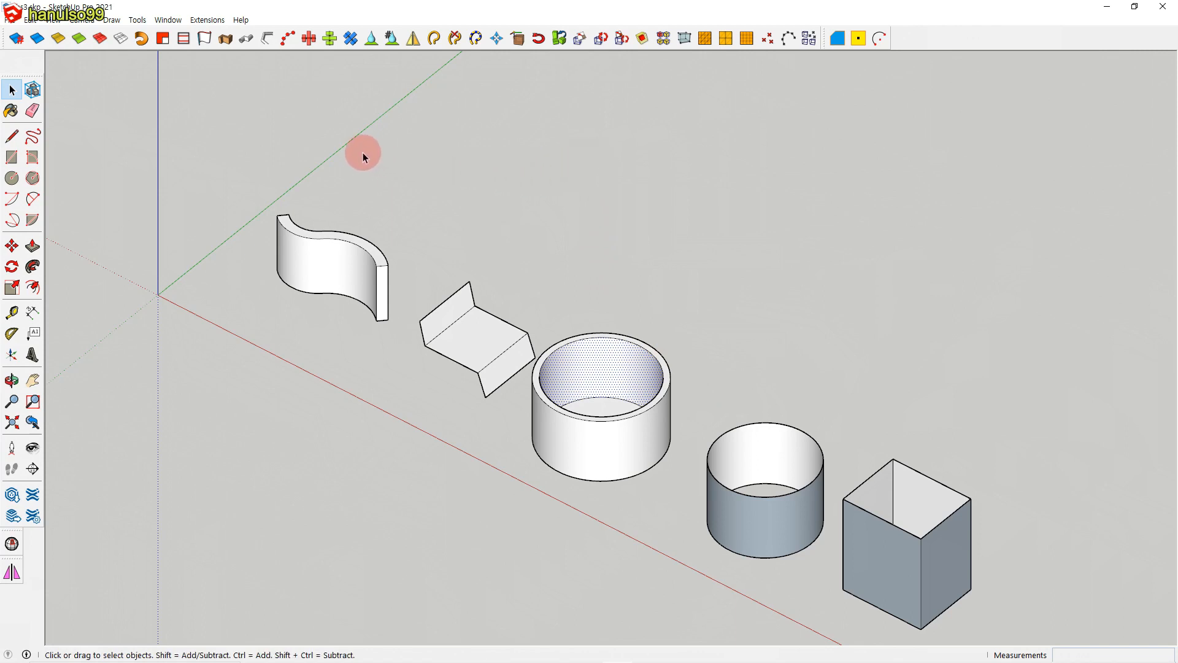